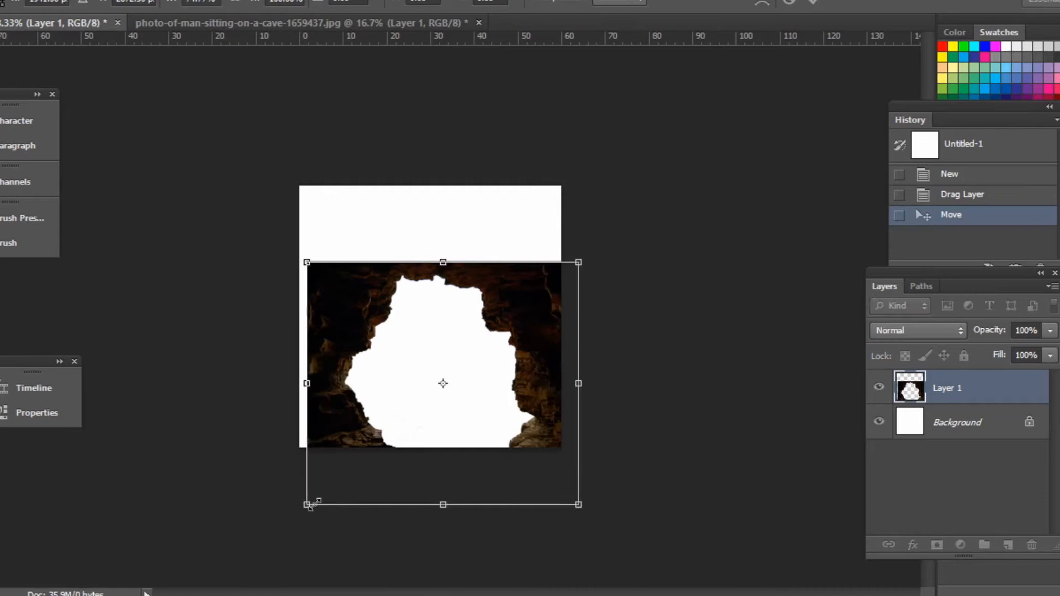
- Enlarge the cave cutout with Free Transform and shift it to span the canvas width along the lower edge
left_click_drag(307, 504, 300, 533)
mouse_move(524, 318)
left_mouse_down()
mouse_move(522, 332)
mouse_move(504, 320)
left_mouse_up()
key("Return")
key("ctrl+plus")
key("ctrl+plus")
- Rename the cave cutout layer to "cave sides"
double_click(967, 388)
type("c")
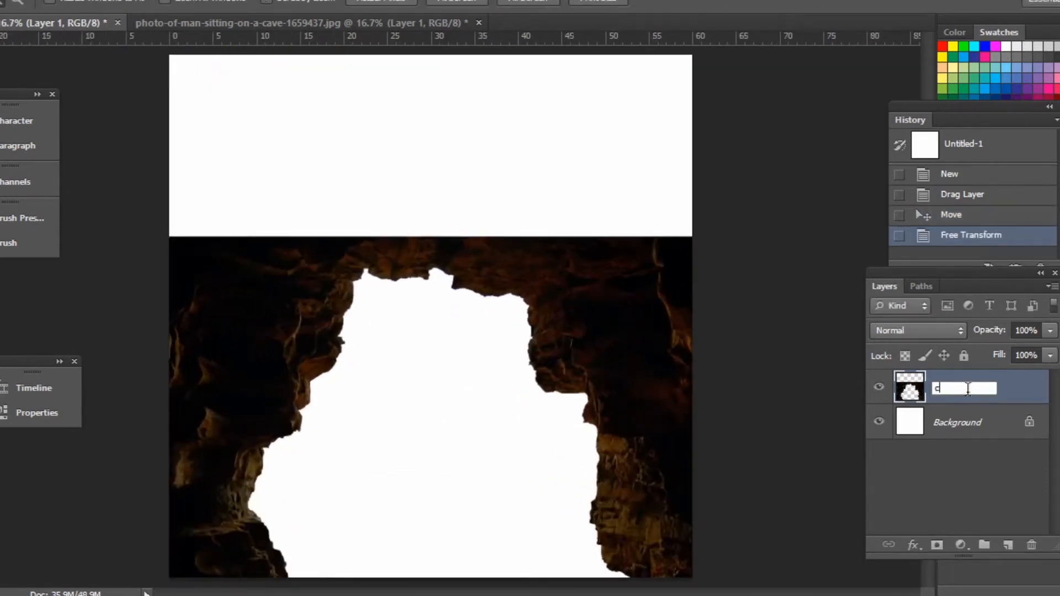
type("ave sides")
key("Return")
- Apply the Liquify filter to the cave sides layer, pushing the rock edge outward to reshape the opening
left_click(200, 1)
left_click(280, 91)
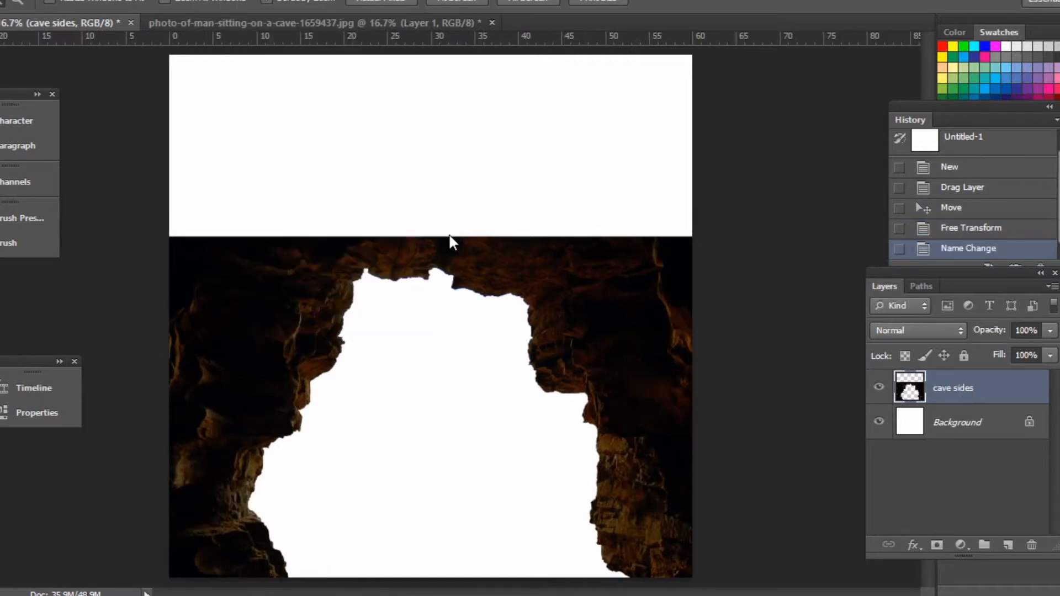
mouse_move(290, 307)
left_mouse_down()
mouse_move(271, 248)
mouse_move(263, 368)
mouse_move(289, 455)
mouse_move(466, 415)
mouse_move(544, 343)
mouse_move(491, 210)
mouse_move(541, 226)
left_mouse_up()
left_click(968, 8)
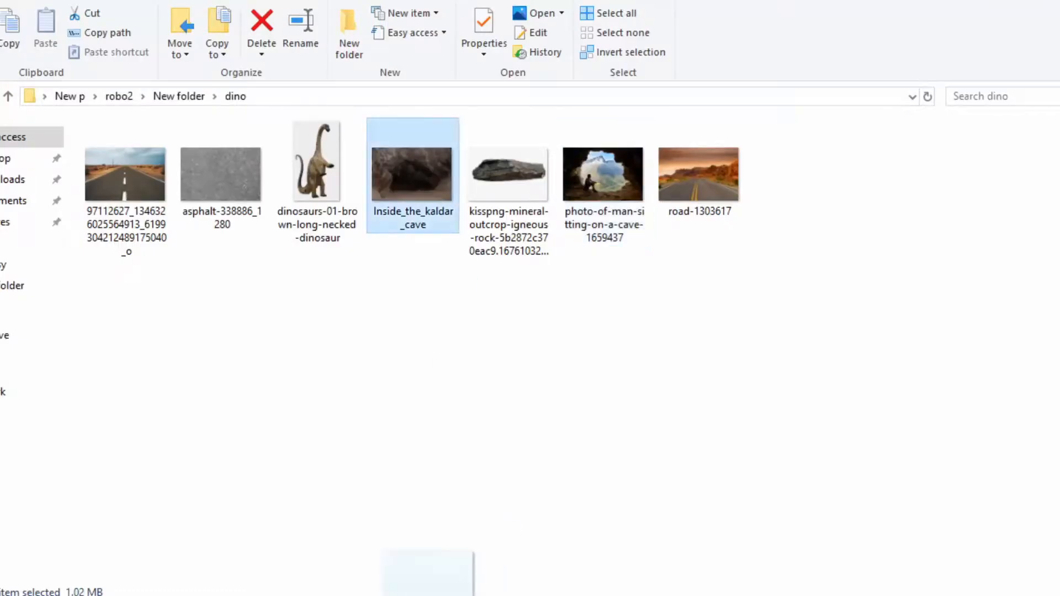
- Place the Inside_the_kaldar_cave image from the dino folder into the composition and enlarge it
left_click_drag(426, 569, 446, 330)
left_click_drag(522, 378, 718, 507)
left_click_drag(340, 507, 186, 595)
key("Return")
- Move the Inside_the_kaldar_cave layer below cave sides and stretch it to fill the cave opening across the canvas width
left_click_drag(964, 386, 963, 439)
key("ctrl+t")
key("ctrl+minus")
key("ctrl+minus")
left_click_drag(305, 288, 263, 230)
left_click_drag(575, 348, 607, 349)
left_click_drag(264, 348, 239, 347)
left_click_drag(422, 229, 422, 221)
key("Return")
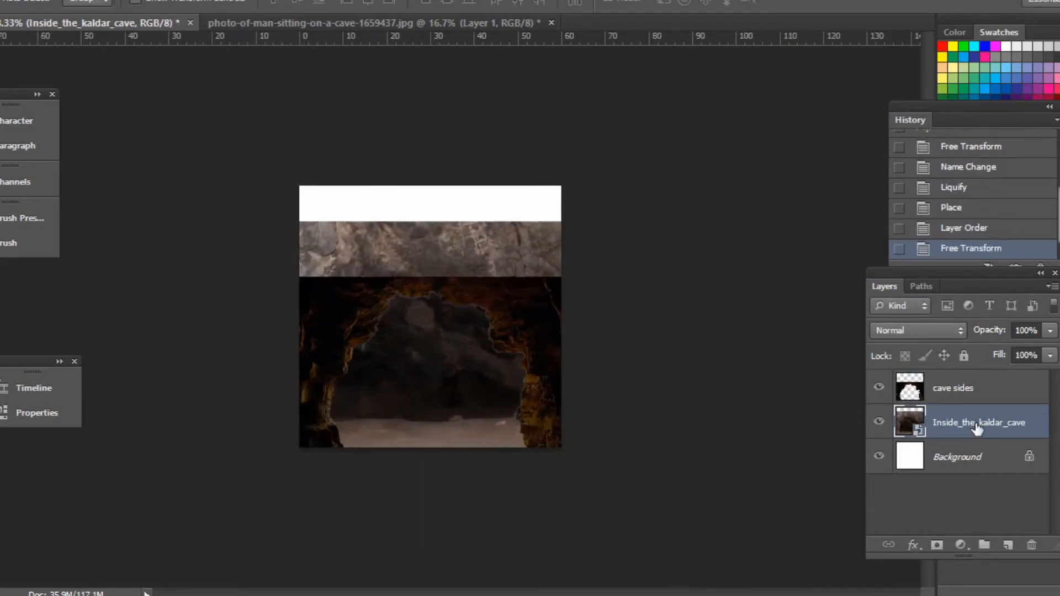
- Rename the Inside_the_kaldar_cave layer to "cave background"
left_click(977, 420)
type("cave background")
key("Return")
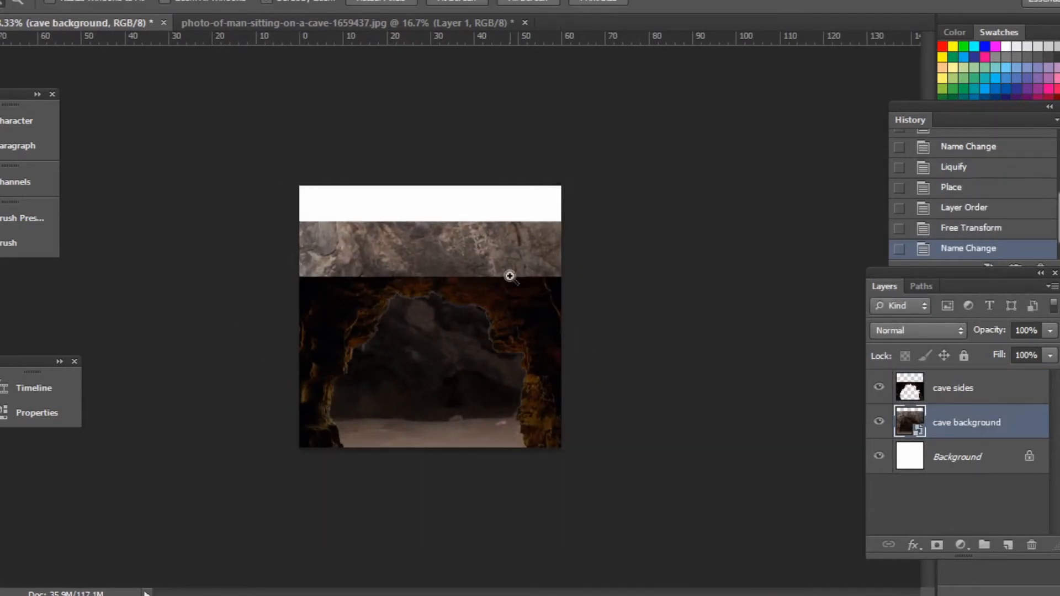
- Rasterize the cave background layer and delete its strip above the cave sides' upper edge using a rectangular marquee
key("ctrl+plus")
right_click(955, 419)
left_click(636, 215)
key("m")
left_click_drag(171, 94, 762, 239)
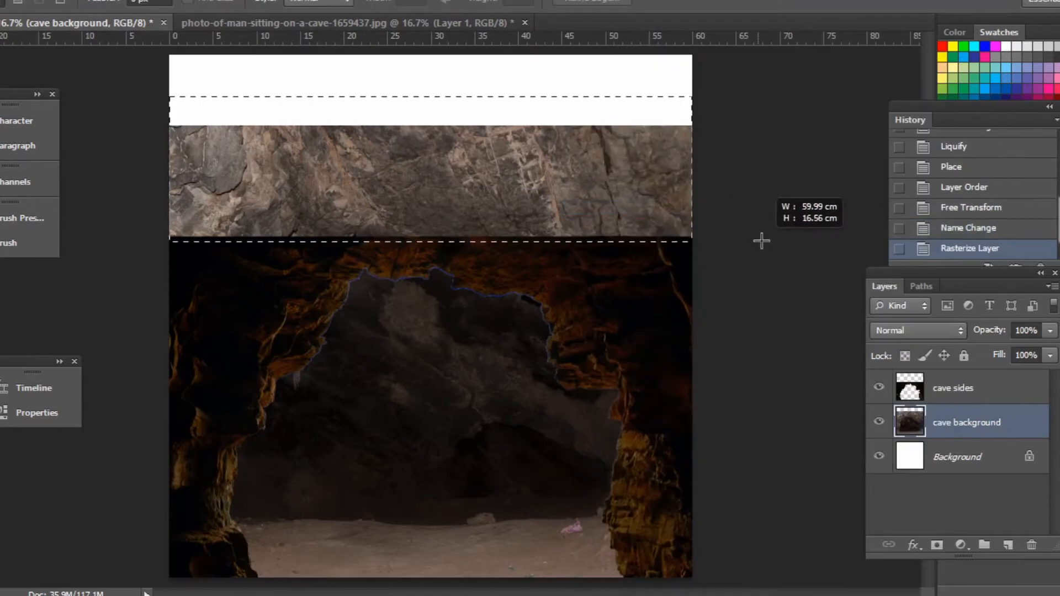
key("Delete")
key("ctrl+d")
key("ctrl+minus")
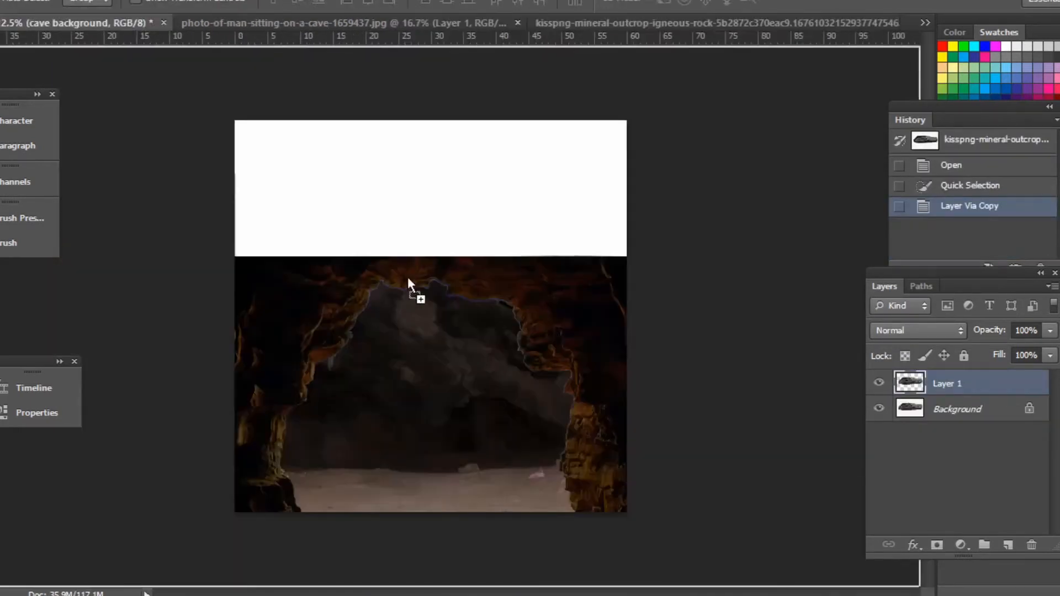
- Bring the cut-out rock layer into the composition, place it topmost in the layer order and name it "rock"
left_click_drag(414, 284, 414, 284)
left_click_drag(950, 422, 957, 381)
double_click(947, 388)
type("rock")
key("Return")
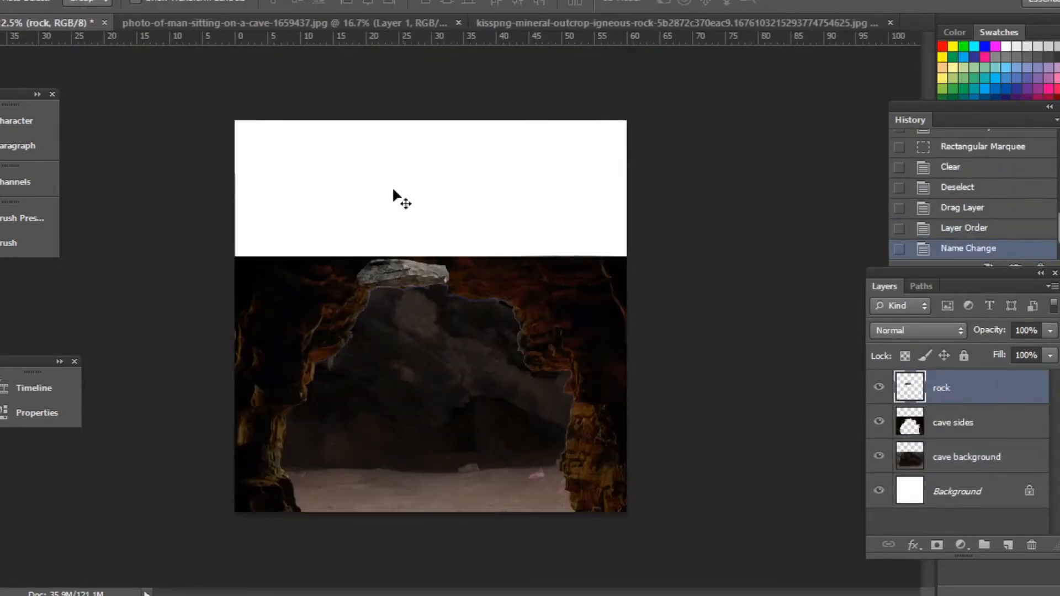
- Move the rock to the canvas's lower right corner and enlarge it over the cave floor
left_click_drag(395, 193, 376, 436)
left_click_drag(371, 480, 421, 480)
left_click_drag(547, 493, 634, 500)
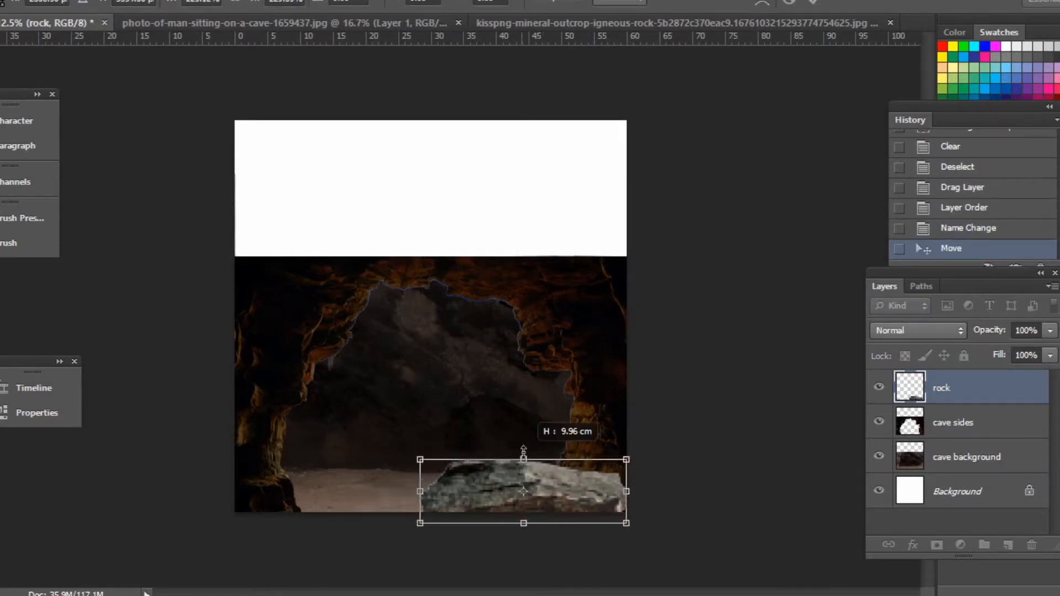
left_click_drag(524, 452, 524, 446)
key("Return")
- Nudge the rock down and narrow it from its left side with Free Transform
key("Down")
key("Down")
key("Down")
key("ctrl+t")
left_click_drag(420, 489, 456, 489)
key("Return")
- Place the straight desert road photo into the composition, resting its lower edge on the cave's upper edge
key("ctrl+plus")
left_click_drag(412, 175, 328, 186)
key("ctrl+minus")
left_click_drag(490, 351, 503, 146)
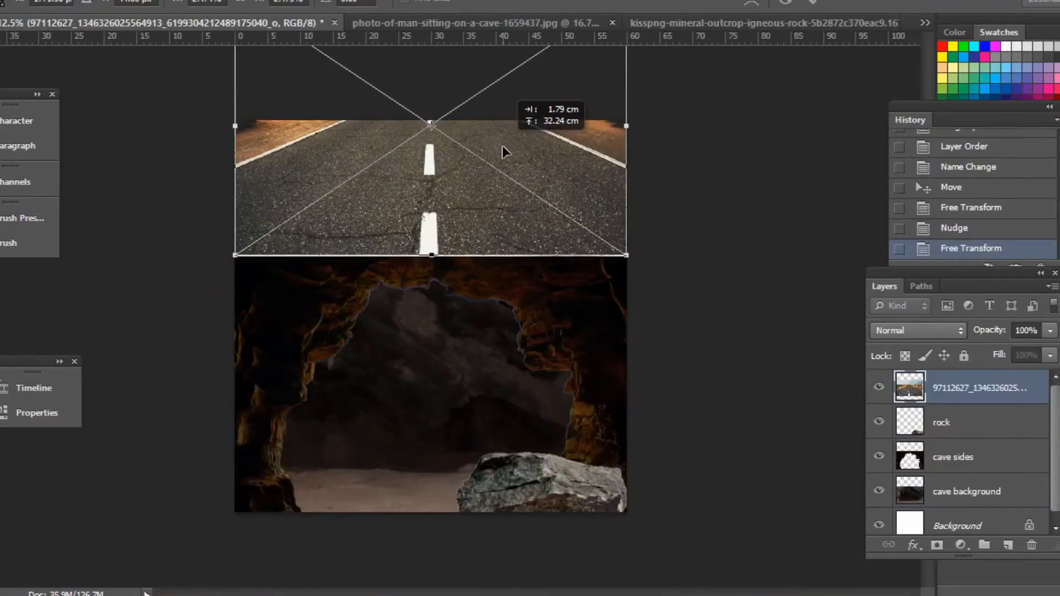
key("ctrl+minus")
left_click_drag(437, 153, 440, 188)
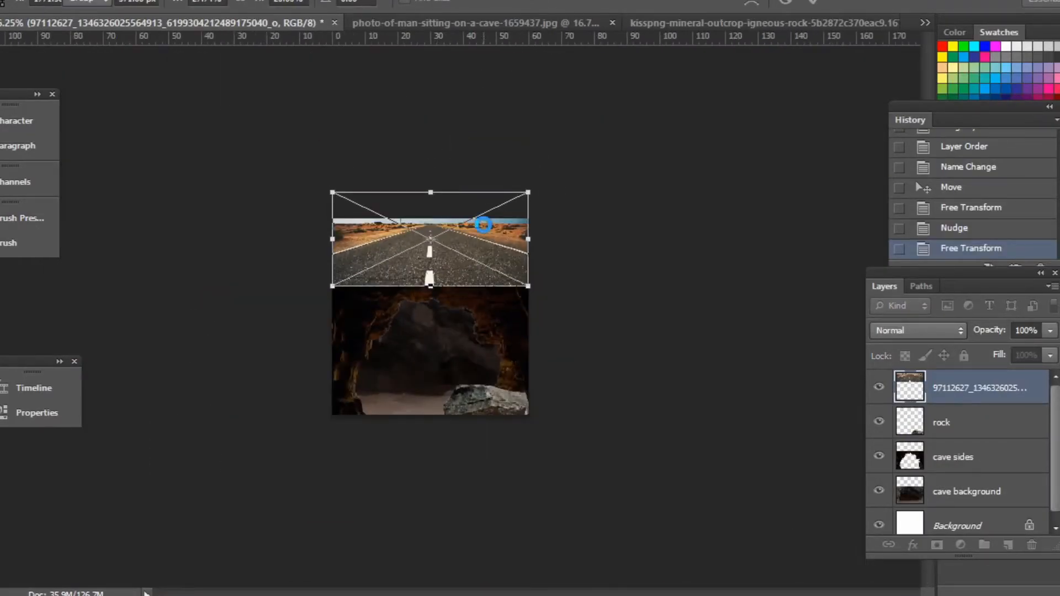
key("Return")
- Fine-tune the road image's fit against the cave's upper edge and rename its layer to "road"
key("ctrl+plus")
key("ctrl+plus")
key("ctrl+plus")
right_click(436, 192)
left_click(446, 203)
key("ctrl+t")
left_click_drag(434, 238, 440, 238)
key("Return")
key("Down")
type("road")
key("Return")
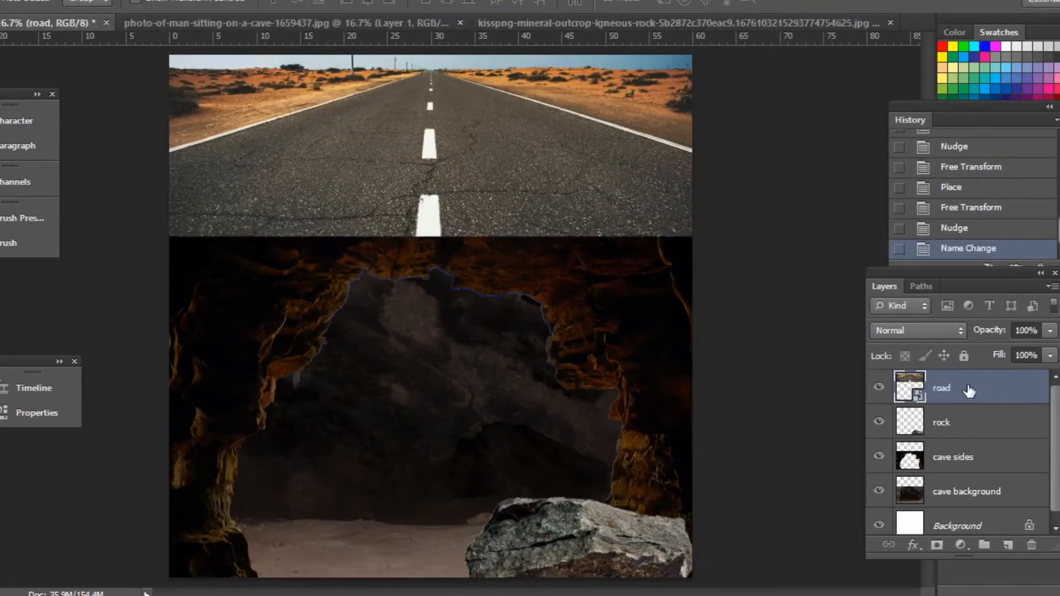
- Lower the road layer's upper edge with Free Transform to bring more sky into the canvas
key("ctrl+minus")
key("ctrl+minus")
key("ctrl+t")
left_click_drag(432, 151, 432, 169)
key("Return")
key("z")
left_click(480, 267)
- Place the asphalt-338886_1280 texture, shrink it to a small tile and position it just below the road's lower edge
key("alt+Tab")
left_click_drag(222, 174, 407, 317)
key("ctrl+minus")
left_click_drag(636, 166, 311, 371)
key("Return")
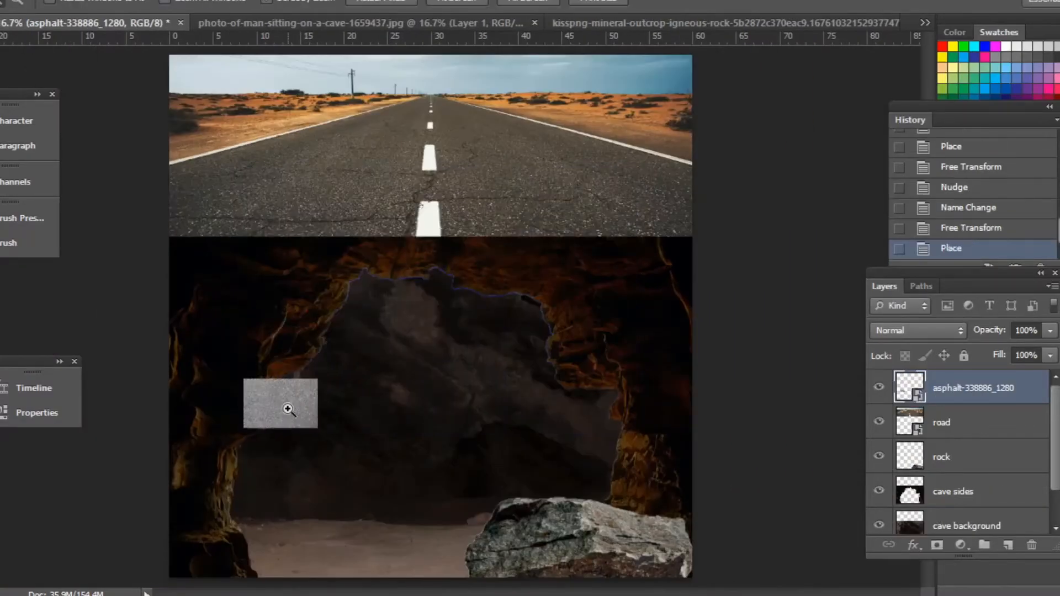
key("v")
left_click_drag(284, 404, 206, 259)
- Duplicate the asphalt tile alongside the original, nudge it left and mirror it horizontally
left_click_drag(205, 262, 419, 270)
key("Left")
left_click(33, 1)
mouse_move(124, 301)
- Delete two surplus asphalt layers and extend the row below the road with further tile copies
left_click(324, 492)
key("Delete")
left_click(236, 267, "ctrl")
key("Delete")
left_click_drag(317, 267, 464, 275)
key("Left")
left_click_drag(323, 268, 469, 269)
- Select all the asphalt tile layers and merge them into one strip
scroll(985, 420, "down", 4)
left_click(984, 425, "shift")
scroll(985, 425, "up", 4)
left_click(980, 392, "shift")
key("ctrl+e")
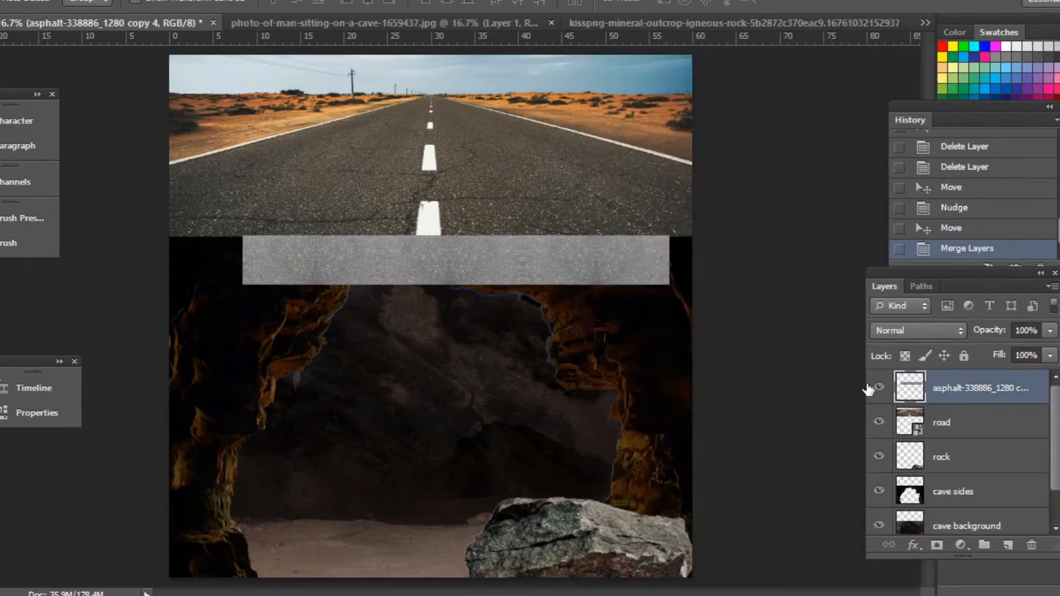
- Outline the asphalt strip's seam right of the road's center line with the Patch tool and fill it with Content-Aware
scroll(597, 254, "up", 2)
scroll(265, 267, "up", 1)
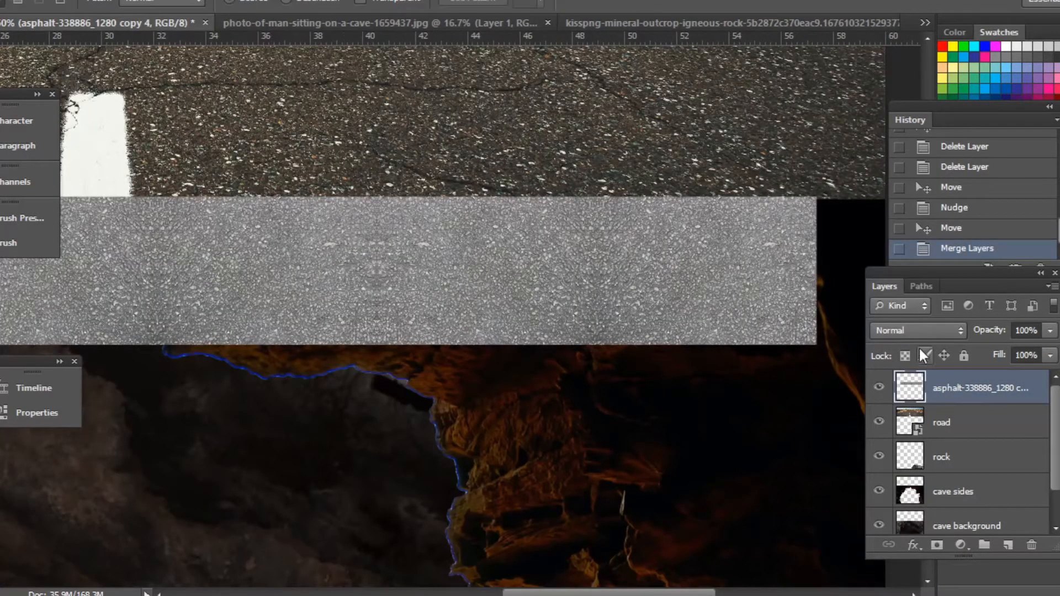
left_click_drag(352, 394, 349, 183)
left_click(34, 1)
left_click(83, 206)
left_click(232, 115)
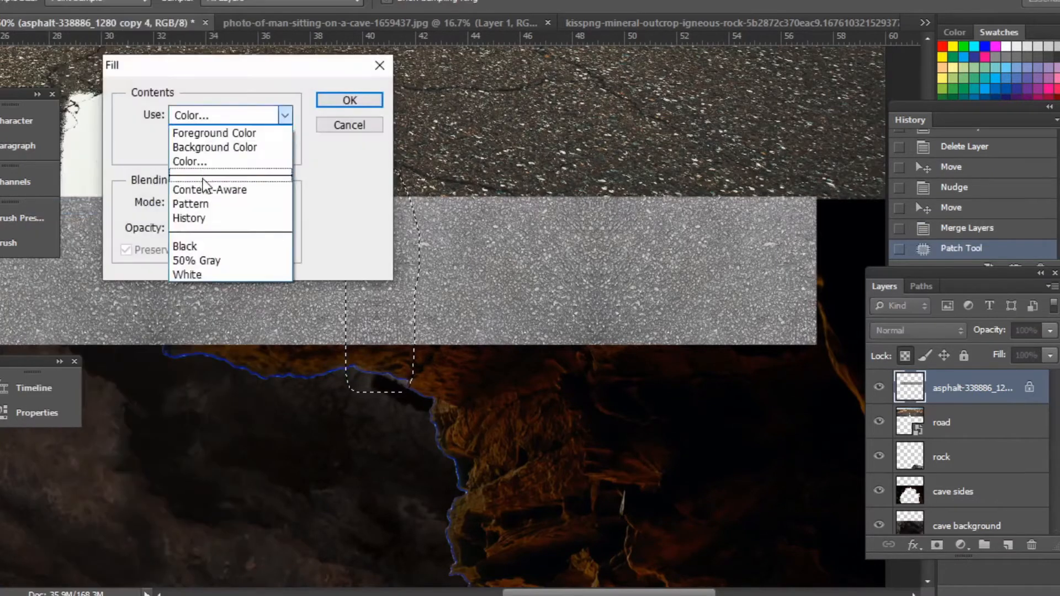
left_click(207, 189)
left_click(350, 100)
key("ctrl+d")
- Outline another seam of the asphalt strip near the white center line and fill it with Content-Aware
left_click_drag(280, 228, 753, 246)
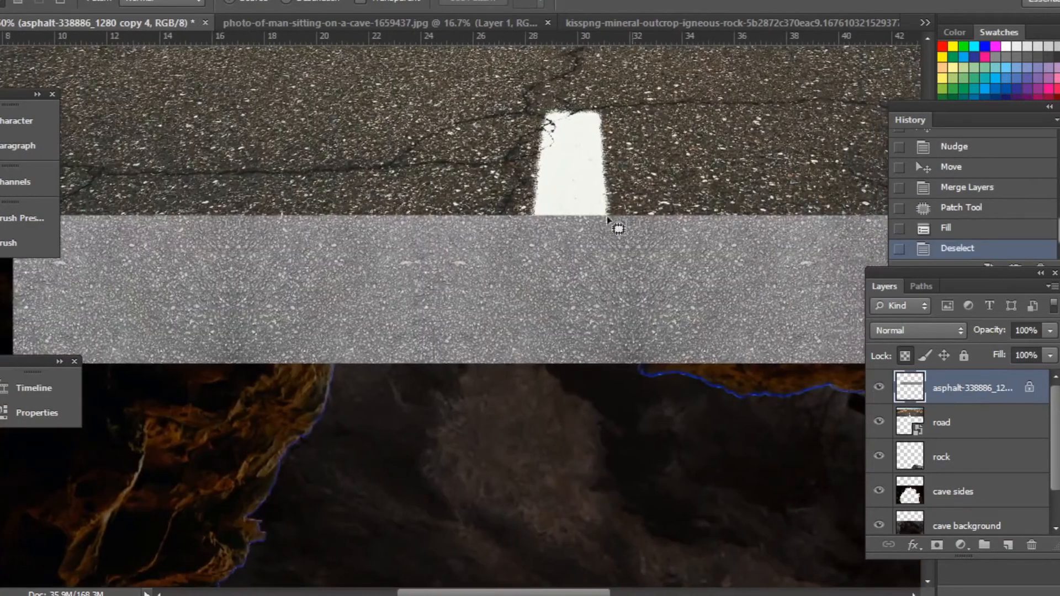
left_click_drag(590, 217, 599, 204)
left_click(34, 1)
left_click(66, 207)
left_click(348, 99)
key("ctrl+d")
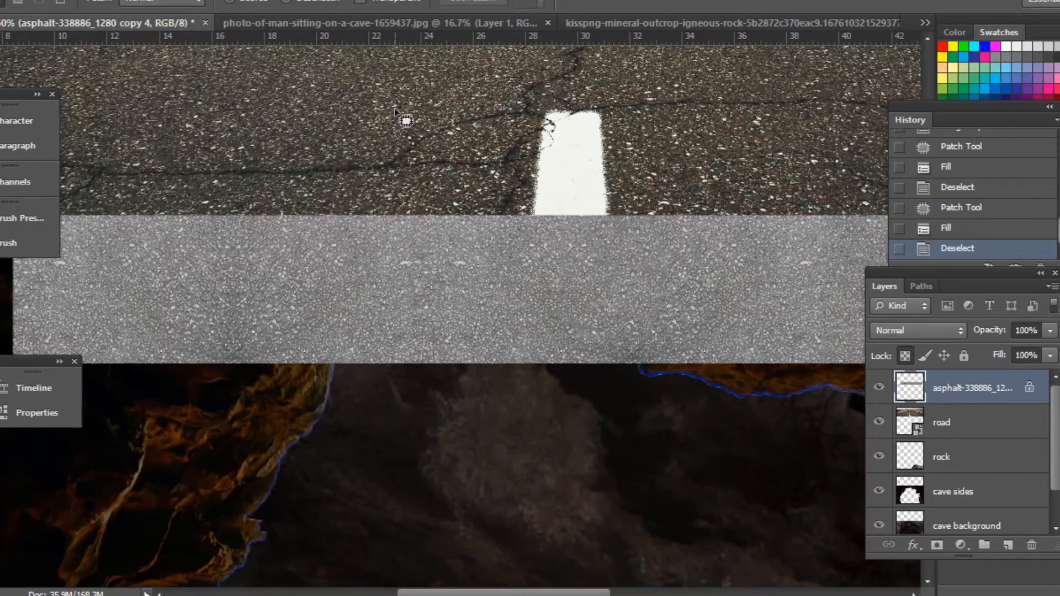
- Move the merged asphalt strip left so that it starts at the canvas's left edge
scroll(298, 138, "down", 1)
key("ctrl+minus")
key("ctrl+minus")
key("ctrl+minus")
key("v")
right_click(387, 263)
left_click(414, 277)
left_click_drag(431, 266, 359, 262)
key("ctrl+t")
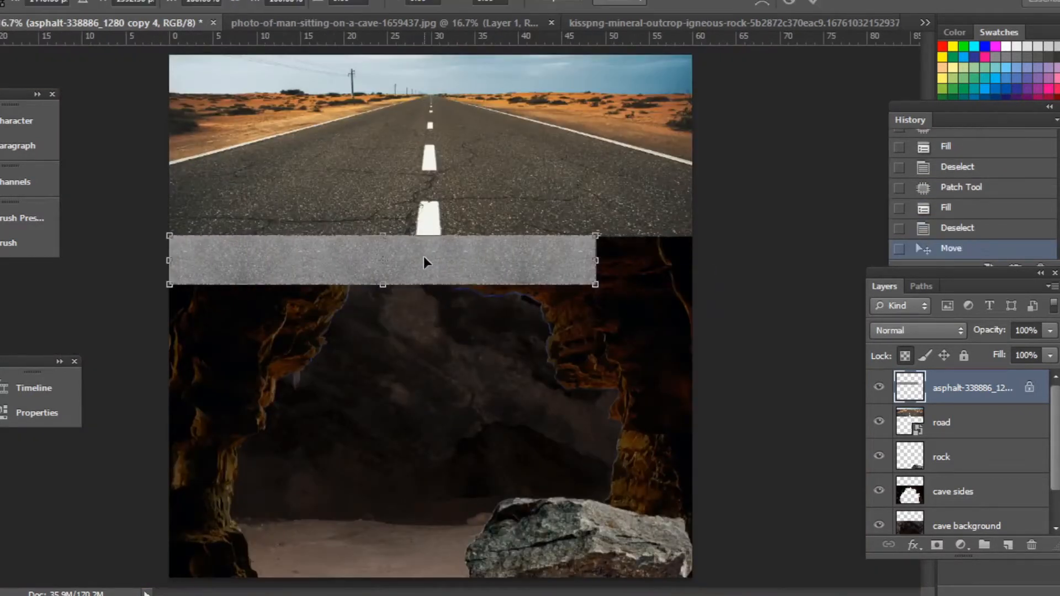
key("Return")
- Duplicate the asphalt strip upward, hide the upper copy, and unlock transparent pixels on the other strip layer
left_click_drag(428, 258, 431, 168)
left_click(880, 387)
left_click(973, 423)
left_click(907, 356)
- Stretch the visible asphalt strip to the canvas's right edge and nudge it up over the road's lower edge
key("ctrl+t")
left_click_drag(597, 260, 696, 256)
key("Return")
key("shift+Up")
key("shift+Up")
key("shift+Up")
key("shift+Up")
key("shift+Up")
key("shift+Up")
key("shift+Up")
key("shift+Up")
key("shift+Up")
key("shift+Up")
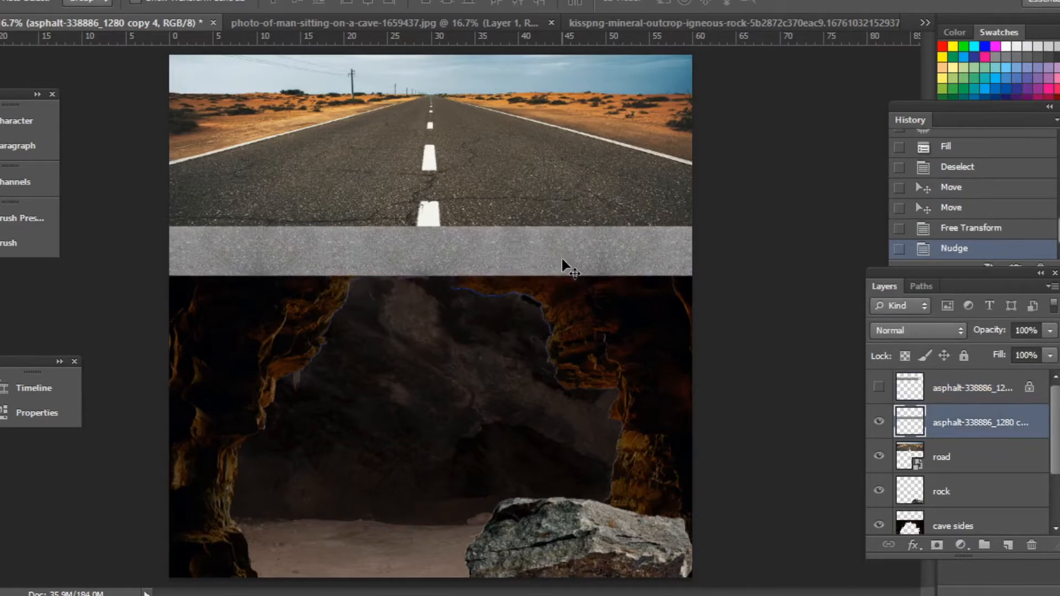
- Add a Hue/Saturation adjustment above the visible asphalt strip and clip it to that layer
key("ctrl+plus")
key("ctrl+plus")
left_click(961, 545)
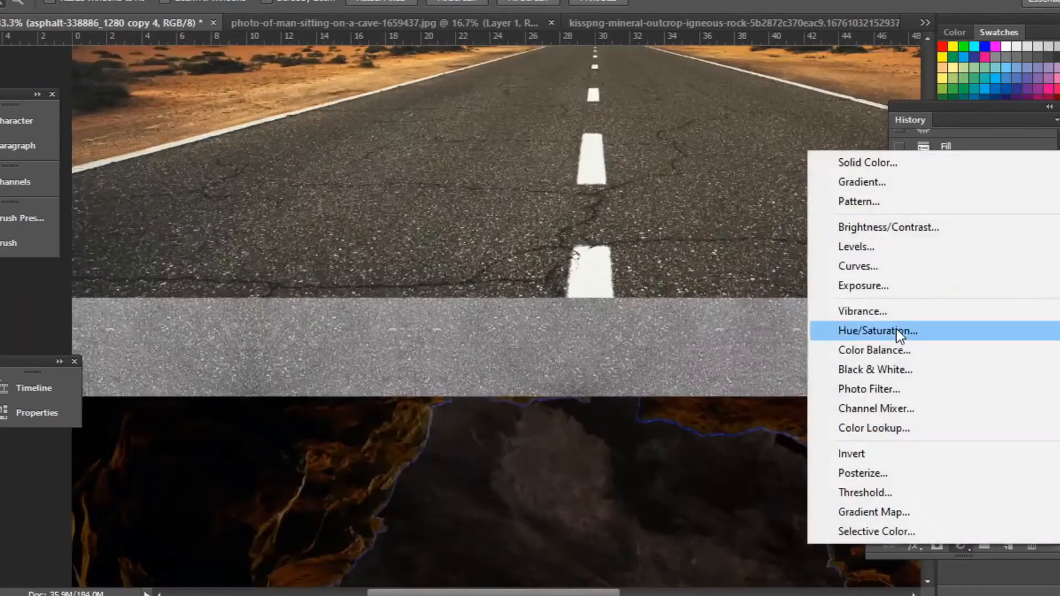
left_click(898, 331)
left_click_drag(204, 390, 178, 393)
left_click(200, 587)
- Turn on Colorize for the asphalt's adjustment and set hue 34, saturation 3 and lightness -41
left_click(175, 453)
left_click_drag(144, 359, 115, 356)
left_click_drag(150, 391, 118, 393)
left_click_drag(203, 427, 155, 426)
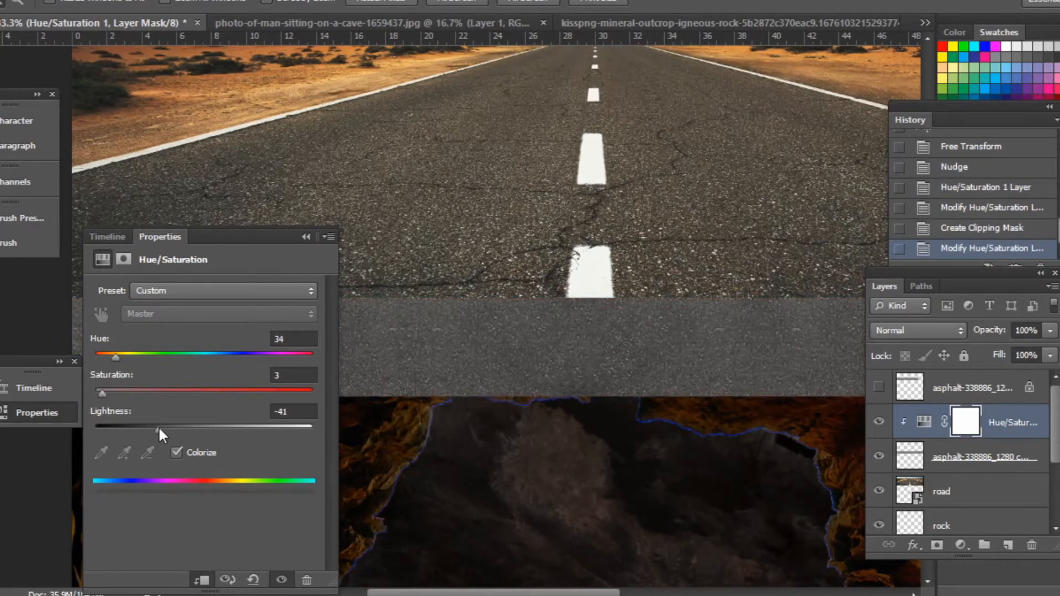
- Retune the asphalt's Hue/Saturation adjustment to a dark warm gray, with saturation 7 and lightness -49
mouse_move(104, 395)
left_mouse_down()
mouse_move(126, 395)
mouse_move(110, 393)
left_mouse_up()
left_click_drag(116, 357, 108, 358)
left_click_drag(152, 426, 152, 427)
left_click_drag(110, 394, 110, 394)
left_click_drag(152, 431, 151, 433)
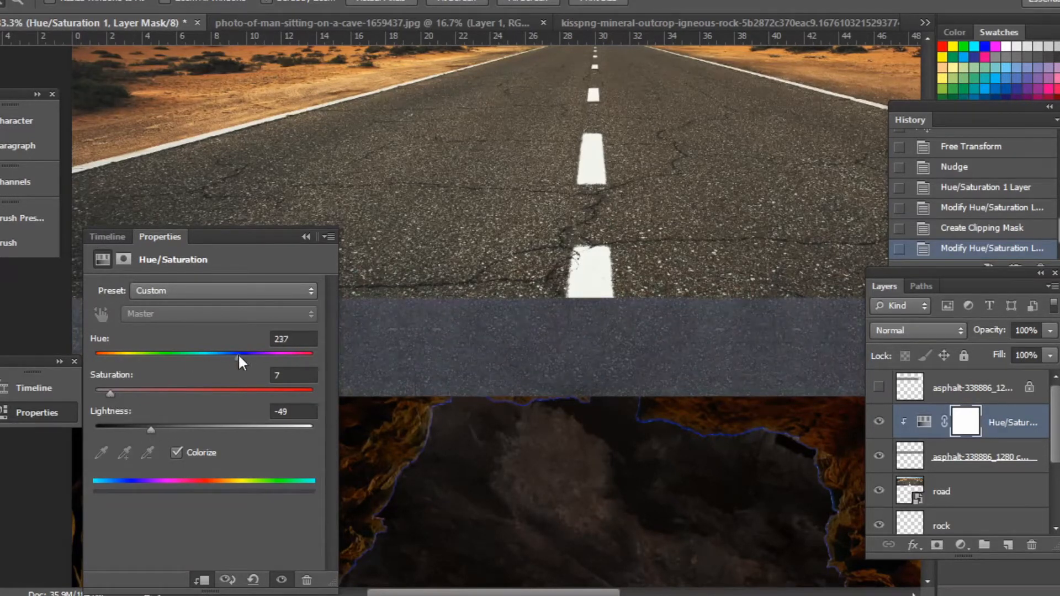
left_click_drag(190, 356, 118, 359)
left_click_drag(151, 426, 151, 419)
left_click(138, 5)
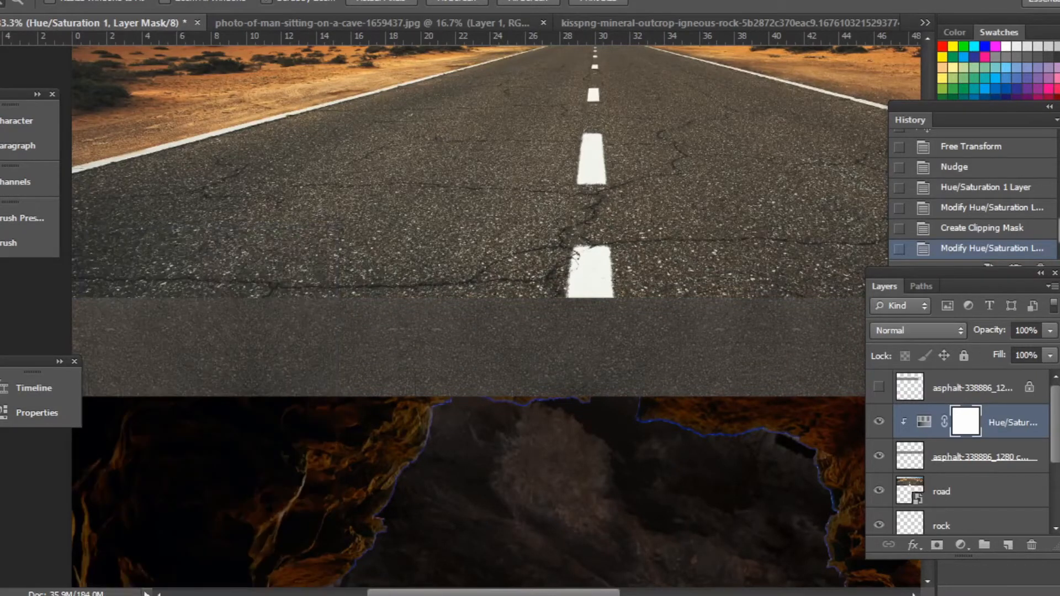
left_click(36, 0)
mouse_move(78, 18)
left_click(287, 18)
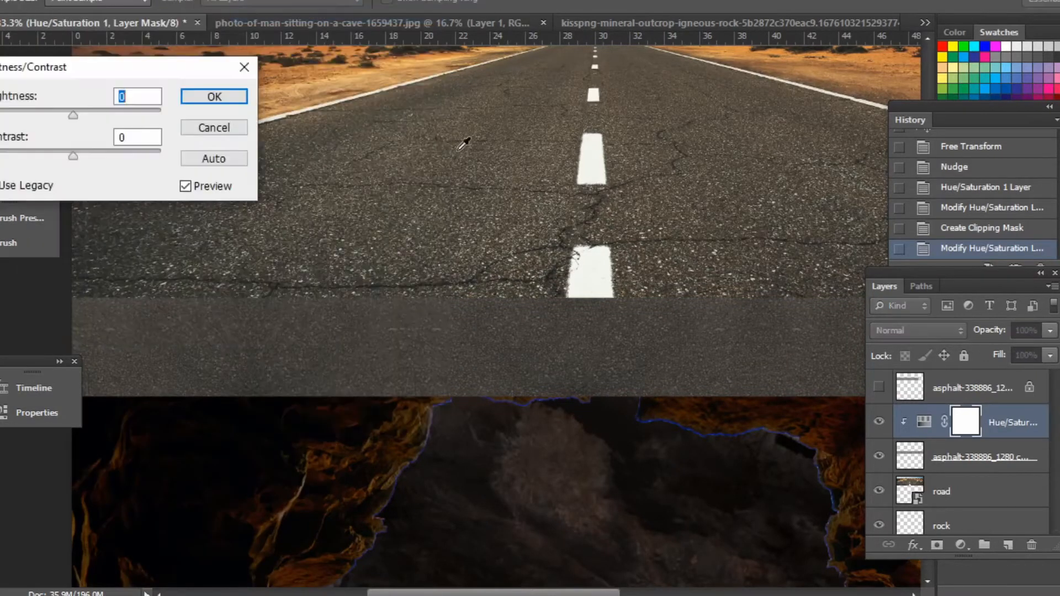
left_click(231, 126)
- Apply Brightness/Contrast to the visible asphalt strip layer with brightness -21 and contrast 2
left_click(923, 460)
left_click(36, 1)
mouse_move(86, 16)
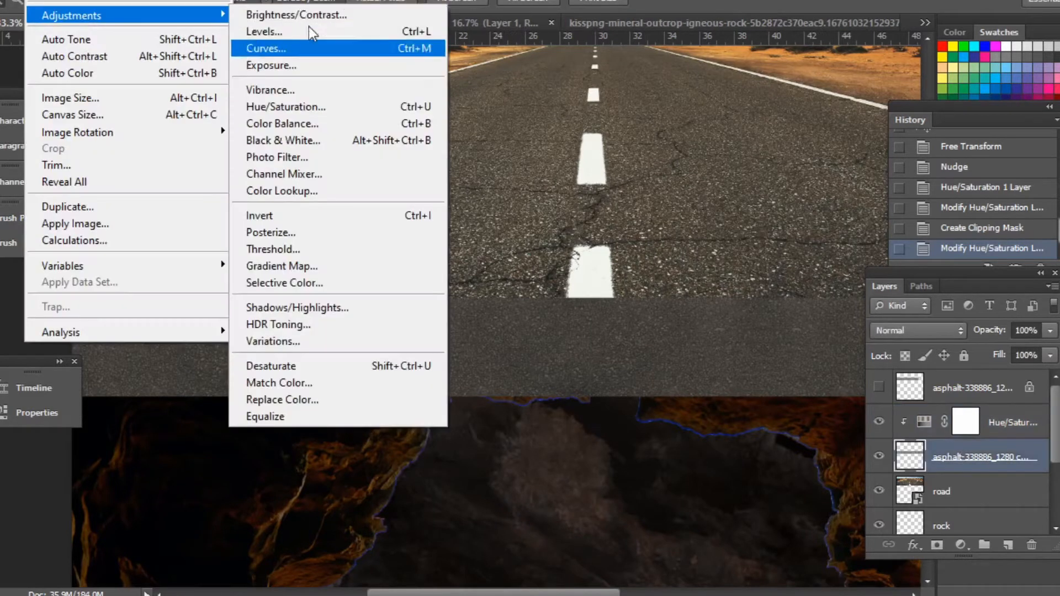
left_click(297, 14)
left_click_drag(73, 156, 38, 155)
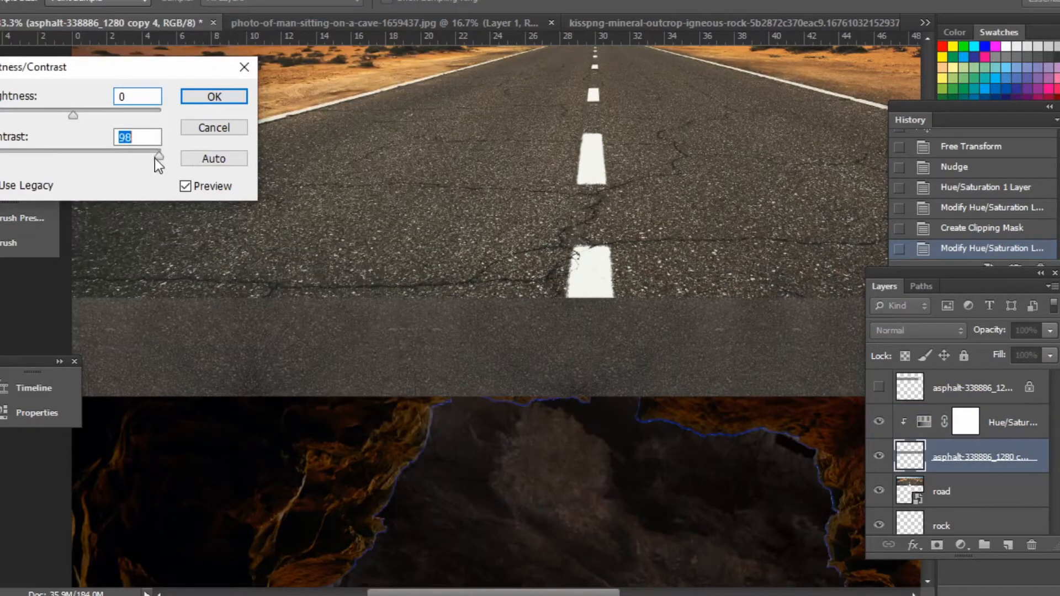
left_click_drag(75, 111, 61, 117)
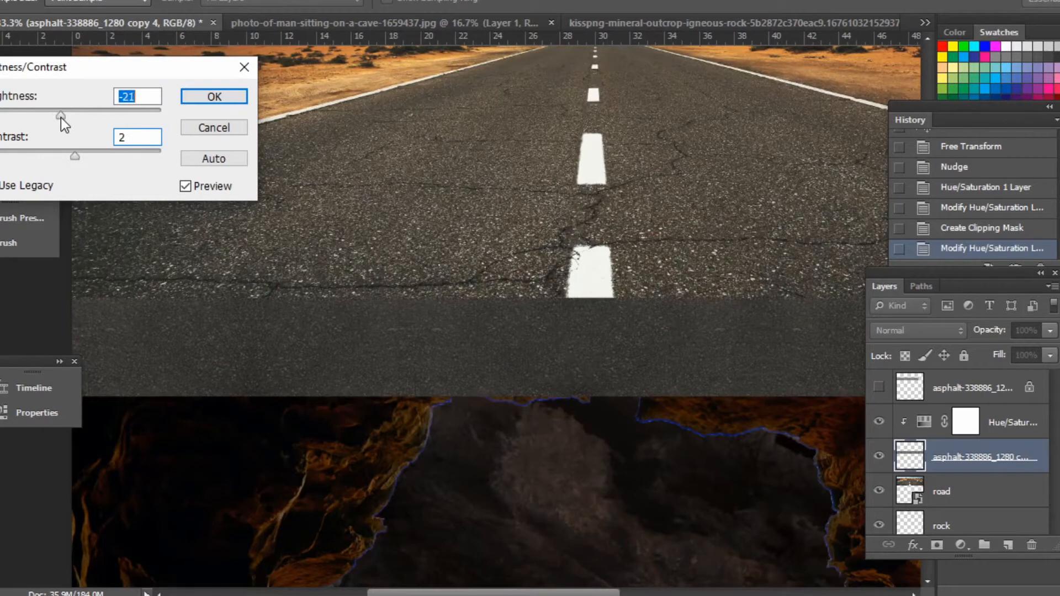
left_click(214, 97)
- Add a layer mask to the visible asphalt strip and invert it to black
key("z")
key("ctrl+minus")
key("ctrl+minus")
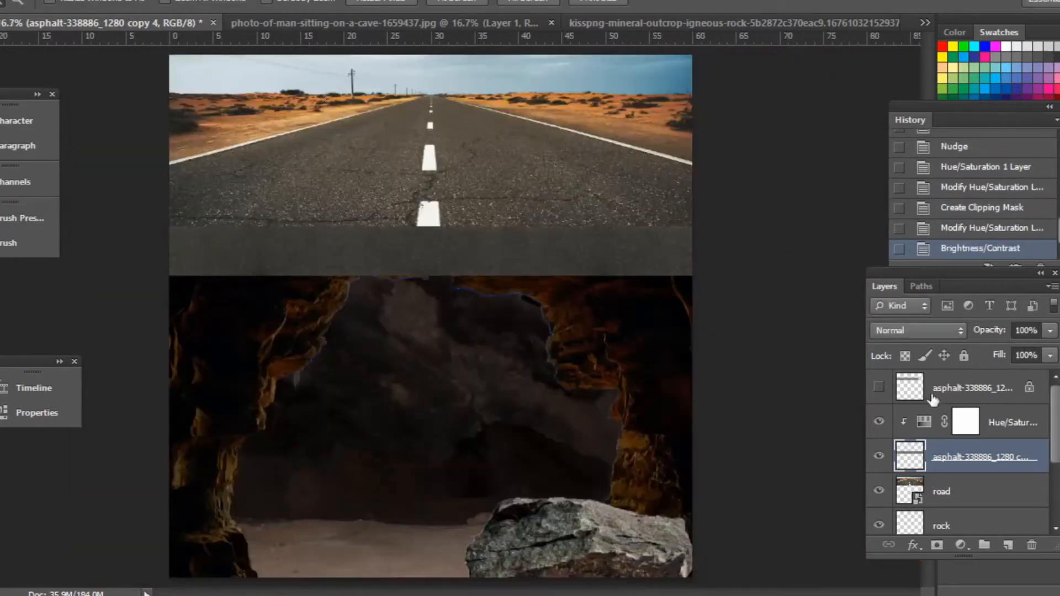
left_click(938, 546)
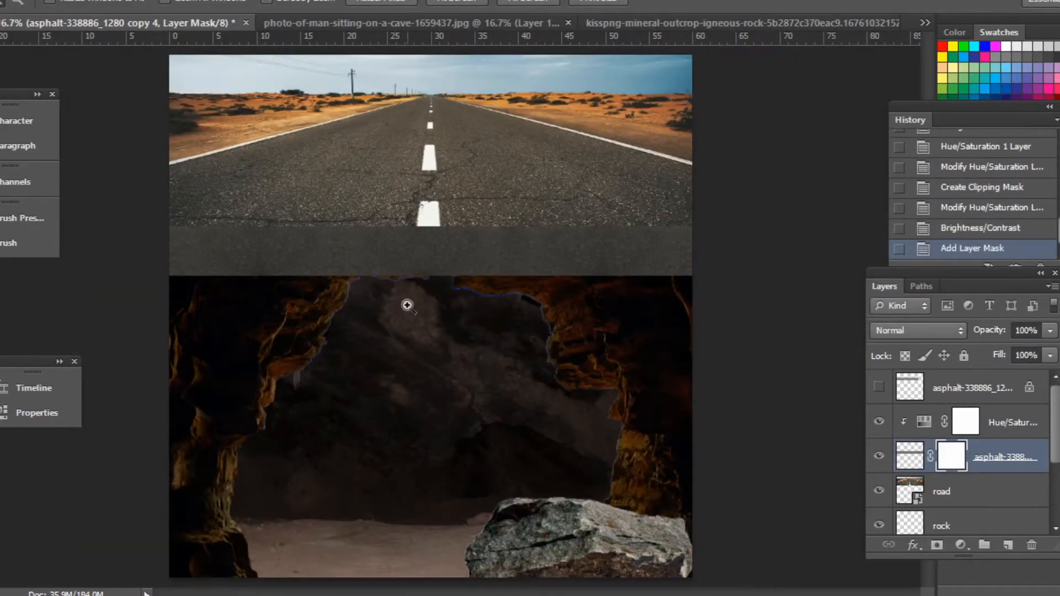
left_click(227, 249)
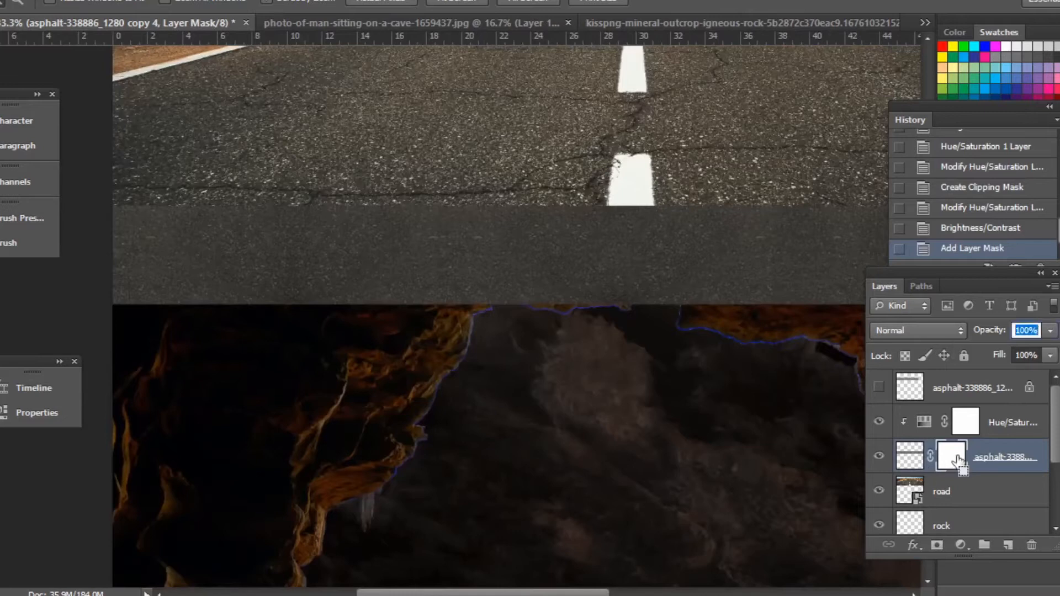
key("ctrl+i")
- Choose a rough-edged brush for the strip's mask, undo the test stroke and lower the brush opacity
key("b")
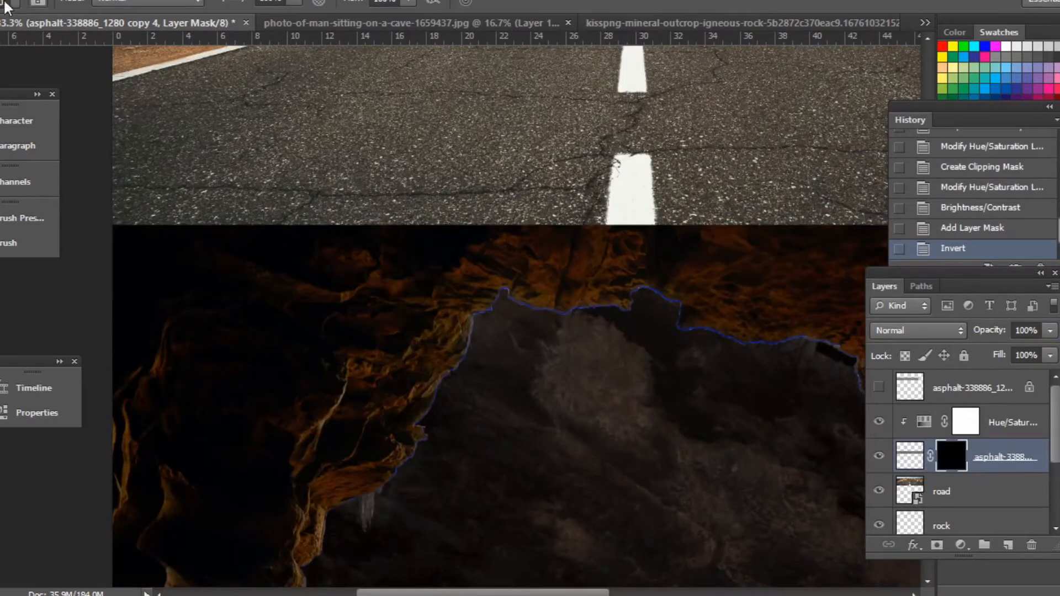
left_click(9, 4)
left_click_drag(629, 193, 630, 442)
double_click(500, 273)
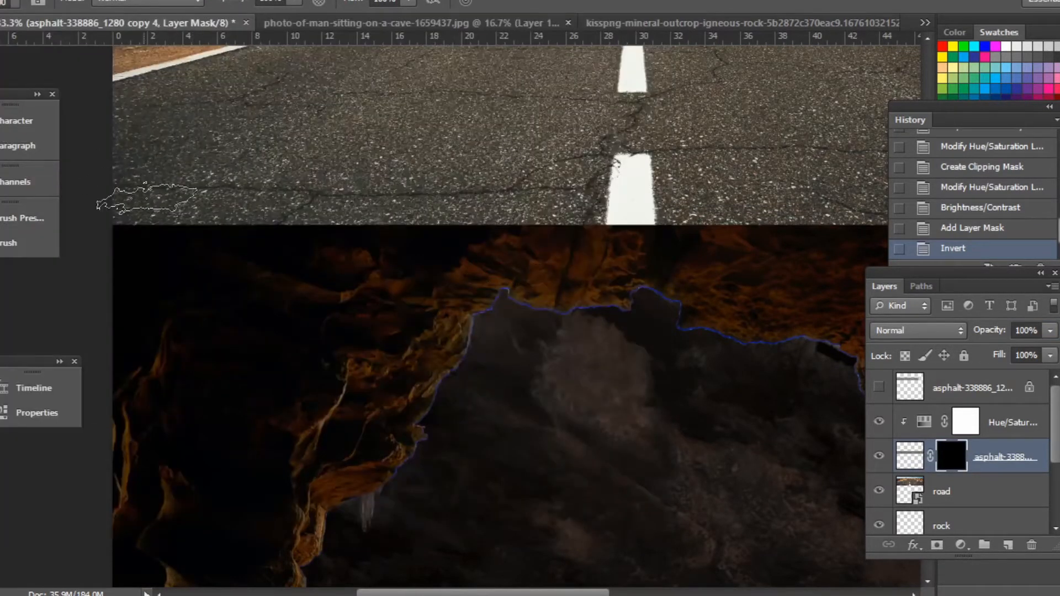
left_click_drag(139, 220, 474, 221)
key("ctrl+z")
left_click_drag(297, 4, 282, 9)
- Paint on the mask along the road's lower edge to reveal a soft-edged asphalt band across its width
left_click_drag(133, 229, 387, 223)
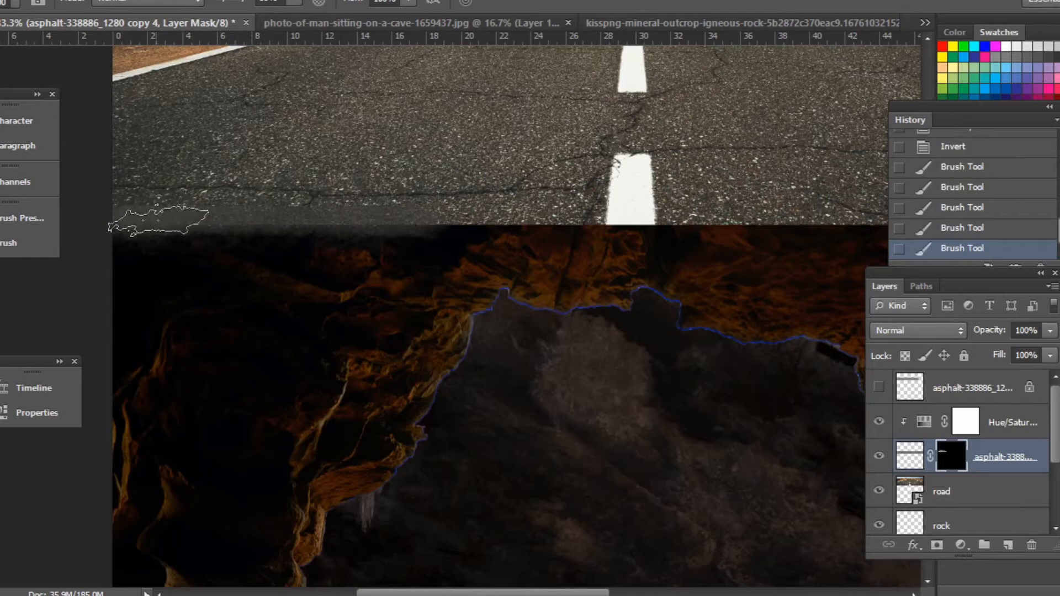
left_click_drag(159, 221, 405, 230)
left_click_drag(517, 226, 397, 250)
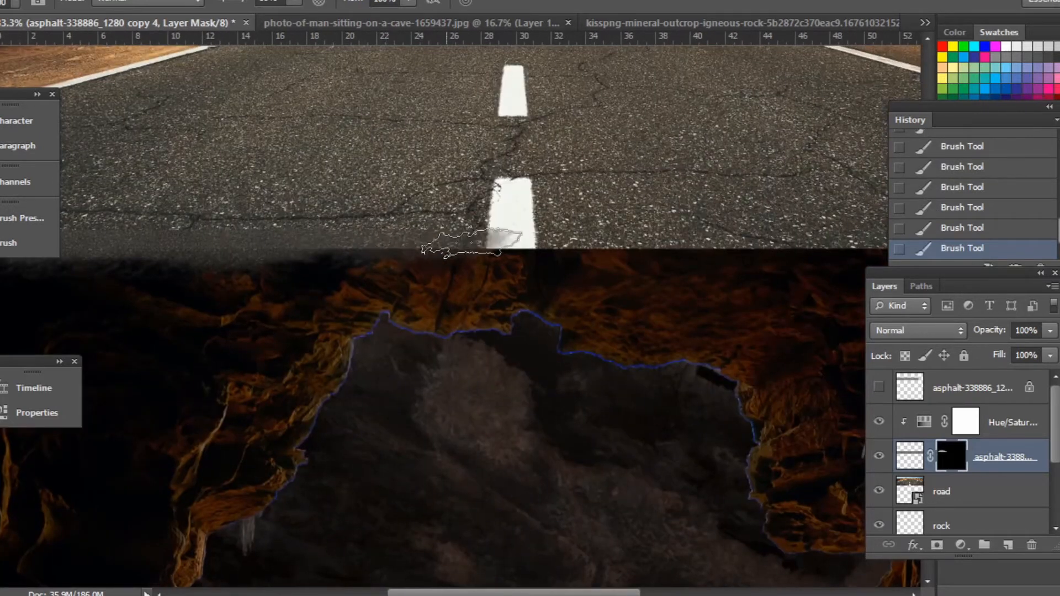
left_click_drag(608, 243, 400, 254)
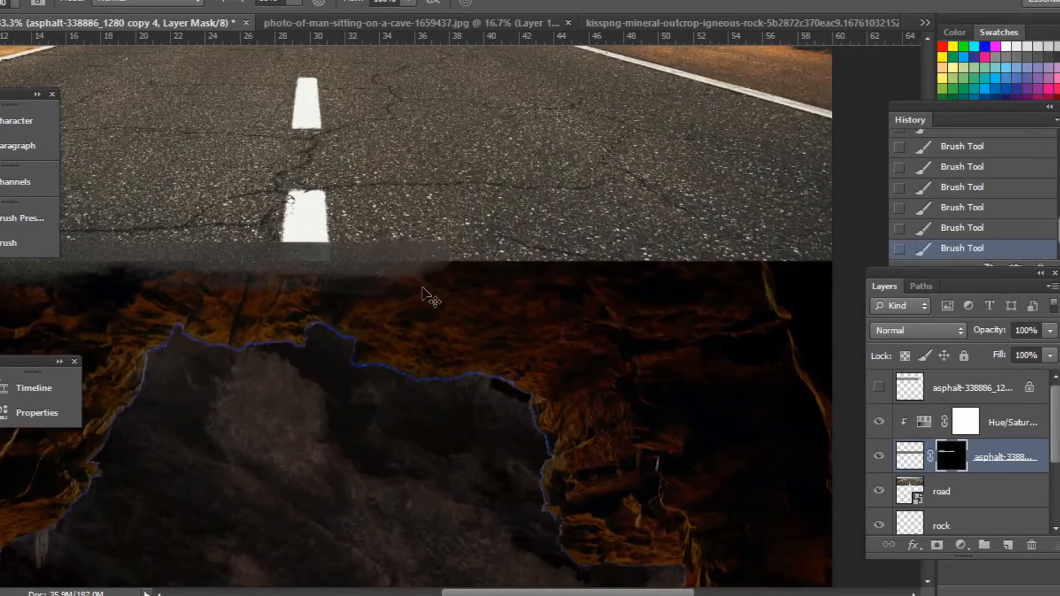
left_click_drag(509, 266, 348, 288)
mouse_move(502, 288)
left_mouse_down()
mouse_move(627, 289)
mouse_move(425, 306)
left_mouse_up()
- Compare the asphalt strip with its mask off and on, and reveal more of the band with a larger brush
scroll(624, 299, "down", 2)
left_click(952, 456, "shift")
left_click(952, 456, "shift")
scroll(657, 255, "up", 2)
key("bracketright")
key("bracketright")
key("bracketright")
left_click_drag(593, 233, 517, 234)
left_click_drag(166, 260, 453, 258)
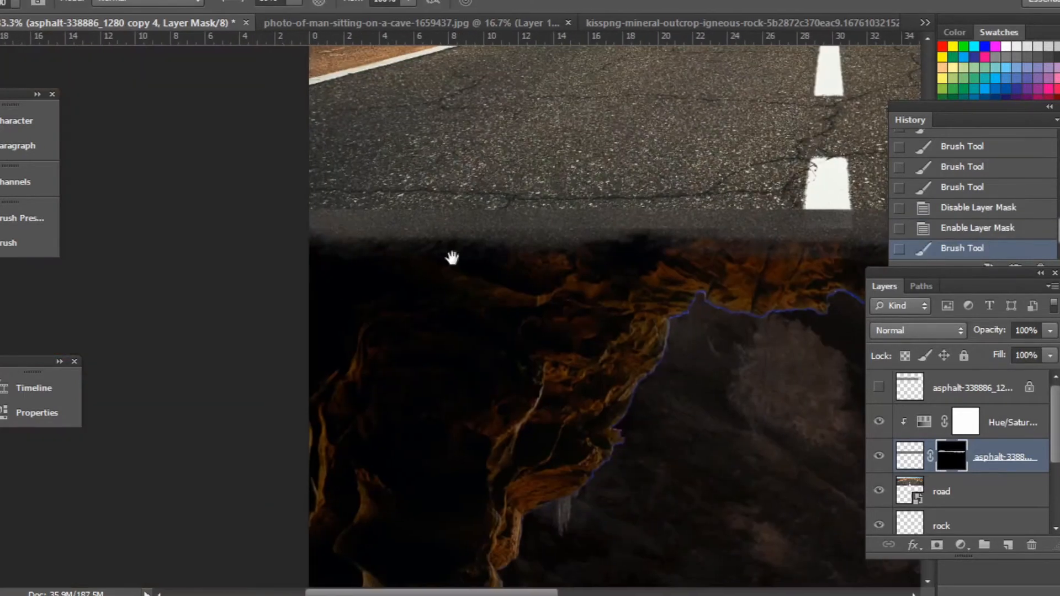
- Thicken the revealed asphalt band downward over the cave's top edge using a smaller brush on the mask
left_click(283, 246)
key("bracketleft")
left_click_drag(613, 235, 647, 237)
left_click_drag(588, 254, 404, 289)
left_click(639, 275)
left_click_drag(640, 275, 483, 311)
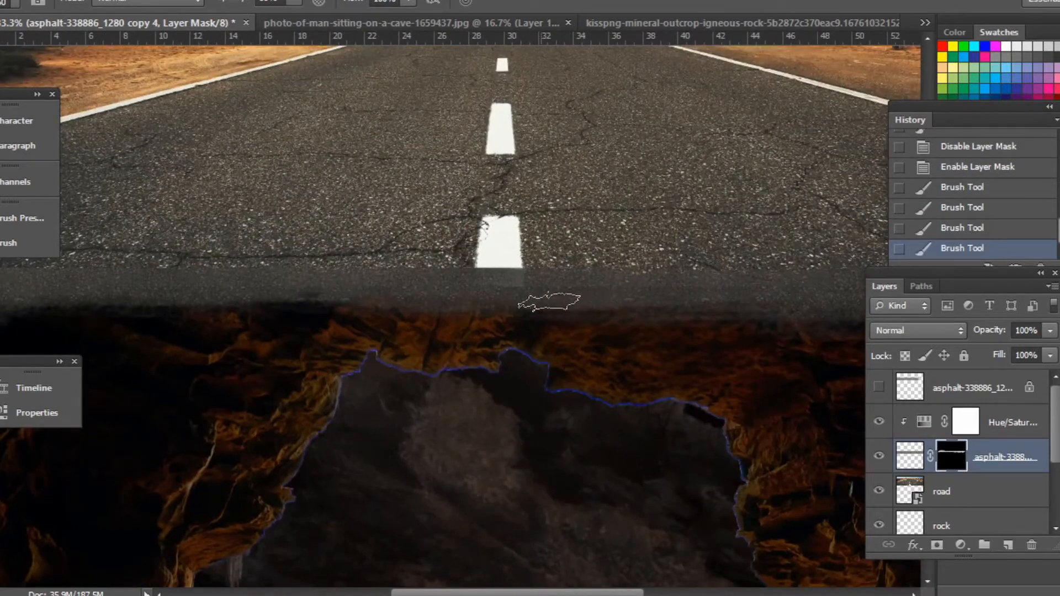
left_click(586, 307)
left_click_drag(583, 307, 342, 306)
left_click(439, 306)
left_click(478, 308)
left_click_drag(479, 308, 393, 307)
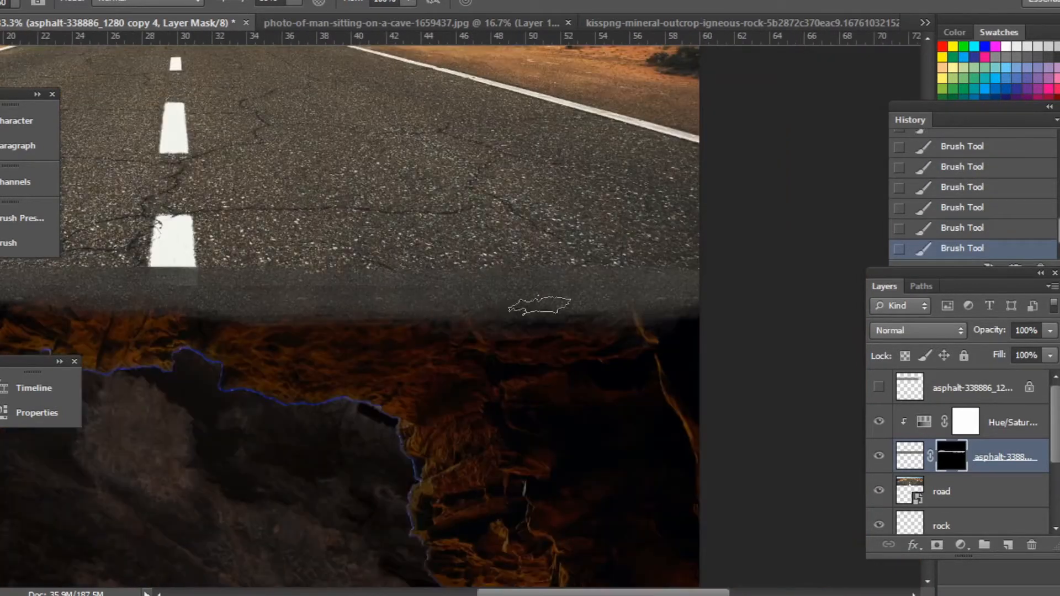
- Refine the ragged lower border of the asphalt band on the mask from one canvas edge to the other
left_click_drag(194, 321, 686, 309)
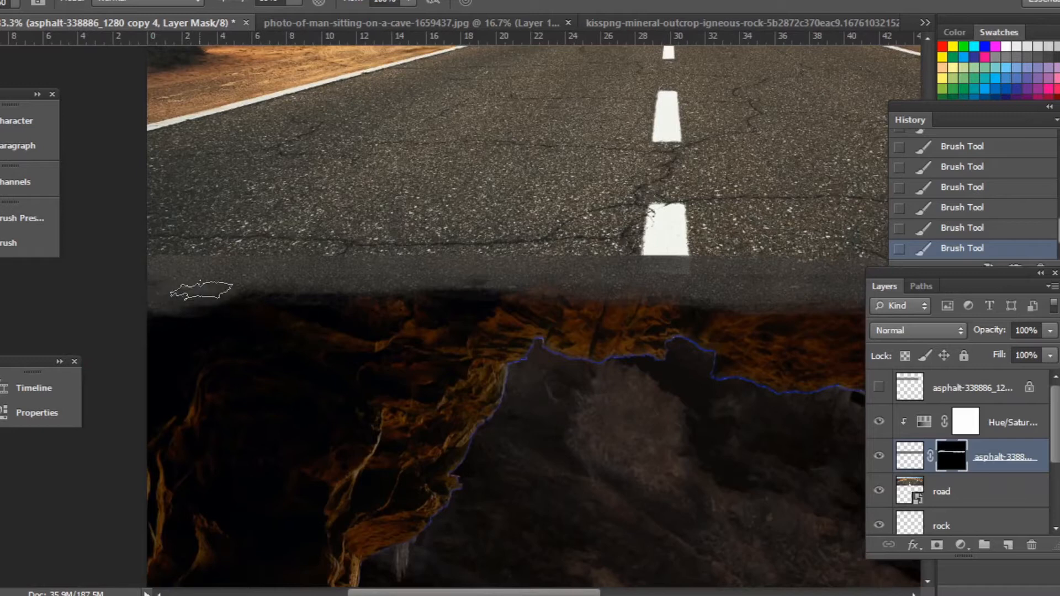
scroll(549, 291, "right", 5)
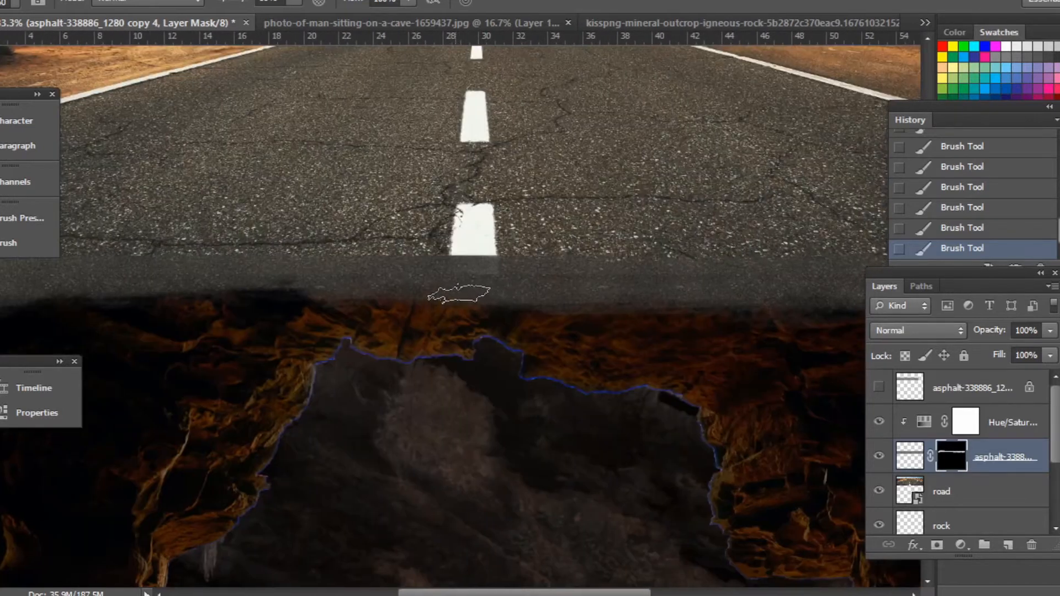
scroll(534, 294, "right", 1)
left_click_drag(634, 290, 303, 322)
left_click_drag(227, 315, 647, 253)
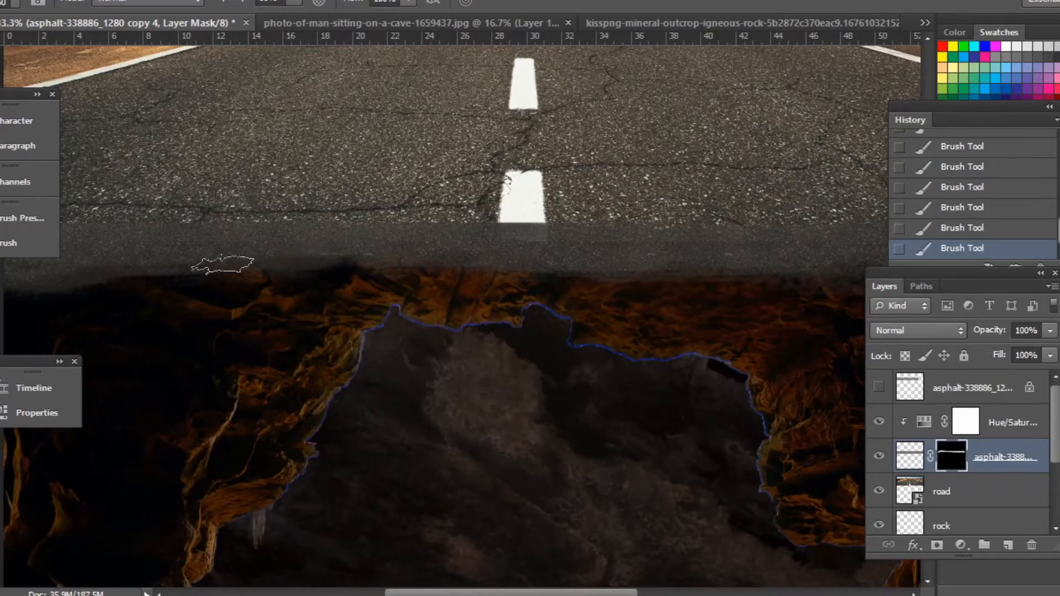
scroll(223, 265, "right", 6)
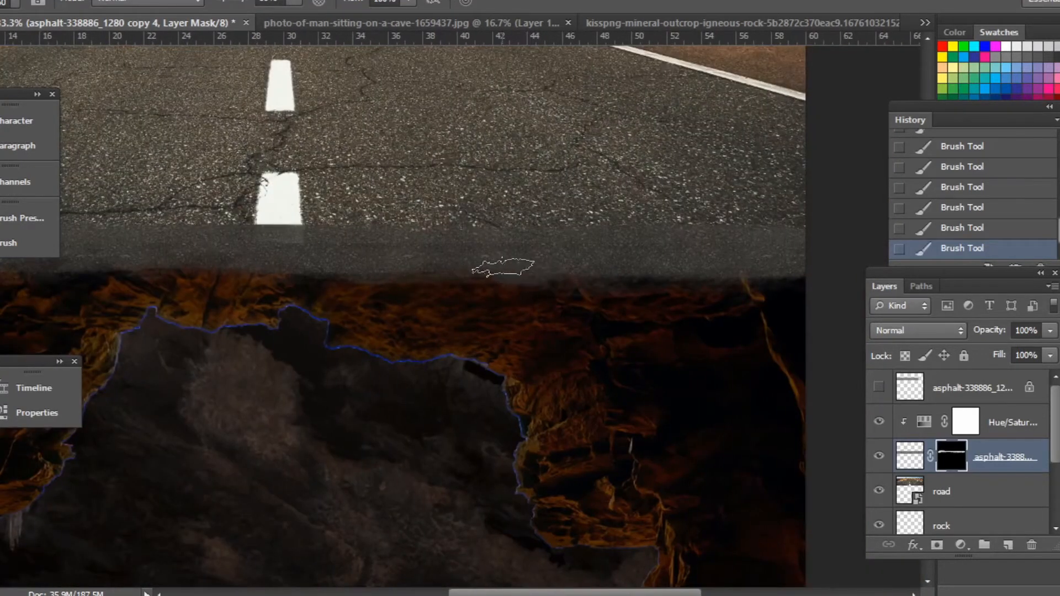
left_click_drag(337, 274, 192, 246)
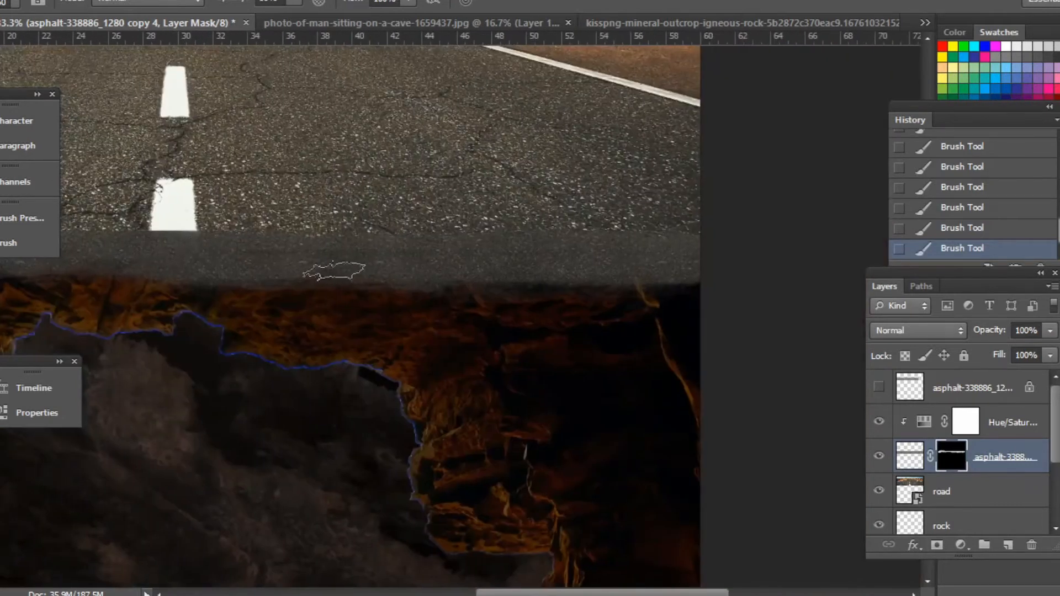
- Darken the masked asphalt strip's image with a Curves point at input 135, output 84
key("ctrl+minus")
left_click(429, 230)
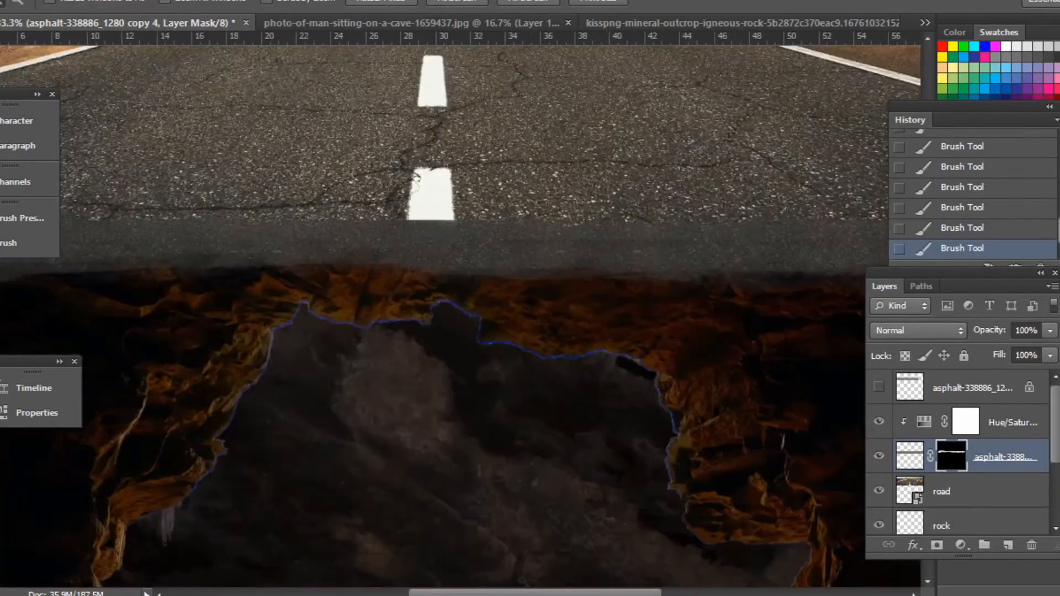
left_click(910, 456)
left_click(36, 0)
mouse_move(71, 15)
left_click(305, 53)
left_click_drag(823, 179, 844, 206)
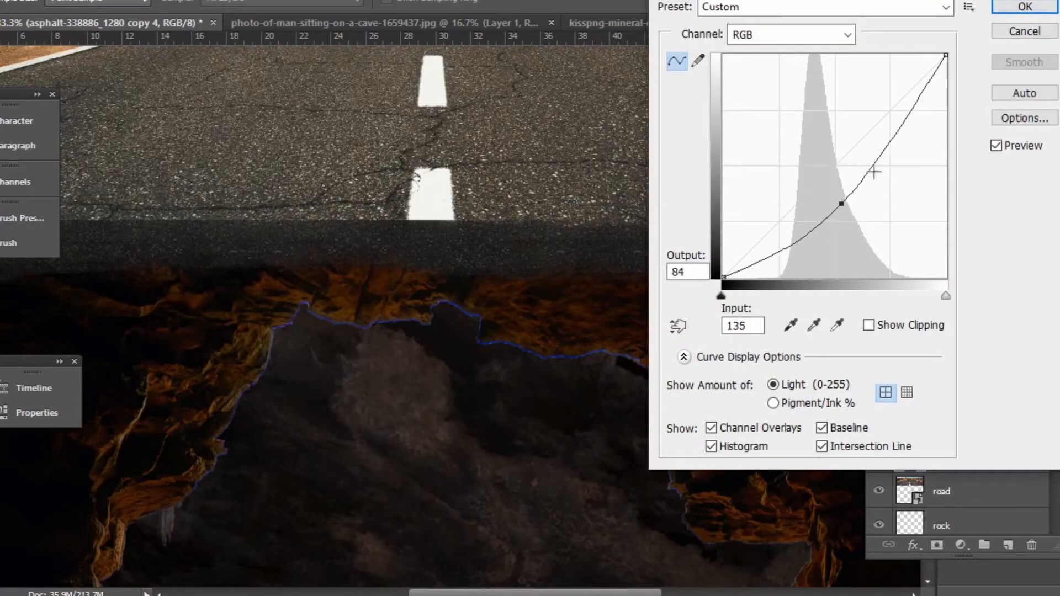
left_click(1018, 7)
key("ctrl+0")
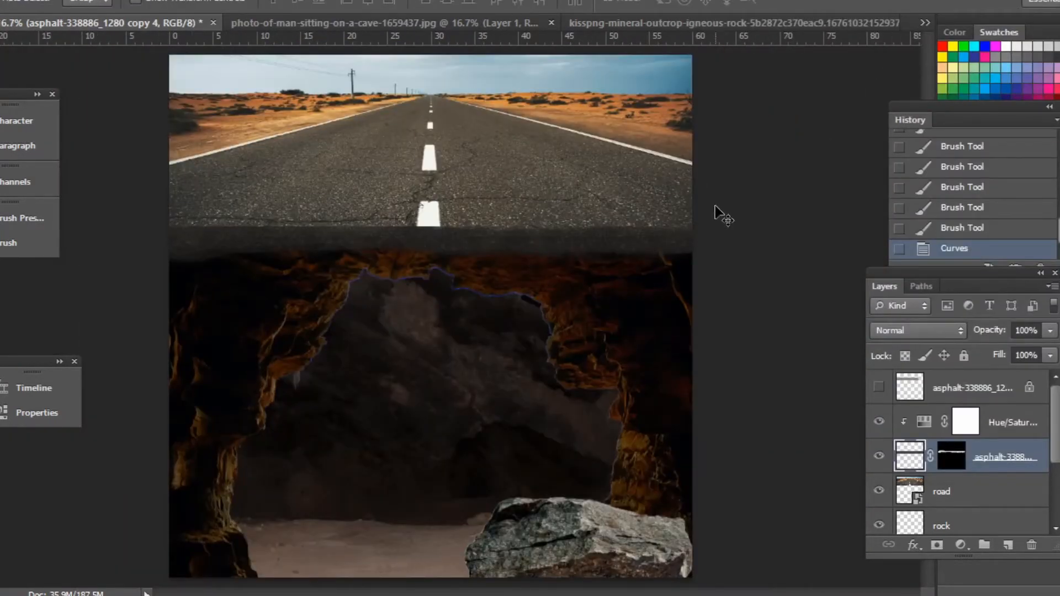
key("z")
left_click(300, 201)
key("b")
left_click_drag(236, 255, 447, 246)
left_click(959, 463)
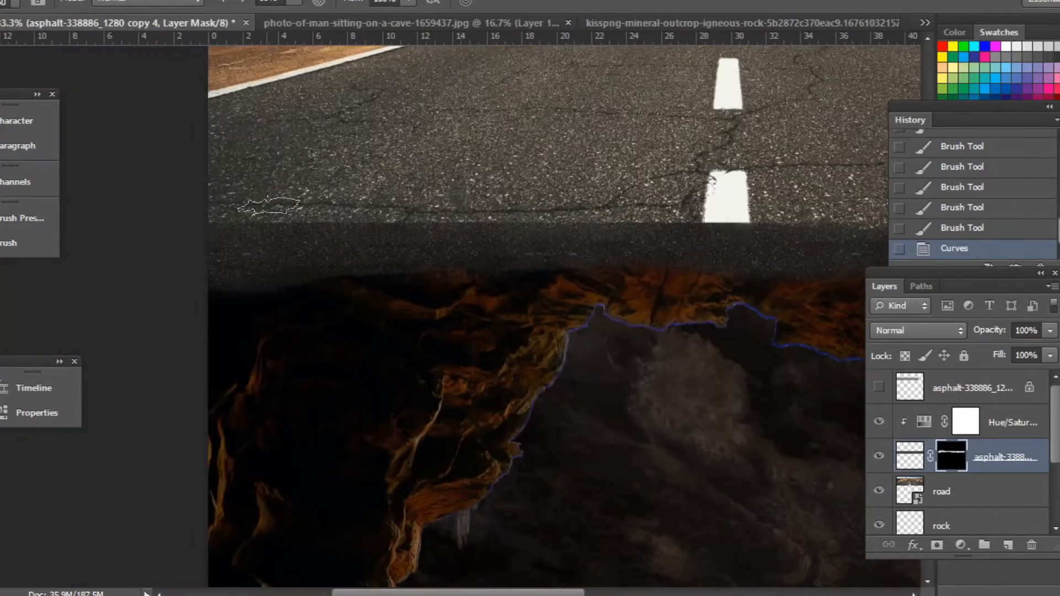
left_click_drag(395, 205, 262, 204)
- Show the hidden asphalt copy and move it down to overlap the front edge of the road
left_click(880, 387)
left_click(879, 422)
left_click(879, 422)
key("v")
left_click_drag(355, 112, 355, 178)
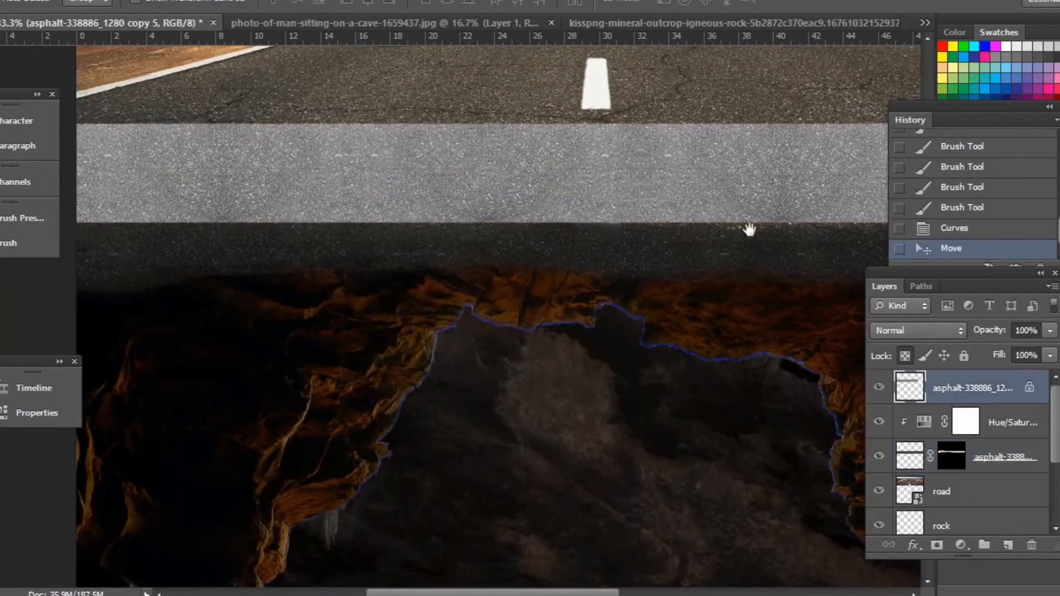
left_click_drag(750, 230, 254, 257)
- Apply a Perspective transform to the asphalt copy, spreading its lower corners beyond both sides of the canvas
key("ctrl+0")
key("ctrl+t")
right_click(644, 208)
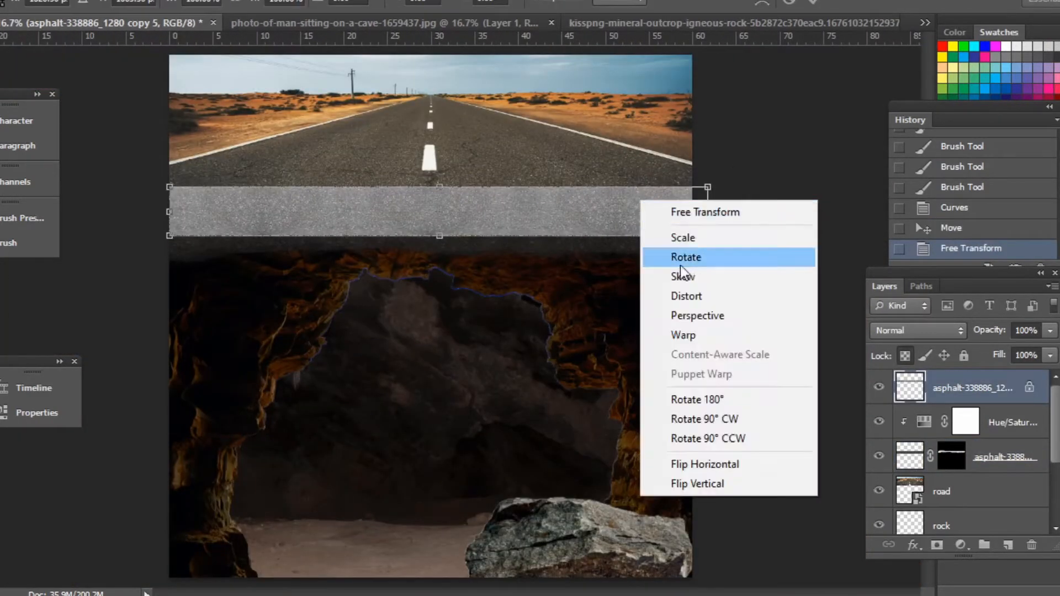
left_click(697, 316)
left_click_drag(707, 236, 780, 233)
key("Return")
- Darken the upper asphalt copy by pulling down the midtones in Curves
left_click(37, 0)
mouse_move(158, 16)
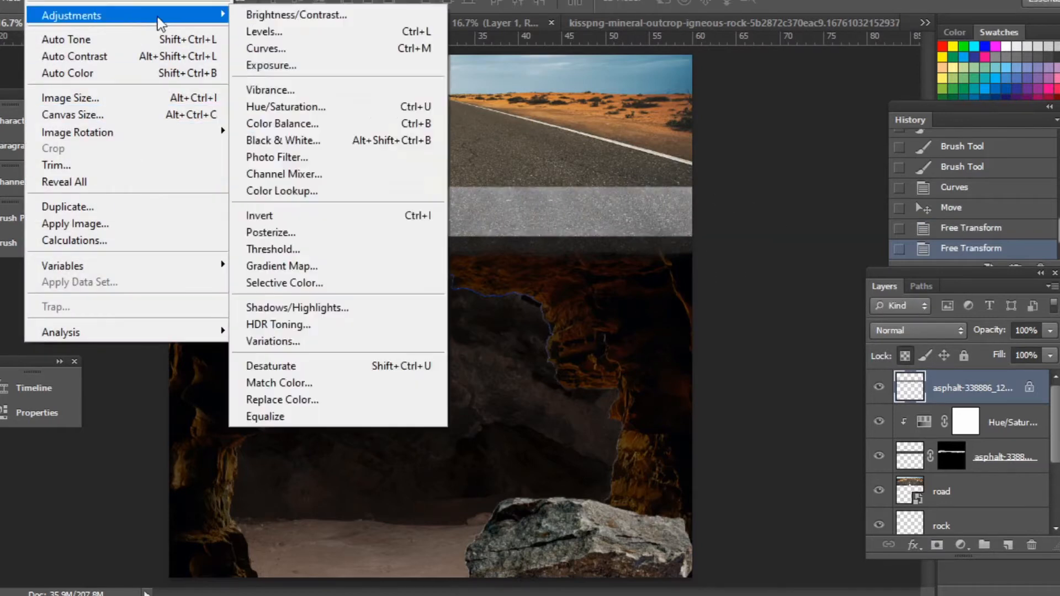
left_click(292, 51)
left_click_drag(825, 177, 826, 198)
left_click(1027, 7)
- Colorize the upper asphalt copy with Hue/Saturation at hue 0, saturation 0 and lightness -79
left_click(38, 1)
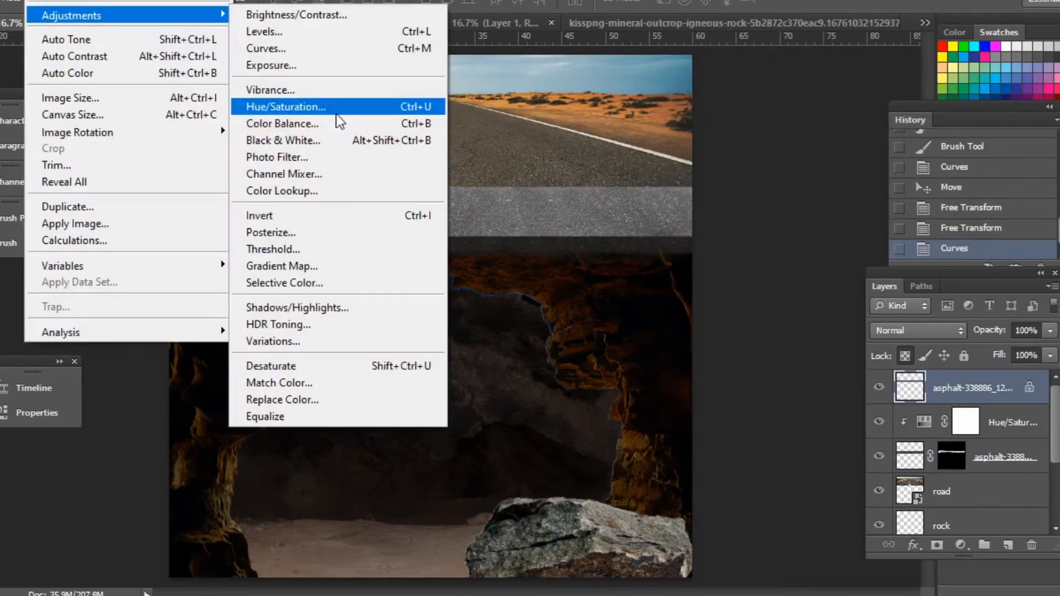
left_click(336, 114)
left_click(993, 289)
left_click_drag(766, 229, 723, 229)
left_click_drag(811, 272, 742, 275)
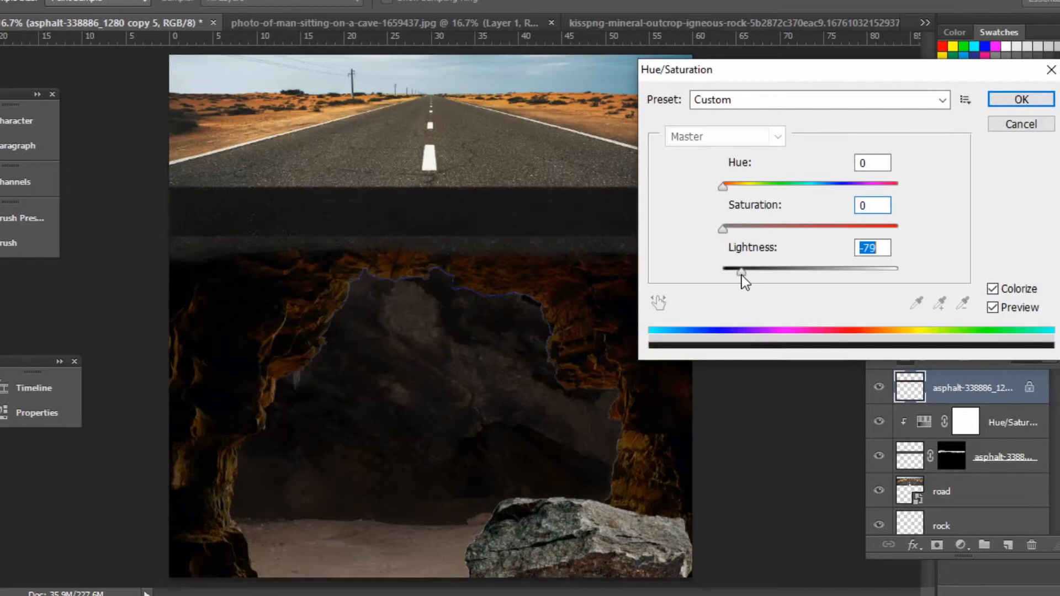
left_click(1006, 102)
- Stretch the darkened asphalt copy upward so it covers more of the road's foreground
key("ctrl+t")
left_click_drag(438, 187, 438, 164)
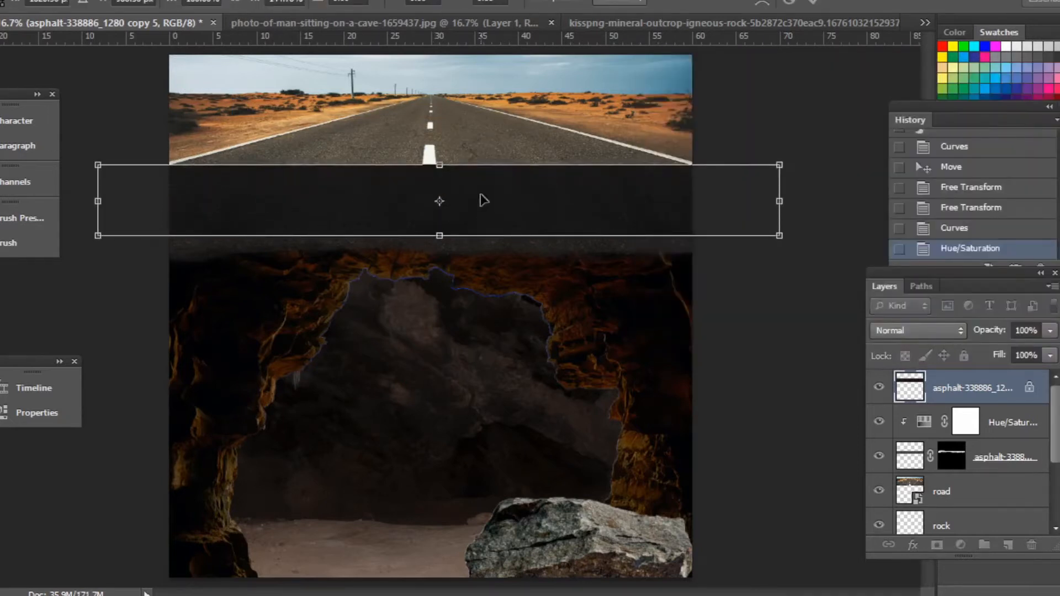
key("Return")
- Add a layer mask to the darkened asphalt copy and invert it to black
key("z")
left_click(409, 235)
left_click(408, 235)
left_click(938, 547)
key("ctrl+i")
- Brush dark shading onto the new mask along the seam between the road and the asphalt band
left_click_drag(493, 309, 869, 333)
key("b")
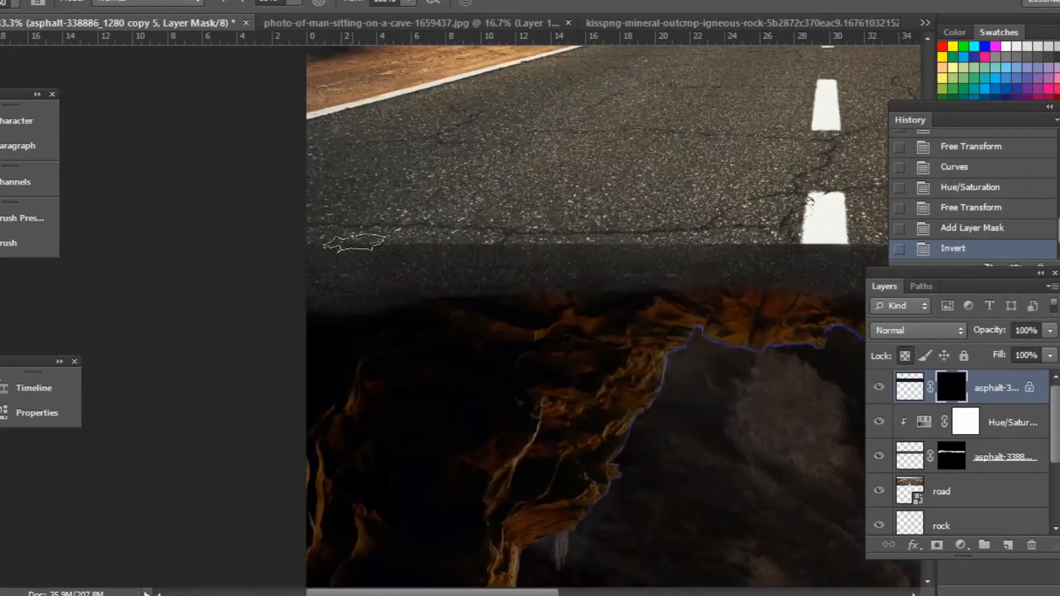
left_click_drag(355, 243, 398, 238)
key("bracketleft")
key("bracketleft")
left_click_drag(580, 252, 710, 253)
mouse_move(705, 253)
left_mouse_down()
mouse_move(532, 291)
mouse_move(367, 258)
left_mouse_up()
left_click_drag(344, 252, 249, 249)
- Paint uneven dark patches across the lower road and its centre line on the darkened asphalt copy's mask, using a smaller brush
key("bracketleft")
key("bracketleft")
key("bracketleft")
key("bracketleft")
key("bracketleft")
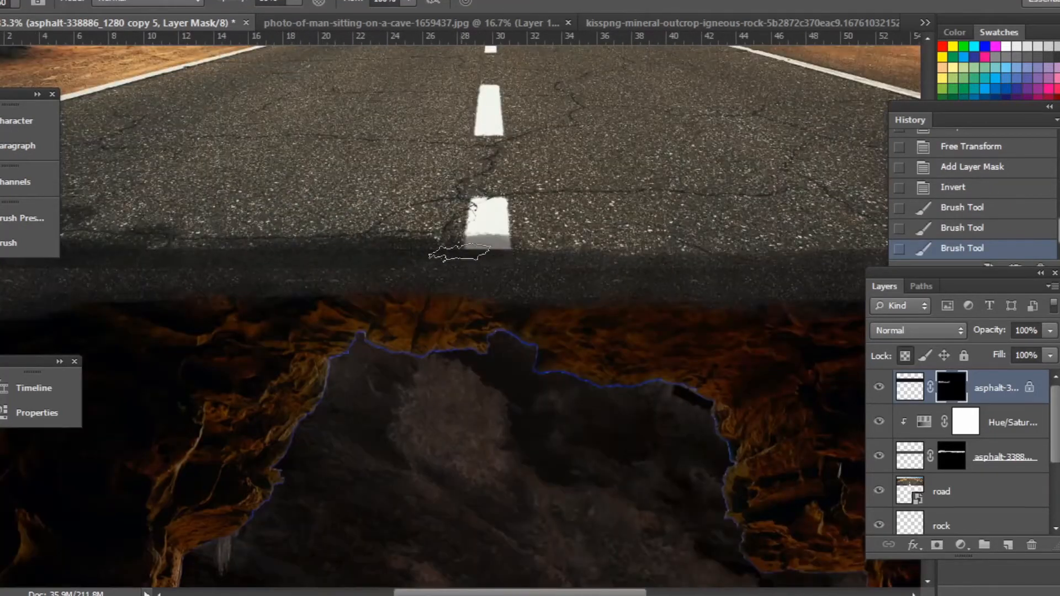
left_click_drag(445, 253, 485, 220)
scroll(622, 200, "right", 3)
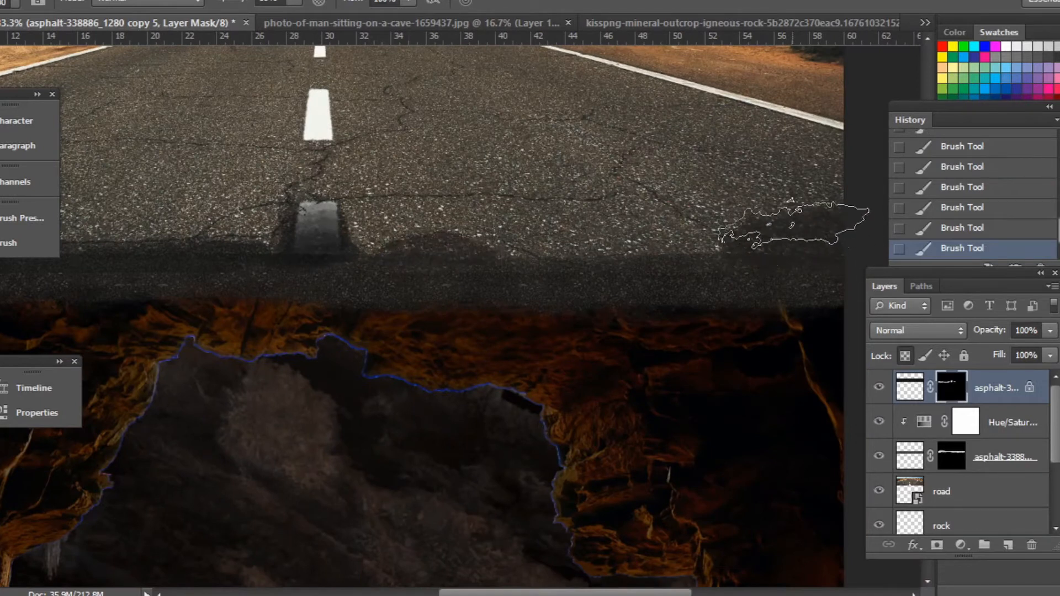
mouse_move(652, 226)
left_mouse_down()
mouse_move(675, 224)
mouse_move(651, 194)
mouse_move(793, 237)
mouse_move(563, 240)
left_mouse_up()
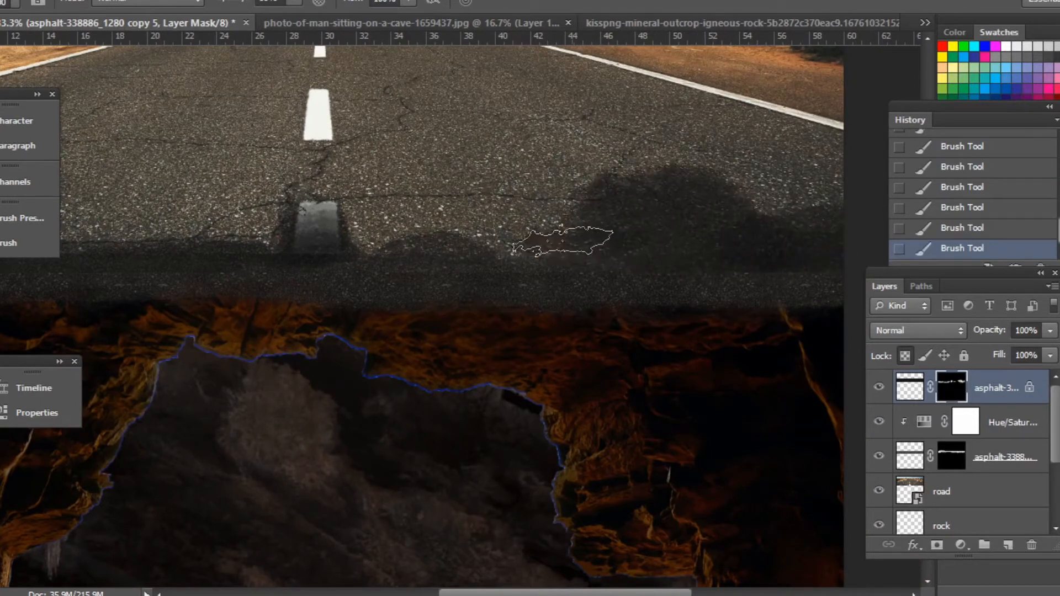
left_click_drag(375, 246, 697, 219)
mouse_move(464, 205)
left_mouse_down()
mouse_move(522, 139)
mouse_move(451, 211)
mouse_move(144, 204)
mouse_move(350, 225)
left_mouse_up()
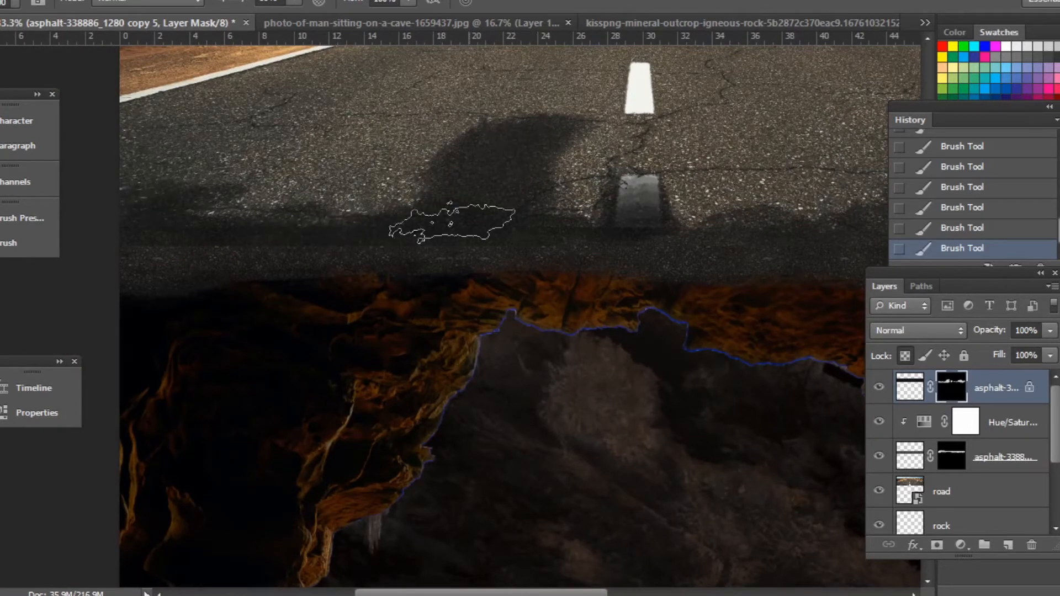
left_click_drag(799, 261, 739, 291)
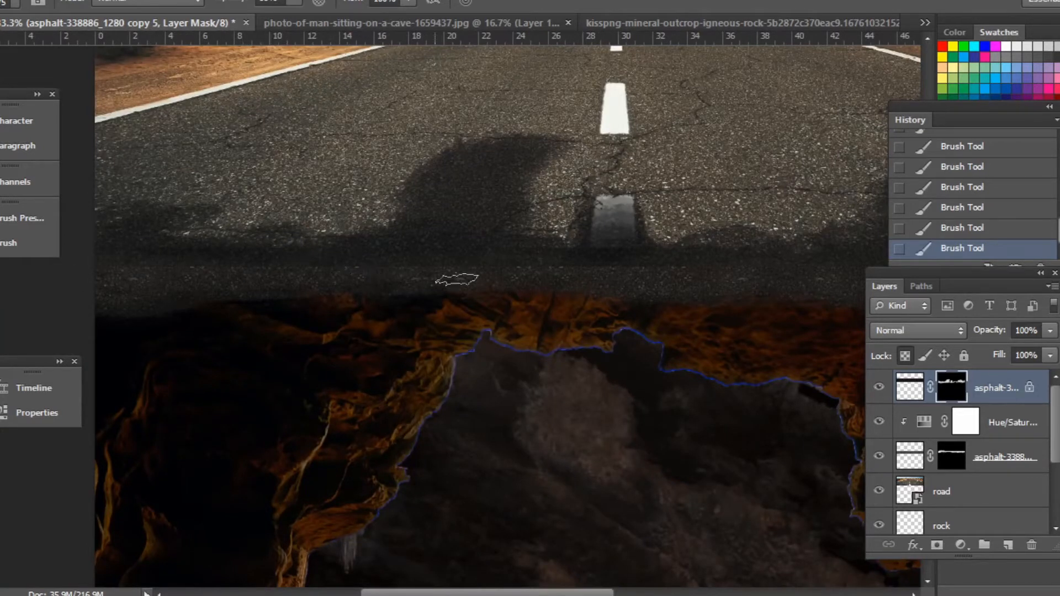
left_click_drag(542, 267, 331, 273)
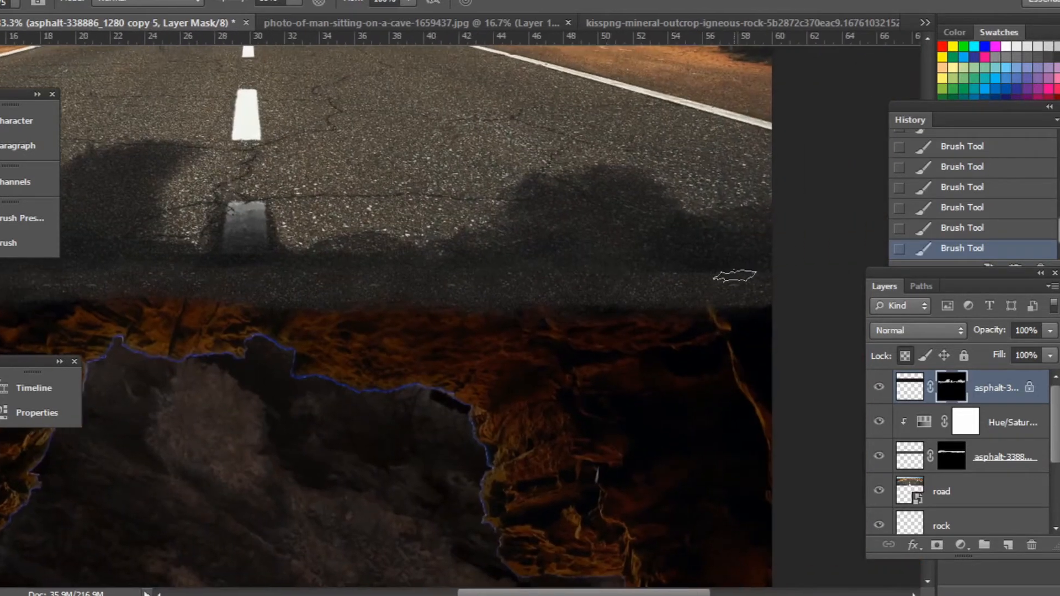
- Reduce the darkened asphalt copy's opacity to 67%
left_click_drag(1033, 349, 1020, 350)
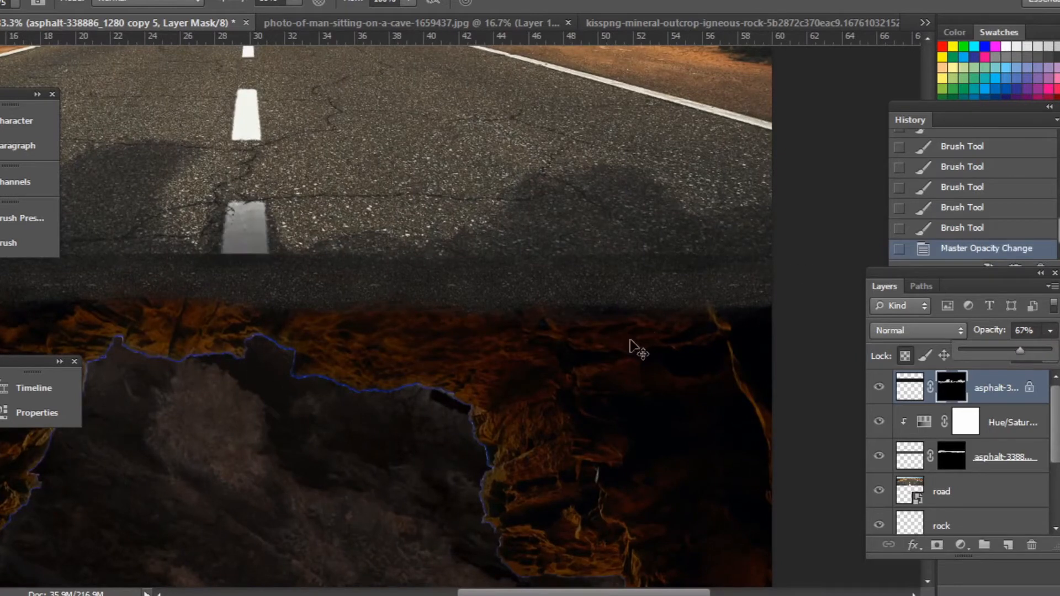
key("ctrl+minus")
key("ctrl+minus")
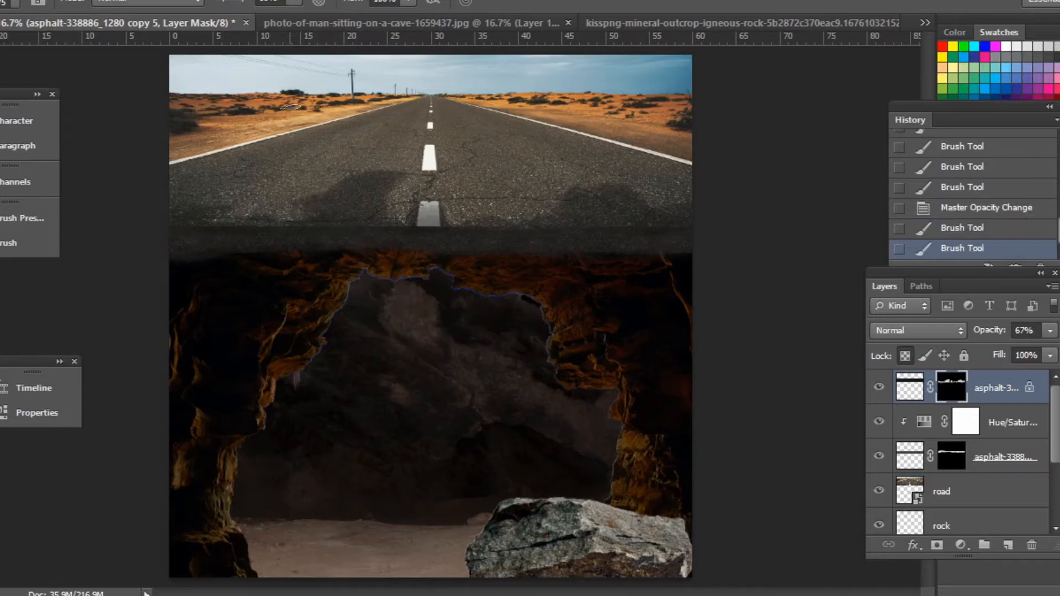
- Brush the lower asphalt copy's layer mask along the road seam to soften the band's hard upper edge
key("ctrl+plus")
key("ctrl+plus")
right_click(278, 246, "ctrl")
left_click(302, 254)
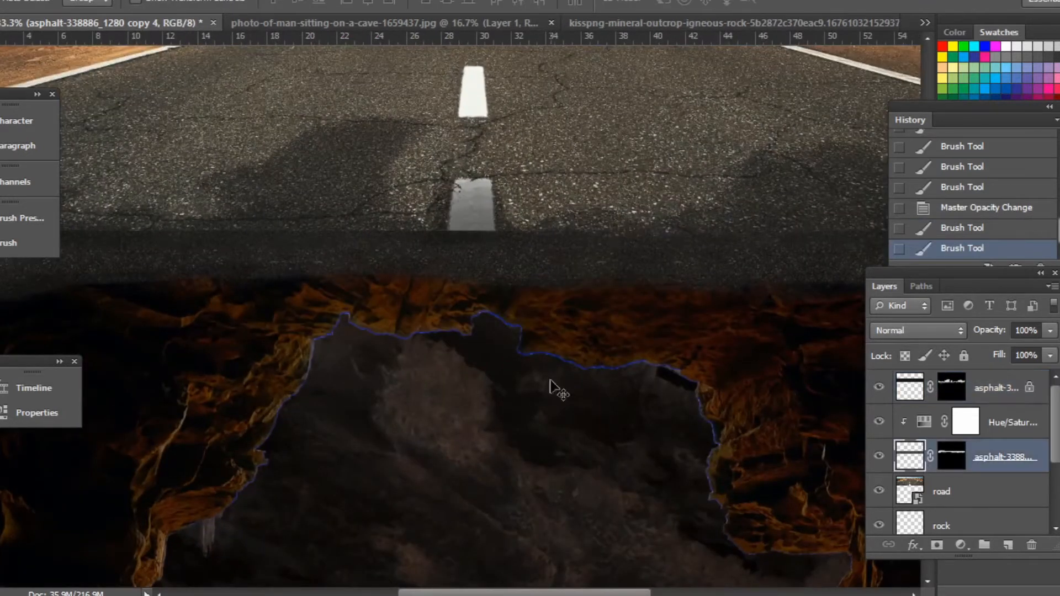
left_click_drag(281, 209, 340, 219)
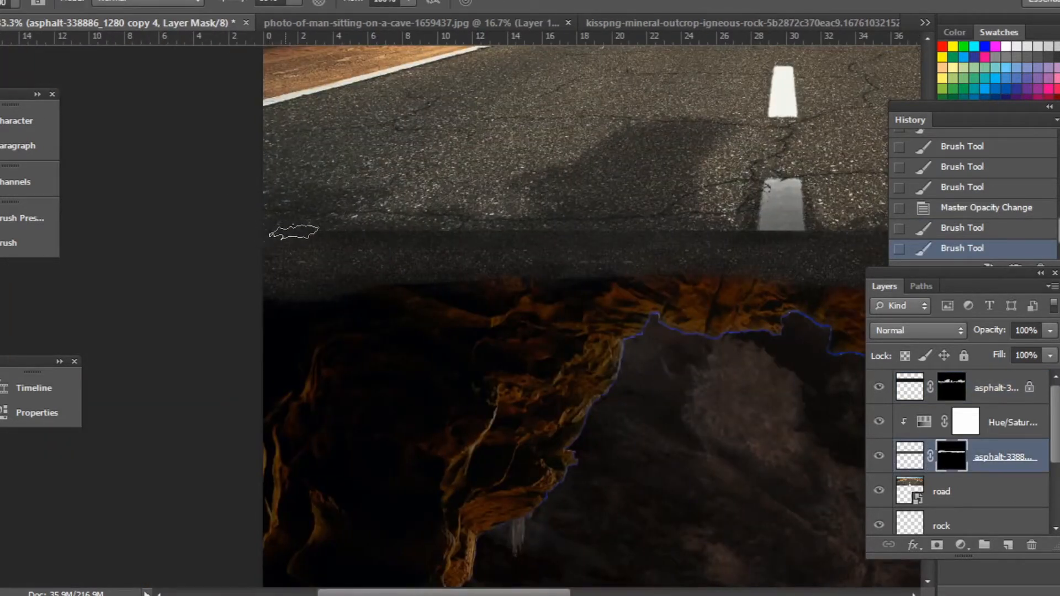
mouse_move(783, 249)
left_mouse_down()
mouse_move(532, 281)
mouse_move(489, 268)
left_mouse_up()
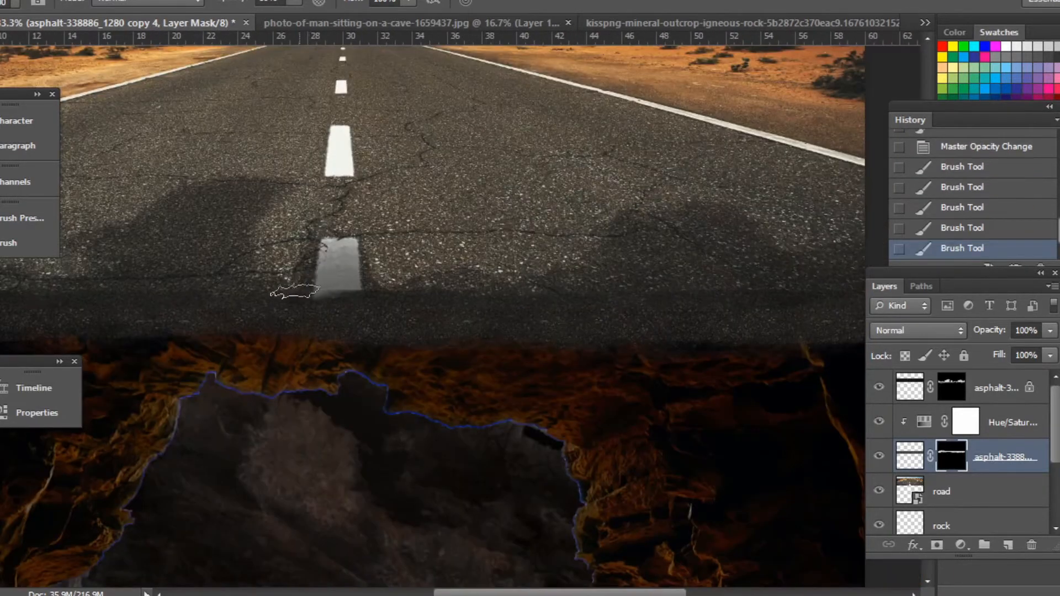
left_click(296, 291)
left_click_drag(576, 308, 391, 307)
- Darken the lower asphalt copy's pixels with a Levels adjustment to increase the band's contrast
left_click(923, 424)
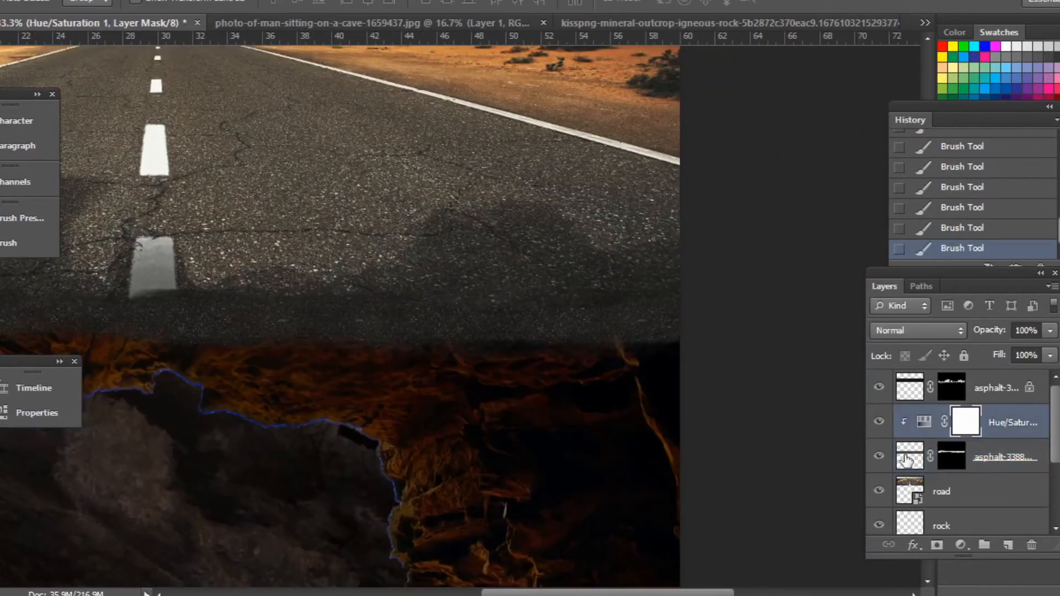
left_click(907, 459)
left_click(42, 0)
mouse_move(118, 19)
left_click(271, 32)
left_click_drag(232, 119, 839, 120)
left_click_drag(643, 318, 689, 313)
left_click(922, 151)
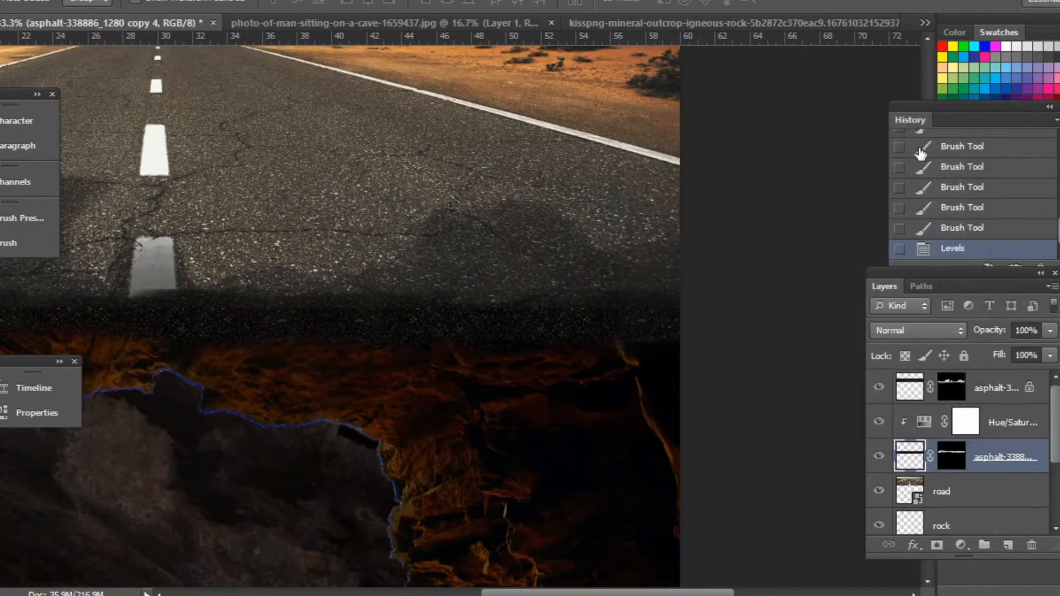
- Load the cave sides layer's outline as a selection and feather it by 20 pixels
key("ctrl+minus")
right_click(279, 311)
left_click(301, 318)
key("z")
left_click(232, 351)
left_click(229, 350)
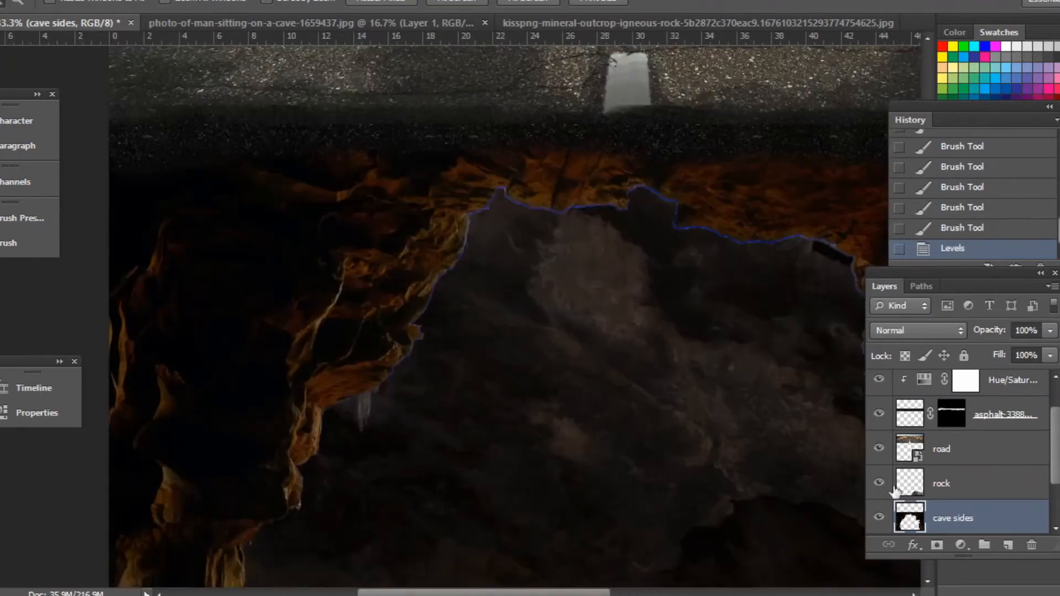
right_click(628, 381)
left_click(635, 10)
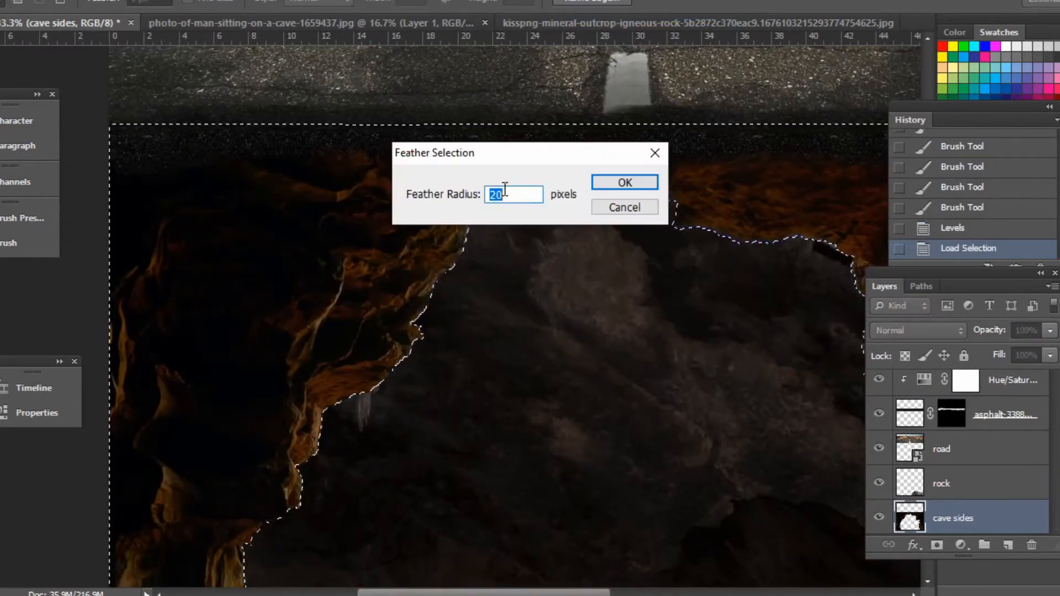
key("Return")
- Invert the feathered selection, clear the cave sides layer's edge fringe repeatedly, and deselect
key("ctrl+shift+i")
key("Delete")
key("Delete")
key("Delete")
key("Delete")
key("Delete")
key("Delete")
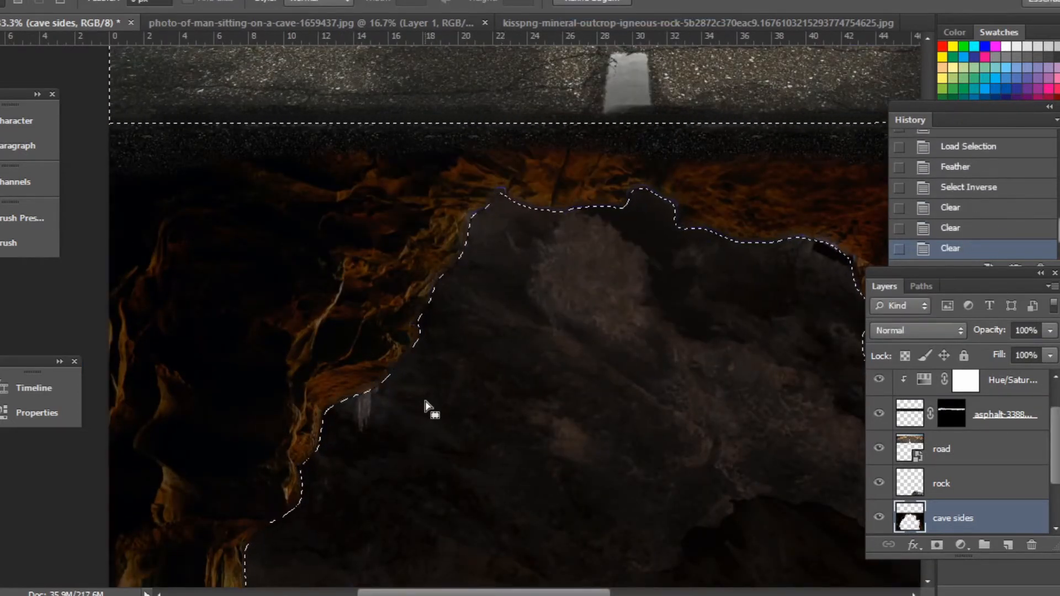
left_click_drag(448, 387, 124, 271)
key("ctrl+d")
key("ctrl+minus")
key("ctrl+minus")
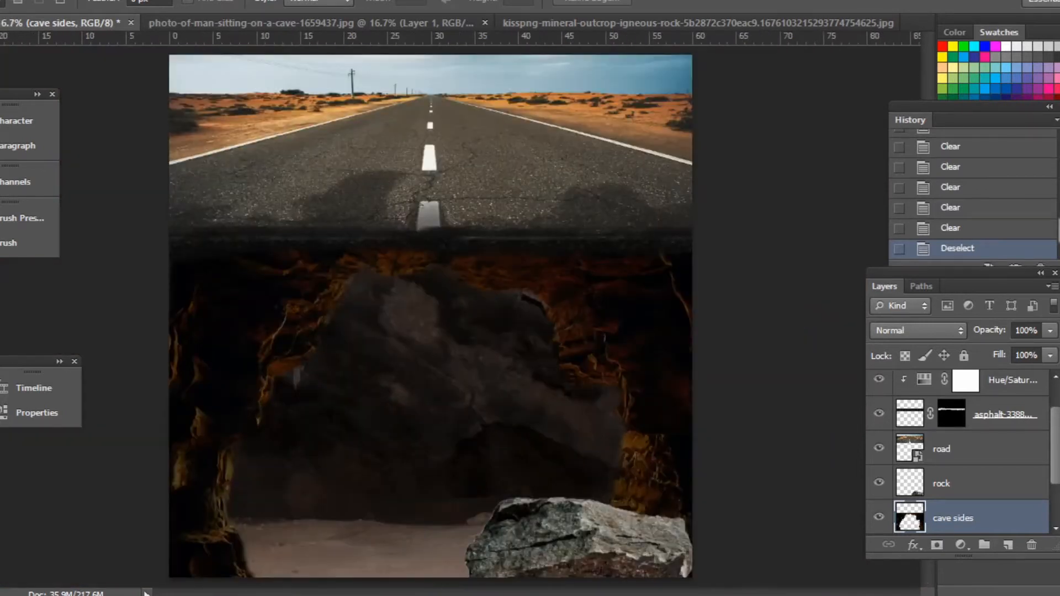
- Add a Hue/Saturation adjustment above the cave background and lower its lightness
left_click(961, 545)
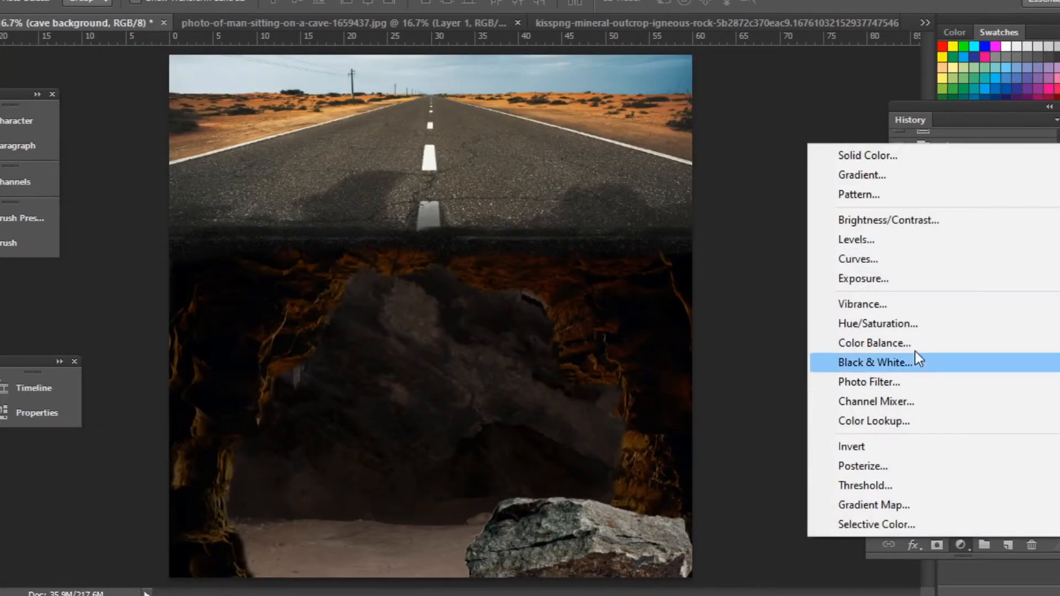
left_click(914, 325)
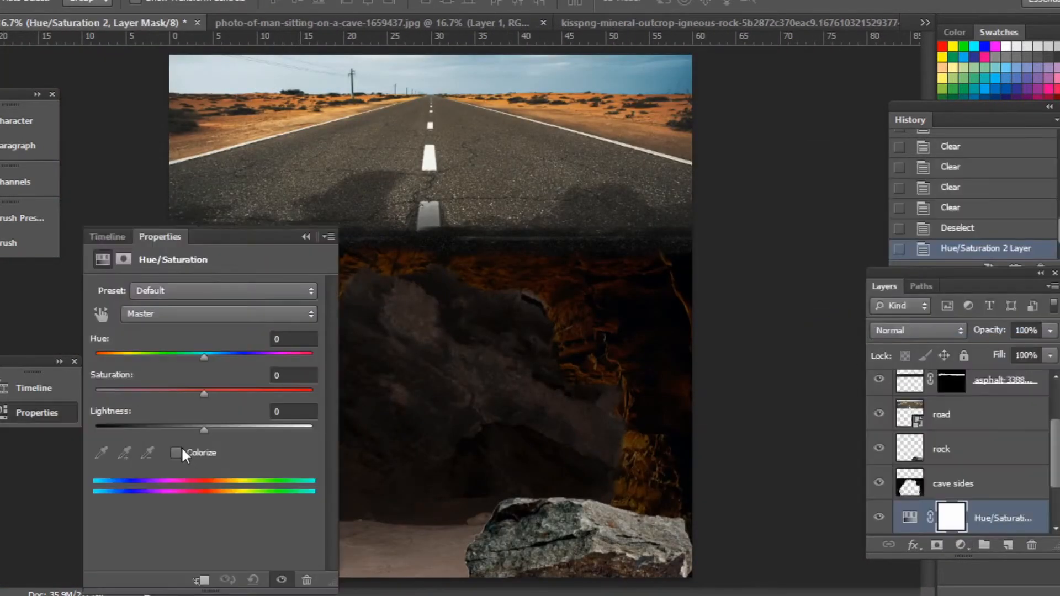
left_click_drag(199, 431, 177, 431)
left_click(306, 237)
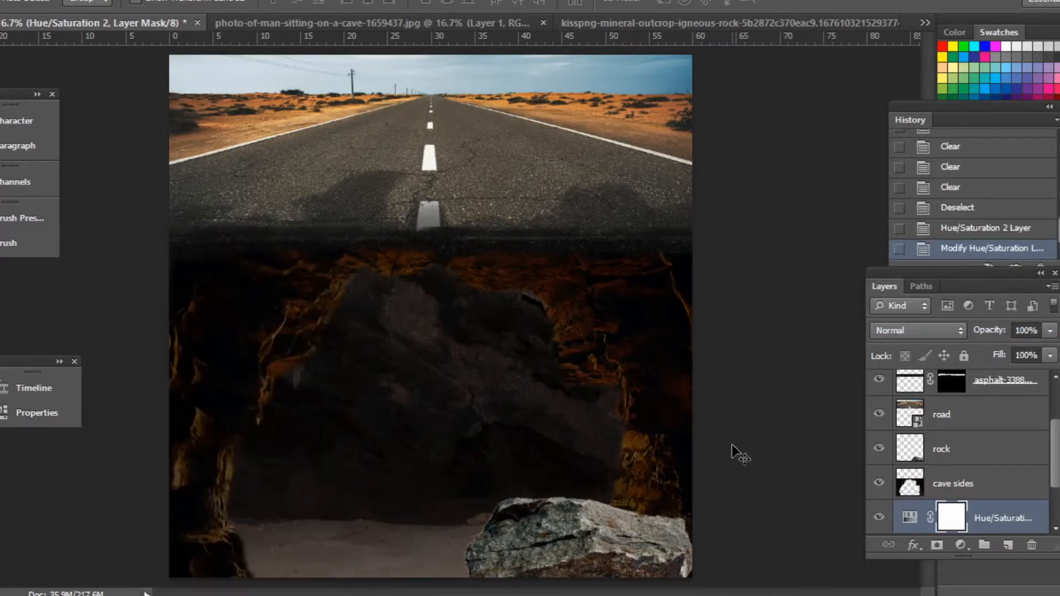
- Clip a Hue/Saturation adjustment to the cave sides layer with saturation -36 and lightness -18
left_click(953, 483)
left_click(961, 545)
left_click(880, 329)
key("ctrl+alt+g")
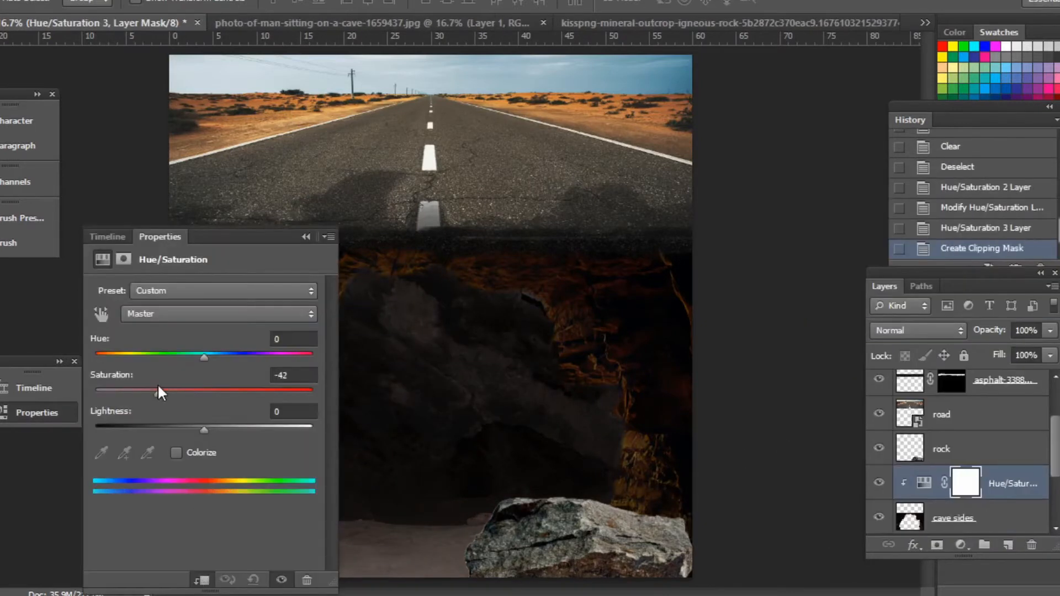
left_click_drag(157, 385, 164, 389)
left_click_drag(211, 236, 627, 193)
left_click_drag(580, 350, 589, 351)
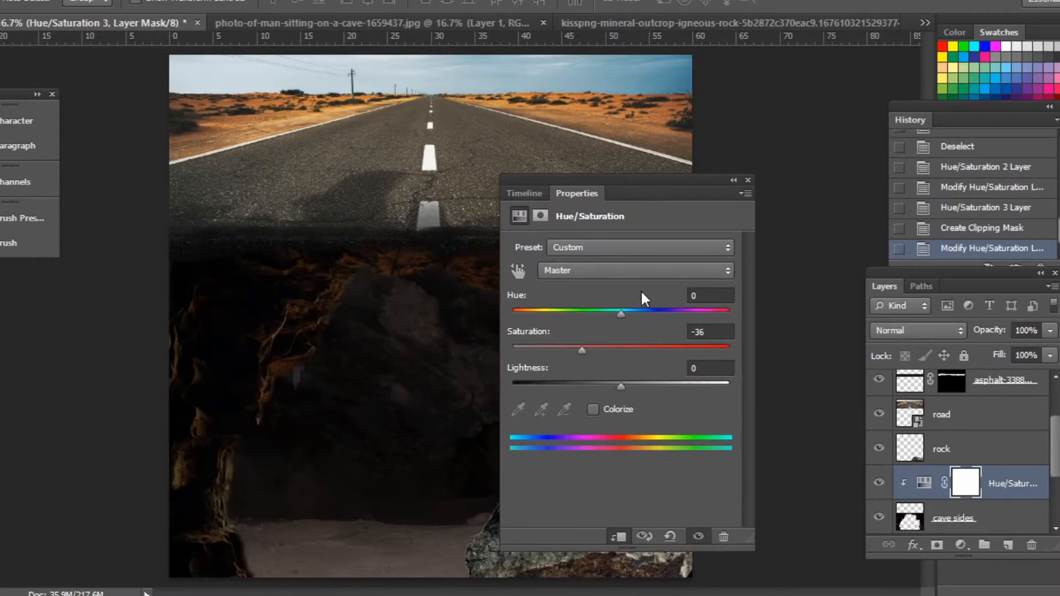
left_click_drag(650, 182, 782, 200)
left_click_drag(733, 406, 734, 408)
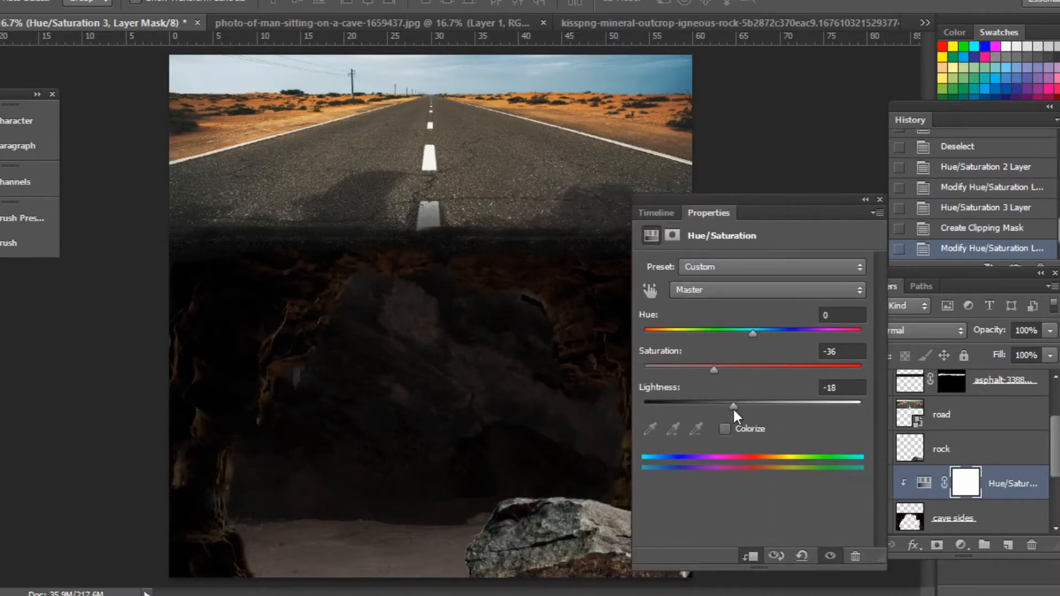
left_click(865, 200)
- Clip a Hue/Saturation adjustment to the rock layer and lower its lightness and saturation
right_click(601, 538)
left_click(646, 463)
left_click(964, 545)
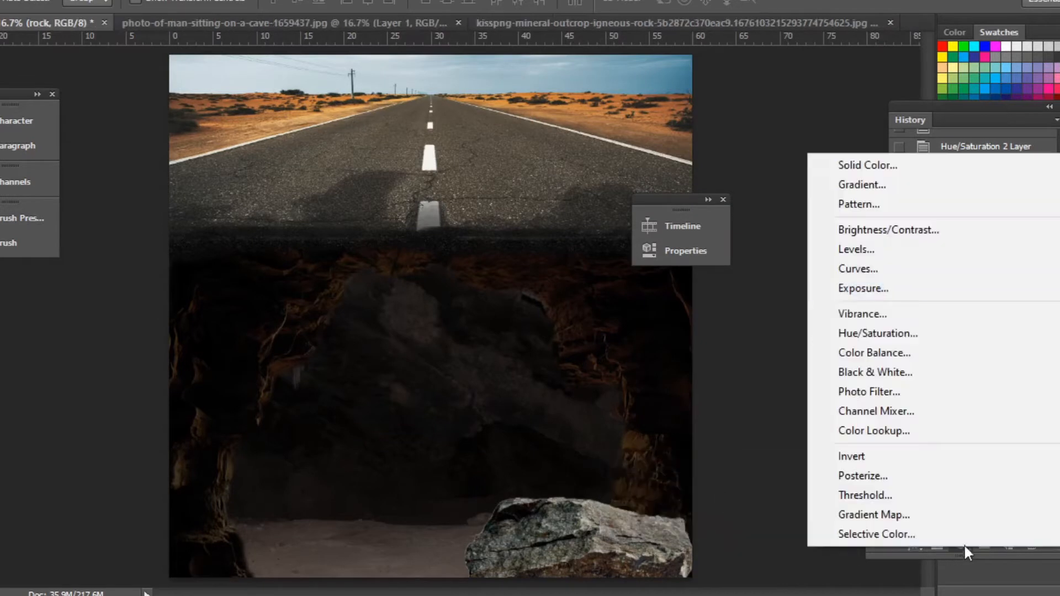
left_click(878, 333)
key("ctrl+alt+g")
left_click_drag(283, 320, 245, 321)
left_click_drag(203, 283, 175, 283)
left_click(396, 113)
- Add a clipped Exposure adjustment above the cave background's Hue/Saturation layer and lower the exposure slightly
right_click(425, 348)
left_click(470, 360)
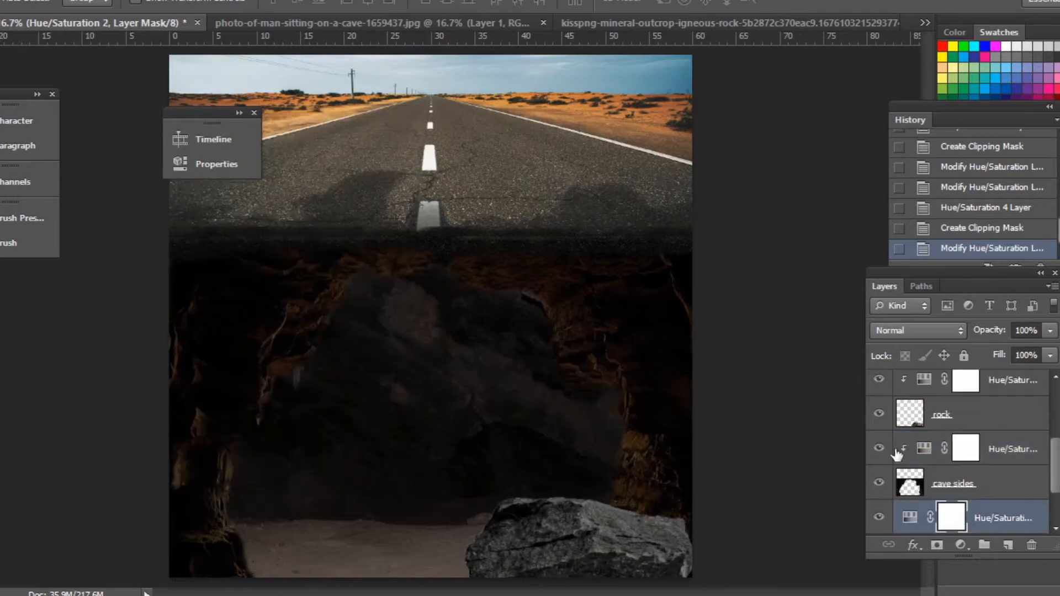
scroll(976, 497, "down", 1)
left_click(951, 524)
left_click(994, 485)
left_click(962, 546)
left_click(865, 287)
left_click(385, 470)
left_click_drag(420, 127, 825, 119)
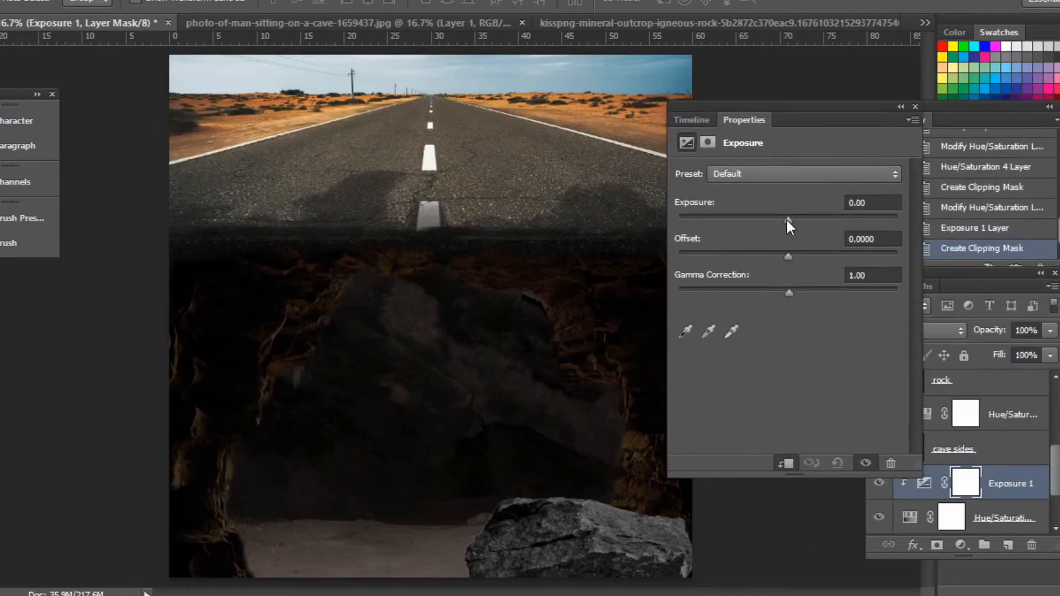
left_click_drag(786, 218, 774, 221)
left_click(899, 108)
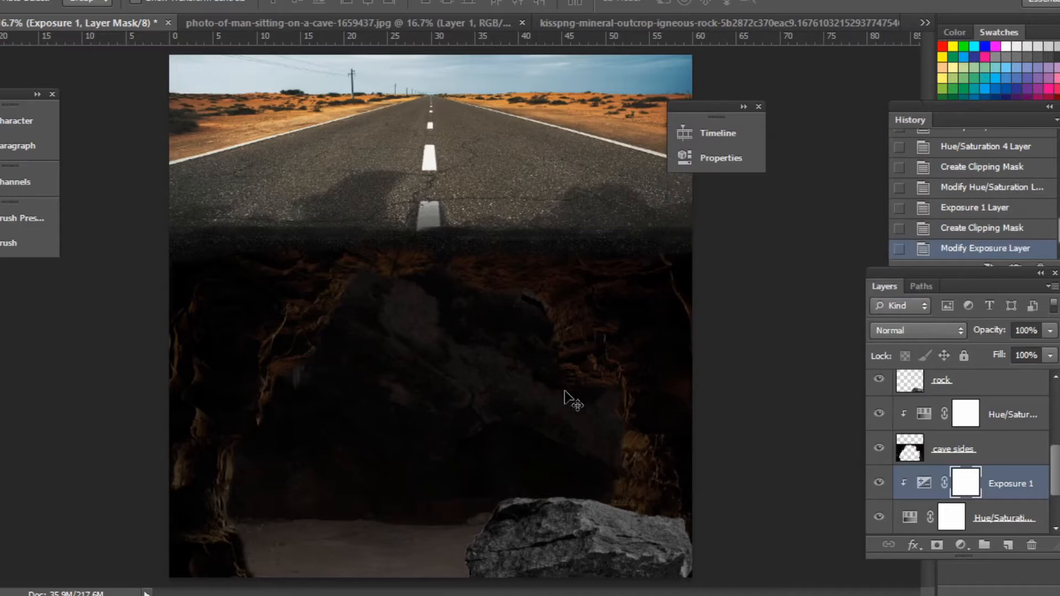
- Add a clipped Levels adjustment with output levels 0 to 52 above the cave background's Exposure layer and invert its mask
left_click(961, 545)
left_click(893, 251)
left_click_drag(444, 356, 446, 356)
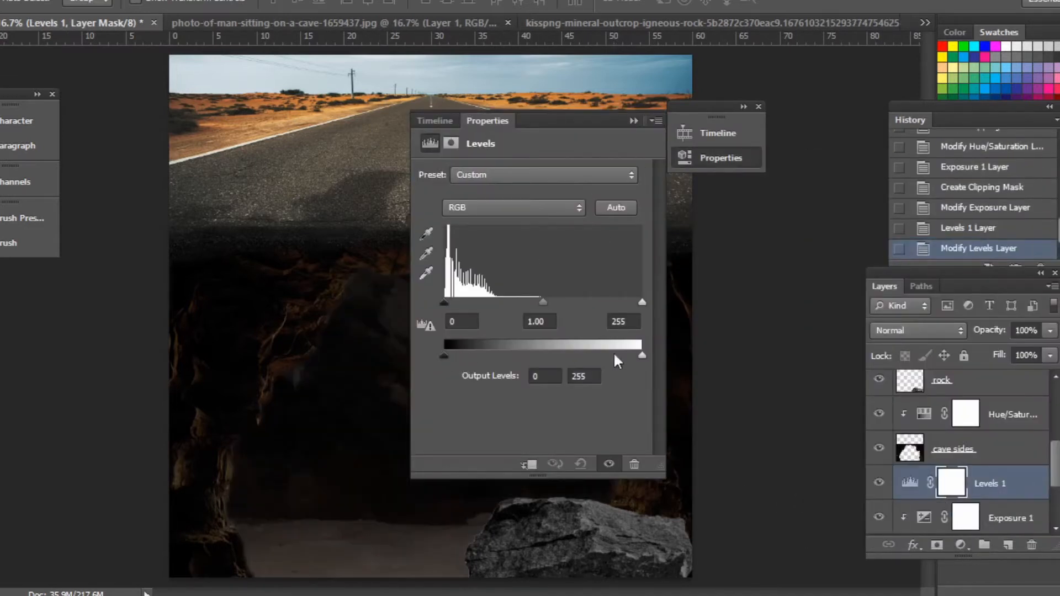
left_click_drag(642, 356, 561, 353)
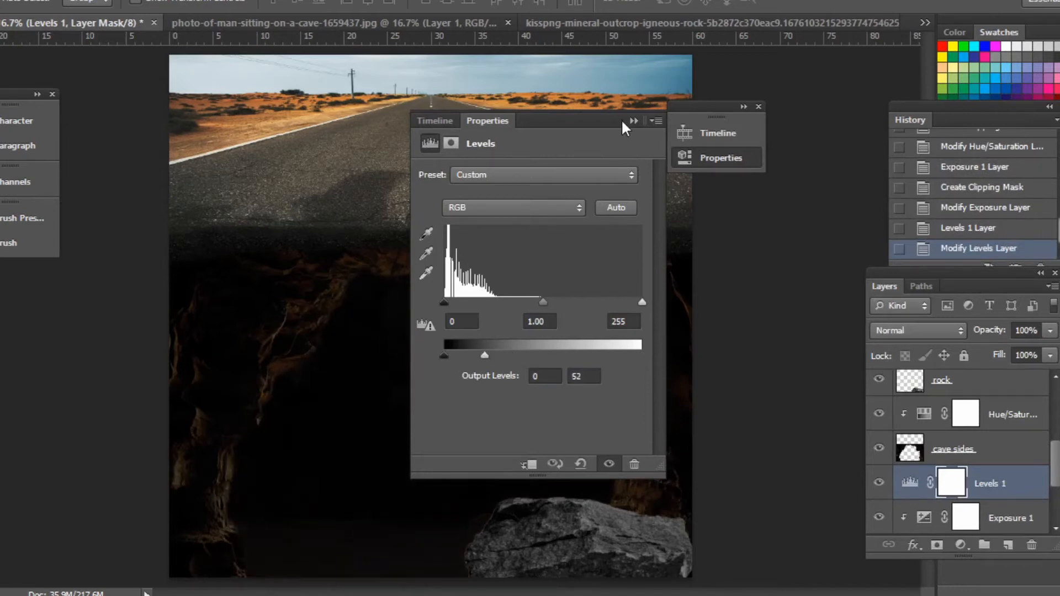
left_click(529, 464)
key("ctrl+i")
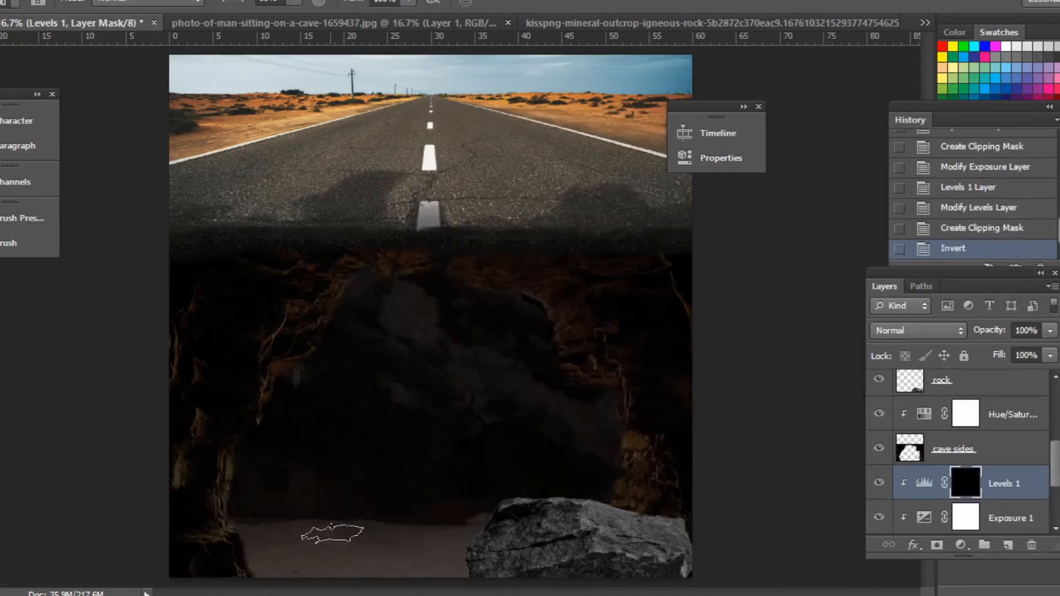
- Paint the Levels mask over the cave floor beside the rock to darken the ground
mouse_move(313, 566)
left_mouse_down()
mouse_move(287, 556)
mouse_move(279, 568)
mouse_move(457, 564)
left_mouse_up()
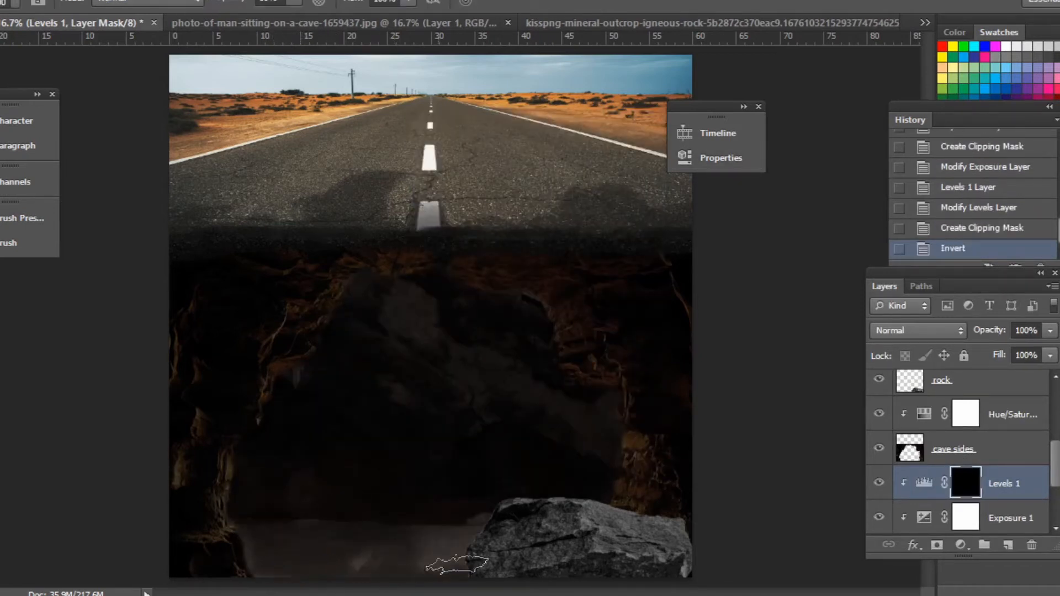
left_click_drag(375, 553, 308, 559)
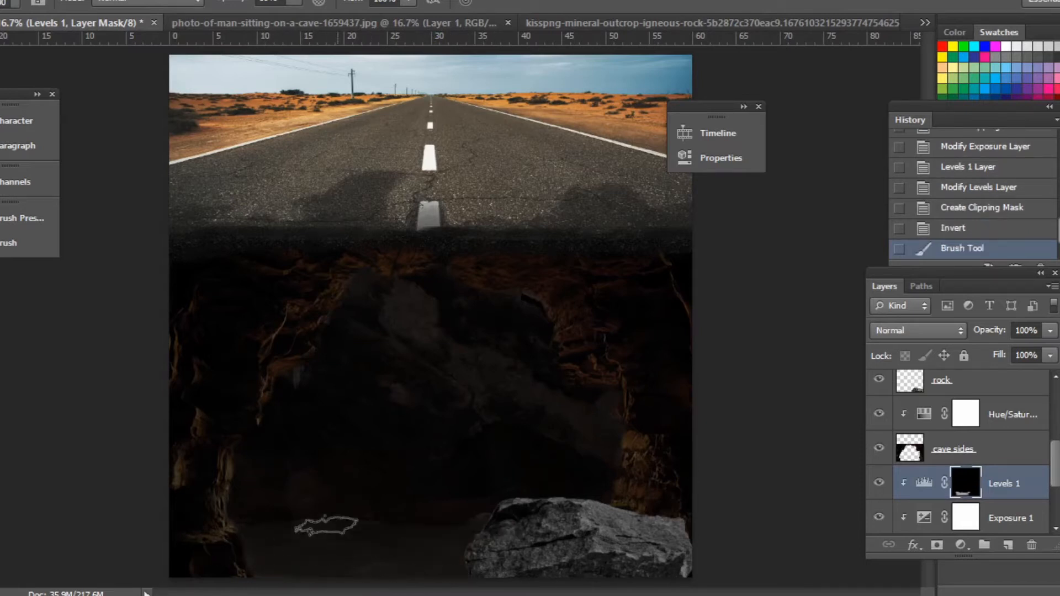
left_click_drag(441, 587, 433, 564)
mouse_move(254, 566)
left_mouse_down()
mouse_move(337, 522)
mouse_move(484, 515)
left_mouse_up()
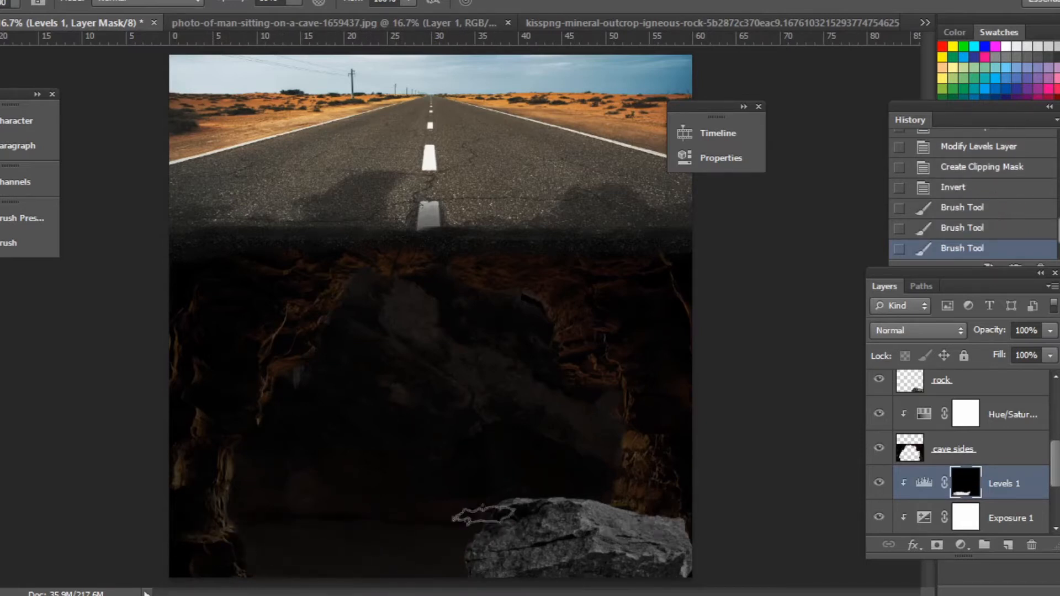
left_click(224, 534)
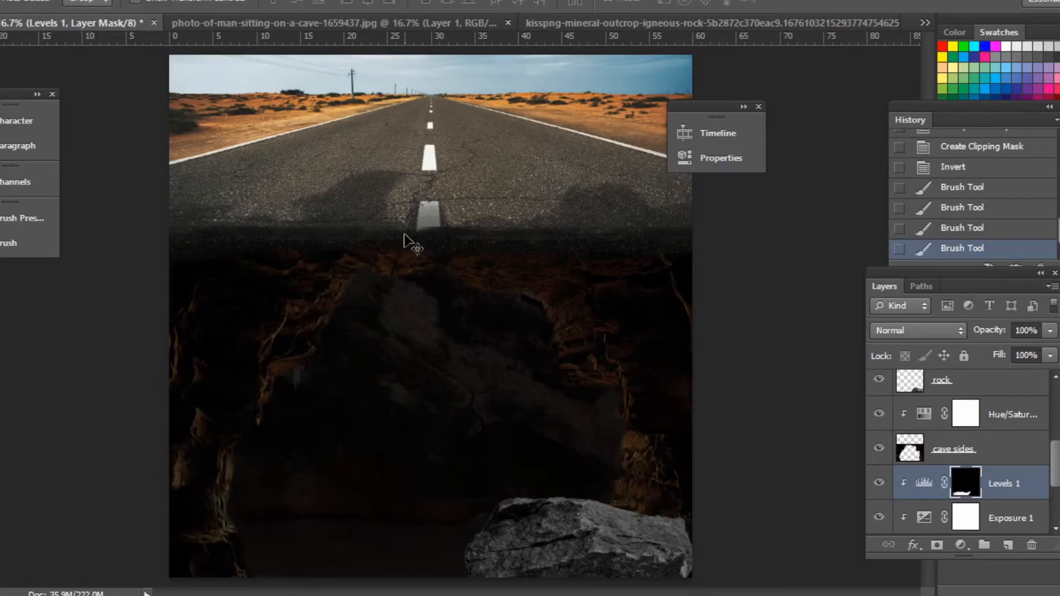
- Clip an Exposure adjustment to the rock layer and set its exposure to -2.38
right_click(606, 534)
left_click(667, 456)
right_click(570, 537)
left_click(616, 446)
left_click(963, 545)
left_click(879, 285)
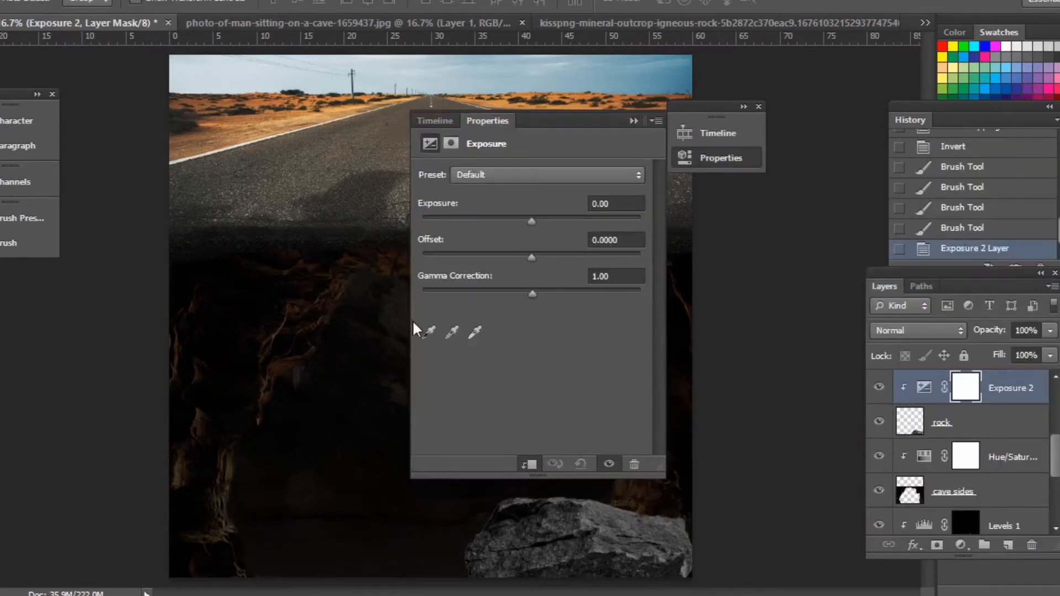
left_click_drag(530, 216, 493, 219)
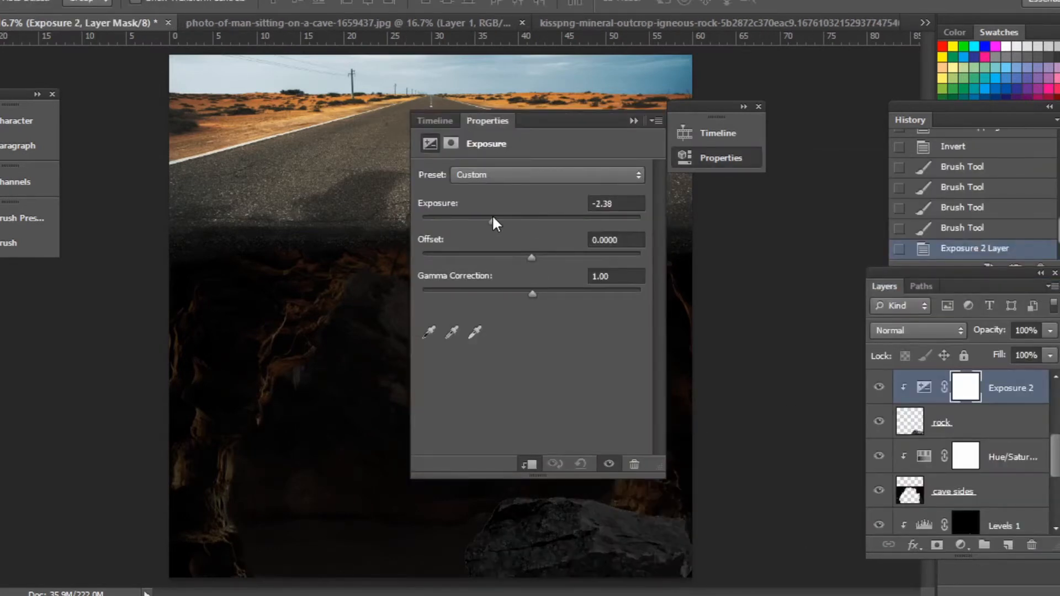
left_click(634, 121)
- Invert the rock's Exposure mask and paint over the rock's lower and outer areas to darken them
key("ctrl+i")
key("b")
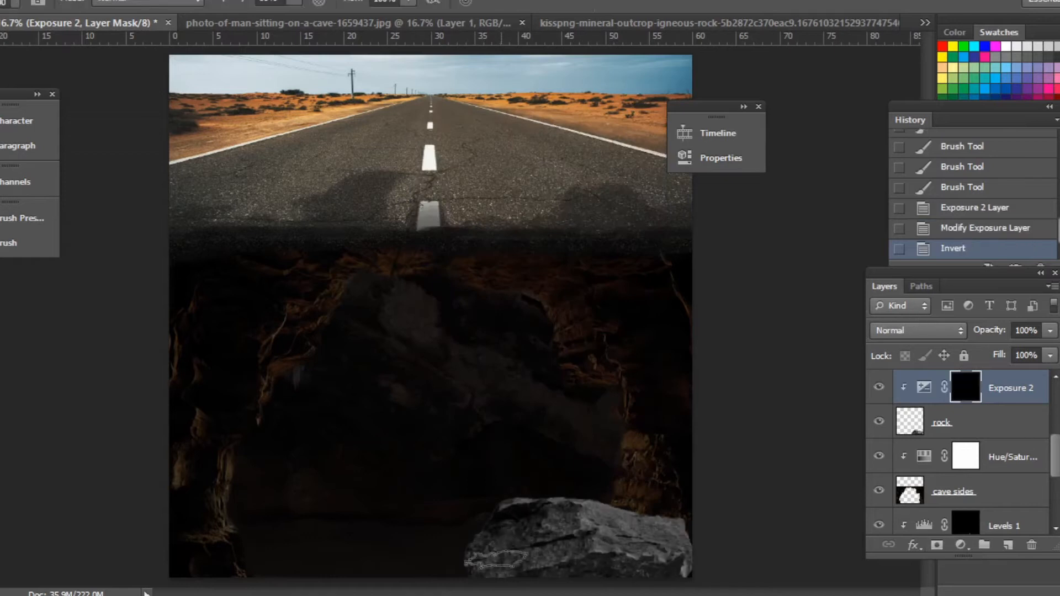
left_click_drag(496, 559, 681, 572)
left_click_drag(544, 518, 682, 581)
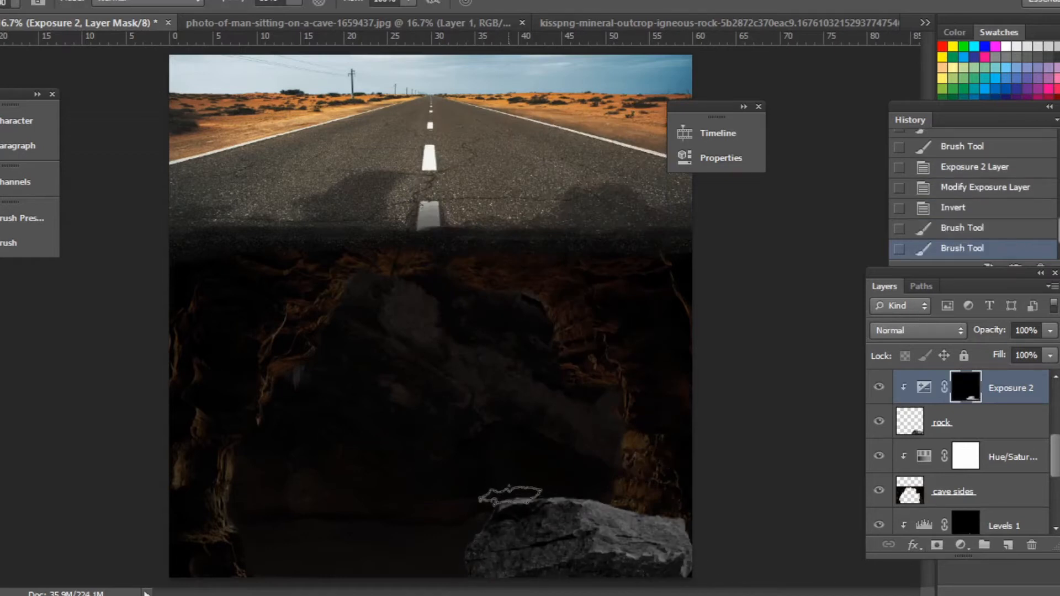
mouse_move(611, 509)
left_mouse_down()
mouse_move(673, 517)
mouse_move(703, 553)
left_mouse_up()
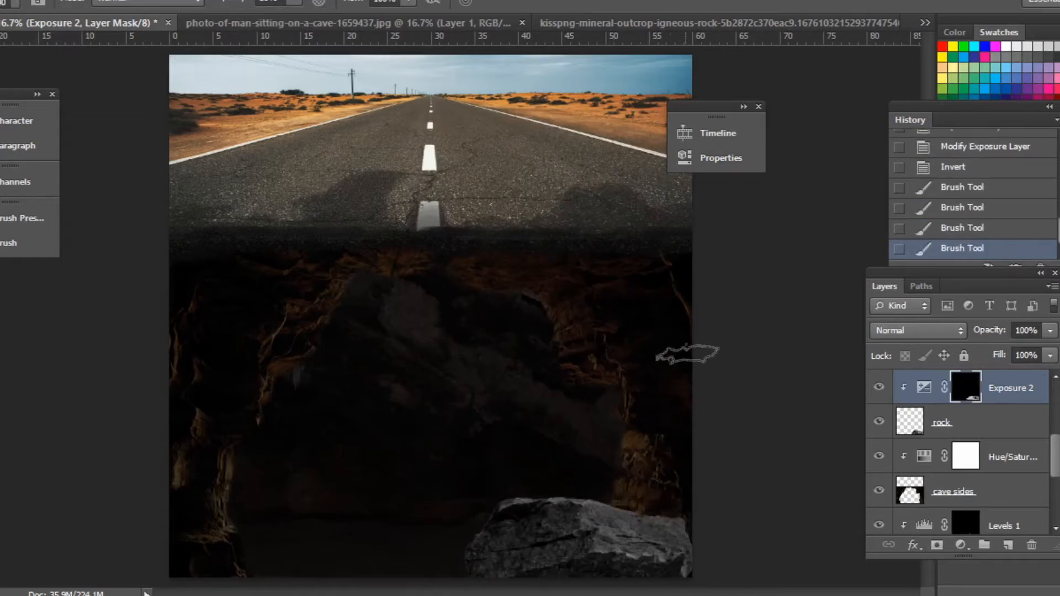
- Switch to the long-necked dinosaur image, finish selecting the dinosaur including both legs, and copy it to its own layer
right_click(259, 309)
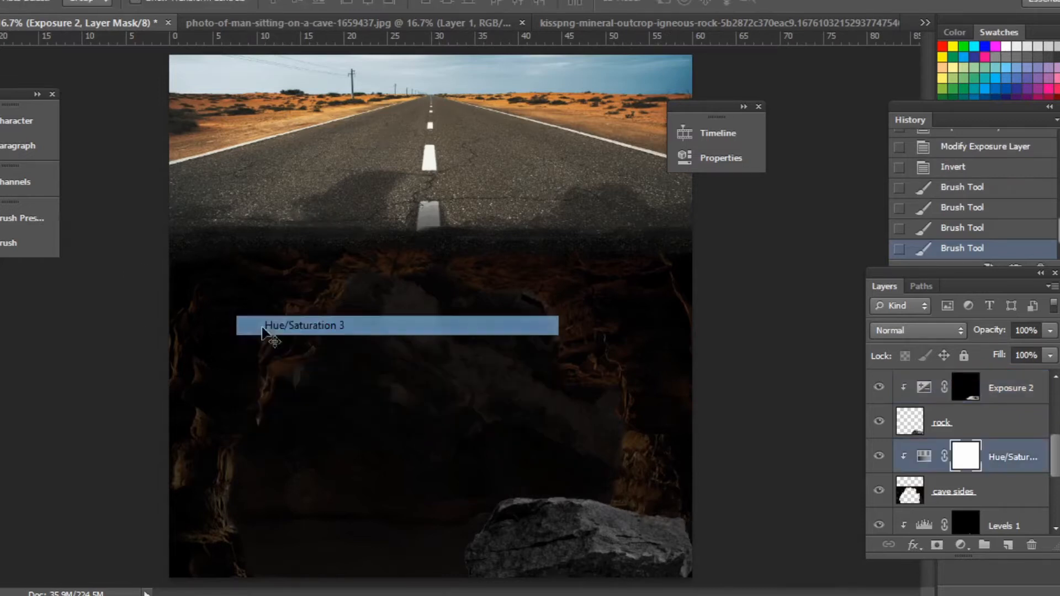
left_click(268, 325)
left_click(420, 588)
left_click(418, 588)
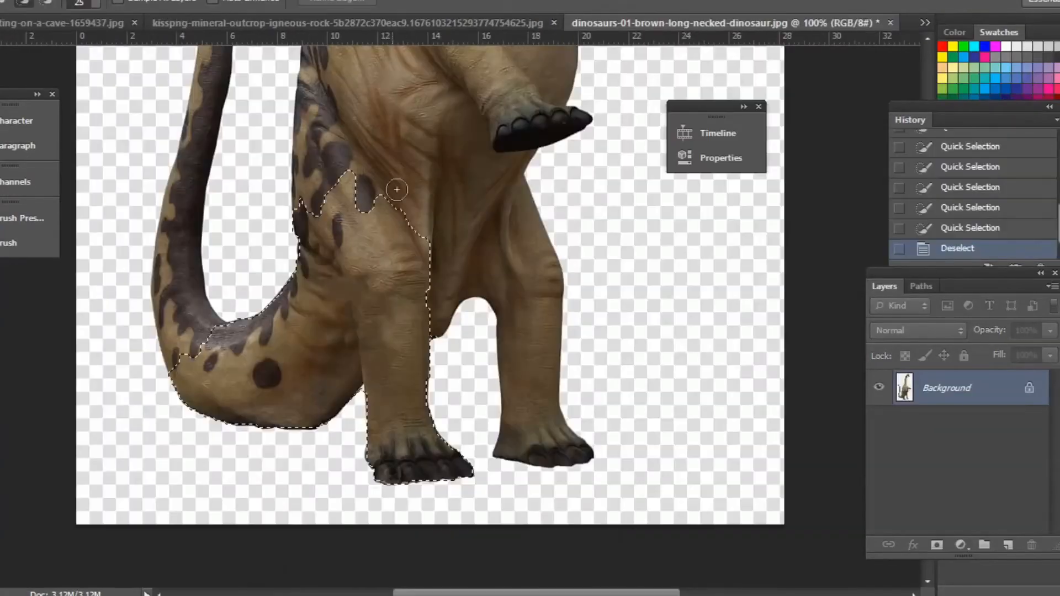
left_click(569, 359)
left_click_drag(359, 210, 359, 362)
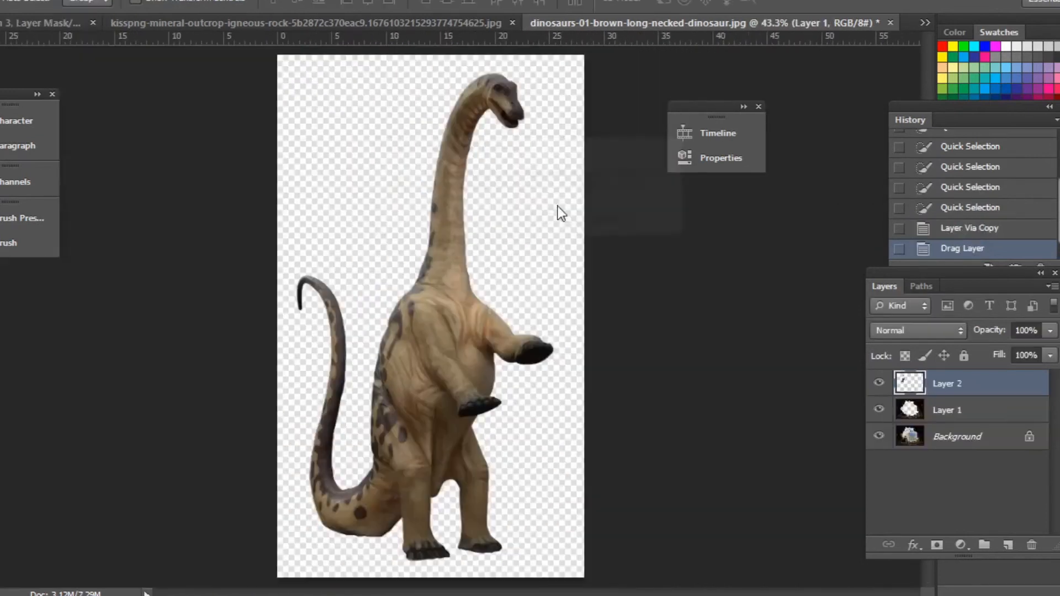
- Bring the dinosaur into the road composite, resize it, and move its layer to the top of the stack
left_click_drag(558, 213, 409, 435)
key("ctrl+t")
mouse_move(450, 386)
left_mouse_down()
mouse_move(546, 155)
mouse_move(453, 398)
left_mouse_up()
key("Return")
left_click_drag(981, 511, 983, 373)
left_click_drag(471, 381, 448, 389)
- Scale the dinosaur so its feet stand on the cave floor and its head rises above the road
key("ctrl+t")
key("ctrl+t")
left_click_drag(525, 166, 609, 111)
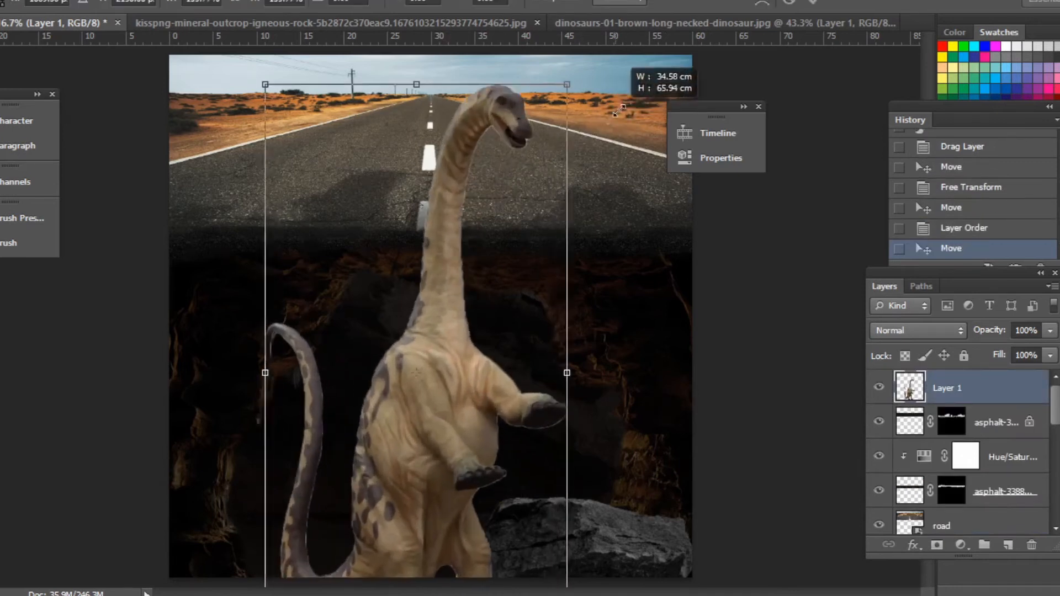
left_click_drag(454, 386, 452, 344)
key("ctrl+minus")
left_click_drag(420, 107, 420, 135)
left_click_drag(450, 427, 443, 388)
left_click_drag(299, 96, 317, 129)
key("Return")
- Flip the dinosaur horizontally and reposition it so its neck rises near the road's centre line
left_click(38, 2)
mouse_move(124, 301)
left_click(344, 496)
left_click_drag(433, 424, 454, 430)
left_click(475, 379, "ctrl")
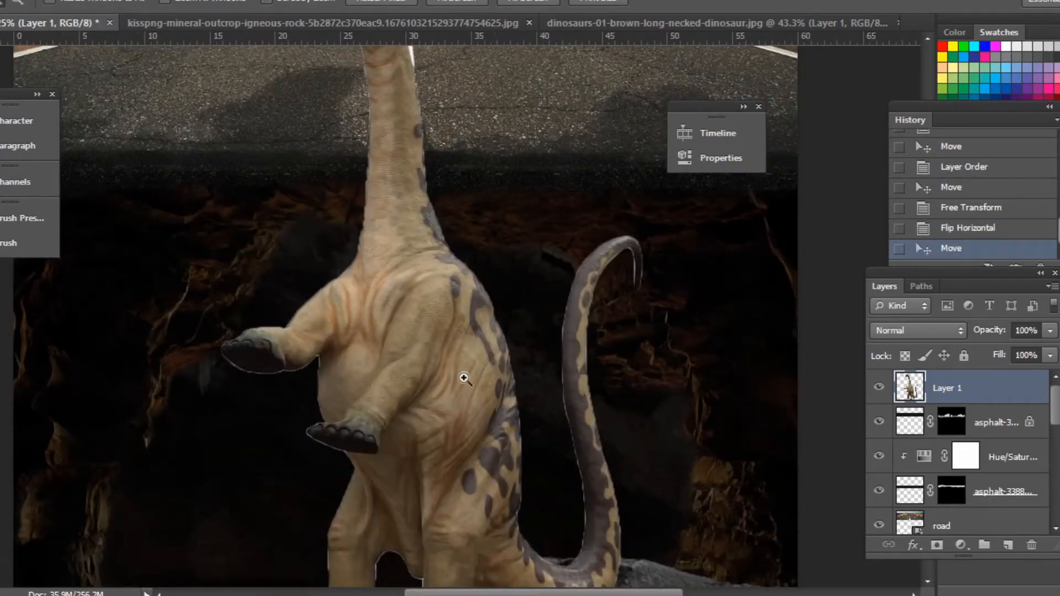
key("ctrl+minus")
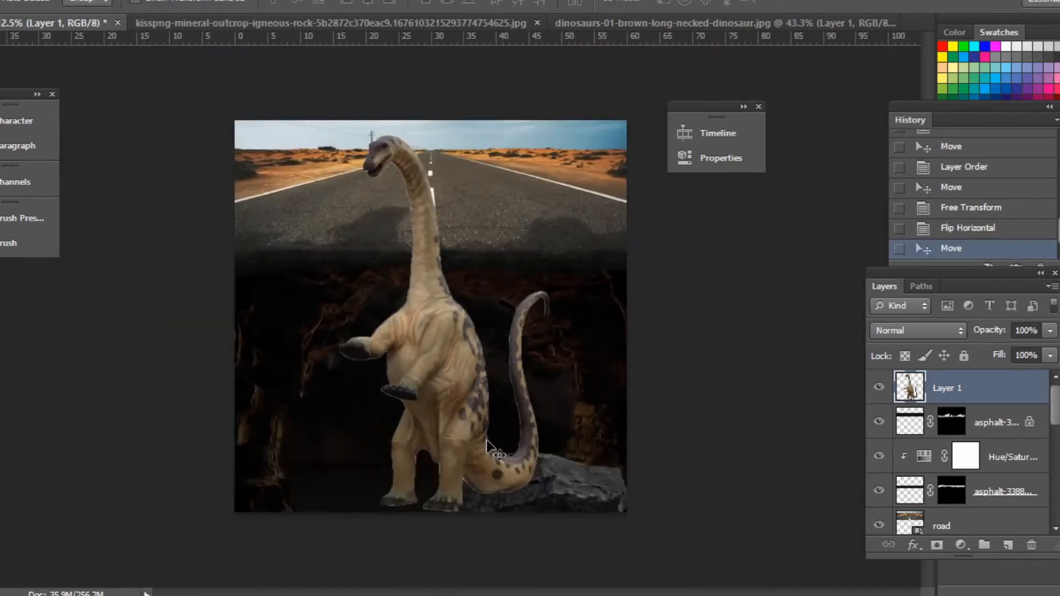
left_click(442, 371, "ctrl")
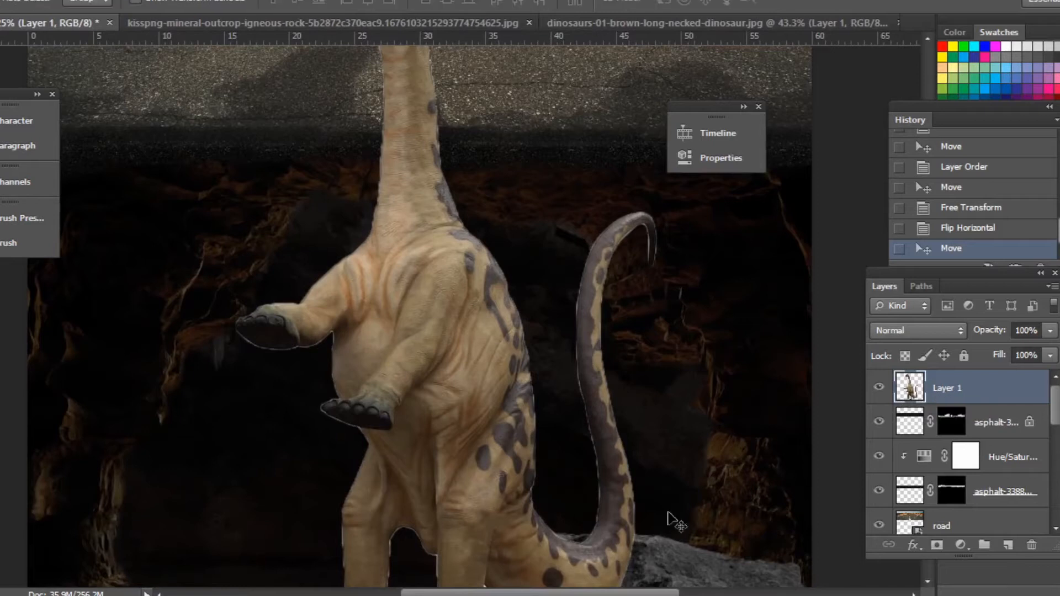
- Move the rock layer with its clipped Exposure and Hue/Saturation adjustments above the dinosaur layer
right_click(690, 566)
left_click(732, 428)
scroll(994, 453, "down", 1)
left_click(999, 424, "shift")
double_click(910, 493)
key("Escape")
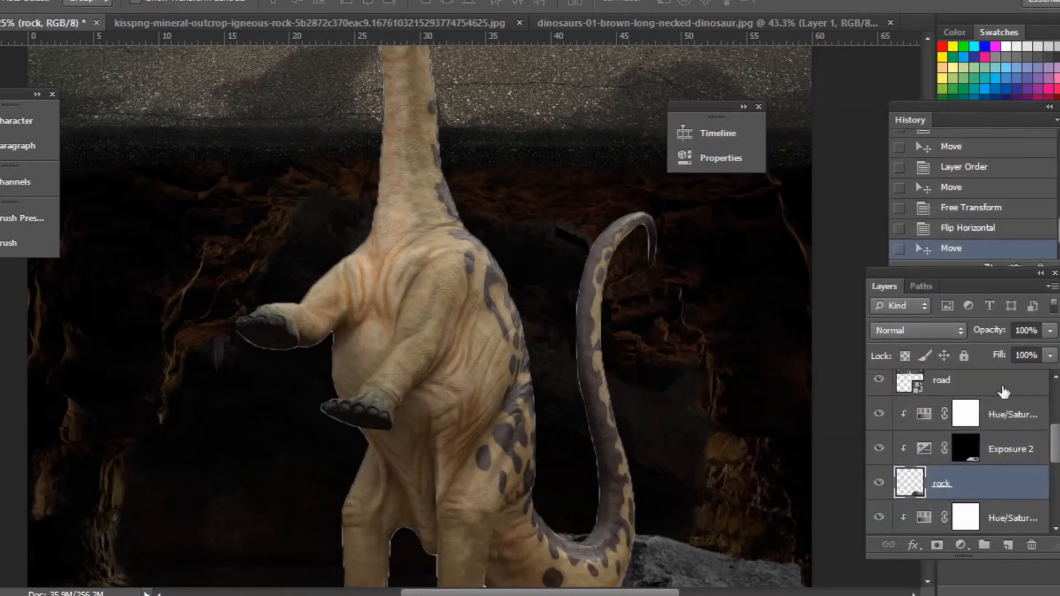
left_click(1004, 409, "shift")
left_click_drag(1004, 409, 946, 373)
left_click_drag(569, 350, 495, 363)
- Add a layer mask to the dinosaur layer, Layer 1
left_click(939, 492)
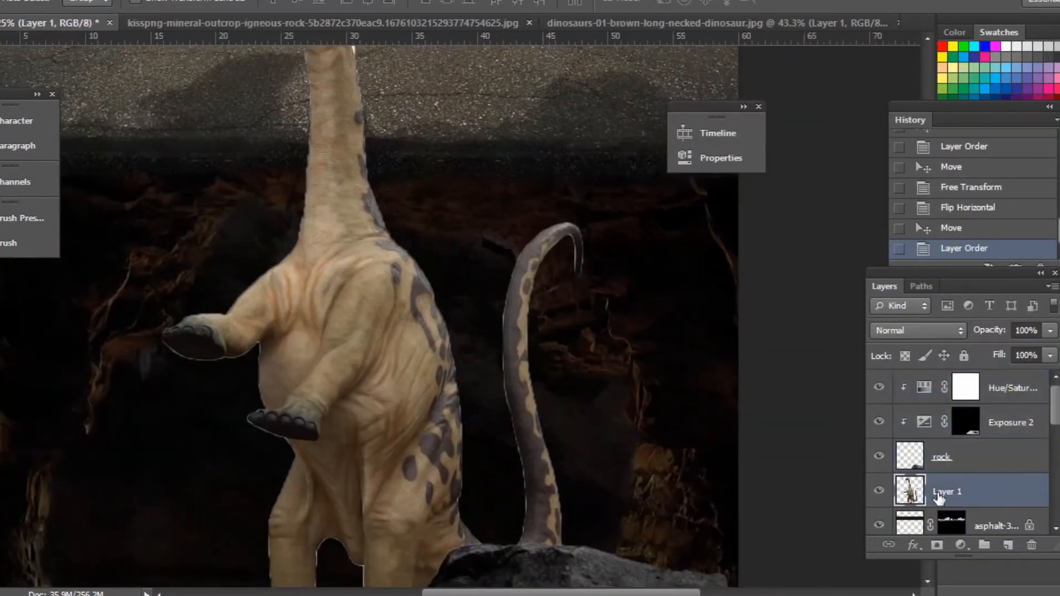
key("ctrl+minus")
key("ctrl+minus")
right_click(431, 405)
left_click(450, 418)
key("z")
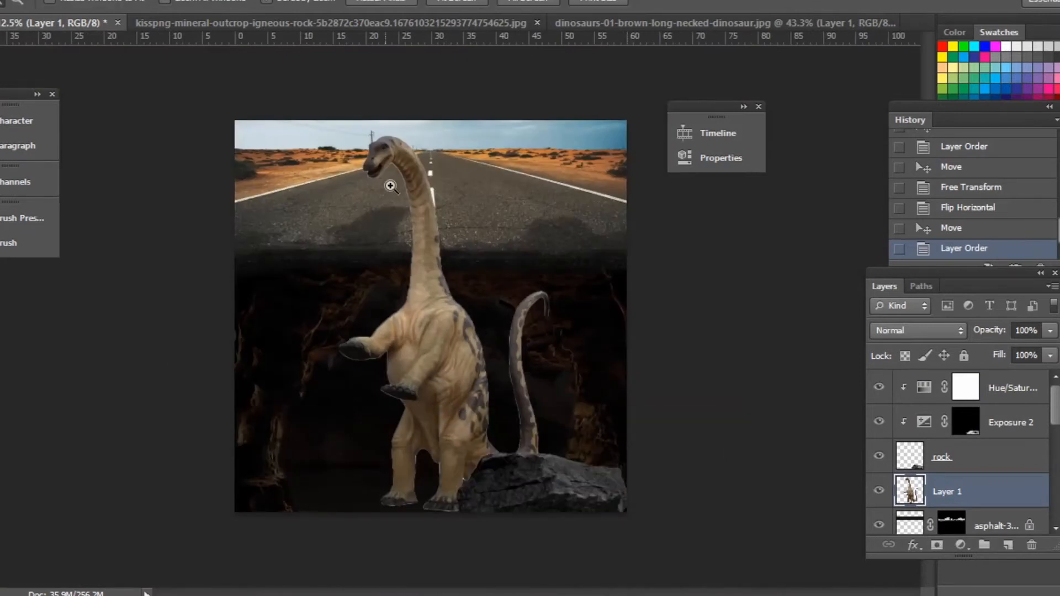
double_click(400, 182)
left_click_drag(419, 250, 417, 283)
left_click(938, 545)
- Mask out the dinosaur's neck across the asphalt edge at 63% layer opacity, and restore the opacity to 100%
key("b")
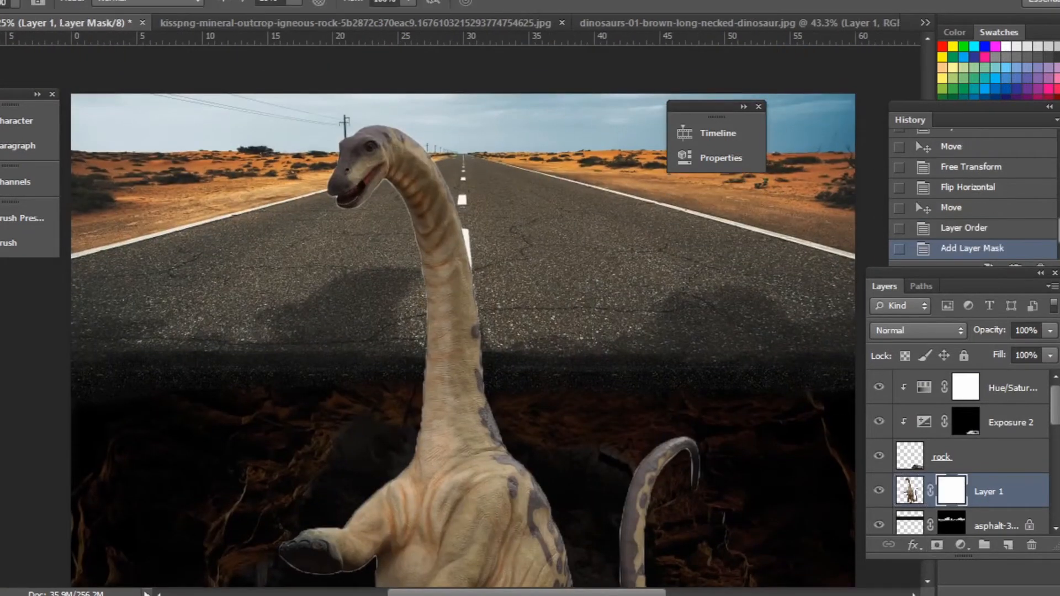
left_click(15, 3)
left_click_drag(623, 399, 623, 160)
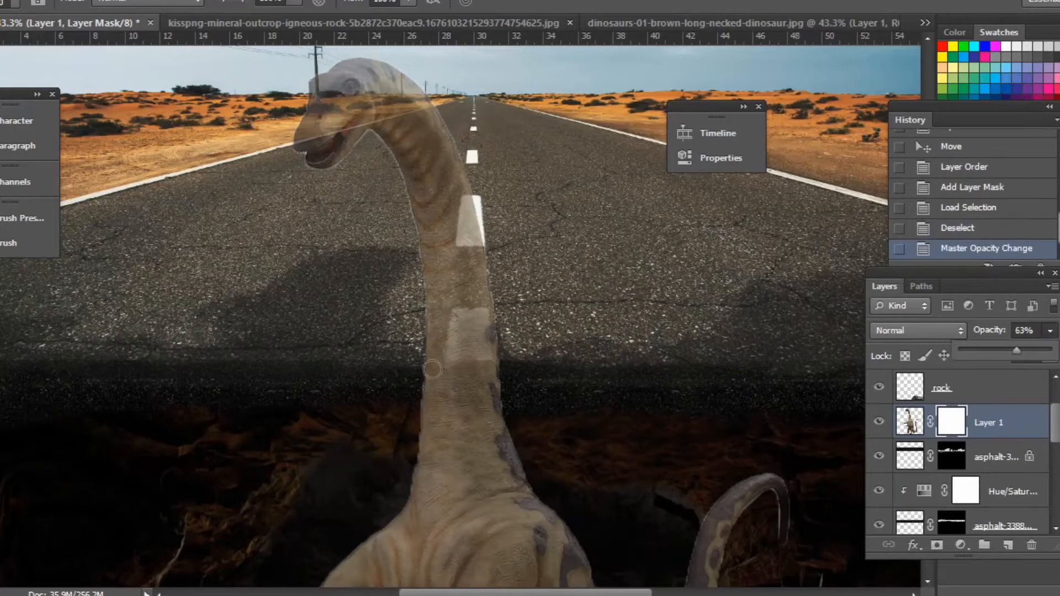
mouse_move(424, 386)
left_mouse_down()
mouse_move(508, 396)
mouse_move(498, 402)
mouse_move(420, 392)
mouse_move(495, 403)
mouse_move(451, 395)
mouse_move(502, 380)
mouse_move(449, 381)
mouse_move(499, 378)
mouse_move(424, 370)
mouse_move(494, 360)
left_mouse_up()
left_click(1050, 331)
left_click_drag(1021, 351, 1056, 351)
- Extend the dinosaur's mask along both cut edges of the neck, hiding more of it over the road surface
left_click(23, 11)
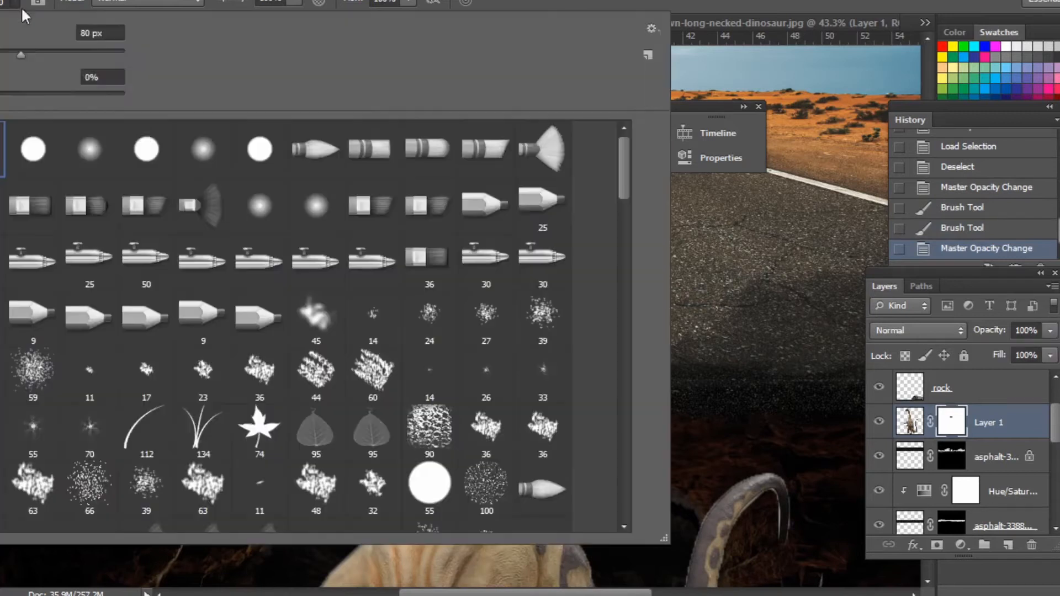
key("Return")
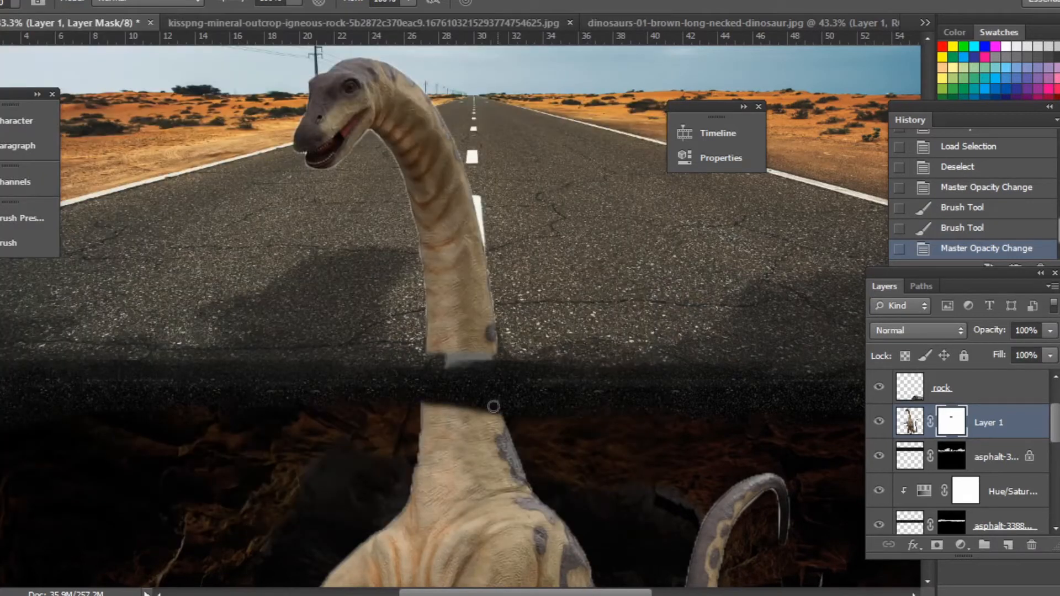
left_click_drag(418, 397, 424, 387)
left_click_drag(431, 348, 495, 339)
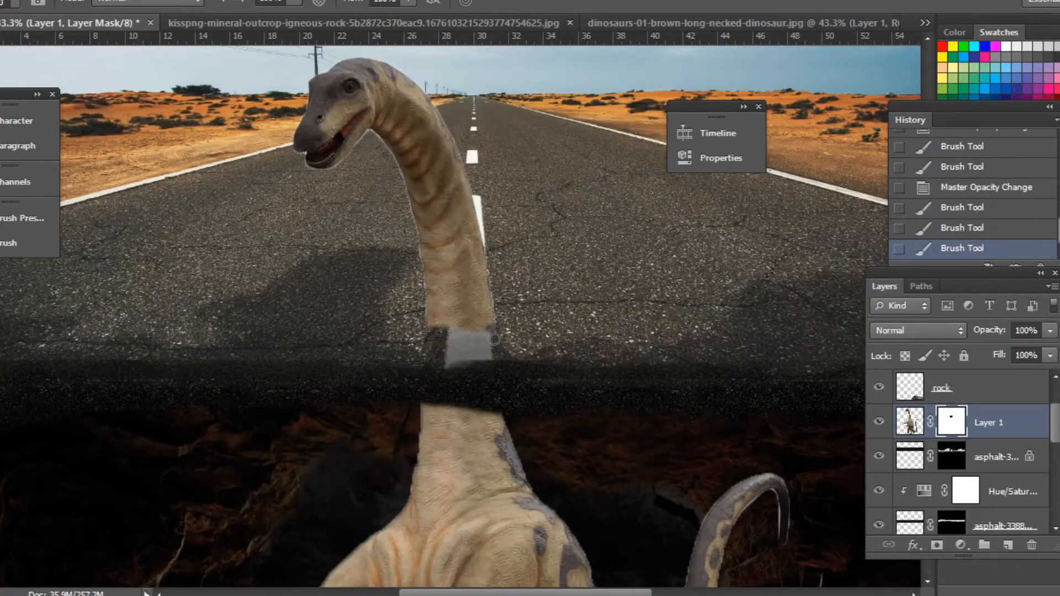
key("ctrl+minus")
key("ctrl+minus")
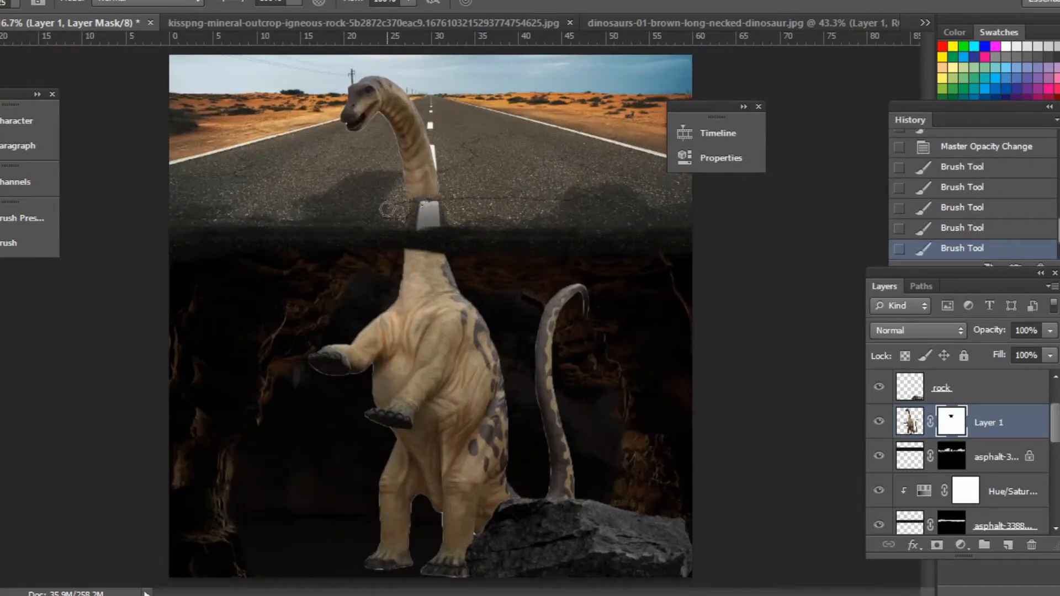
- Duplicate the road layer, rasterize the copy, and hide the original road layer
key("z")
left_click(422, 167)
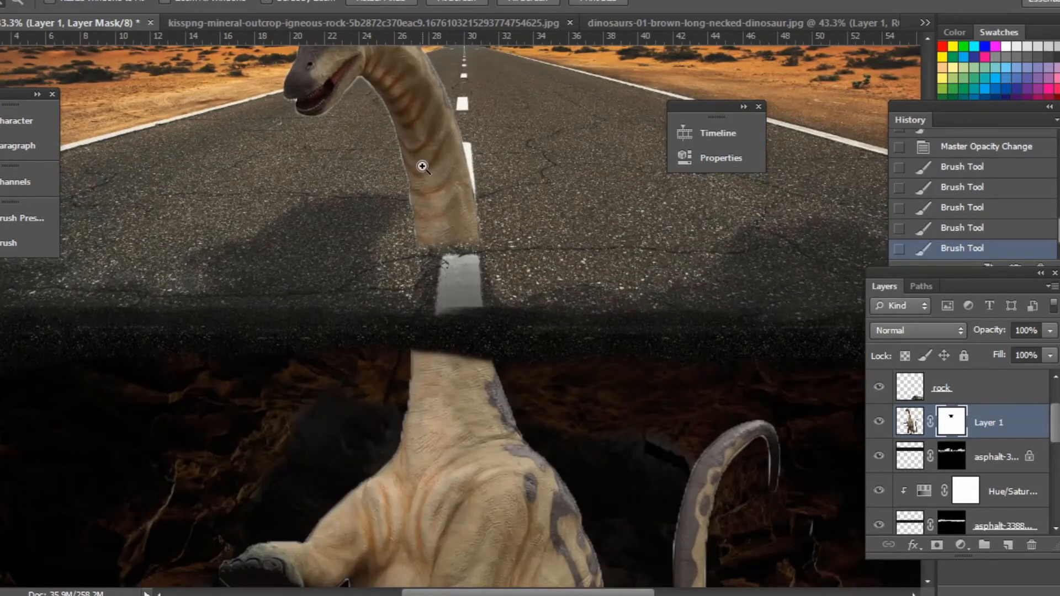
key("v")
scroll(919, 445, "down", 4)
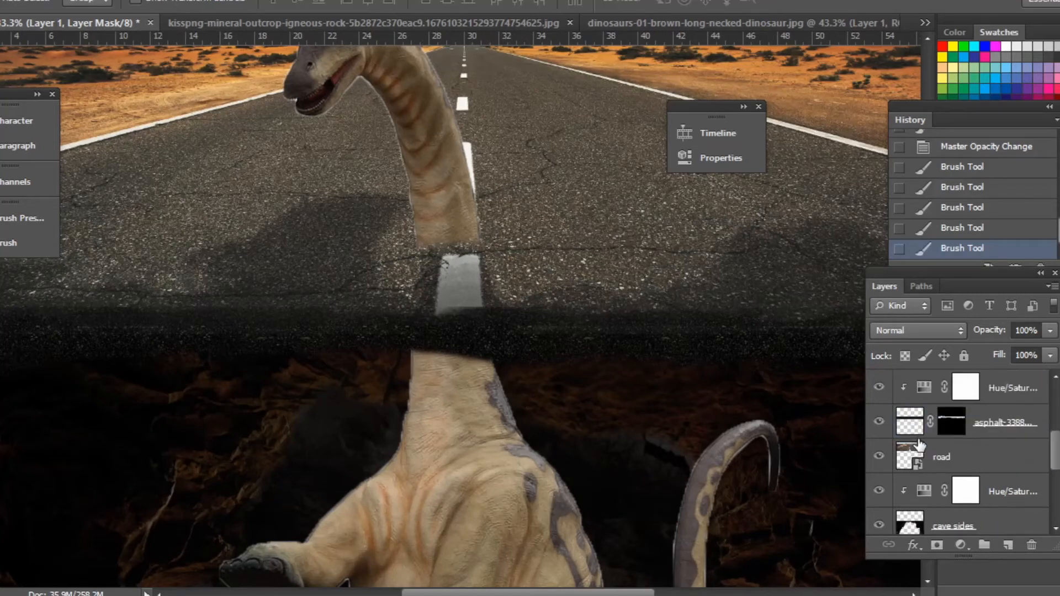
left_click(940, 423)
key("ctrl+j")
right_click(962, 428)
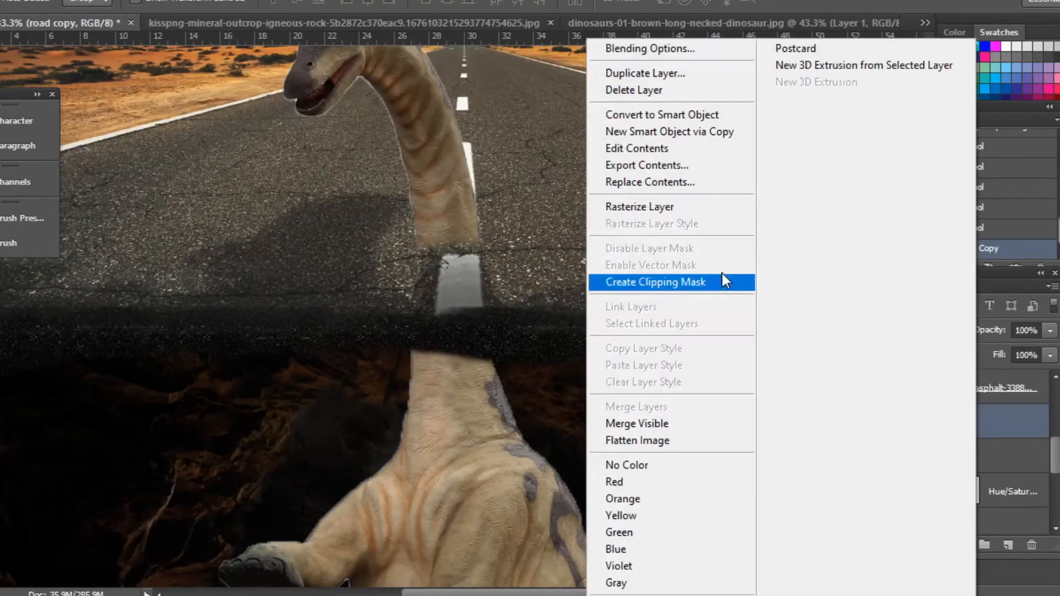
left_click(591, 203)
left_click(879, 456)
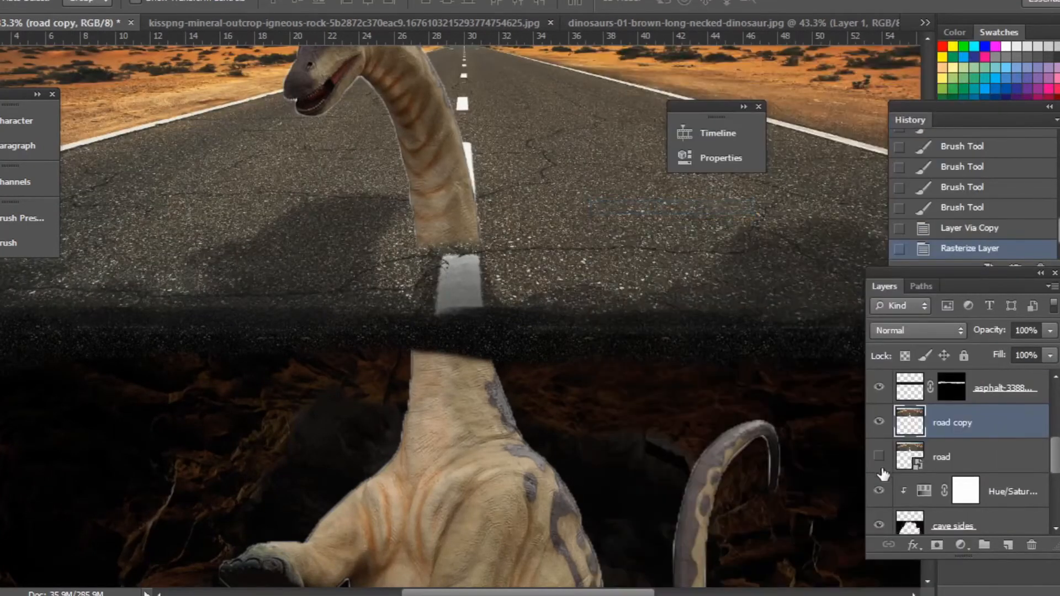
- Add a new layer above the road copy and name it "road cracks"
left_click(1009, 552)
double_click(971, 423)
type("road cracks")
key("Return")
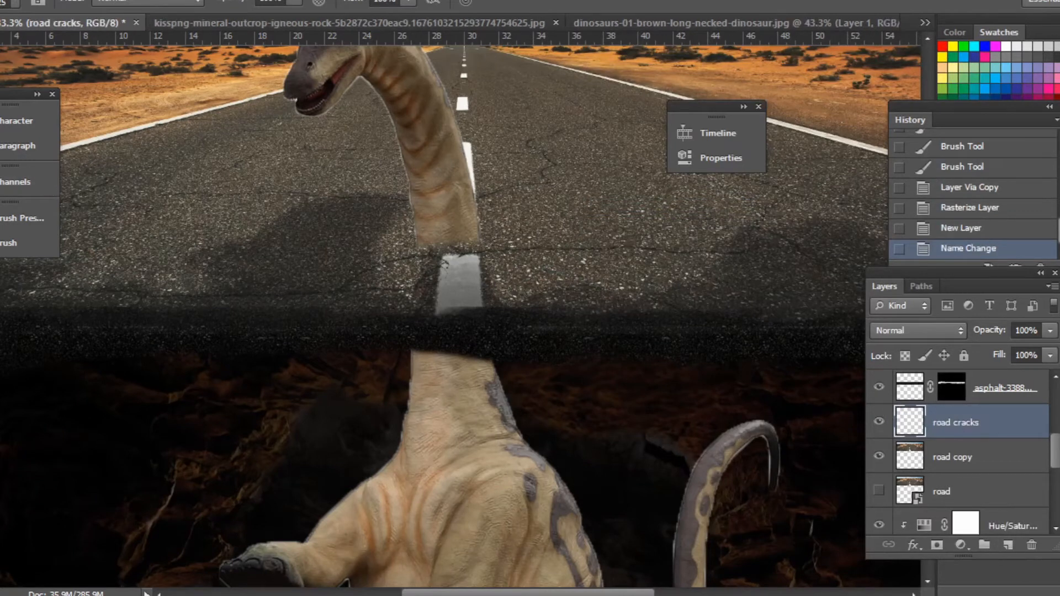
- Choose the 930 px crack brush, enlarge it, and stamp a black broken hole around the dinosaur's neck on the road cracks layer
left_click(16, 3)
left_click_drag(625, 186, 618, 488)
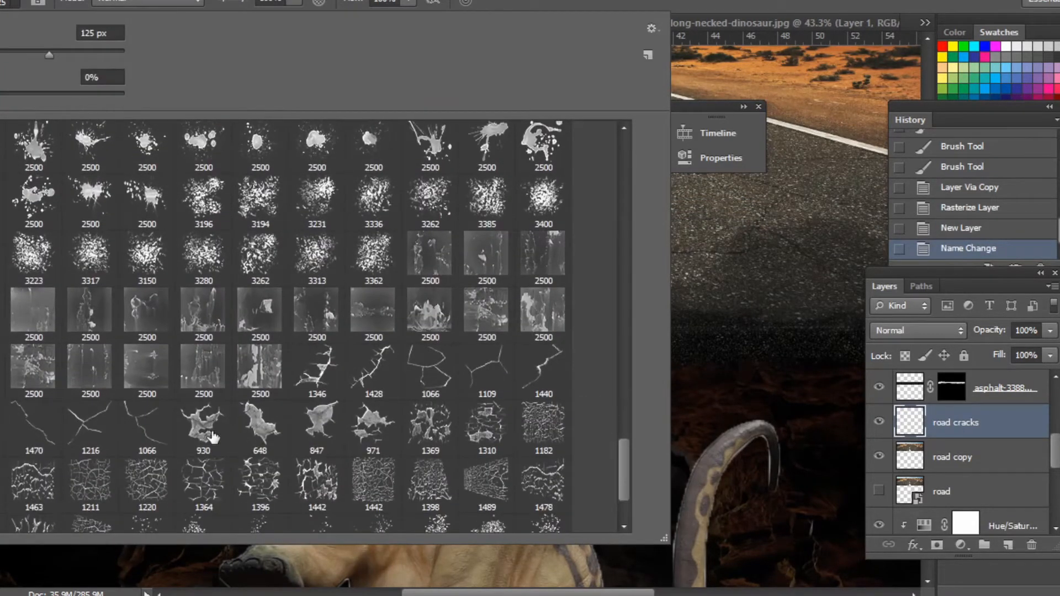
double_click(213, 438)
key("bracketright")
key("bracketright")
key("bracketright")
key("bracketright")
key("bracketright")
key("bracketright")
key("bracketright")
key("bracketright")
key("bracketright")
key("bracketright")
left_click(437, 246)
left_click(436, 245)
left_click(431, 243)
left_click(429, 242)
left_click(429, 241)
left_click(429, 241)
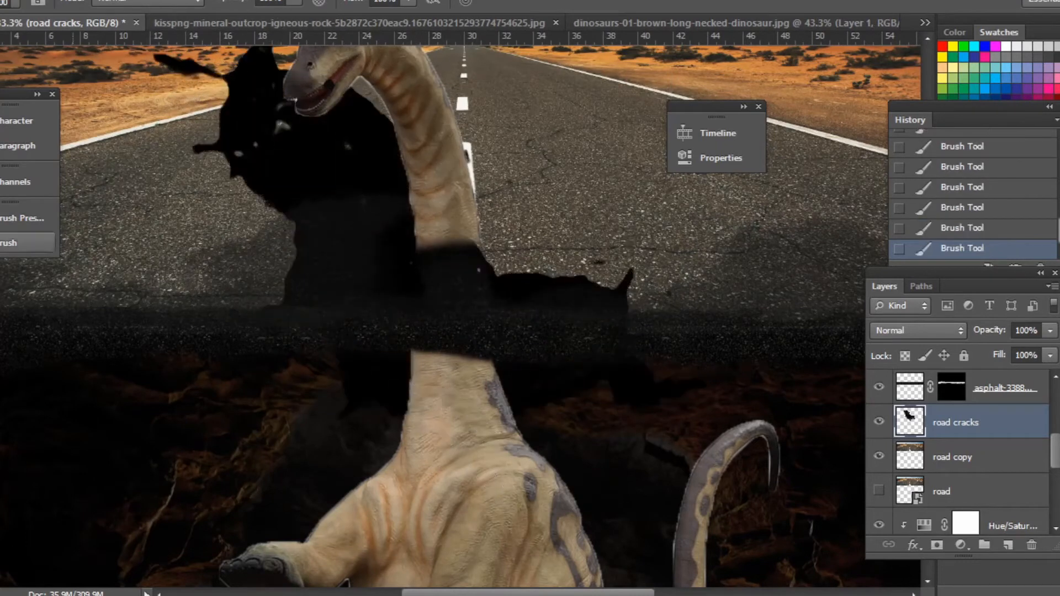
- Free-transform the road cracks shape, widening its near edge in perspective and flattening it onto the road
key("ctrl+minus")
key("ctrl+minus")
key("ctrl+t")
left_click_drag(556, 330, 627, 260)
right_click(401, 235)
left_click(442, 370)
right_click(380, 113)
left_click(419, 209)
left_click_drag(363, 91, 376, 175)
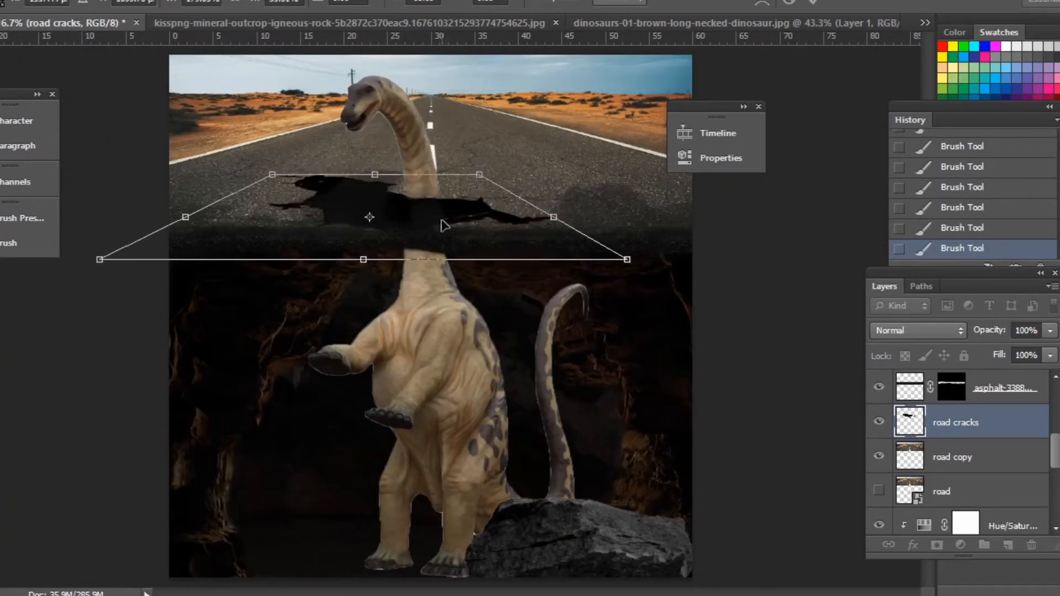
- Shrink and distort the road cracks around the base of the neck to follow the road's perspective, and apply the transform
left_click_drag(438, 216, 474, 200)
left_click_drag(663, 242, 494, 209)
left_click_drag(136, 243, 212, 236)
left_click_drag(310, 158, 336, 169)
left_click_drag(212, 236, 288, 225)
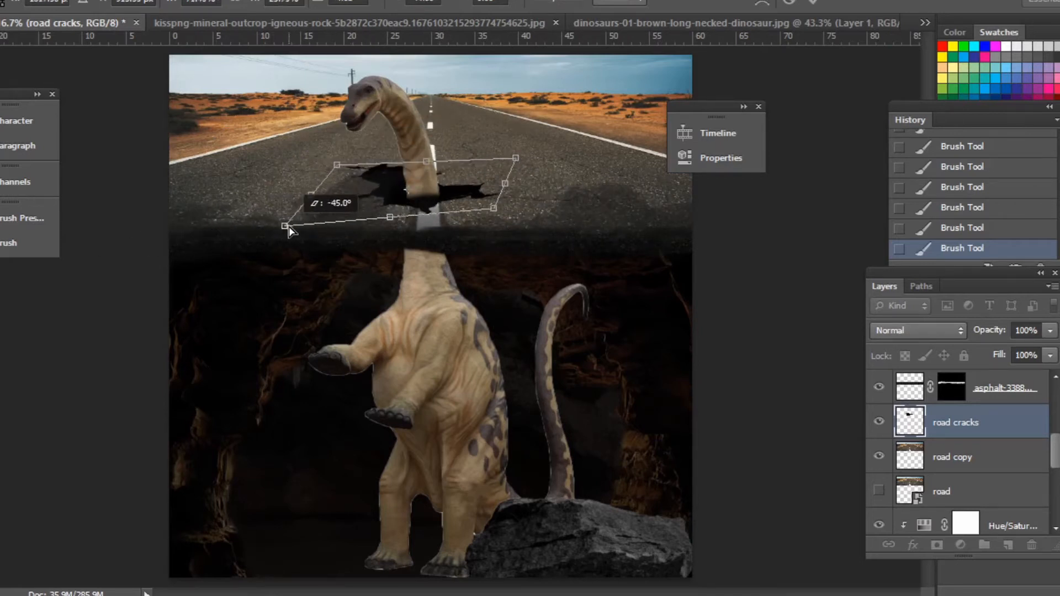
key("Return")
- Try nudging the road cracks slightly to the right
key("Right")
key("Right")
key("Right")
key("Right")
key("Right")
key("shift+Right")
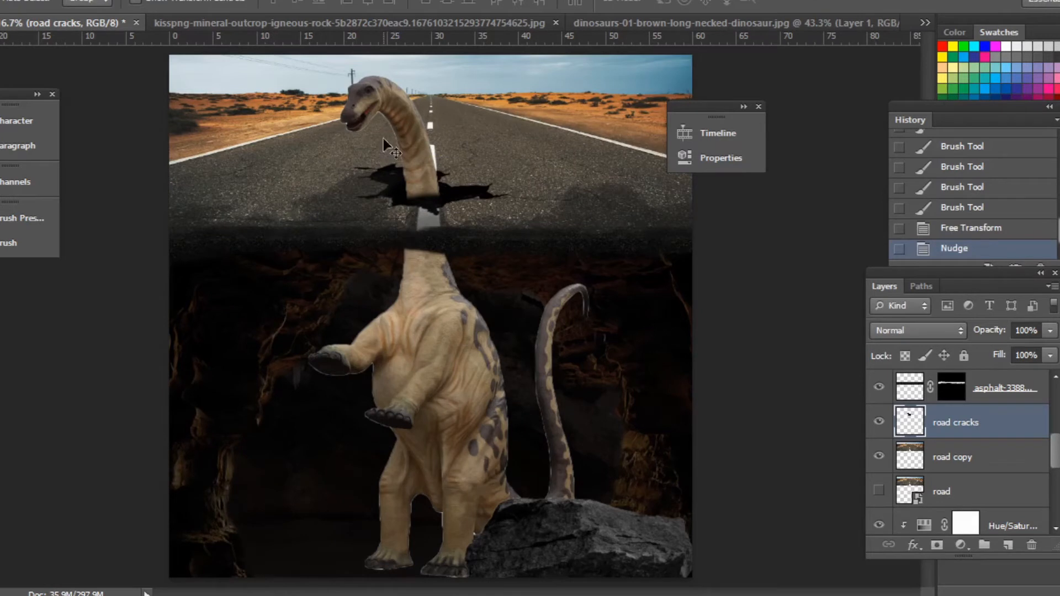
key("ctrl+plus")
left_click_drag(437, 138, 440, 336)
key("ctrl+z")
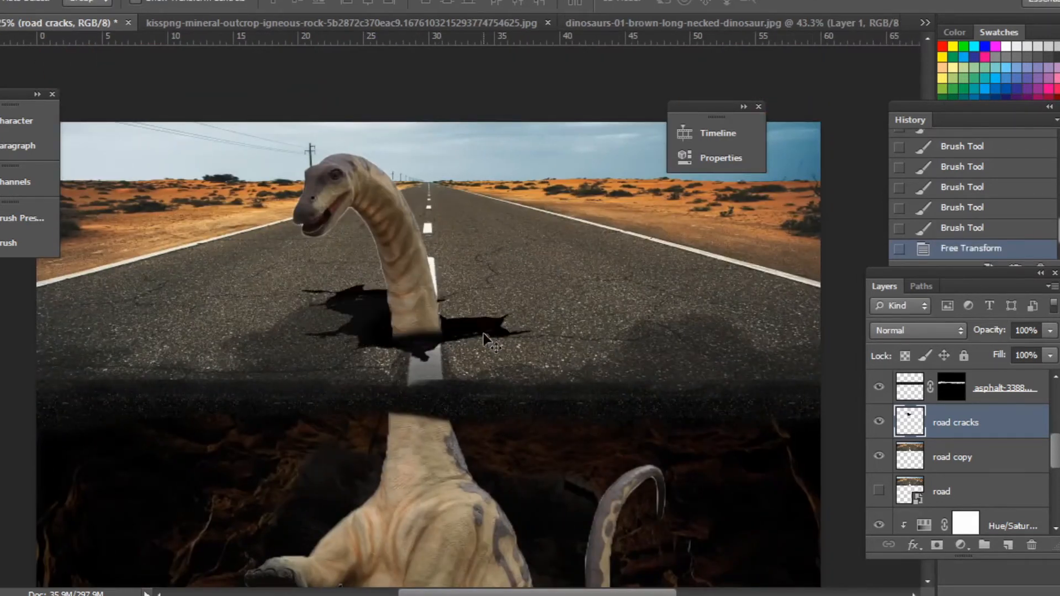
- Load the road cracks shape as a selection, delete that area from the road copy, deselect, and hide the road cracks layer
left_click(911, 420, "ctrl")
left_click(939, 457)
key("Delete")
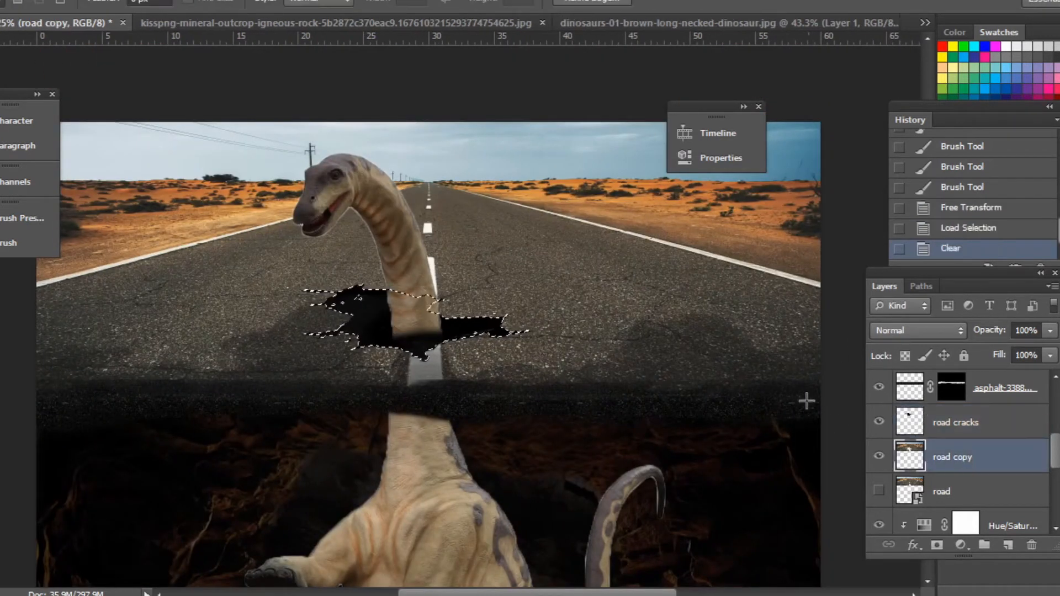
key("ctrl+d")
left_click(879, 422)
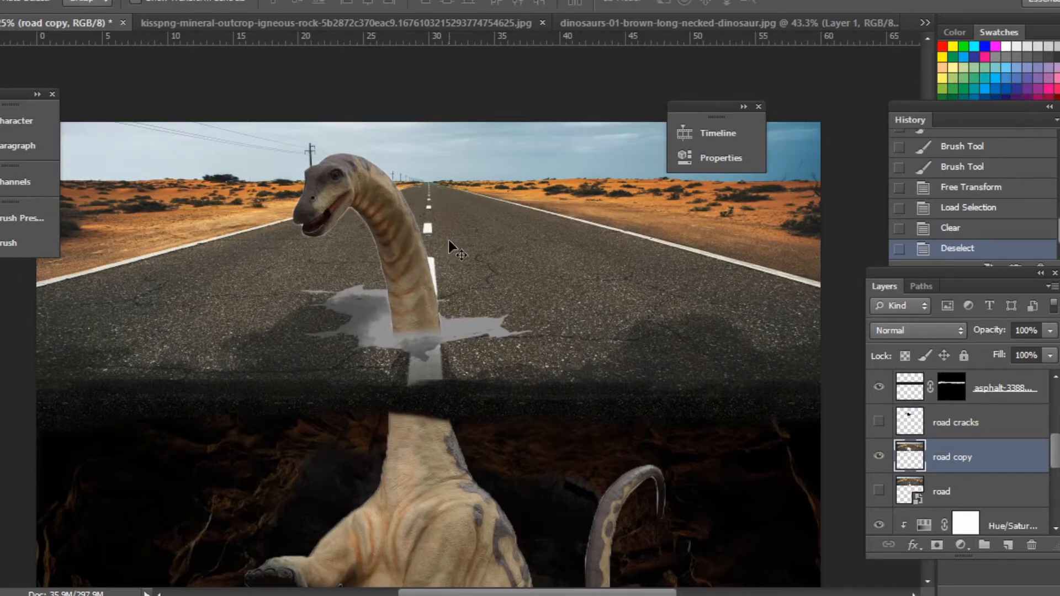
- Paint on the dinosaur layer's mask with a small brush to extend the visible neck base down into the road hole
scroll(406, 277, "up", 2)
scroll(971, 439, "up", 2)
scroll(971, 439, "down", 1)
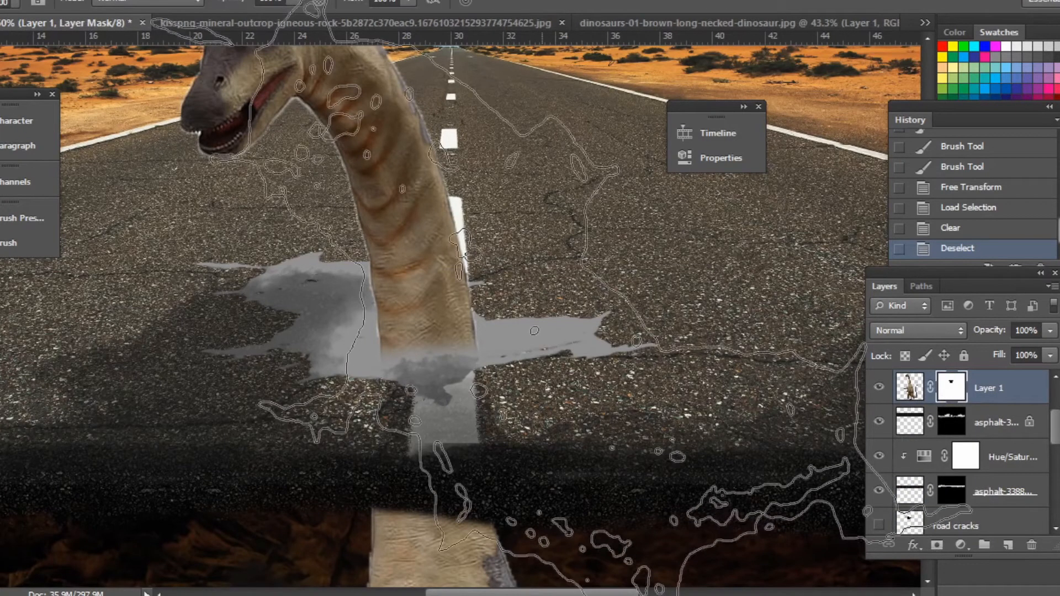
right_click(633, 158)
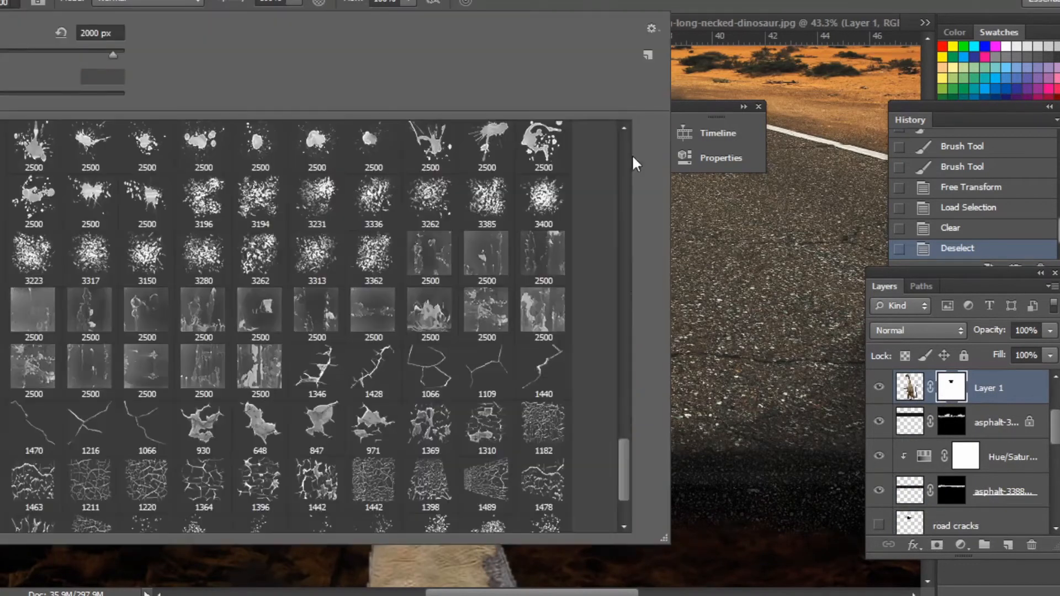
left_click_drag(625, 450, 624, 145)
double_click(85, 150)
key("bracketleft")
key("bracketleft")
key("bracketleft")
key("bracketleft")
key("bracketleft")
key("bracketleft")
key("bracketleft")
key("bracketleft")
key("bracketleft")
key("bracketleft")
key("bracketleft")
key("bracketleft")
key("bracketleft")
key("bracketleft")
key("bracketleft")
key("bracketleft")
key("bracketleft")
key("bracketleft")
key("bracketleft")
key("bracketleft")
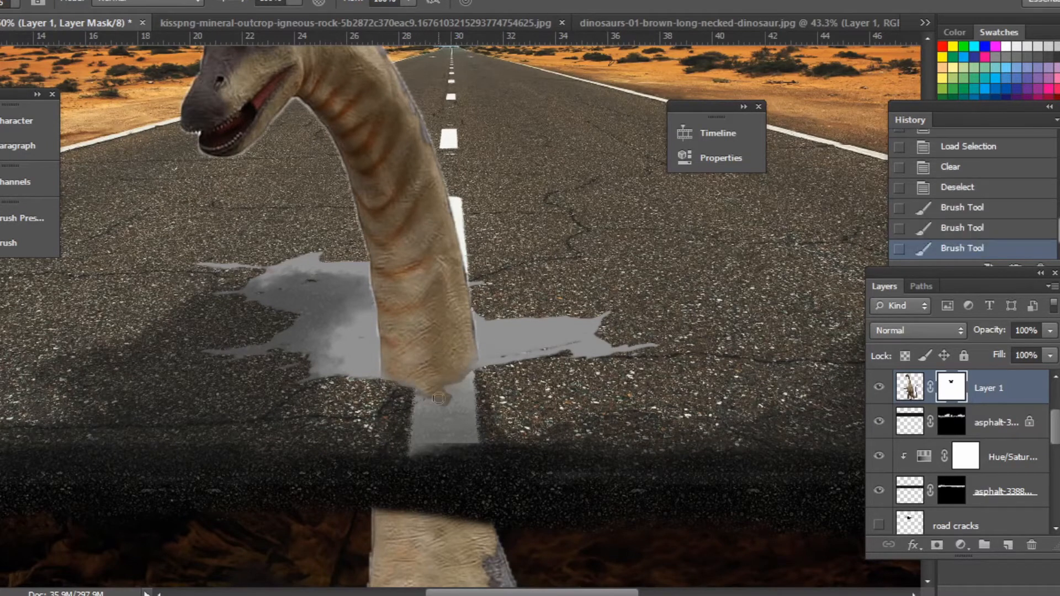
left_click(463, 364)
scroll(463, 364, "down", 1)
- Try softening the dinosaur's outline by clearing a feathered inverse selection of its layer twice
key("ctrl+0")
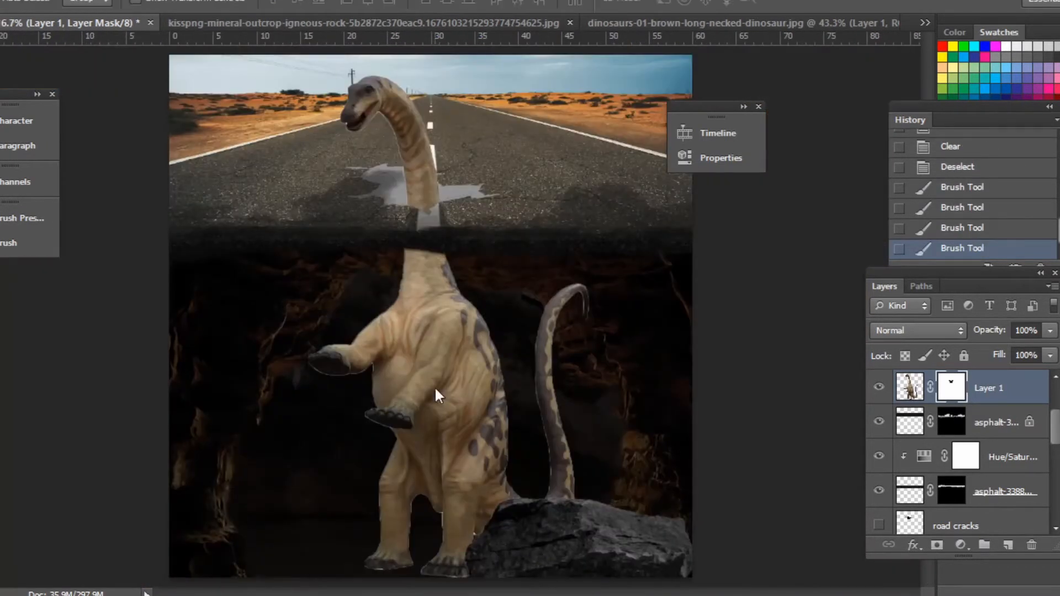
left_click(909, 387, "ctrl")
key("ctrl+shift+i")
right_click(689, 191)
left_click(715, 243)
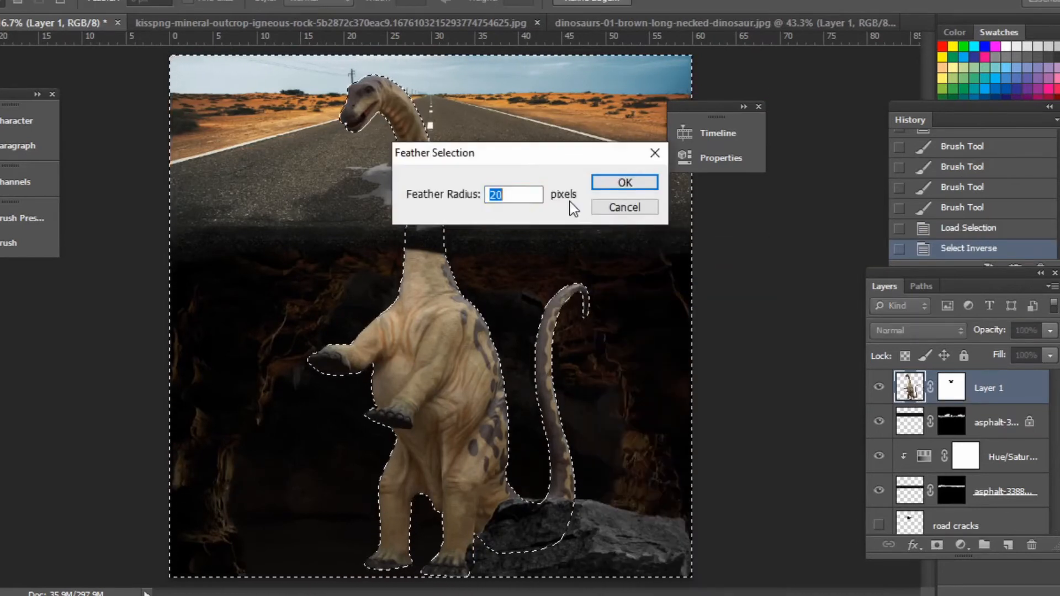
key("Return")
key("ctrl+plus")
key("Delete")
key("Delete")
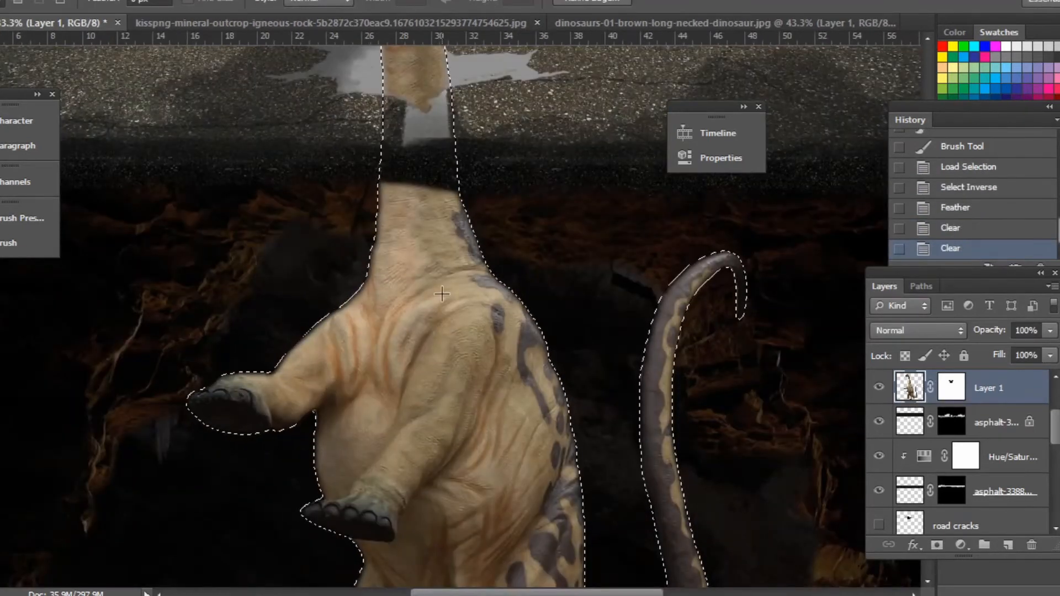
key("ctrl+d")
scroll(516, 273, "up", 5)
key("ctrl+alt+z")
key("ctrl+alt+z")
key("ctrl+alt+z")
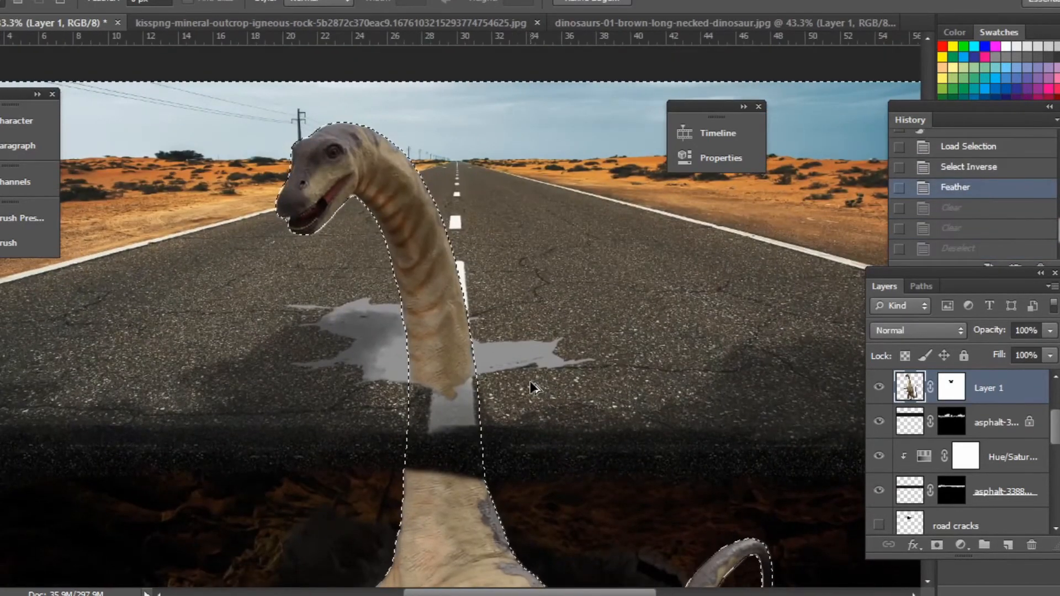
key("ctrl+alt+z")
key("ctrl+alt+z")
key("ctrl+alt+z")
- Load the dinosaur layer's outline as a selection, feather it by 10 pixels, invert it, clear the outer edge repeatedly, and deselect
left_click(909, 387, "ctrl")
right_click(471, 227)
left_click(509, 281)
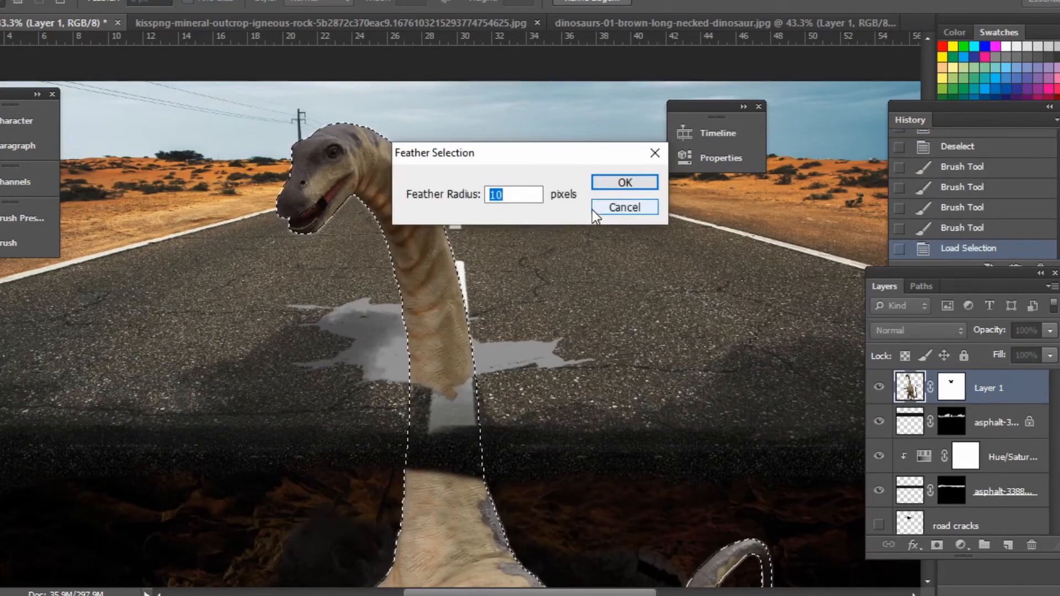
key("Return")
key("ctrl+shift+i")
key("Delete")
key("Delete")
key("Delete")
key("Delete")
key("Delete")
key("ctrl+d")
left_click_drag(569, 320, 558, 158)
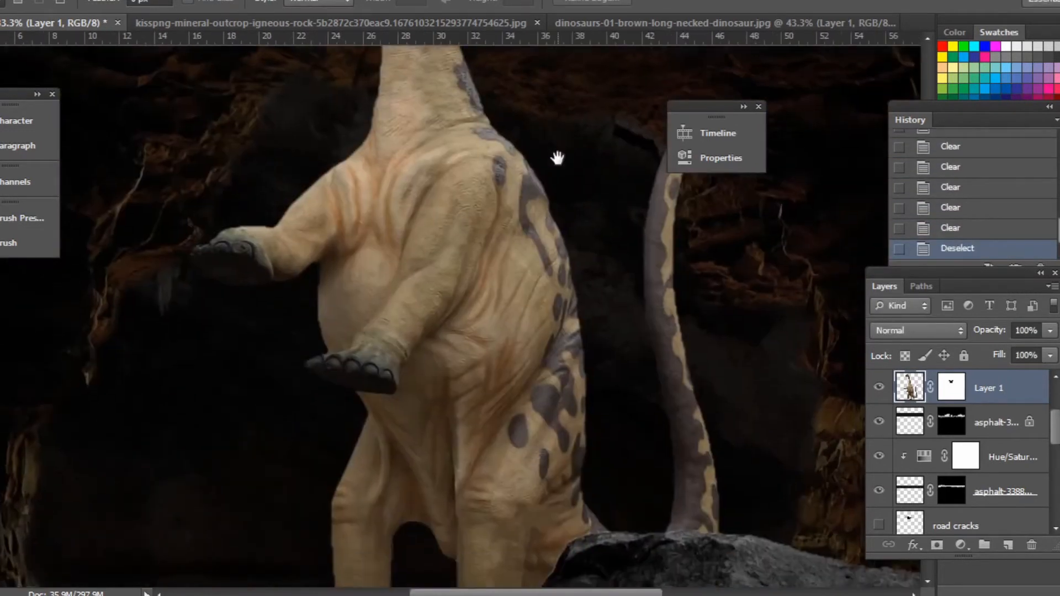
left_click_drag(516, 276, 500, 424)
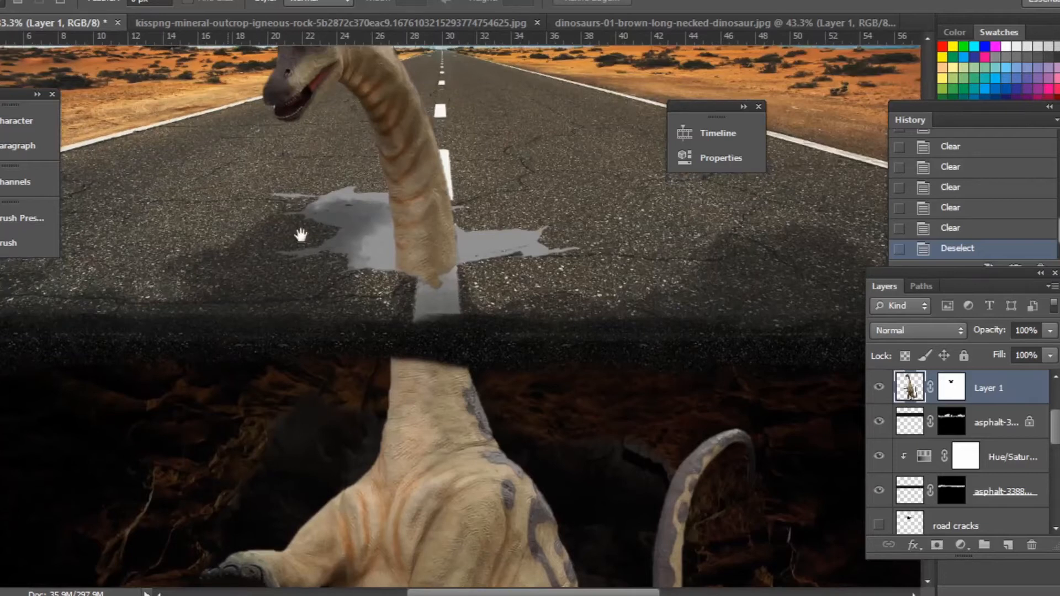
- Add a new layer above the road cracks layer and name it "road cracks 2"
left_click_drag(300, 234, 585, 255)
key("b")
scroll(967, 465, "down", 2)
scroll(987, 465, "up", 1)
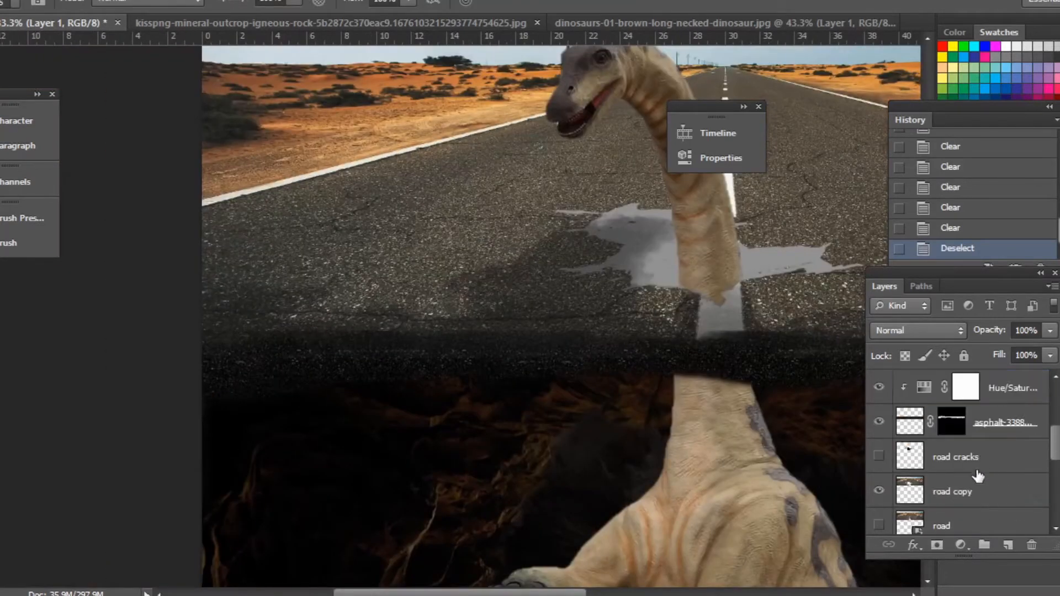
left_click(979, 469)
key("ctrl+shift+alt+n")
left_click(958, 450)
type("road cracks 2")
key("Return")
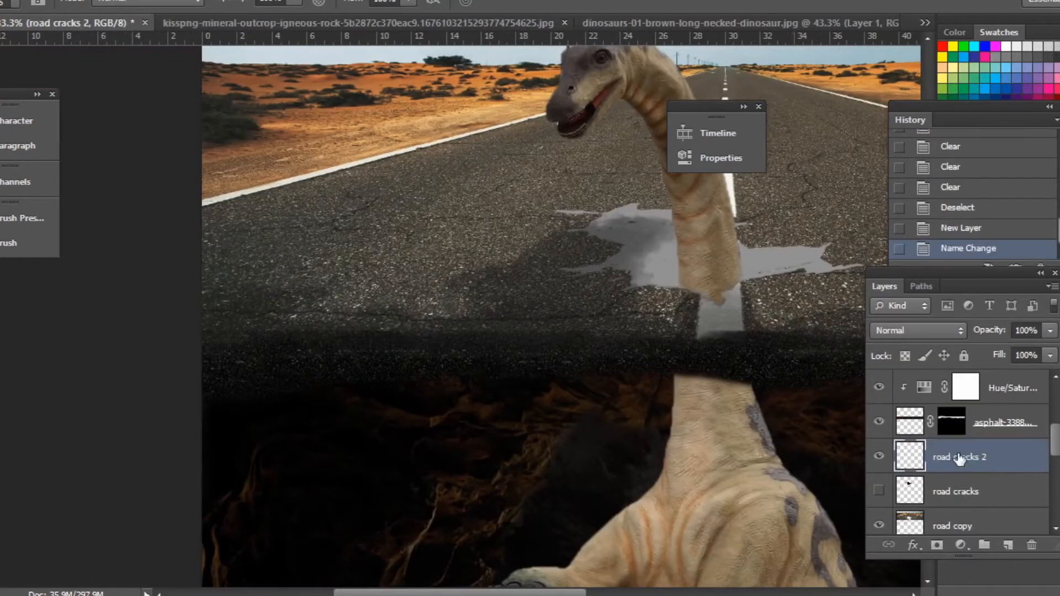
- Stamp the 1428 branching crack brush at 500 px repeatedly in black on the road to the left of the neck
right_click(216, 237)
scroll(602, 442, "down", 15)
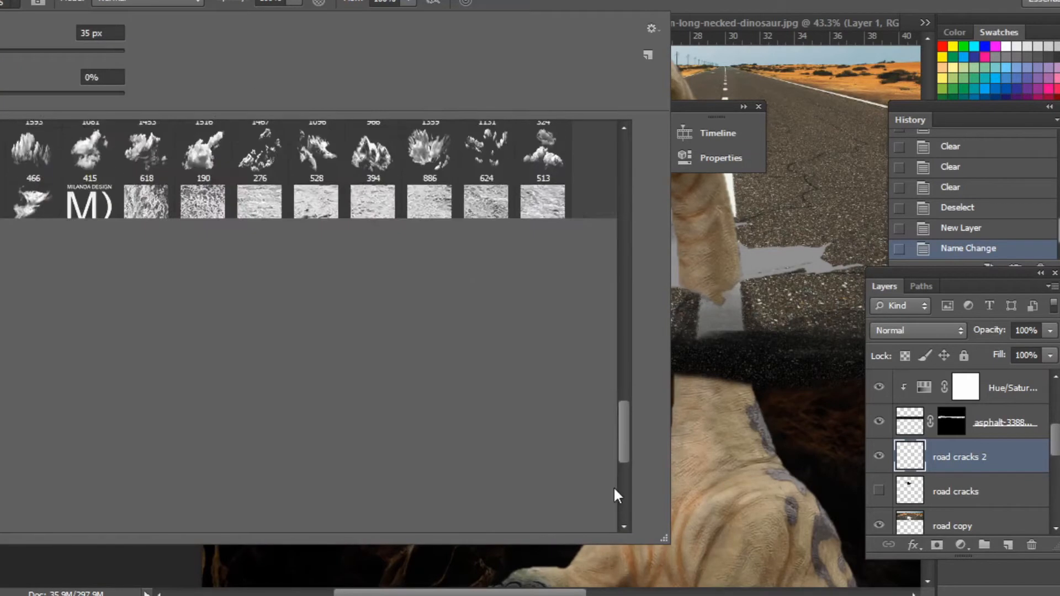
scroll(404, 335, "up", 1)
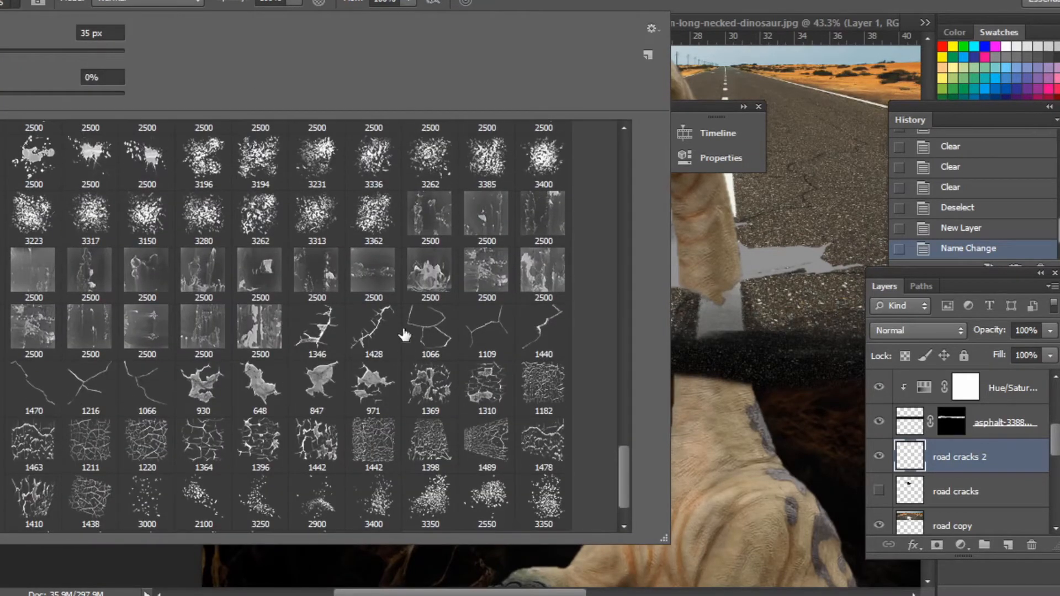
double_click(372, 326)
key("bracketleft")
key("bracketleft")
key("bracketleft")
key("bracketleft")
key("bracketleft")
key("bracketleft")
key("bracketleft")
key("bracketleft")
key("bracketleft")
key("bracketleft")
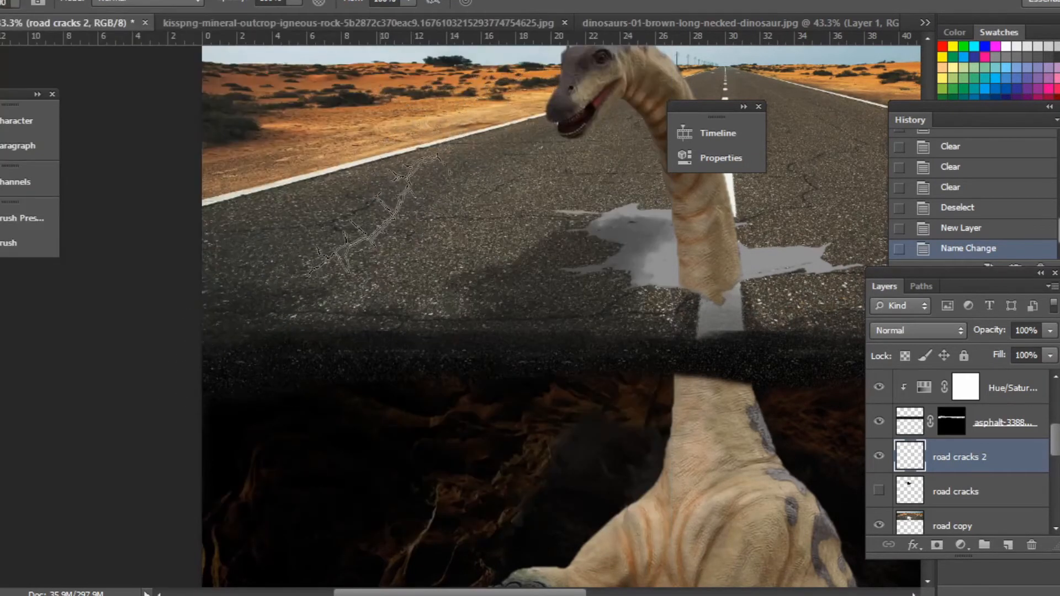
left_click(389, 218)
left_click(389, 218)
left_click(389, 218)
left_click(389, 218)
left_click(388, 218)
left_click(388, 218)
- Transform the left crack in perspective, widening its near edge and flattening it onto the road surface
key("ctrl+t")
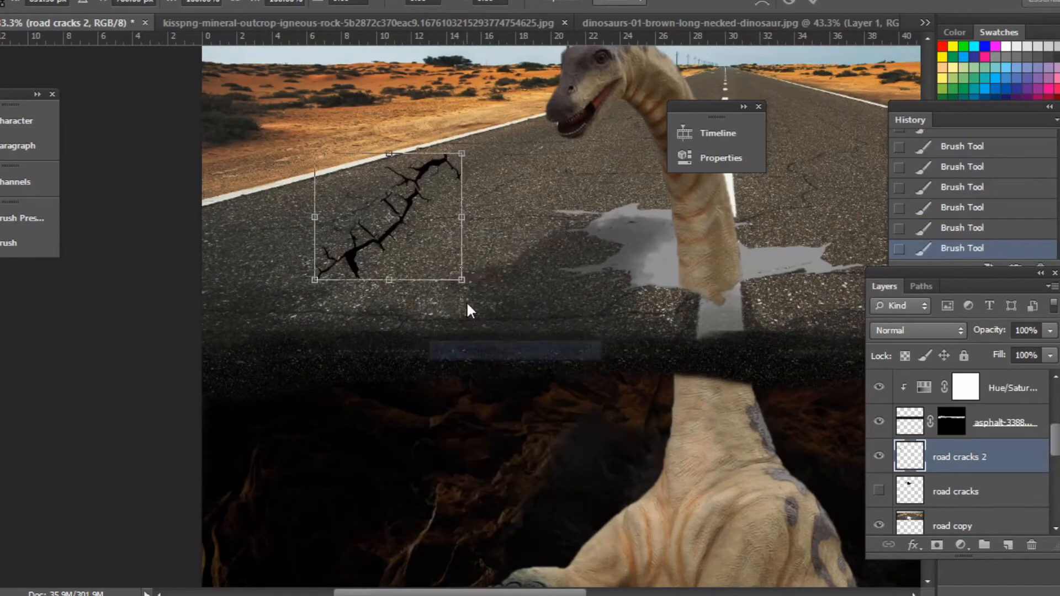
left_click_drag(466, 280, 520, 280)
right_click(260, 278)
left_click(368, 356)
left_click_drag(315, 155, 316, 190)
left_click_drag(461, 153, 475, 187)
key("Return")
key("ctrl+t")
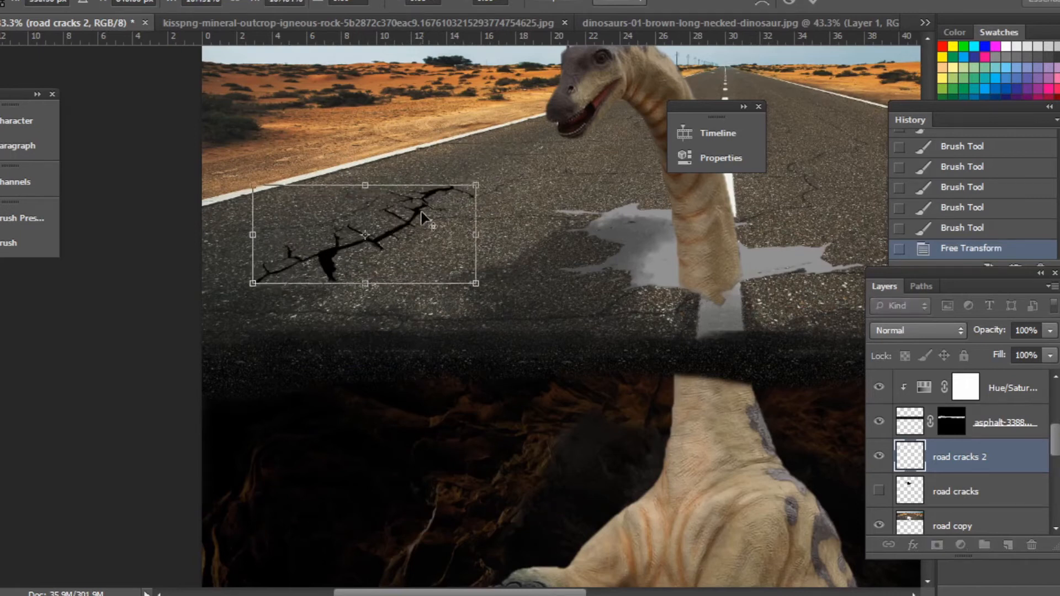
key("Return")
- Stamp the 1066 thin crack brush on a new layer over the road to the right of the neck
left_click_drag(431, 225, 223, 231)
left_click_drag(644, 227, 512, 231)
key("b")
left_click(15, 2)
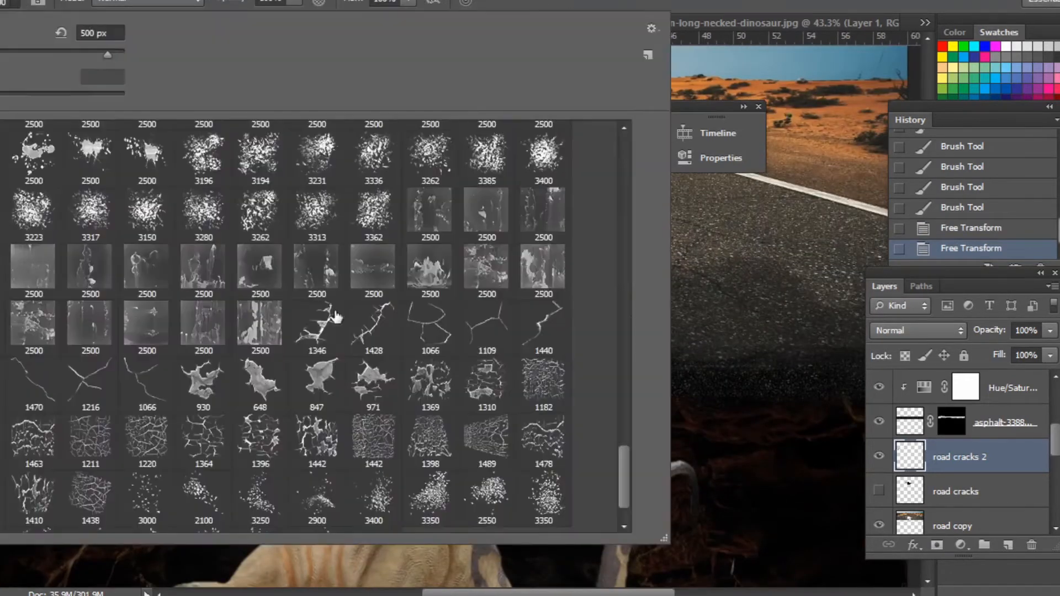
double_click(405, 338)
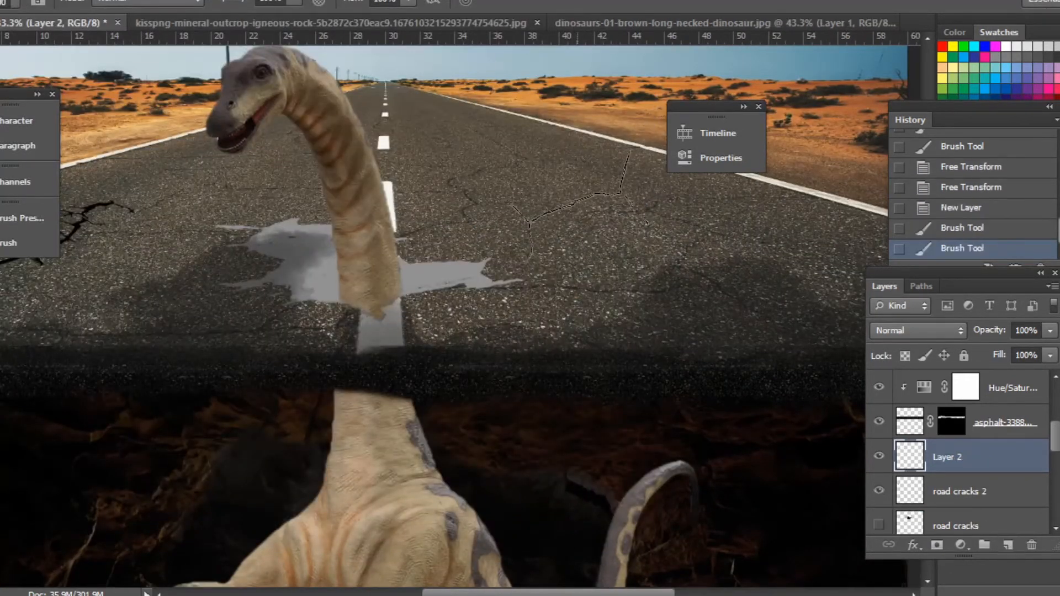
- Widen the near edge of the thin right-hand crack in perspective, squash it flat onto the road, and nudge it slightly right
key("ctrl+t")
right_click(603, 216)
left_click(660, 331)
left_click_drag(651, 268, 730, 268)
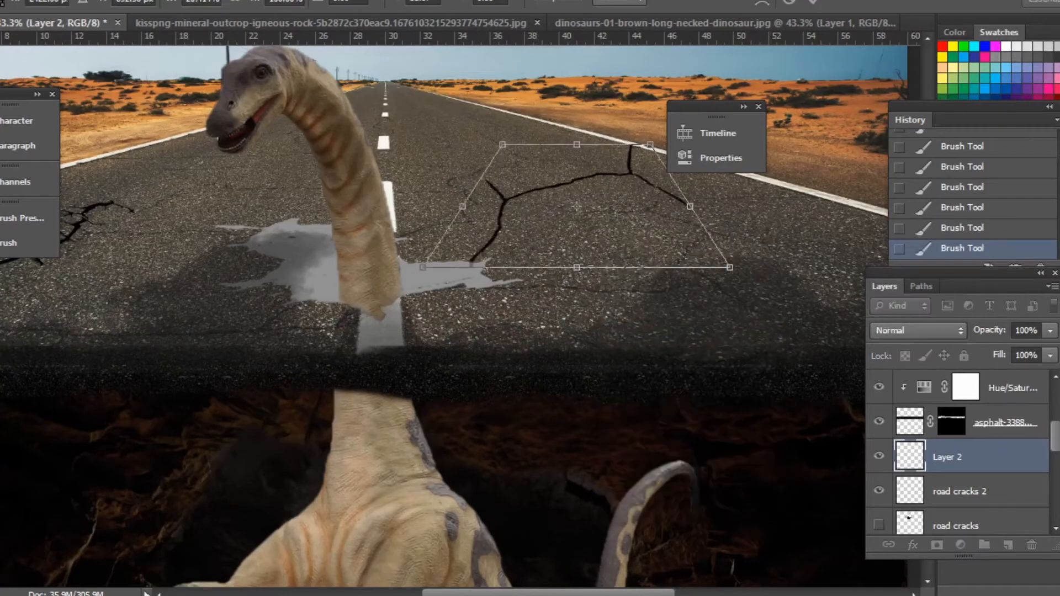
right_click(537, 175)
left_click(606, 271)
left_click_drag(577, 144, 577, 200)
key("Return")
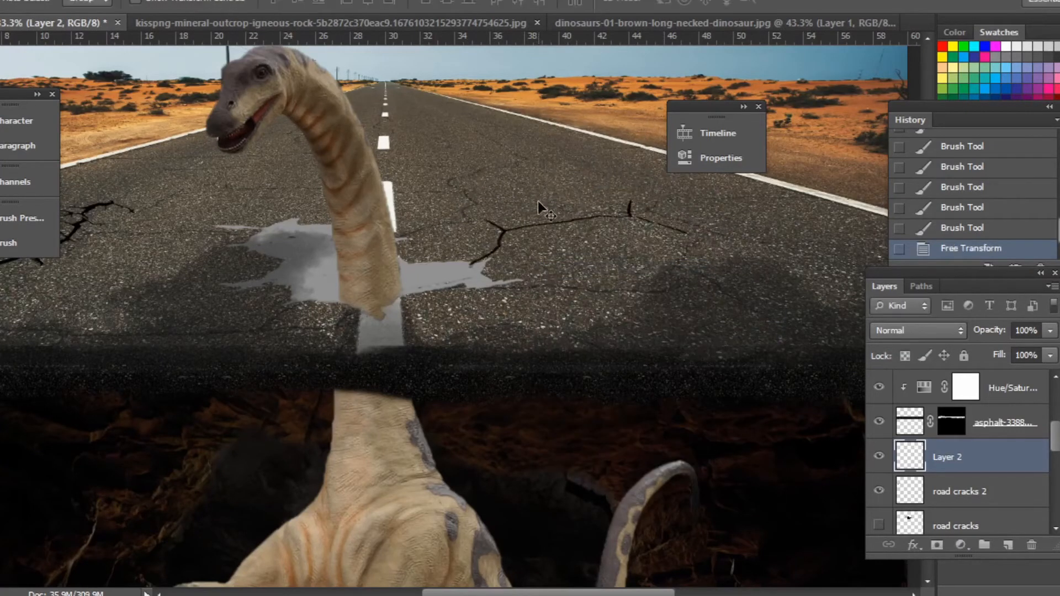
left_click_drag(509, 237, 518, 235)
- Flip the crack brush tip along X and stamp a second thin crack on a new layer over the first one
key("b")
left_click(51, 246)
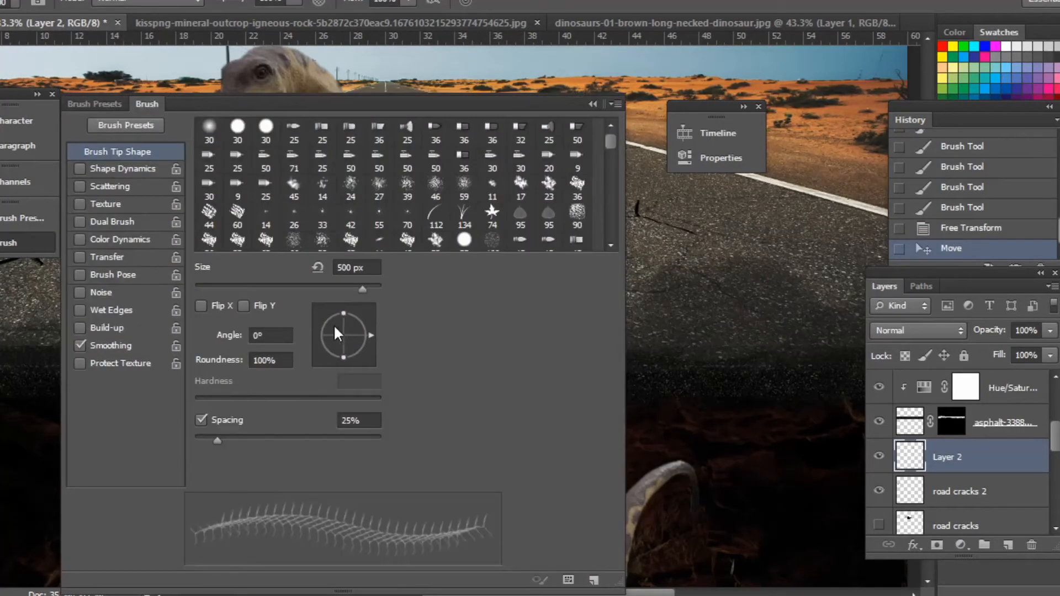
left_click(202, 306)
left_click(609, 103)
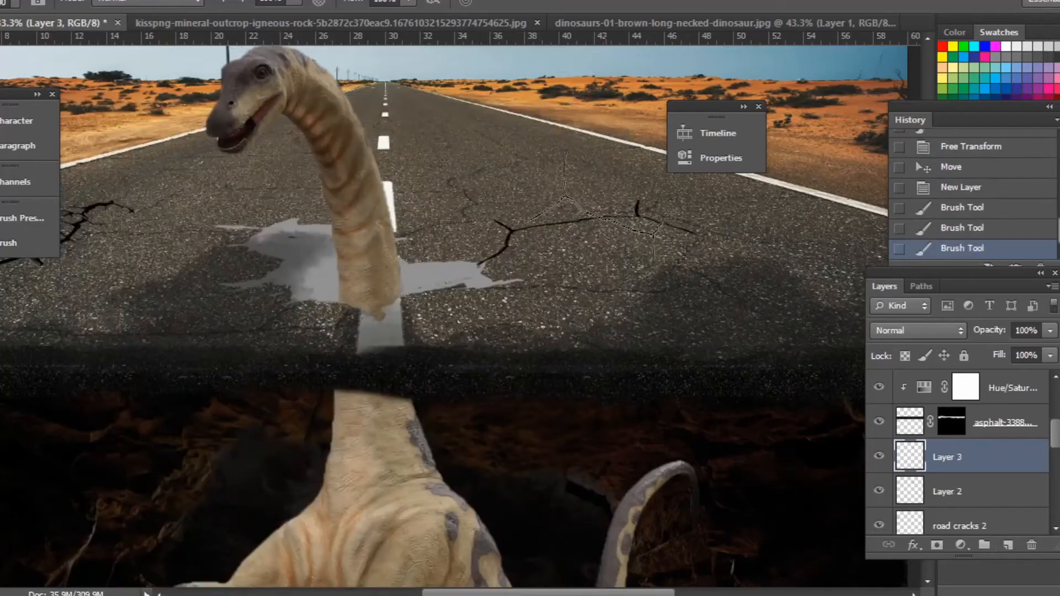
- Widen the second thin crack's near edge in perspective and flatten it until it joins the first crack on the road
key("ctrl+t")
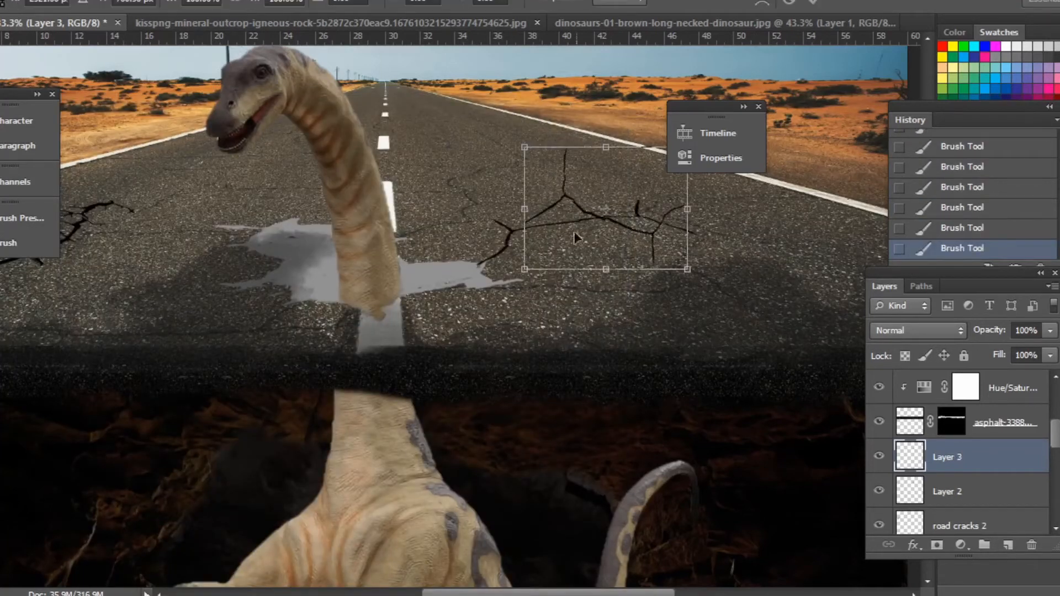
right_click(605, 172)
left_click(650, 269)
left_click_drag(606, 148, 608, 223)
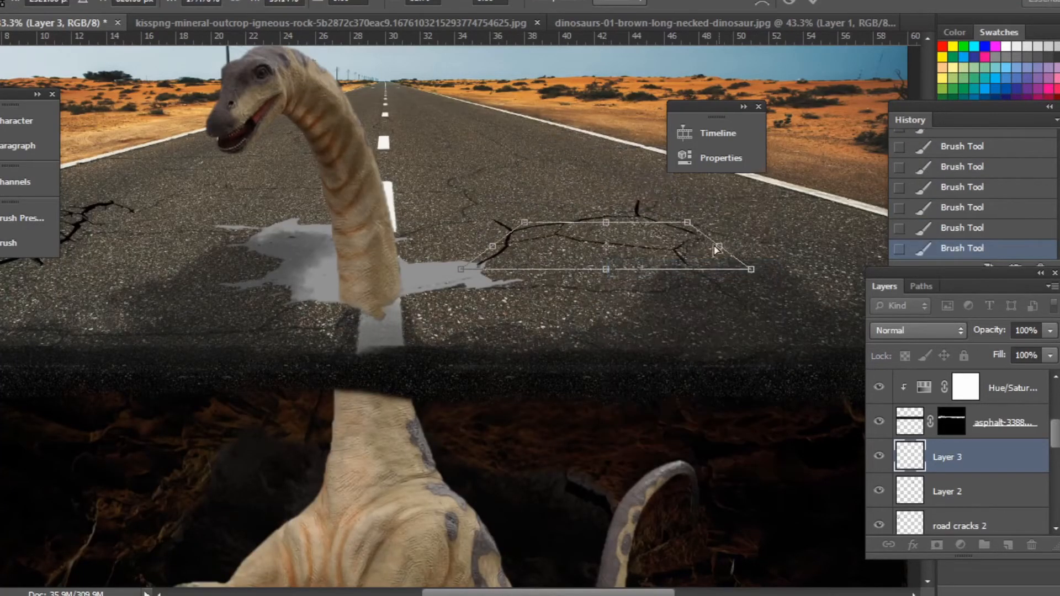
key("Return")
- Stamp the 971 jagged hole brush repeatedly in black on a new layer over the road beside the neck
key("b")
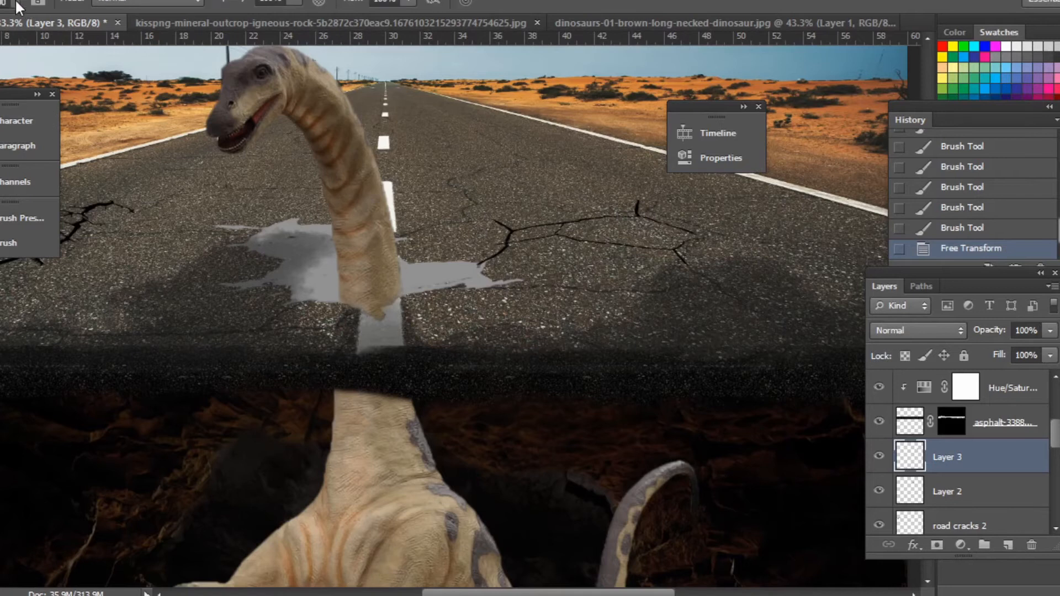
left_click(18, 5)
double_click(372, 384)
left_click(1009, 545)
left_click(497, 196)
left_click(497, 196)
left_click(497, 197)
left_click(497, 196)
left_click(498, 196)
left_click(497, 196)
- Widen the jagged hole's near edge in perspective, squash it flat, and move it toward the road's right side
key("ctrl+t")
right_click(516, 174)
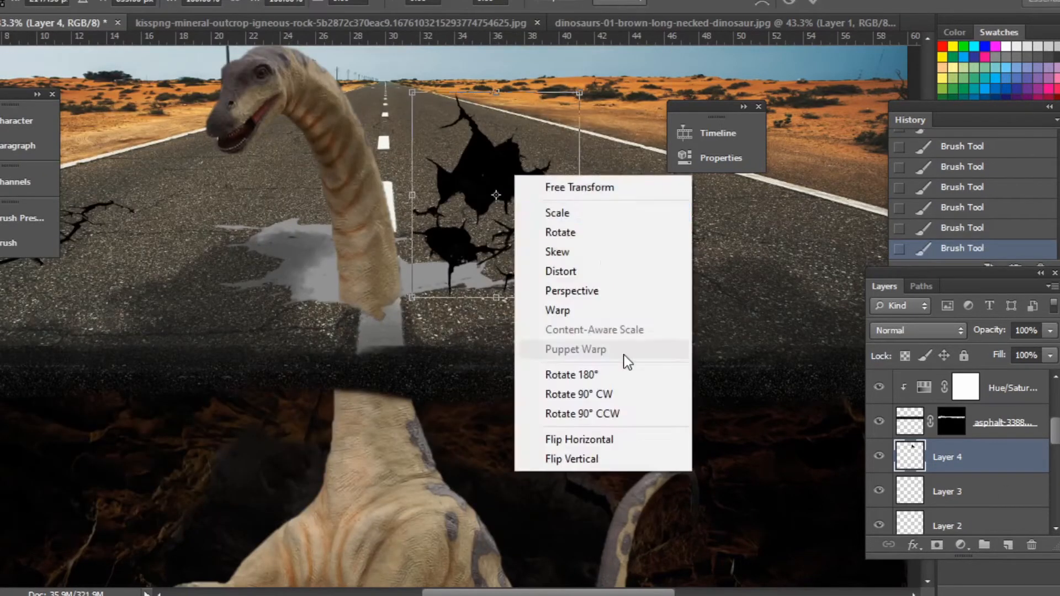
left_click(587, 291)
left_click_drag(580, 297, 666, 277)
right_click(559, 204)
left_click(618, 300)
left_click_drag(498, 100, 495, 263)
left_click_drag(478, 266, 612, 179)
- Adjust the jagged hole's perspective, shift it farther toward the road's right edge, and apply the transform
right_click(532, 193)
left_click(578, 289)
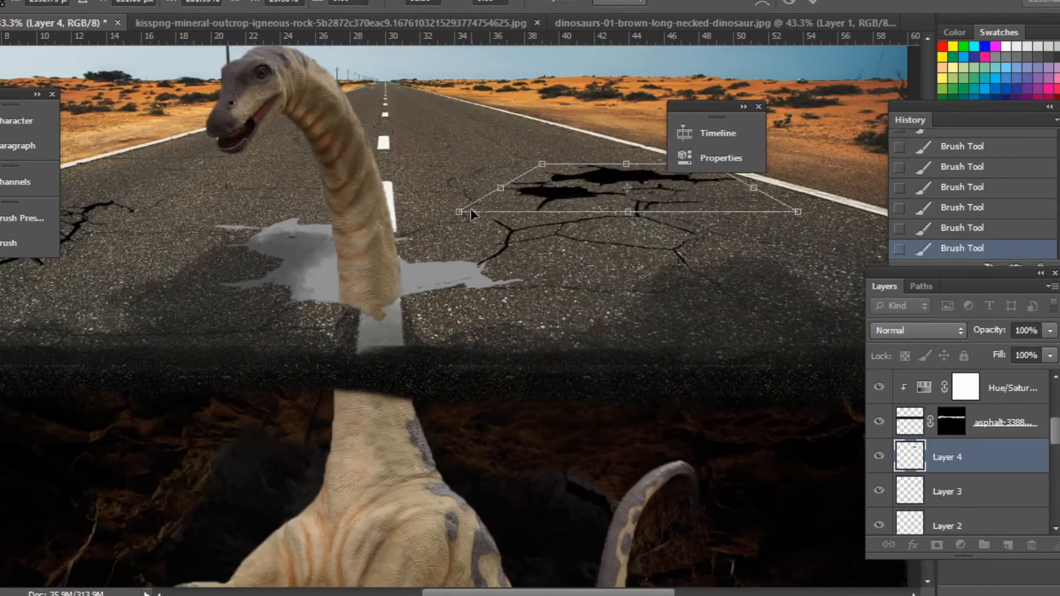
left_click_drag(471, 208, 494, 207)
left_click_drag(710, 108, 810, 68)
left_click_drag(799, 225, 854, 227)
key("Return")
left_click_drag(469, 293, 487, 307)
- Merge the road cracks 2 layer with Layers 2, 3 and 4, and compare the road with the merged cracks hidden and shown
scroll(987, 486, "down", 3)
left_click(967, 482)
left_click(970, 466)
scroll(970, 468, "up", 3)
scroll(971, 468, "down", 1)
left_click(981, 432, "ctrl")
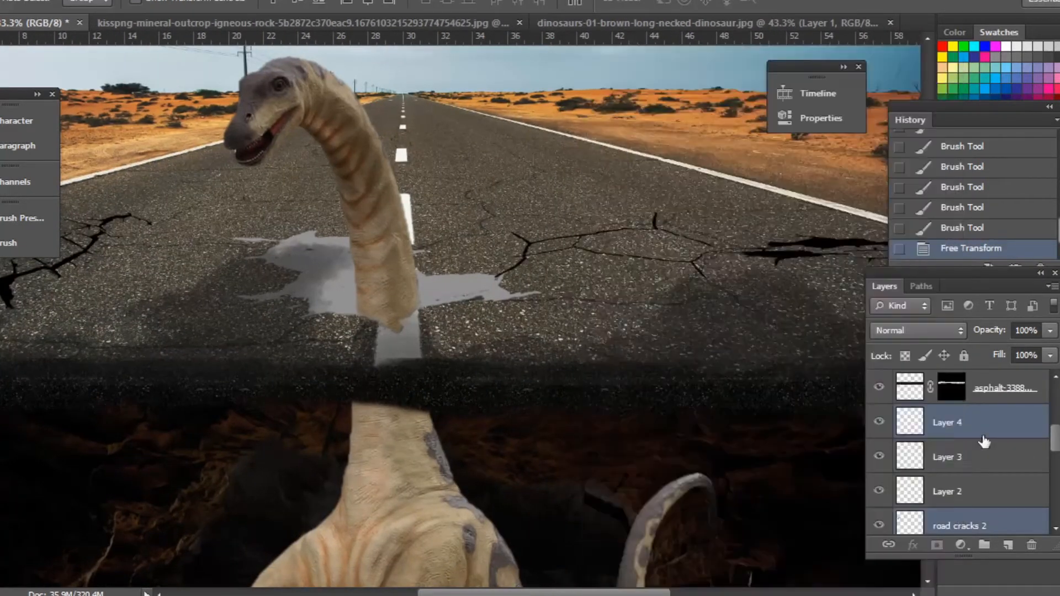
left_click(980, 464, "ctrl")
left_click(975, 489, "ctrl")
right_click(980, 456)
left_click(921, 506)
left_click(881, 422)
left_click(882, 422)
key("ctrl+minus")
key("ctrl+minus")
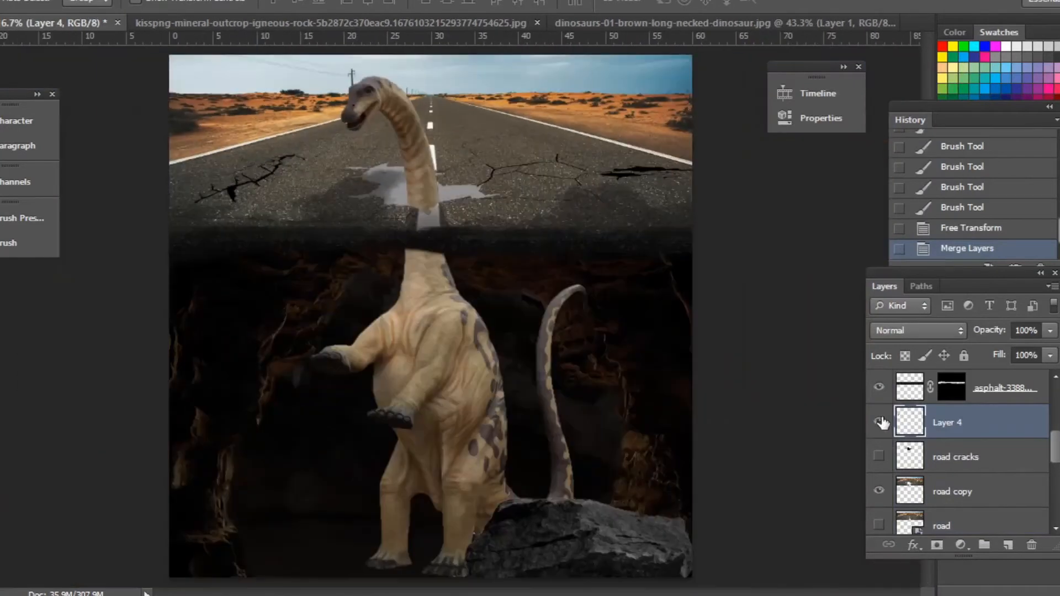
- Load Layer 4's cracks as a selection, delete that area from the road copy layer, and deselect
left_click(911, 423, "ctrl")
scroll(939, 431, "down", 1)
left_click(959, 454)
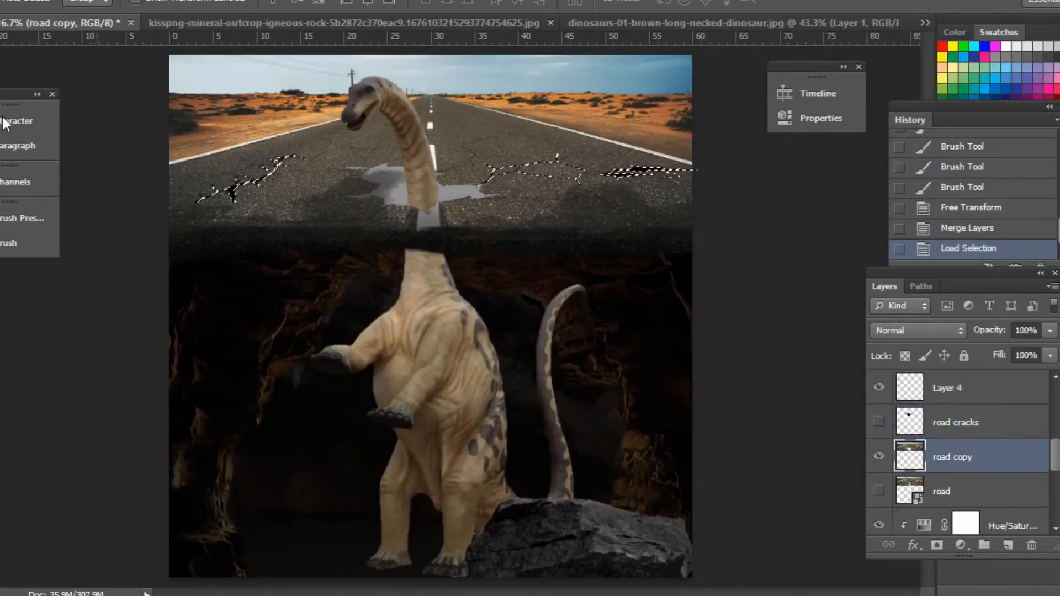
left_click(1, 88)
key("Delete")
scroll(932, 425, "up", 2)
key("ctrl+d")
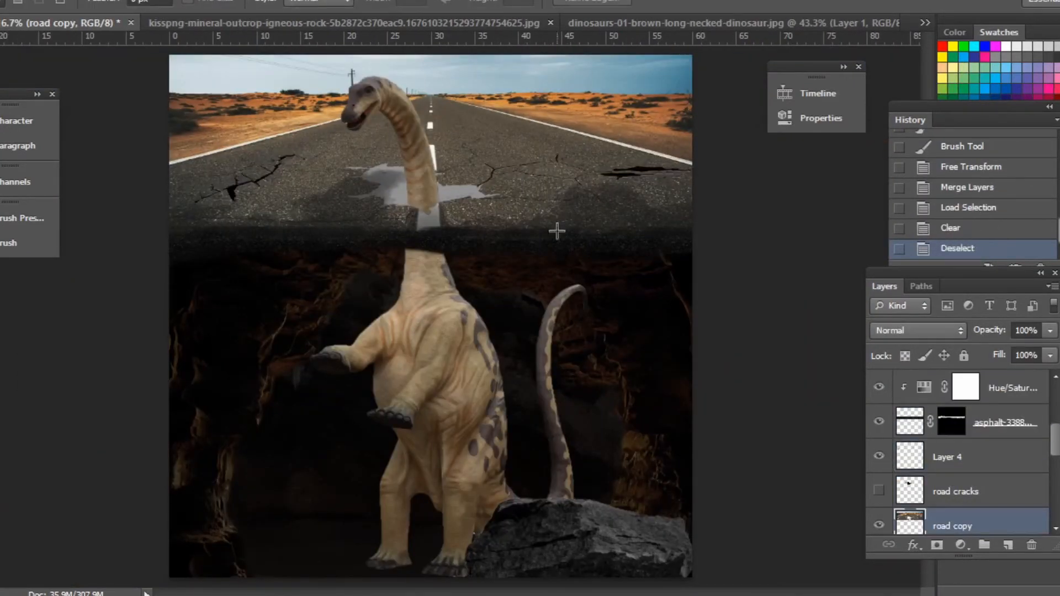
- Hide Layer 4 and rename it r cracks2
left_click(879, 456)
double_click(948, 458)
type("r cracks2")
key("Return")
- Select the road copy layer and duplicate it
key("z")
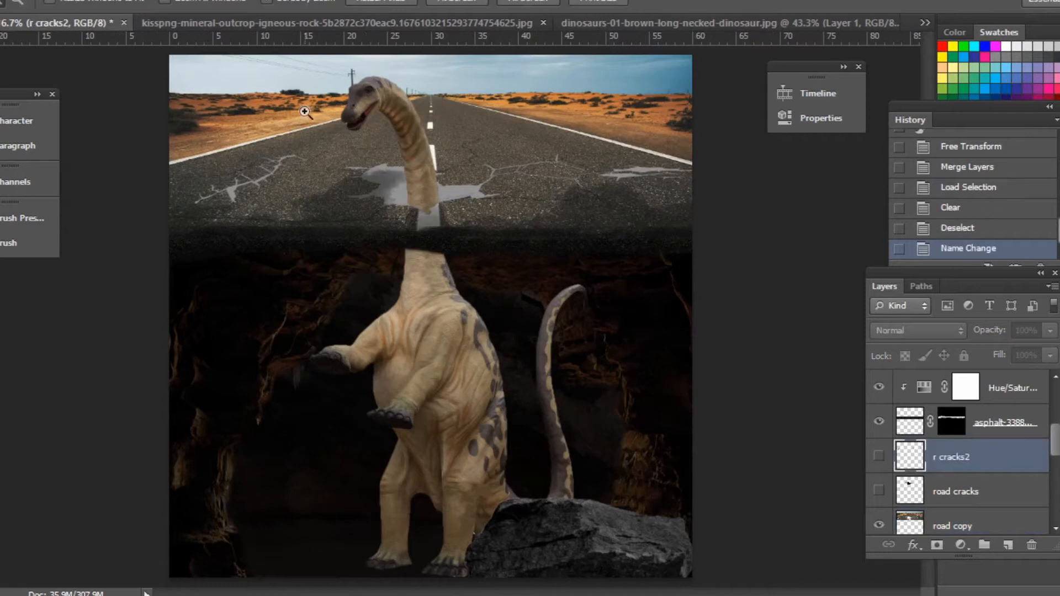
double_click(304, 114)
key("v")
left_click(329, 288)
right_click(297, 441)
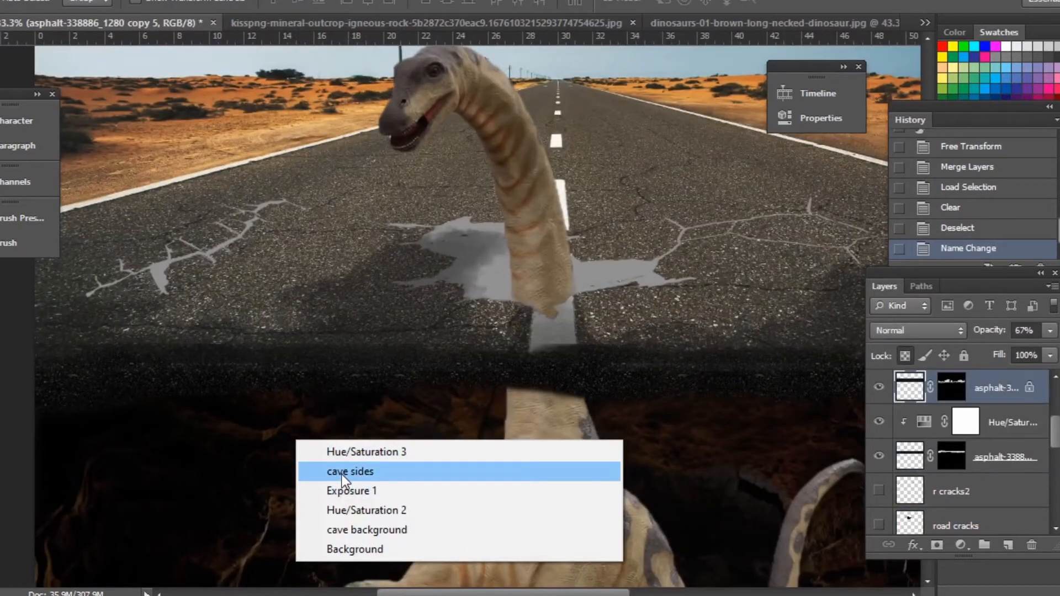
left_click(341, 475)
right_click(661, 177)
left_click(693, 180)
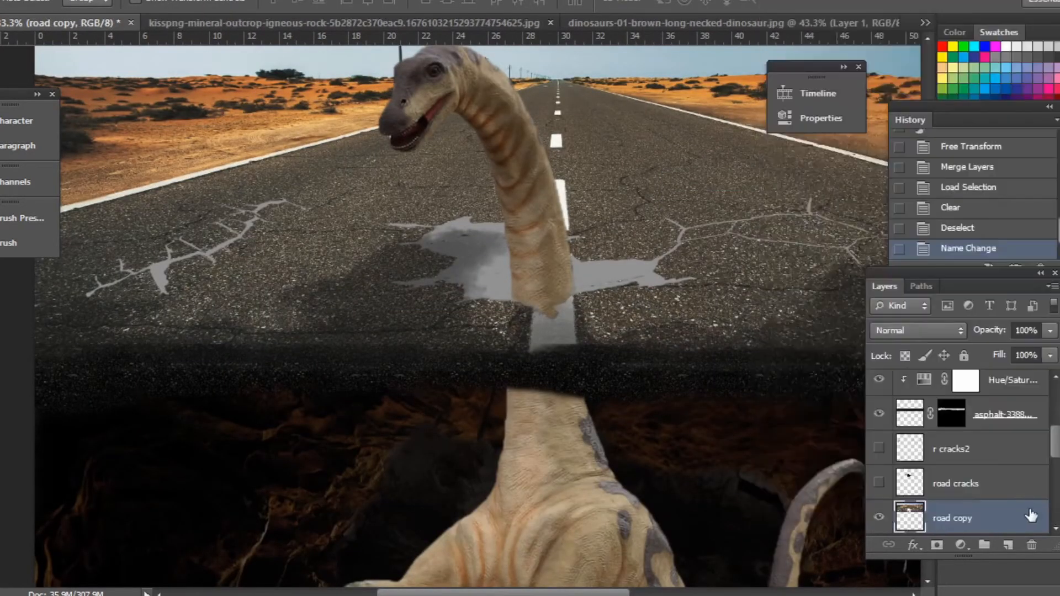
key("ctrl+j")
- Add an Inner Bevel to road copy 2 with 144% depth, 1 px size, a 68° angle and 5° altitude
double_click(1026, 505)
left_click_drag(876, 271, 875, 271)
left_click_drag(881, 234, 903, 233)
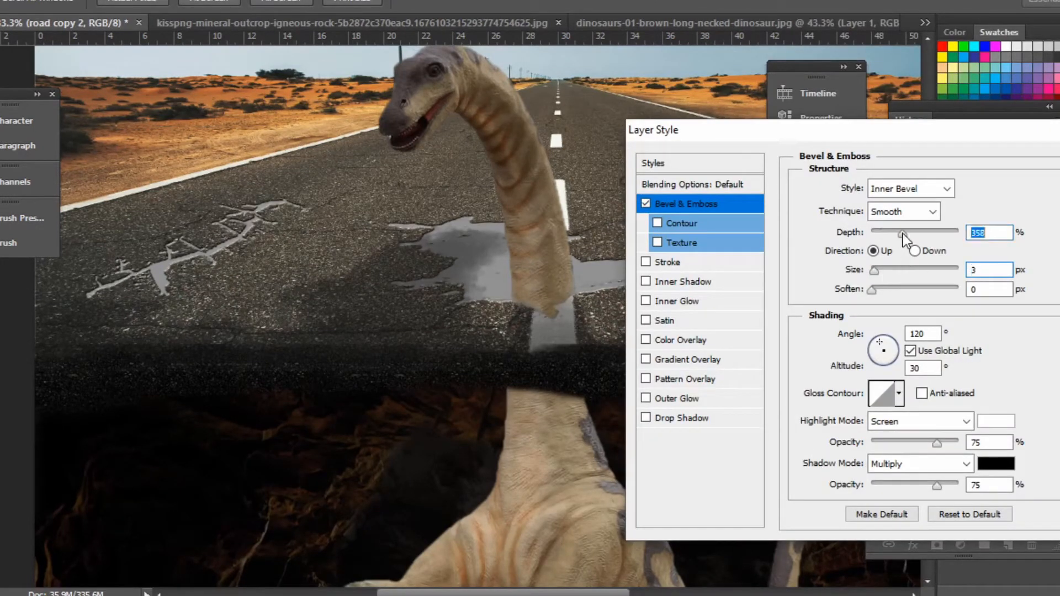
left_click_drag(896, 358, 889, 337)
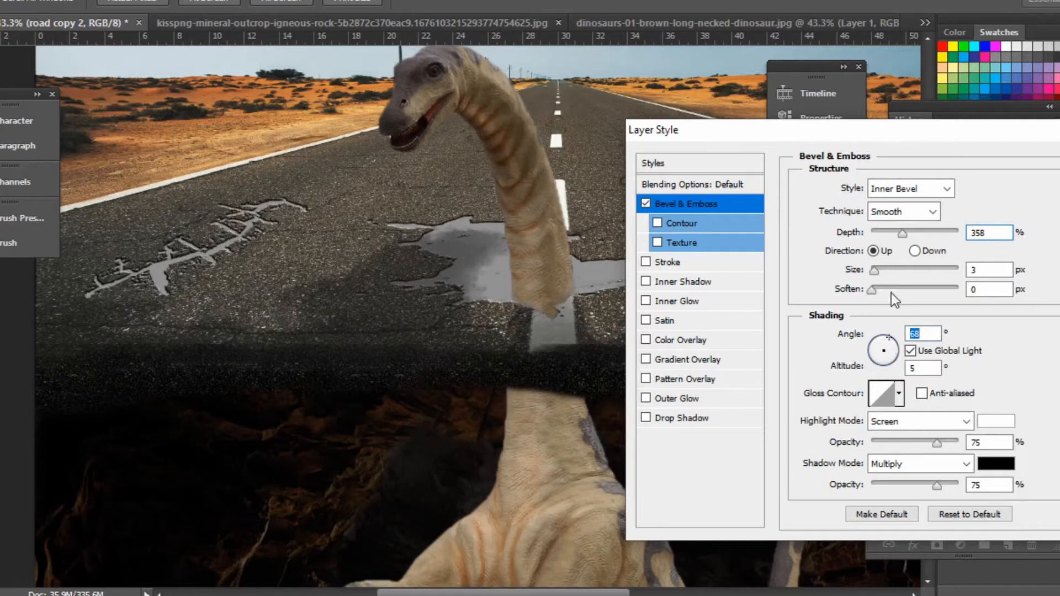
left_click_drag(875, 270, 873, 271)
left_click_drag(903, 234, 864, 236)
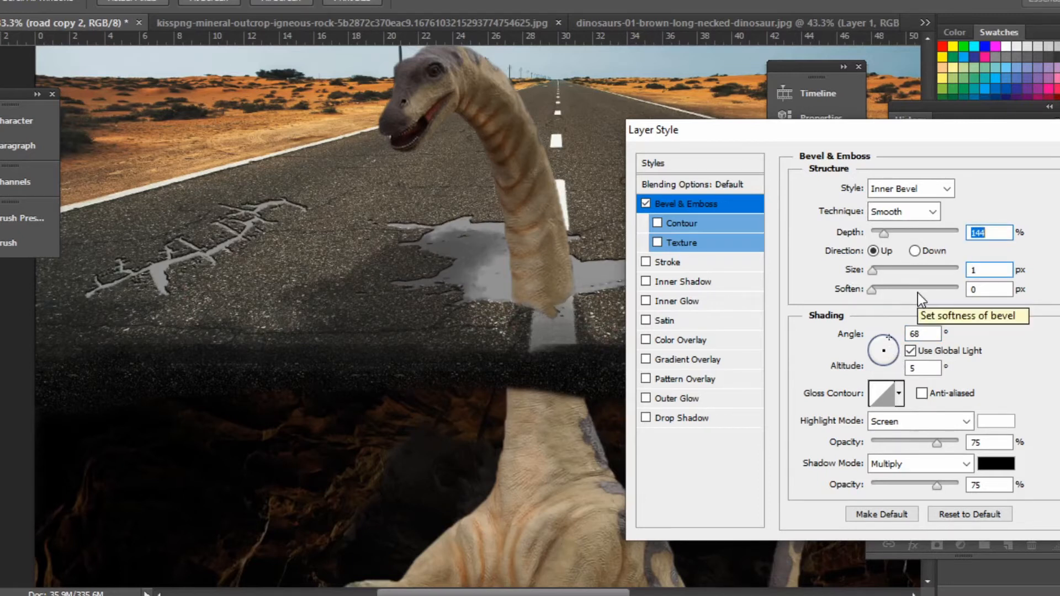
- Lower the bevel depth to 138% and apply the layer style
left_click_drag(997, 130, 695, 133)
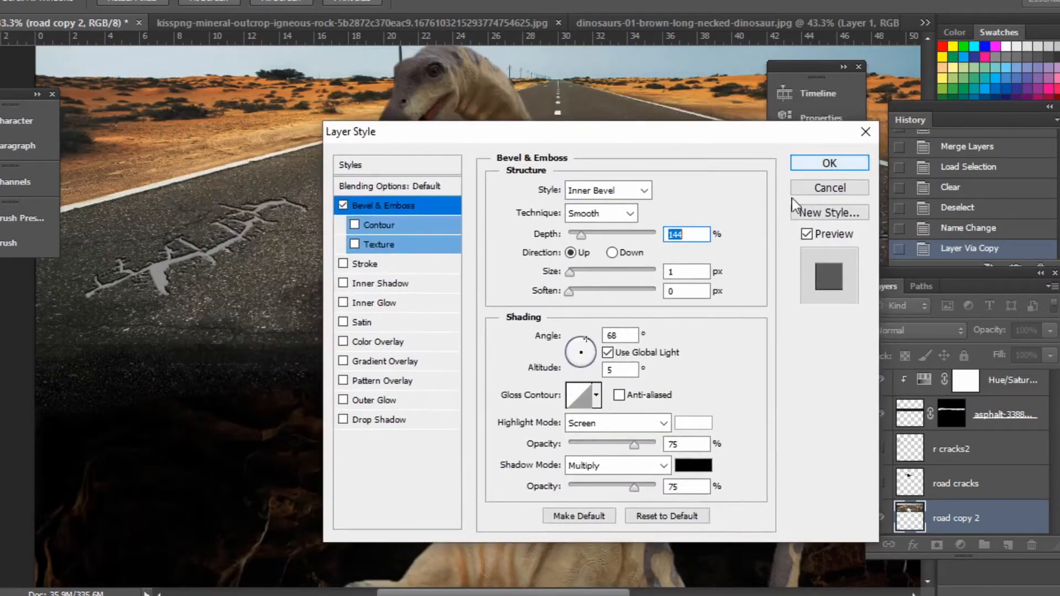
key("Down")
key("Down")
key("Down")
key("Down")
key("Down")
key("Down")
left_click(689, 271)
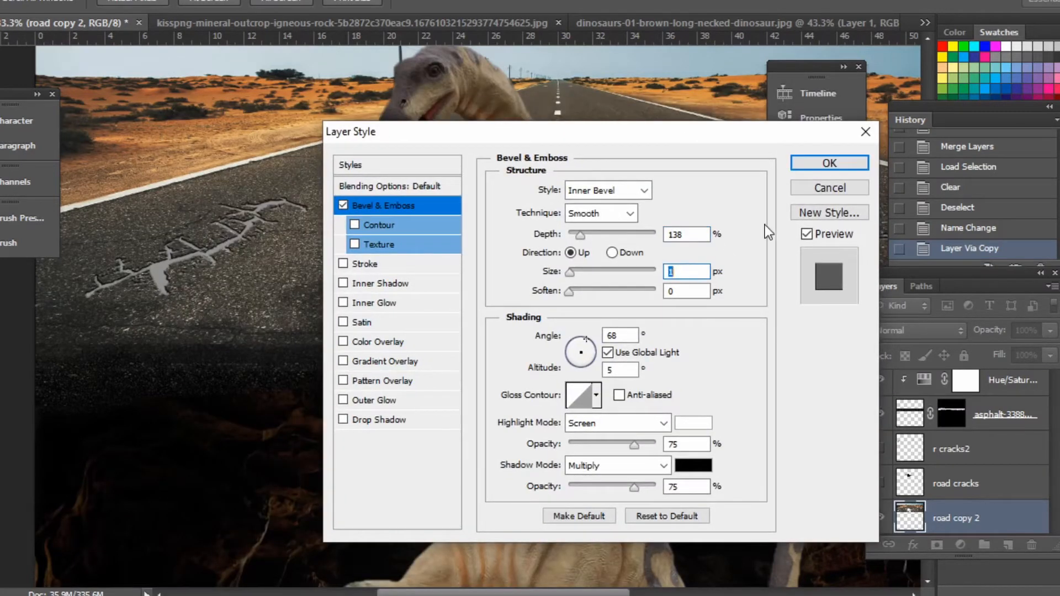
left_click(841, 165)
- Place the asphalt-338886_1280 image, scaled down to cover the crack on the road's left side
key("alt+Tab")
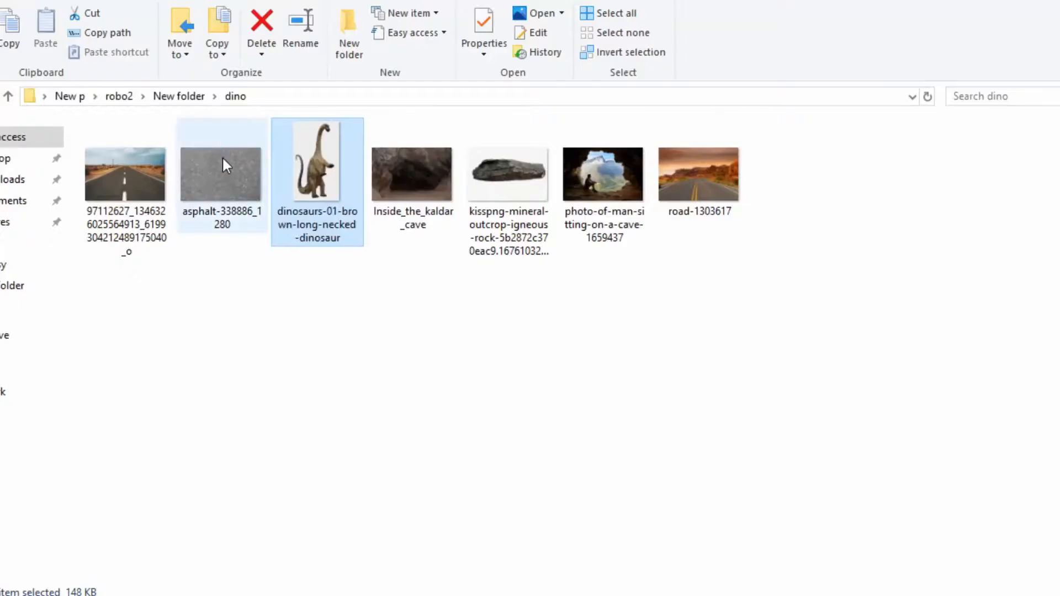
left_click_drag(223, 159, 432, 317)
left_click_drag(824, 579, 530, 381)
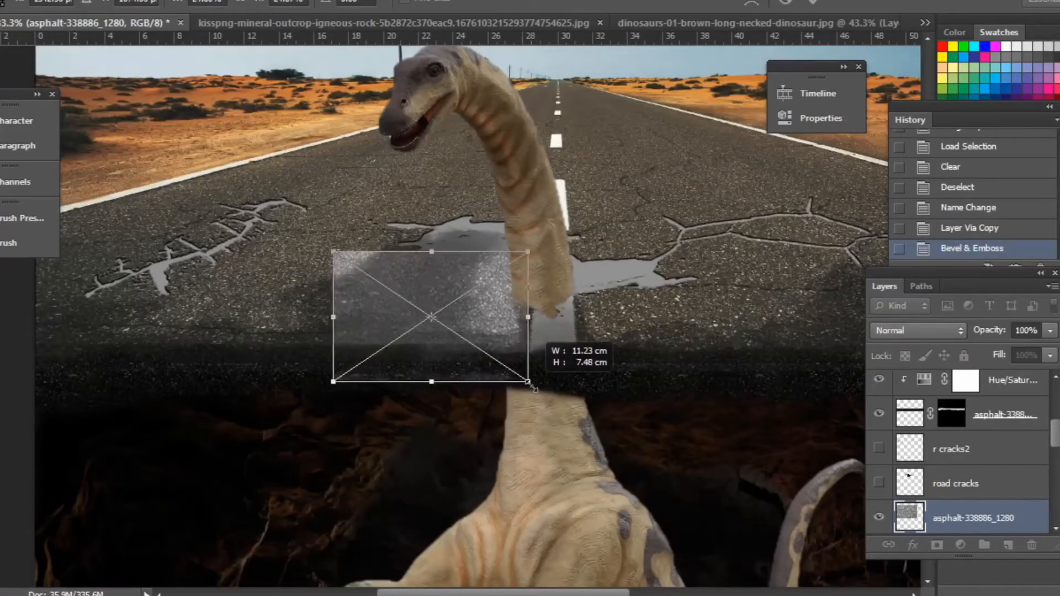
left_click_drag(482, 320, 182, 273)
left_click_drag(199, 236, 260, 217)
left_click_drag(294, 186, 316, 171)
key("Return")
- Duplicate the asphalt layer, hide the original, and move the copy beneath road copy with an inverted black mask
key("ctrl+j")
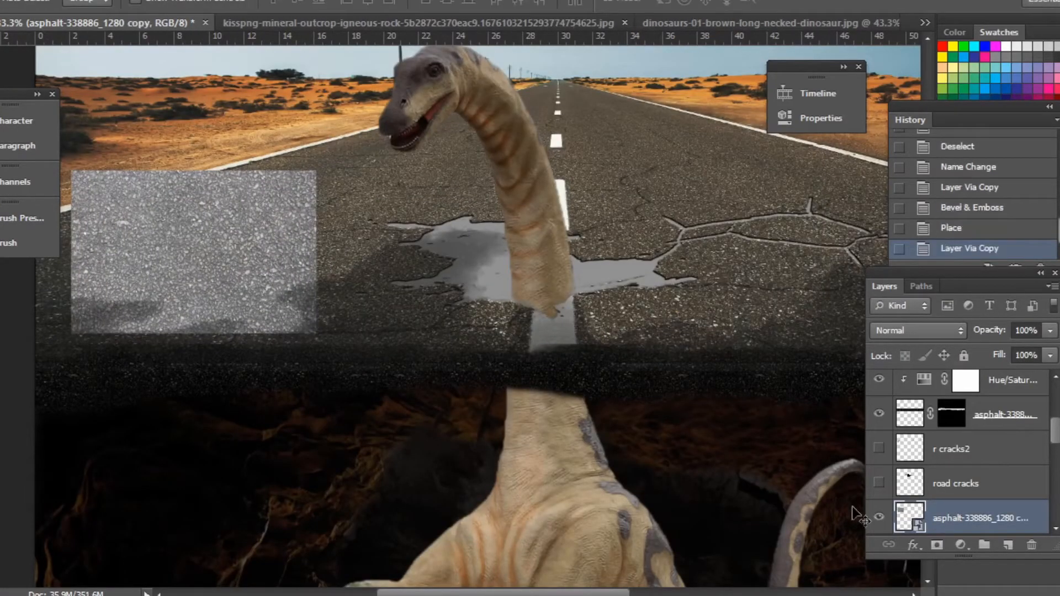
left_click(879, 517)
left_click(938, 546)
scroll(938, 483, "down", 1)
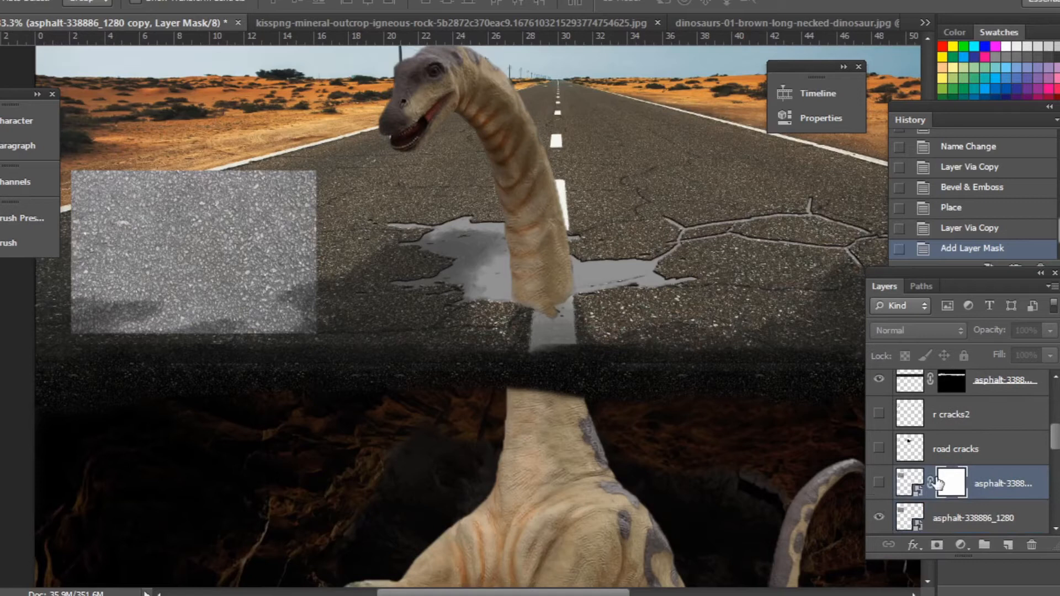
left_click(880, 518)
left_click(879, 484)
key("ctrl+i")
scroll(918, 467, "down", 2)
left_click_drag(903, 408, 906, 500)
- Rasterize road copy 2's layer style and add an inverted black mask to the layer
right_click(958, 452)
left_click(608, 183)
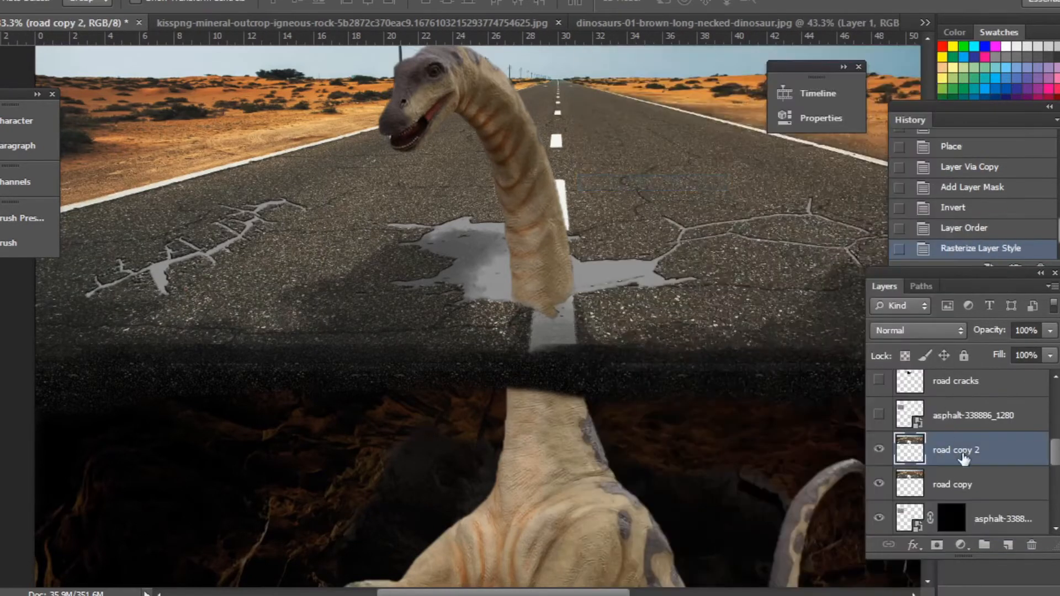
left_click(938, 545)
key("ctrl+i")
- With a hard round brush, paint road copy 2's mask along the left crack and the hole around the neck
key("b")
left_click(18, 4)
left_click_drag(624, 472, 615, 137)
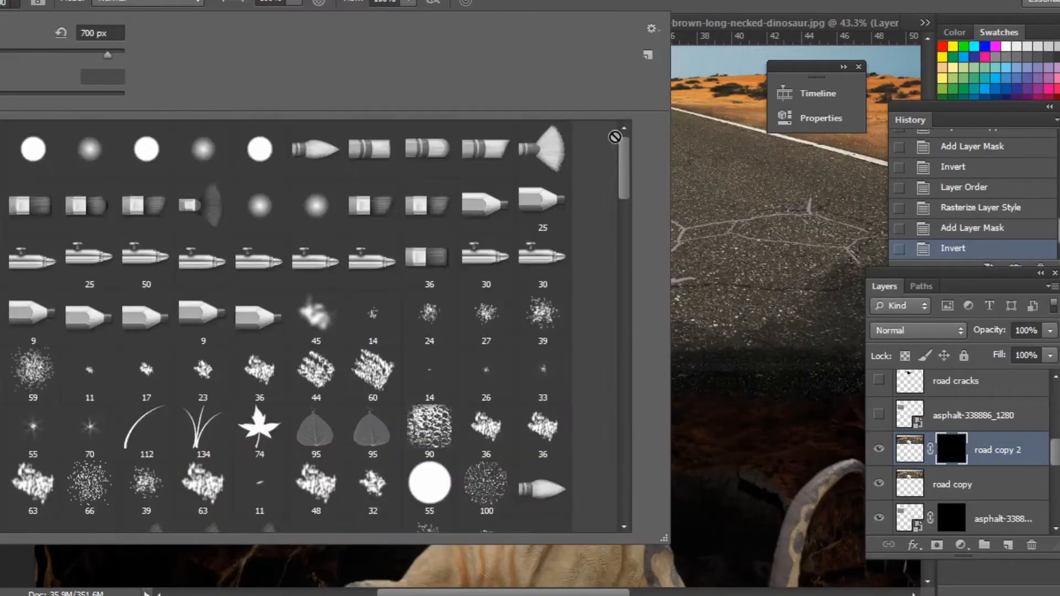
double_click(33, 149)
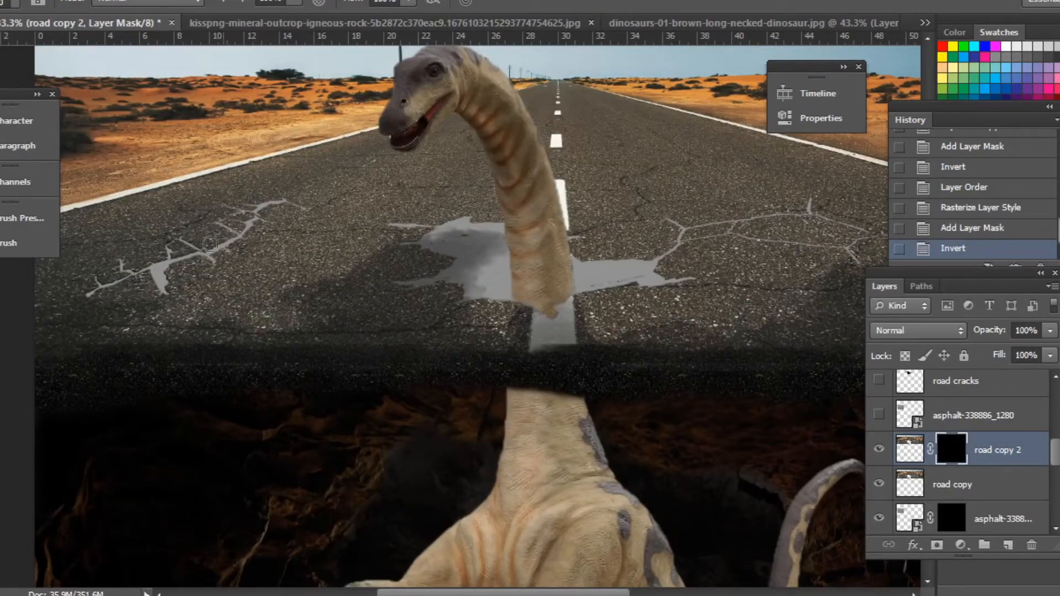
left_click_drag(287, 199, 288, 198)
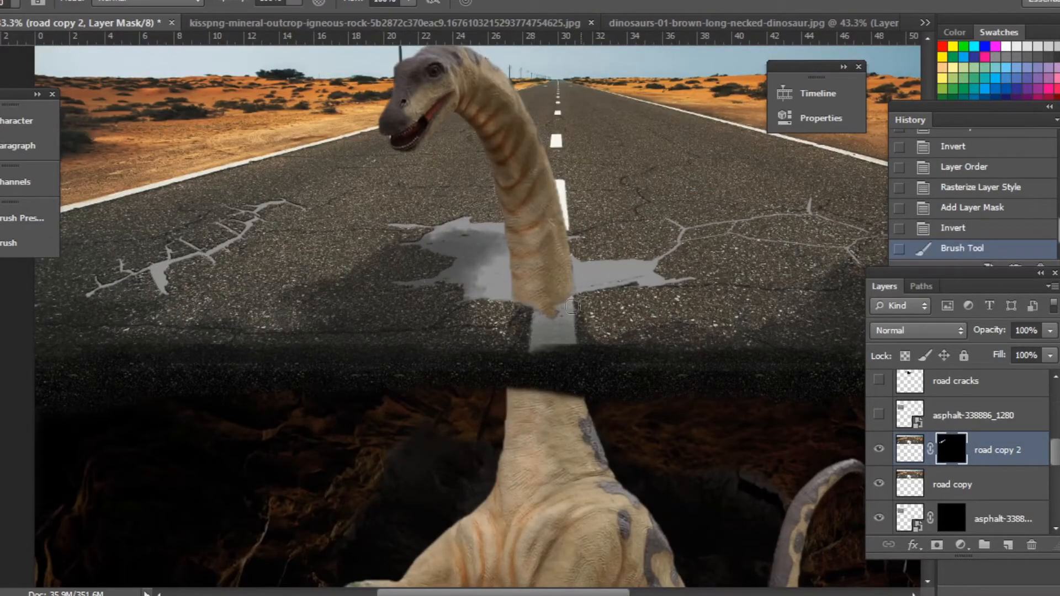
left_click_drag(457, 221, 635, 253)
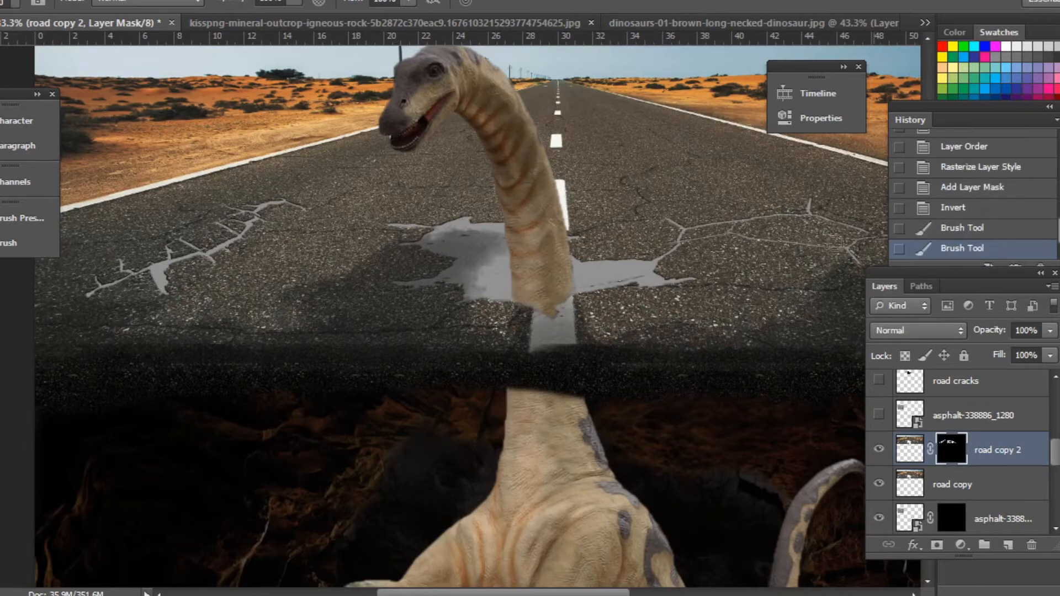
- Continue painting road copy 2's mask over the right-hand cracks and the road near the neck's base
left_click_drag(835, 243, 862, 251)
scroll(829, 247, "right", 5)
mouse_move(658, 238)
left_mouse_down()
mouse_move(728, 253)
mouse_move(669, 259)
left_mouse_up()
left_click_drag(175, 310, 361, 308)
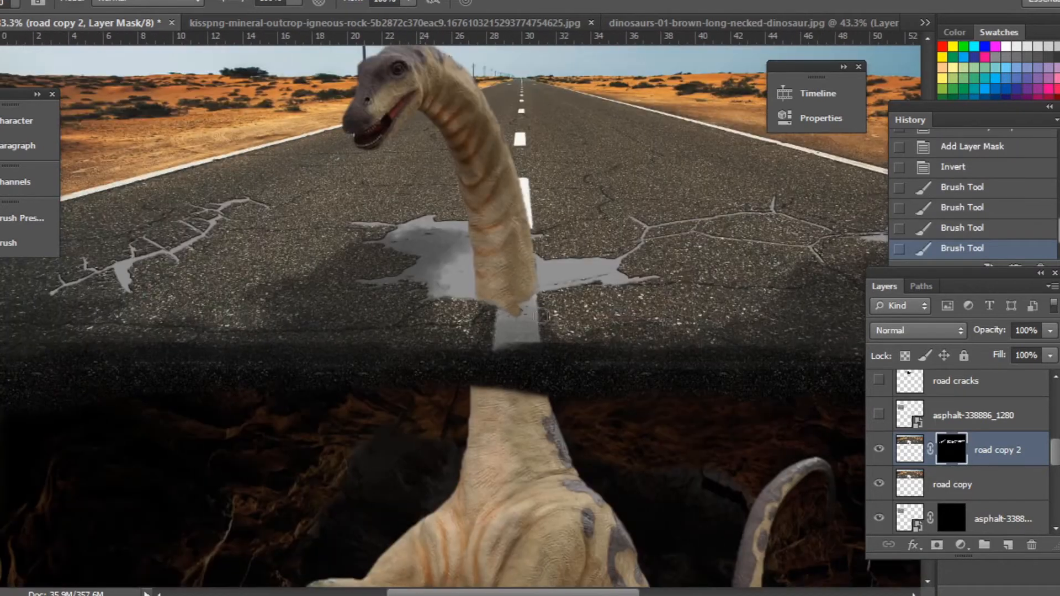
left_click_drag(543, 316, 574, 312)
left_click_drag(175, 309, 405, 309)
left_click_drag(282, 296, 332, 277)
left_click_drag(408, 160, 161, 193)
- Paint the asphalt copy's mask to reveal asphalt texture along the left end of the left crack
left_click(992, 522)
left_click(912, 518)
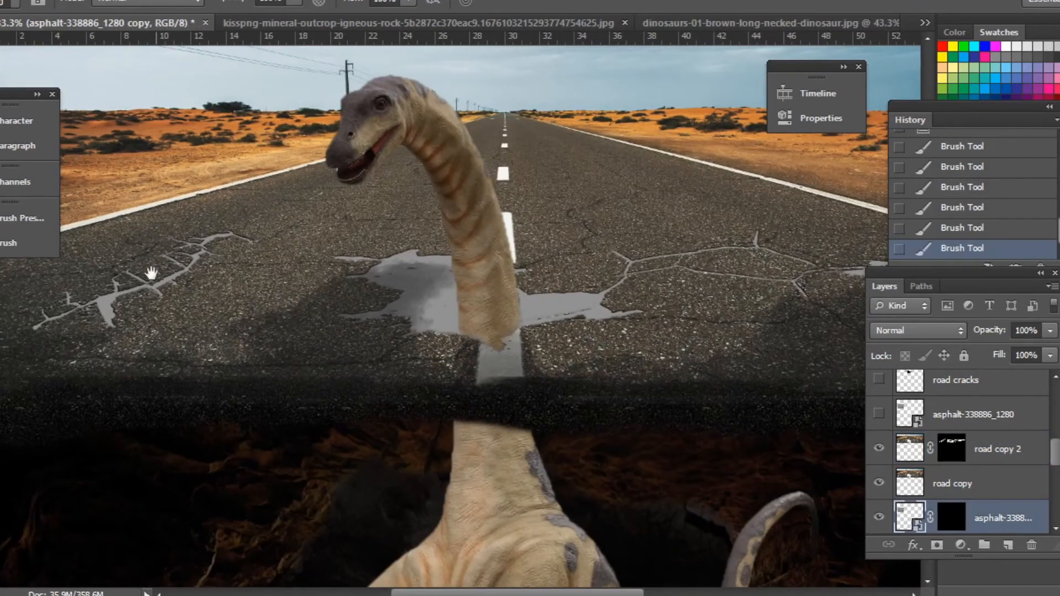
left_click_drag(103, 306, 460, 349)
left_click(461, 350, "ctrl")
left_click(460, 350, "ctrl")
left_click(460, 350, "ctrl")
left_click(460, 349, "ctrl")
key("b")
left_click(951, 520)
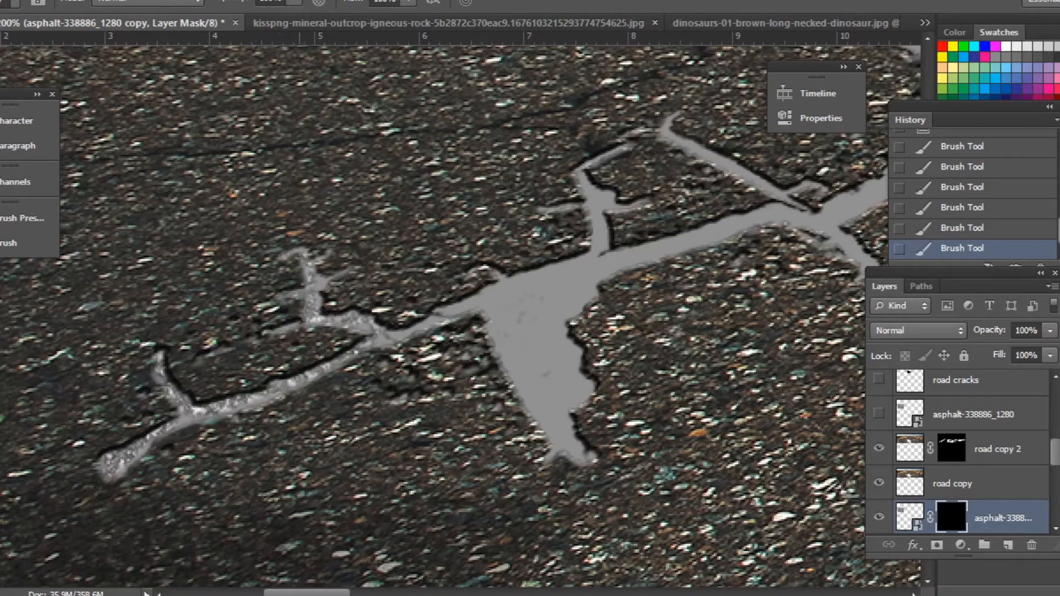
left_click_drag(459, 358, 336, 367)
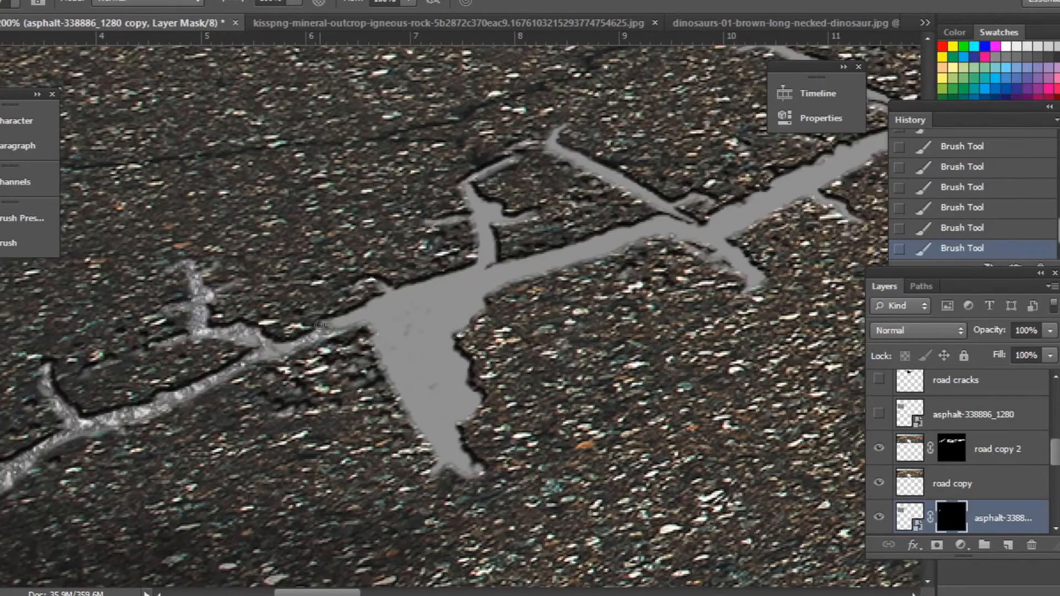
- Reveal the asphalt texture along the upper edges and branches of the left crack, from its wide wedge to its far end
key("ctrl+minus")
key("ctrl+minus")
left_click_drag(376, 318, 285, 340)
key("ctrl+plus")
key("ctrl+plus")
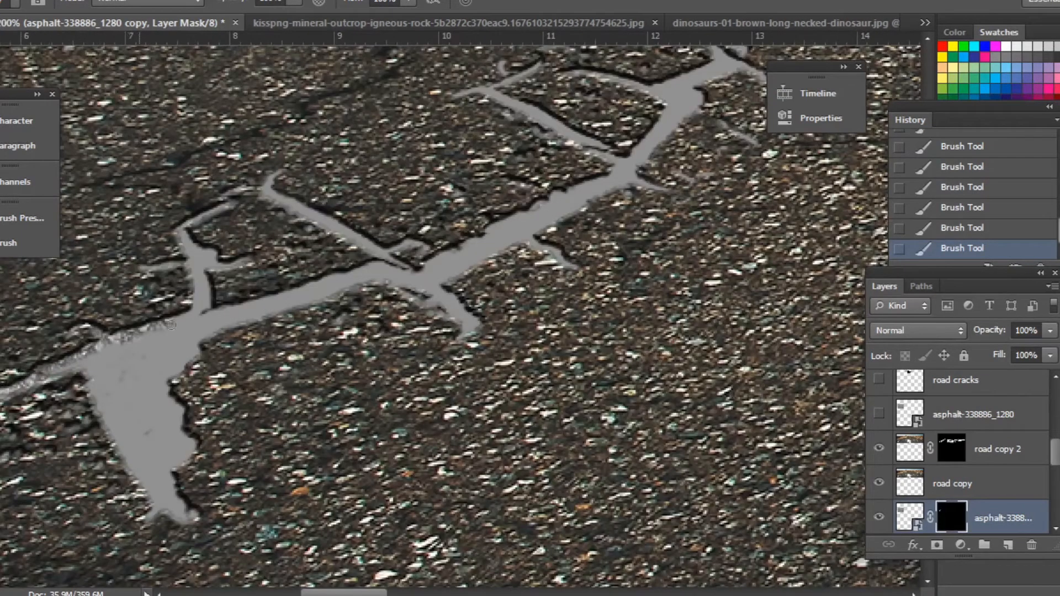
mouse_move(170, 325)
left_mouse_down()
mouse_move(199, 268)
mouse_move(204, 218)
left_mouse_up()
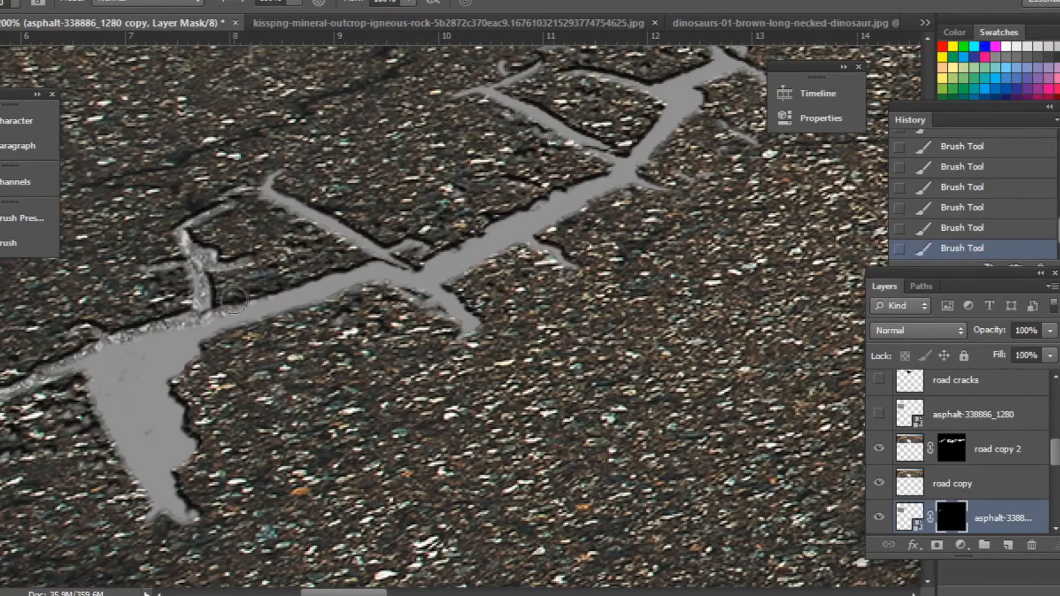
left_click_drag(335, 262, 248, 300)
left_click_drag(250, 343, 276, 322)
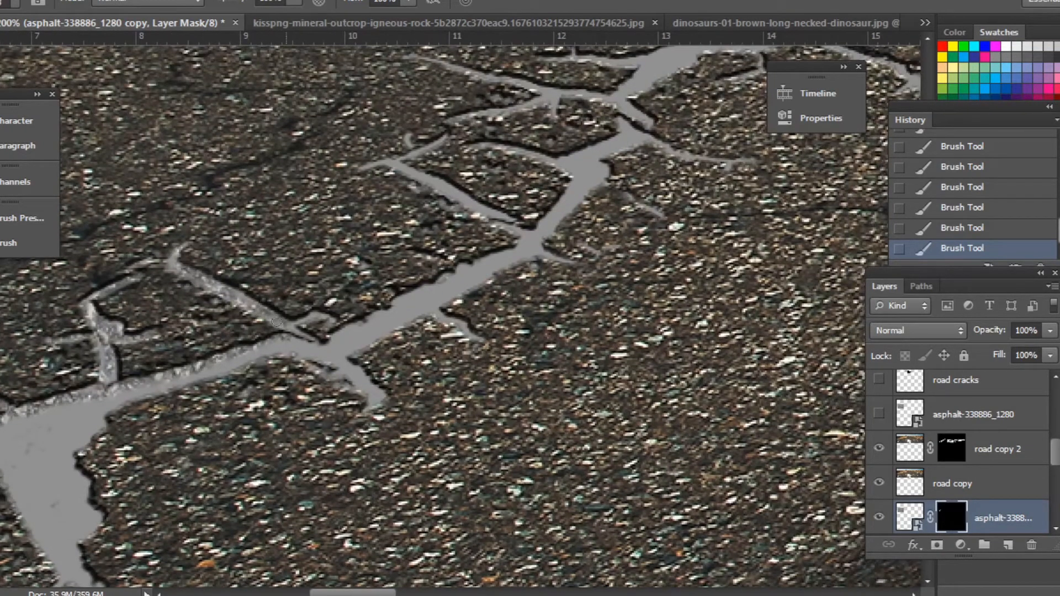
left_click_drag(351, 325, 154, 296)
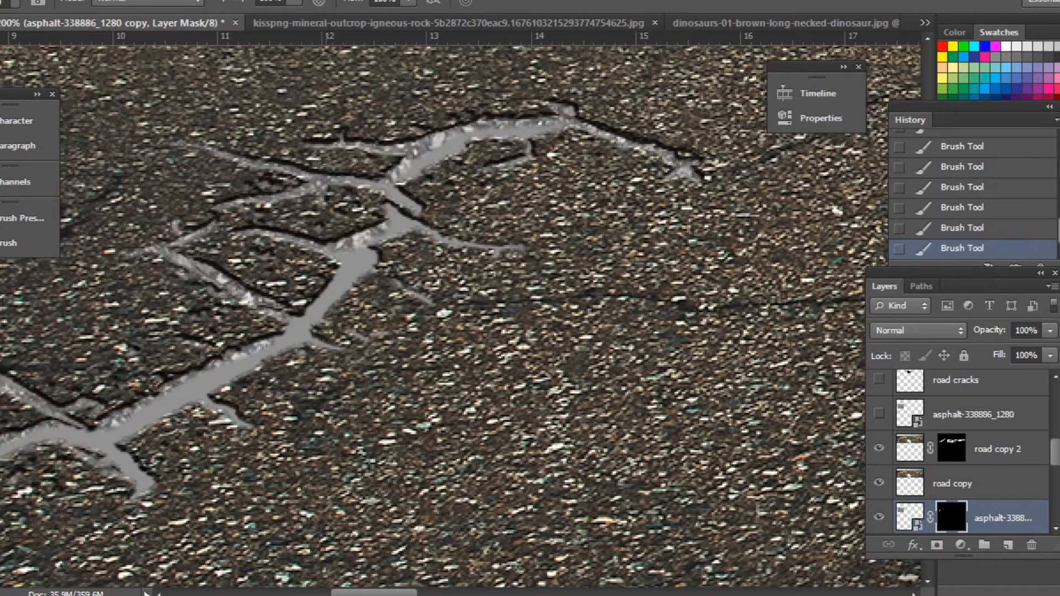
- Clip a Curves adjustment to the asphalt copy and pull its curve down to darken the crack's inner walls
key("ctrl+minus")
key("ctrl+minus")
left_click(39, 1)
left_click(910, 518)
left_click(39, 1)
mouse_move(72, 16)
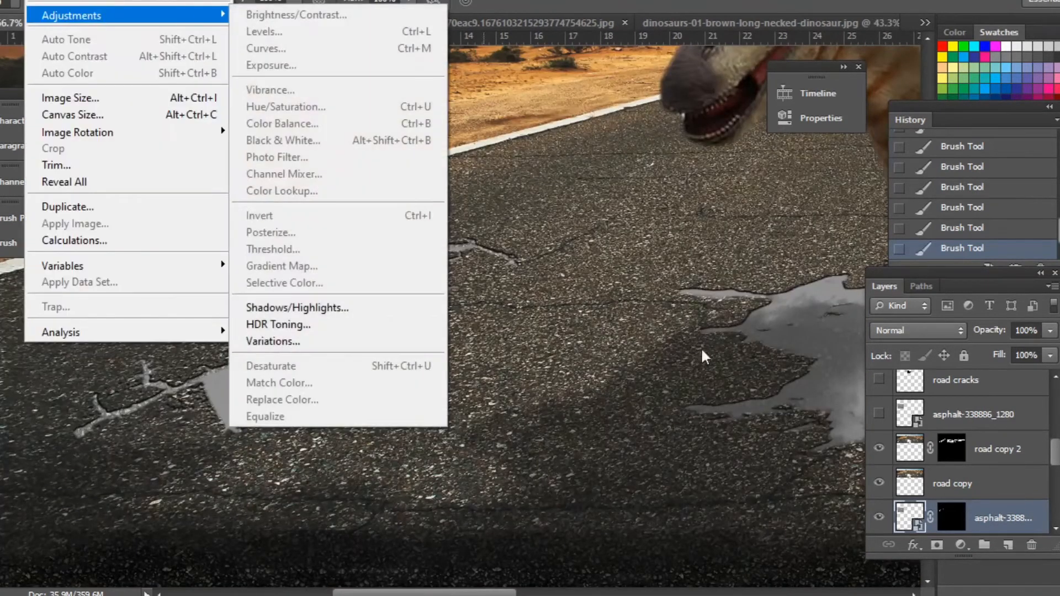
left_click(961, 545)
left_click(875, 270)
key("ctrl+alt+g")
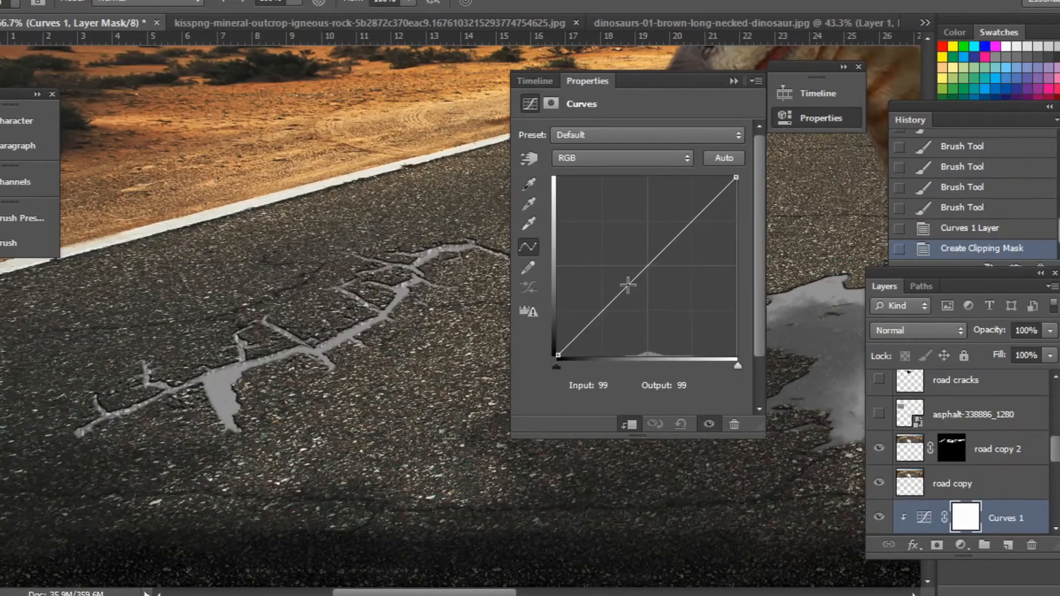
left_click_drag(628, 286, 669, 321)
left_click(734, 81)
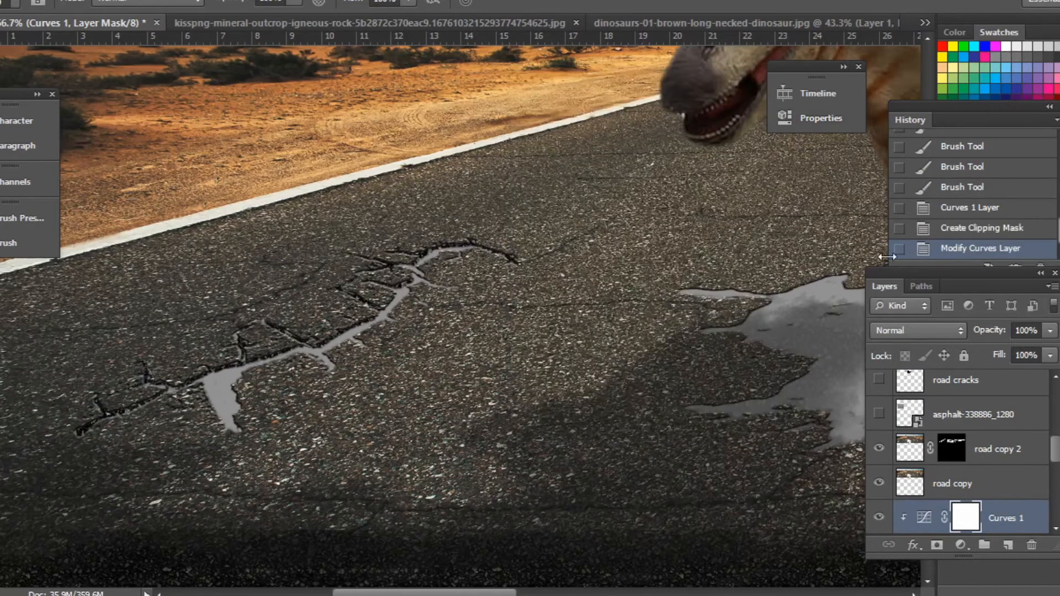
- Paint the asphalt copy's mask to add dark walls along both sides of the crack's wide wedge and its left branches
left_click_drag(373, 364, 428, 326)
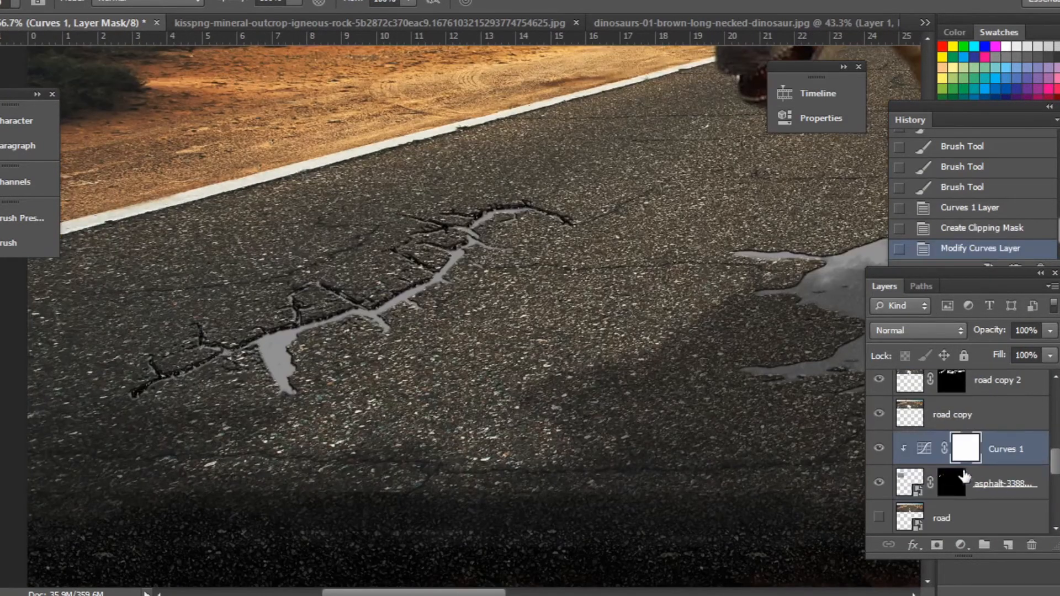
key("alt+bracketleft")
mouse_move(270, 375)
left_mouse_down()
mouse_move(259, 348)
mouse_move(307, 353)
left_mouse_up()
scroll(290, 362, "up", 3)
left_click_drag(304, 307, 330, 476)
left_click_drag(195, 290, 199, 322)
mouse_move(199, 312)
left_mouse_down()
mouse_move(282, 467)
mouse_move(309, 479)
left_mouse_up()
left_click_drag(113, 282, 11, 301)
left_click_drag(50, 304, 297, 333)
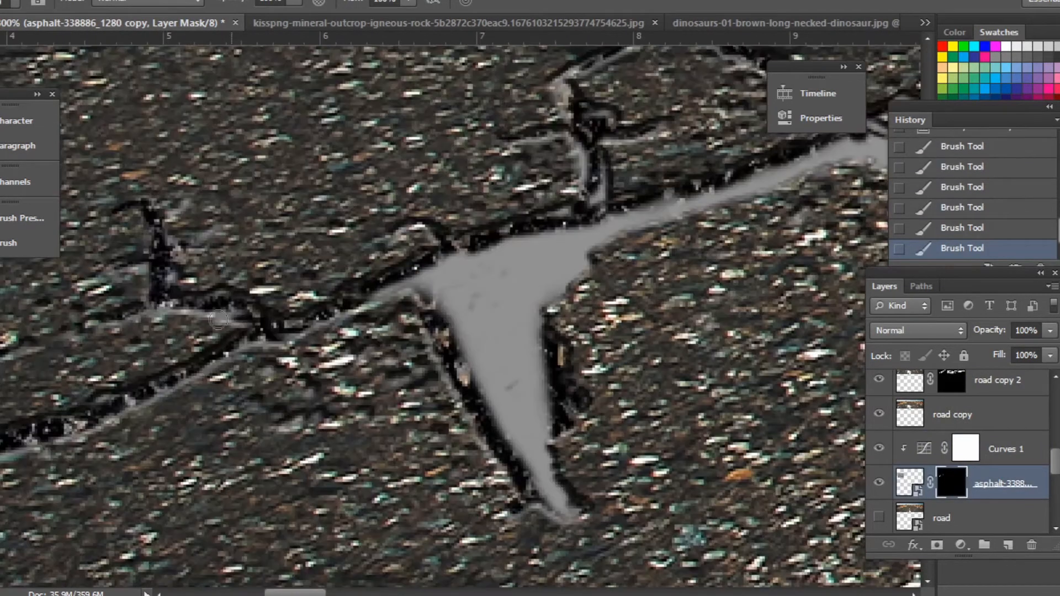
- Extend the dark asphalt walls along the upper edge of the left crack's middle section
left_click_drag(243, 312, 200, 327)
left_click_drag(395, 283, 325, 321)
left_click_drag(608, 232, 254, 329)
left_click_drag(527, 219, 465, 242)
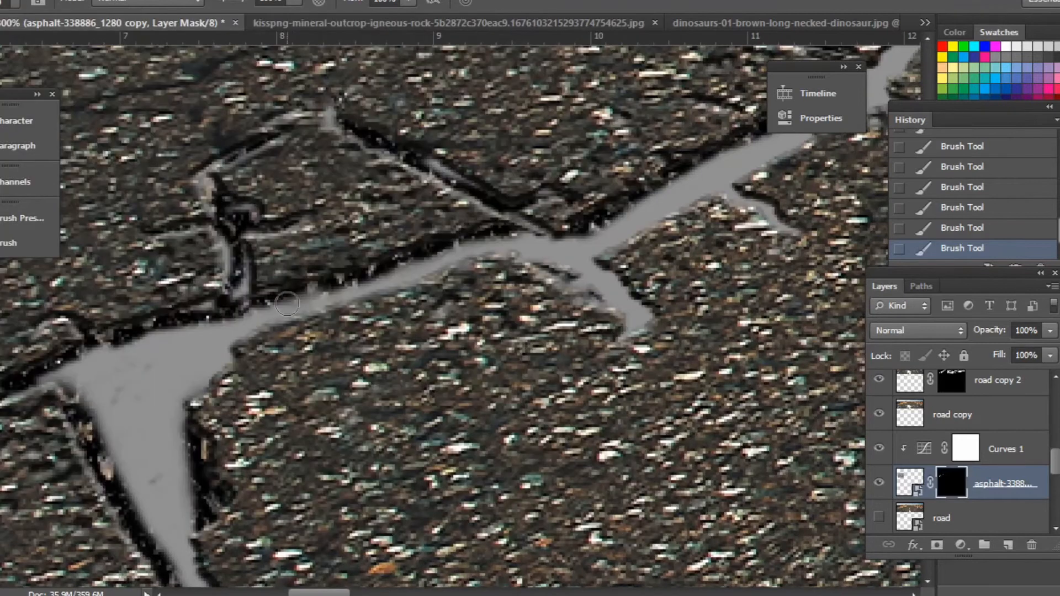
mouse_move(287, 299)
left_mouse_down()
mouse_move(639, 194)
mouse_move(351, 324)
left_mouse_up()
left_click_drag(389, 295, 510, 240)
left_click_drag(511, 238, 380, 335)
mouse_move(407, 316)
left_mouse_down()
mouse_move(463, 245)
mouse_move(363, 321)
left_mouse_up()
- Thicken the dark asphalt walls along the upper edges at the left crack's far end, and fit the whole composite in view
mouse_move(354, 202)
left_mouse_down()
mouse_move(499, 235)
mouse_move(273, 302)
left_mouse_up()
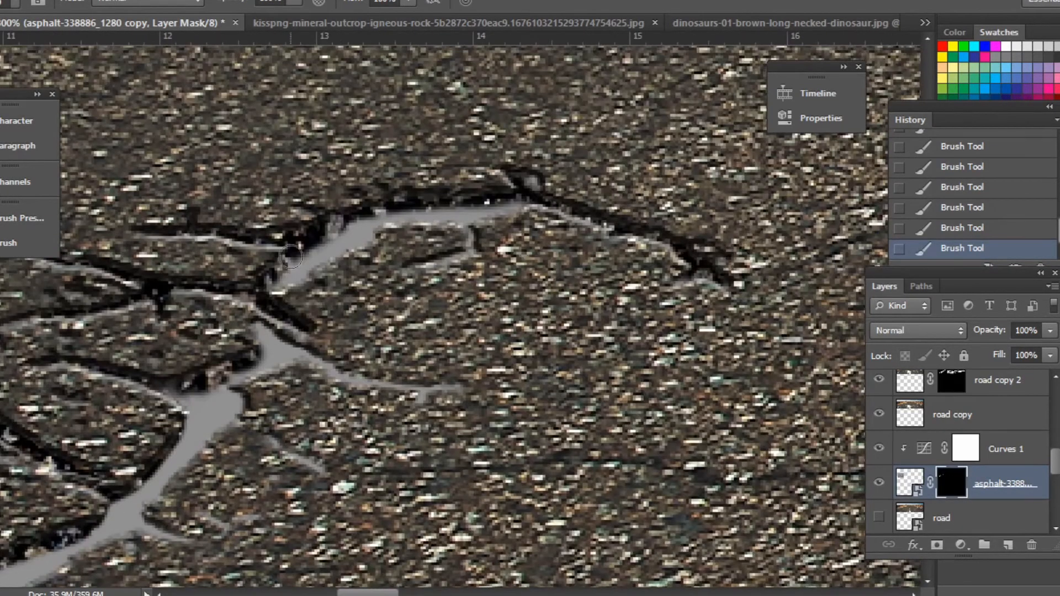
left_click_drag(348, 224, 519, 196)
left_click_drag(165, 470, 628, 120)
mouse_move(72, 441)
left_mouse_down()
mouse_move(324, 332)
mouse_move(443, 160)
left_mouse_up()
left_click_drag(269, 385, 303, 398)
key("ctrl+0")
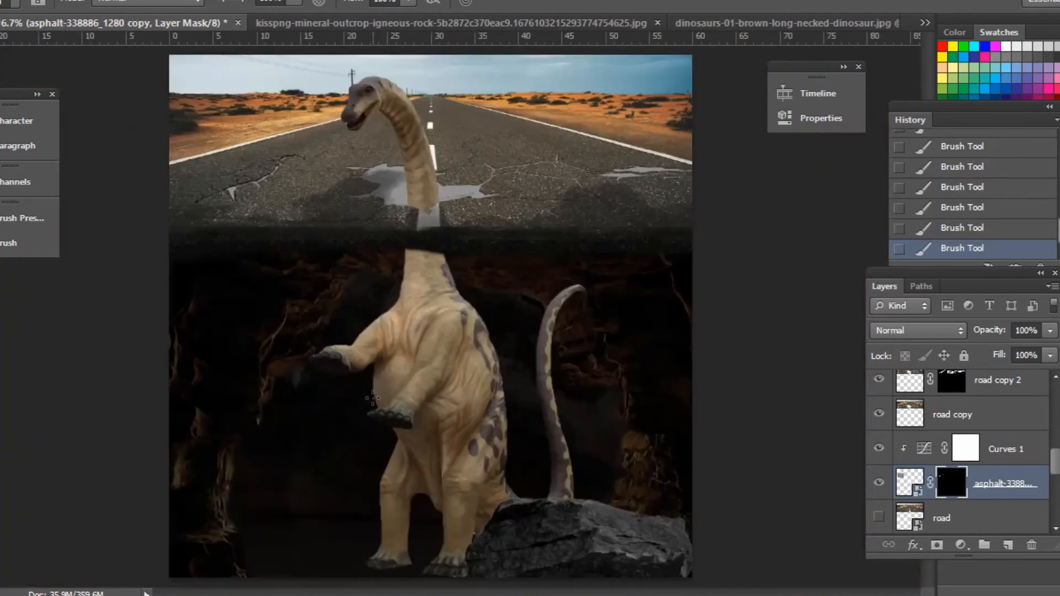
- Add an Exposure adjustment clipped to the cave sides layer and raise its exposure to brighten the cave walls
scroll(370, 132, "up", 3)
left_click_drag(160, 422, 334, 262)
key("v")
scroll(334, 265, "down", 2)
right_click(258, 341)
left_click(292, 374)
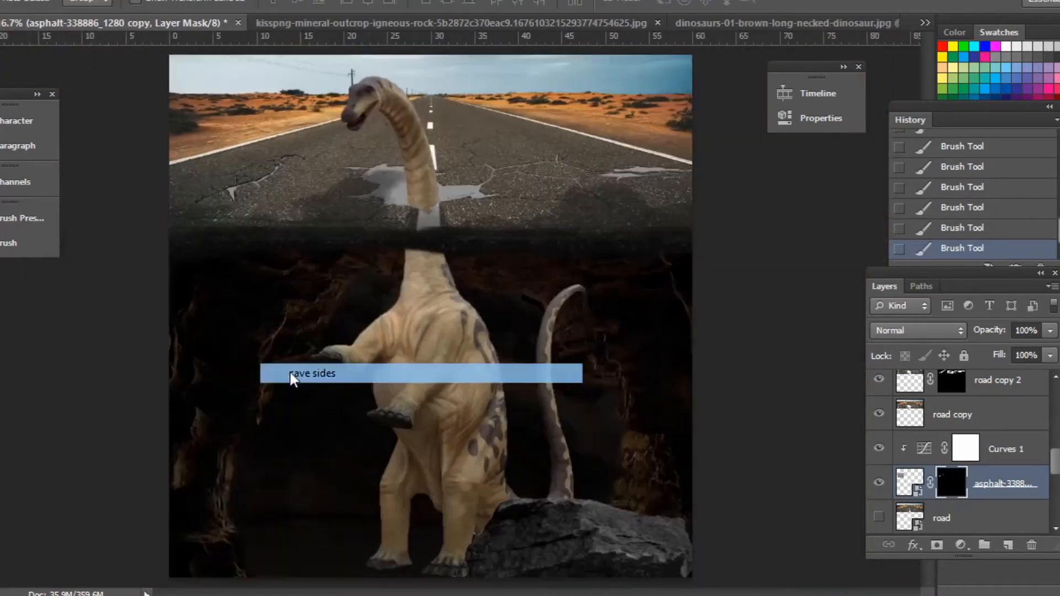
left_click(961, 546)
left_click(887, 278)
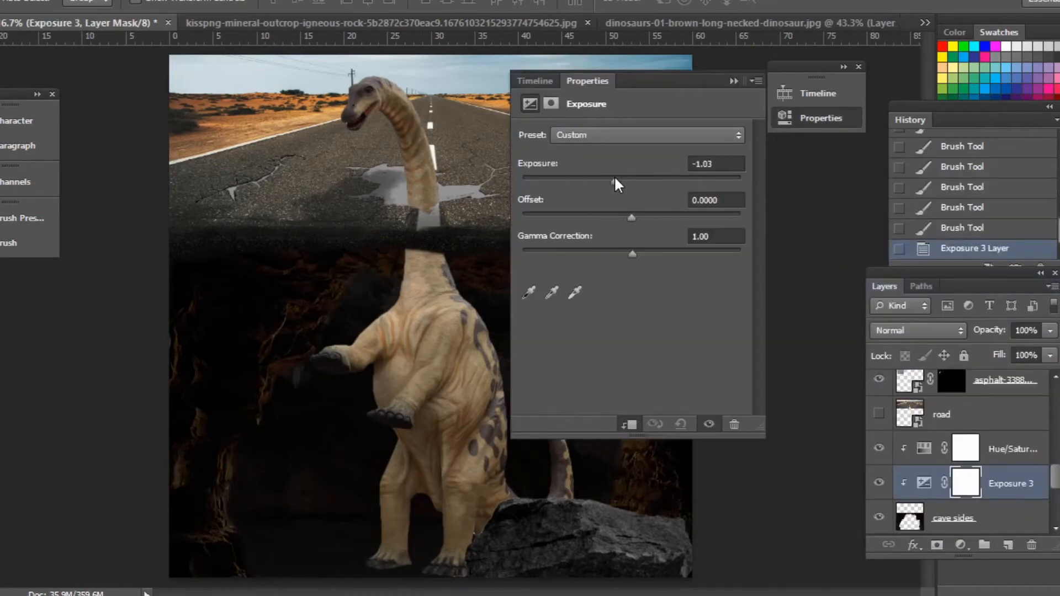
left_click_drag(615, 178, 648, 180)
left_click_drag(647, 80, 660, 126)
left_click(759, 114)
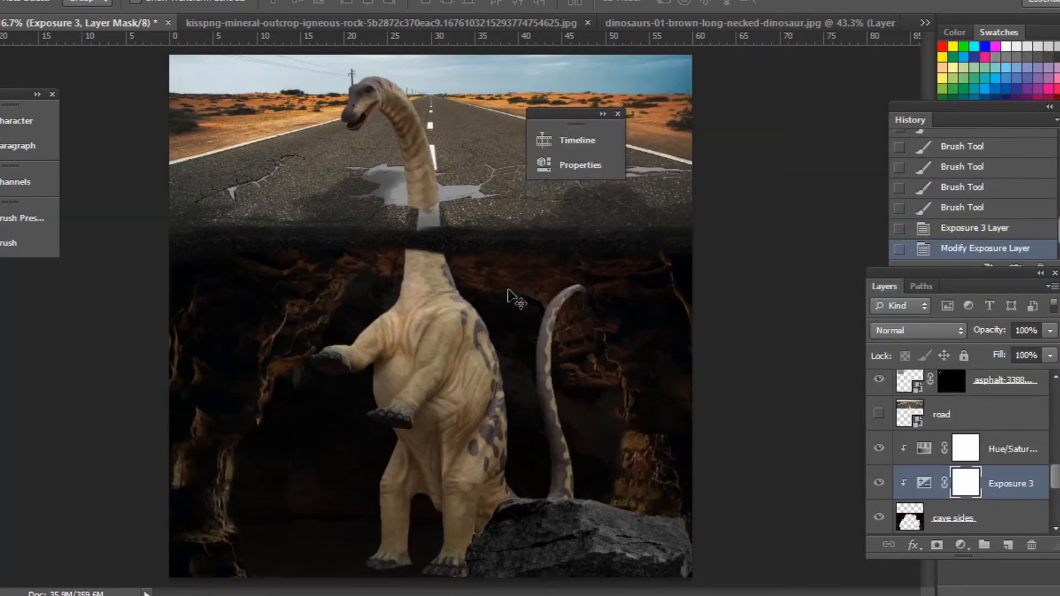
- Duplicate the cave sides layer together with its Exposure and Hue/Saturation adjustments and merge the copies into one layer
right_click(265, 290)
left_click(271, 298)
scroll(229, 253, "up", 2)
right_click(329, 352)
left_click(334, 362)
left_click(914, 521)
scroll(461, 411, "right", 2)
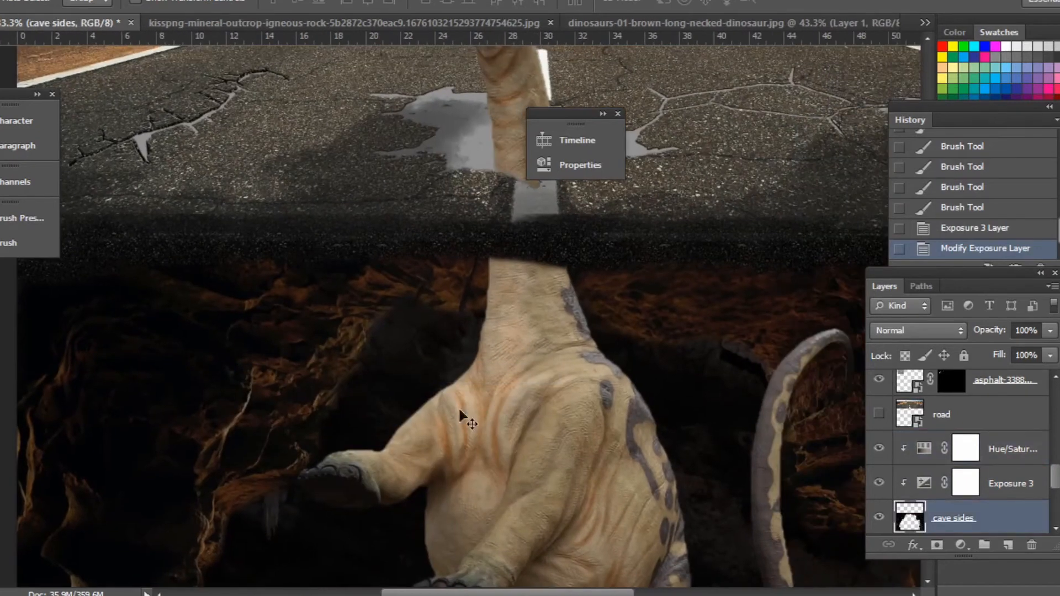
left_click(999, 487, "ctrl")
left_click(992, 452, "ctrl")
key("ctrl+j")
key("ctrl+e")
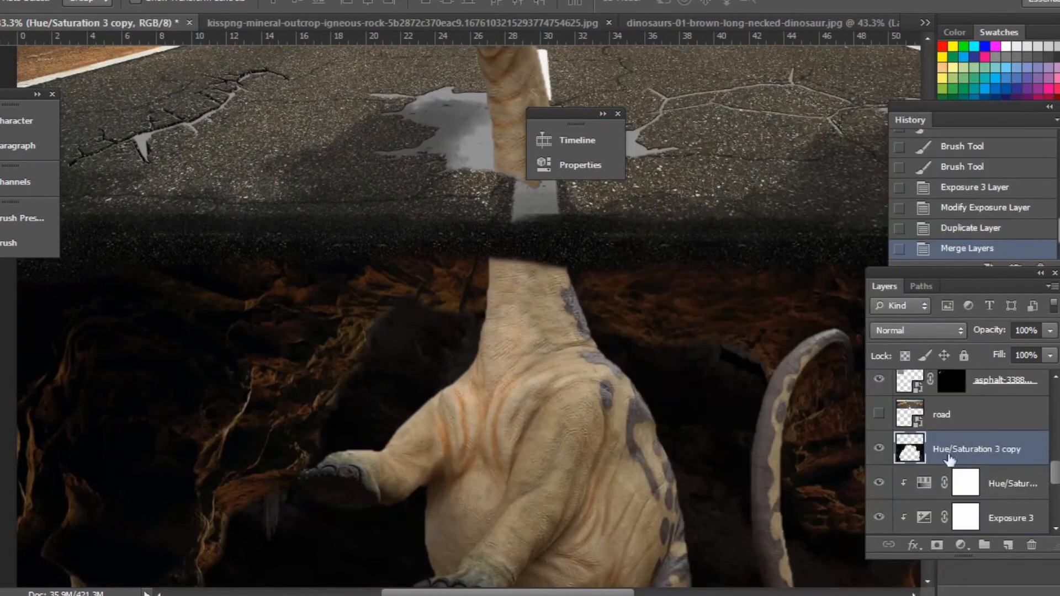
- Rename the merged layer to "under cracks" and move its cave texture up behind the road's left crack
double_click(986, 449)
type("under cracks")
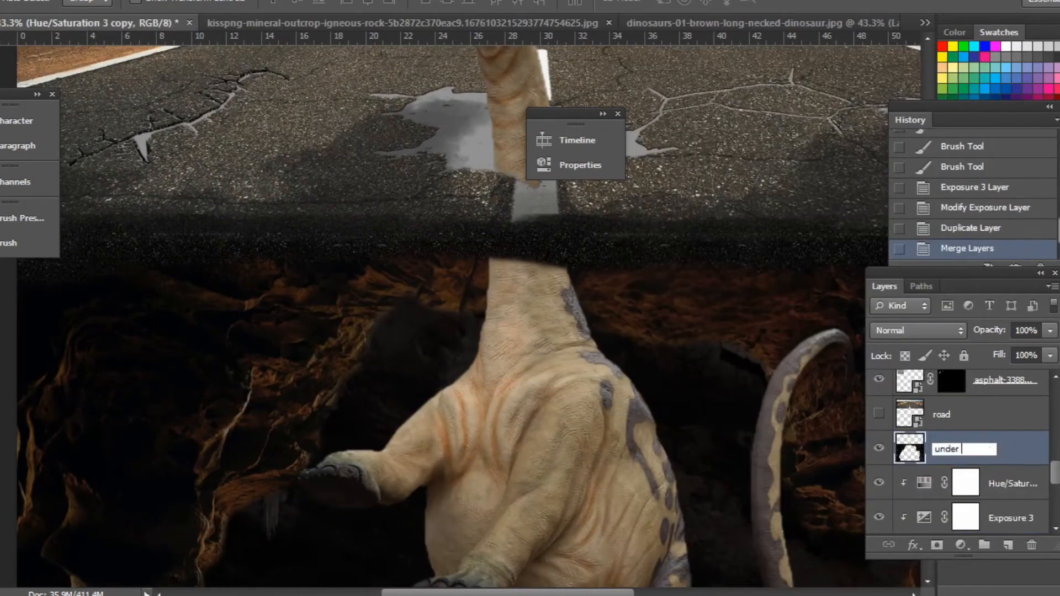
key("Return")
left_click_drag(280, 360, 463, 336)
left_click_drag(351, 448, 373, 430)
- Add an inverted layer mask to the under cracks layer and paint the cave texture into the left crack
left_click(937, 545)
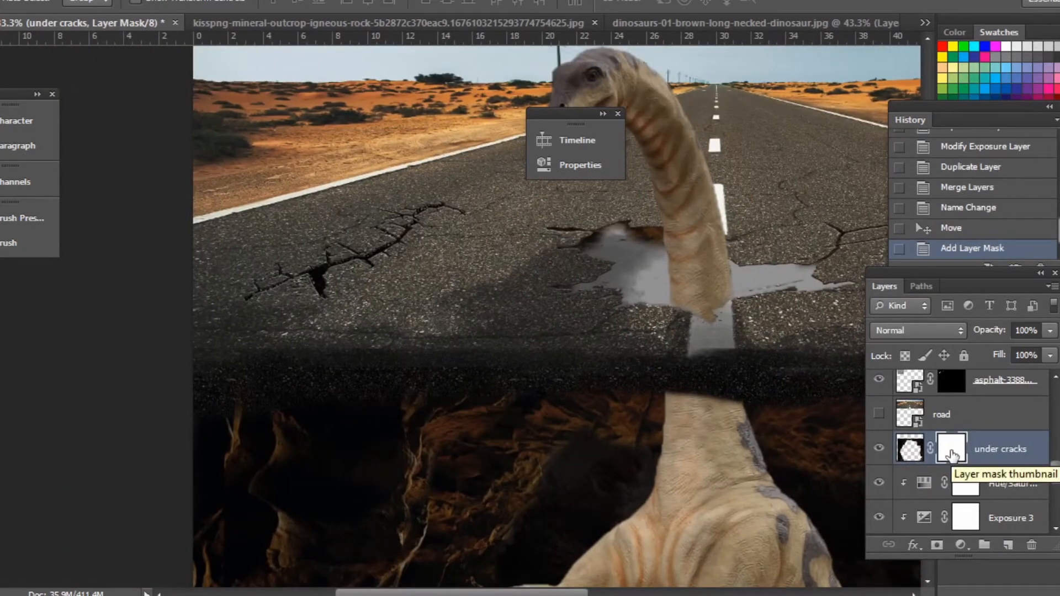
left_click_drag(953, 449, 952, 454)
key("ctrl+i")
key("ctrl+plus")
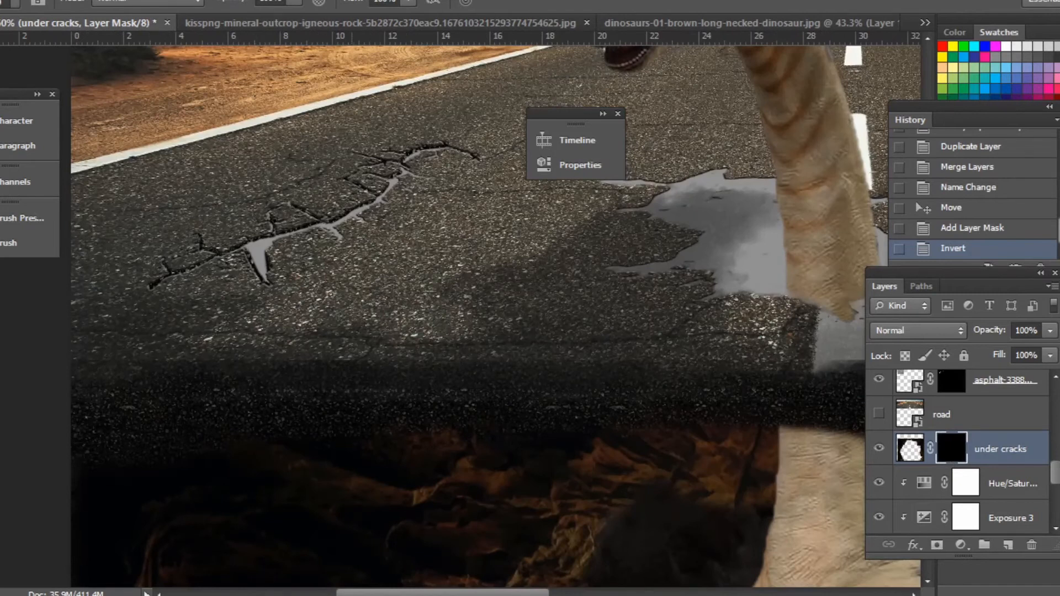
key("bracketright")
key("bracketright")
key("bracketright")
key("bracketright")
key("bracketright")
key("bracketright")
key("bracketright")
mouse_move(264, 238)
left_mouse_down()
mouse_move(433, 144)
mouse_move(262, 266)
left_mouse_up()
- Show the original asphalt layer and move its texture over the hole around the dinosaur's neck
left_click_drag(771, 227, 488, 220)
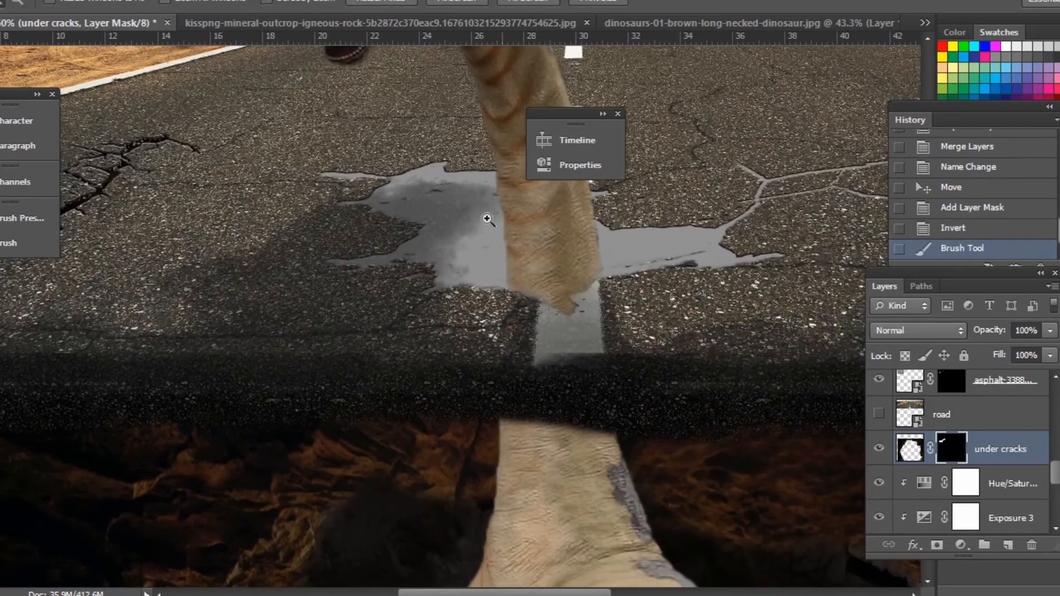
double_click(464, 226, "ctrl")
scroll(933, 428, "down", 1)
scroll(941, 448, "up", 2)
scroll(956, 420, "up", 1)
left_click(959, 445)
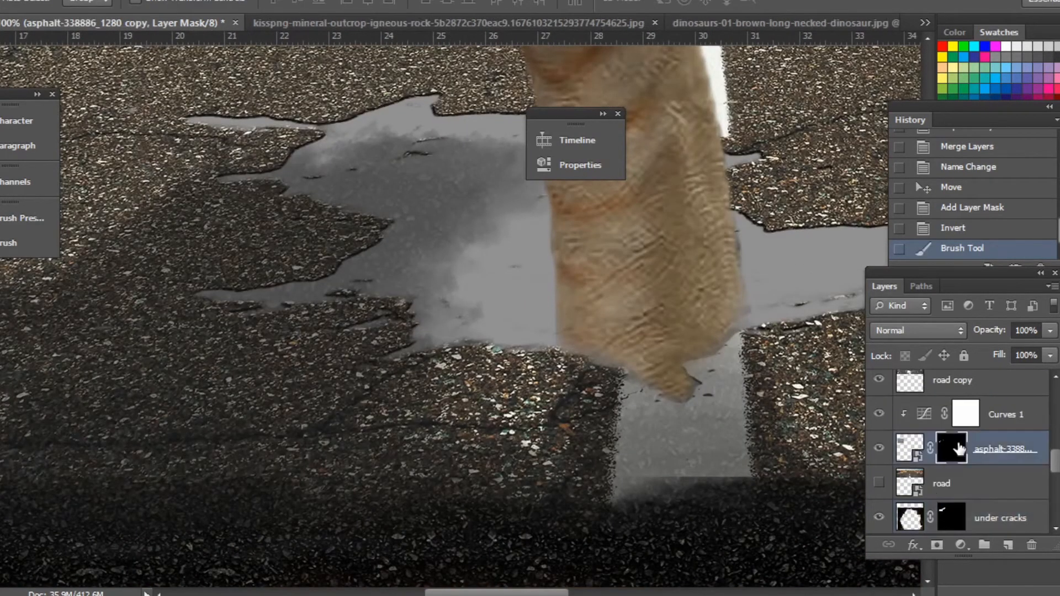
left_click(981, 413, "shift")
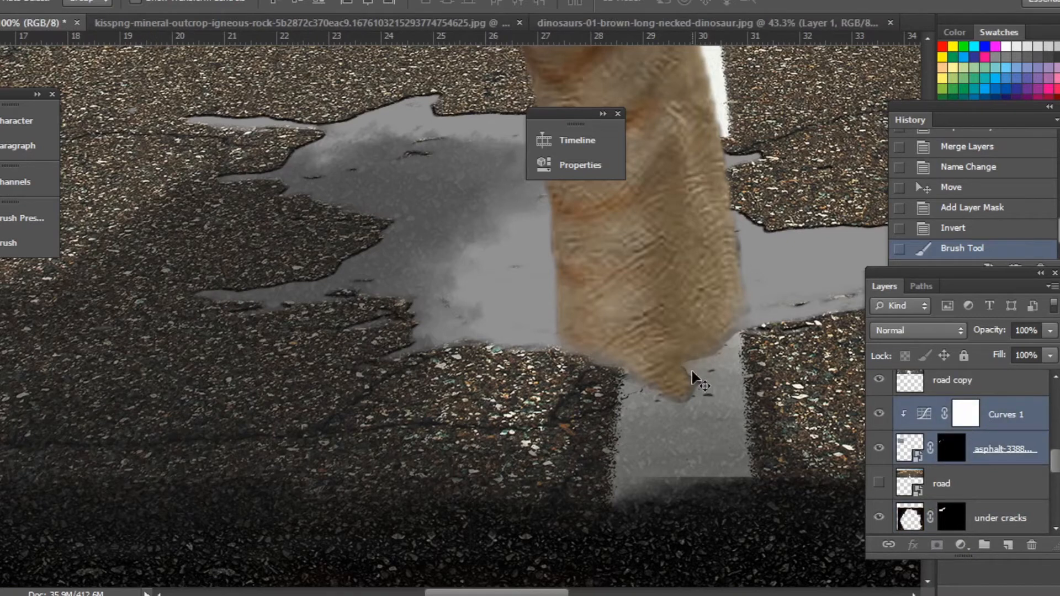
key("ctrl+minus")
key("ctrl+minus")
key("ctrl+minus")
scroll(939, 413, "up", 3)
left_click(939, 414)
left_click(879, 415)
left_click_drag(155, 251, 463, 260)
- Resize the asphalt texture over the central hole and widen its near edge with a Perspective transform
key("ctrl+t")
left_click_drag(581, 282, 629, 282)
left_click_drag(596, 314, 638, 314)
right_click(639, 315)
left_click(697, 173)
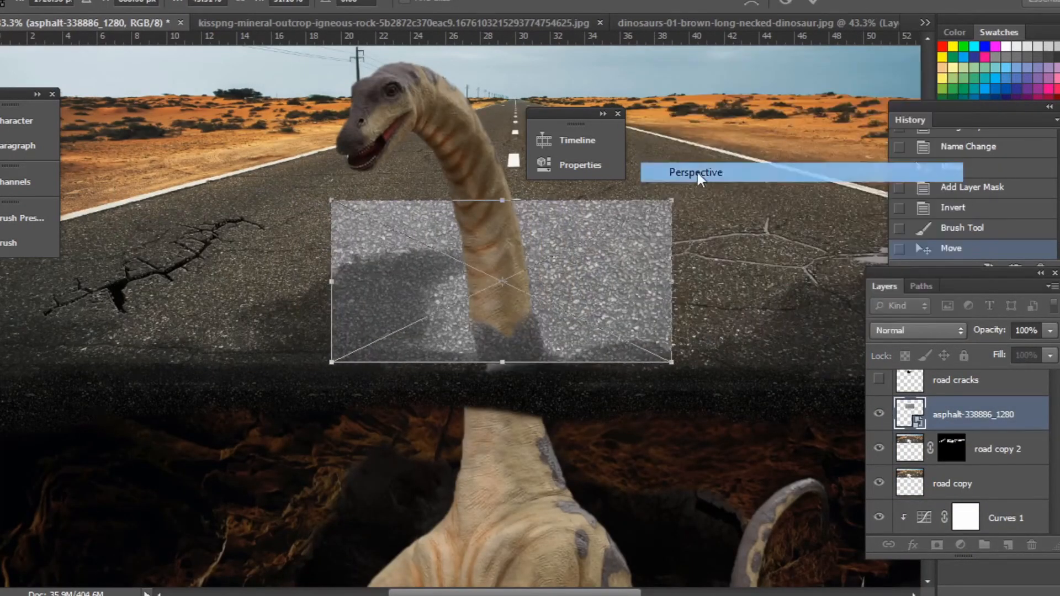
left_click_drag(671, 362, 718, 363)
key("Return")
- Move the asphalt layer below the road copy layer and rasterize it
left_click_drag(948, 408, 944, 493)
key("alt+i")
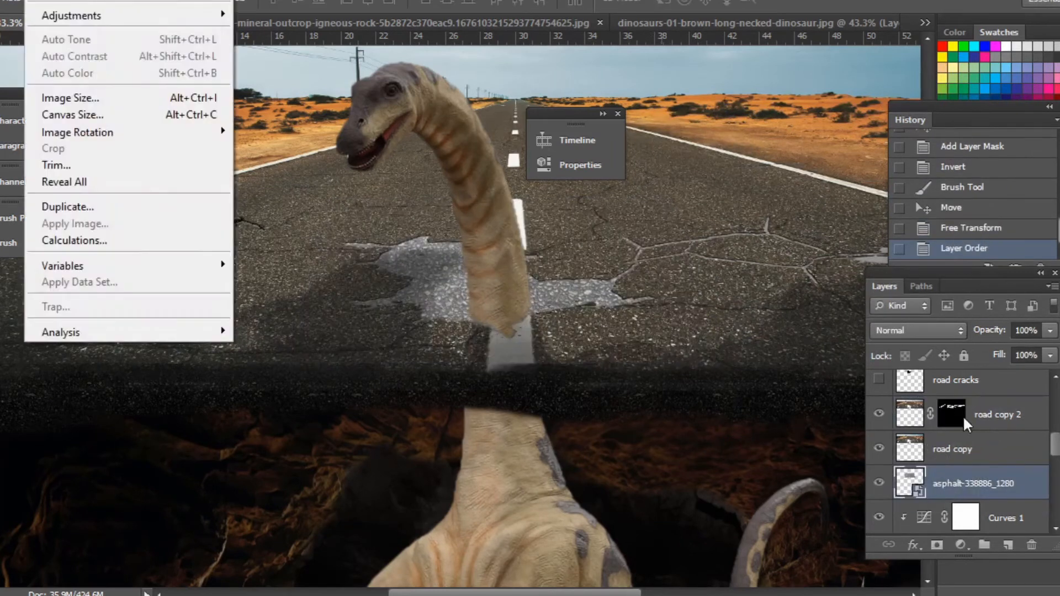
right_click(980, 484)
left_click(677, 211)
- Darken the rasterized asphalt by pulling its midtones well down with Curves
left_click(39, 1)
mouse_move(101, 16)
left_click(311, 46)
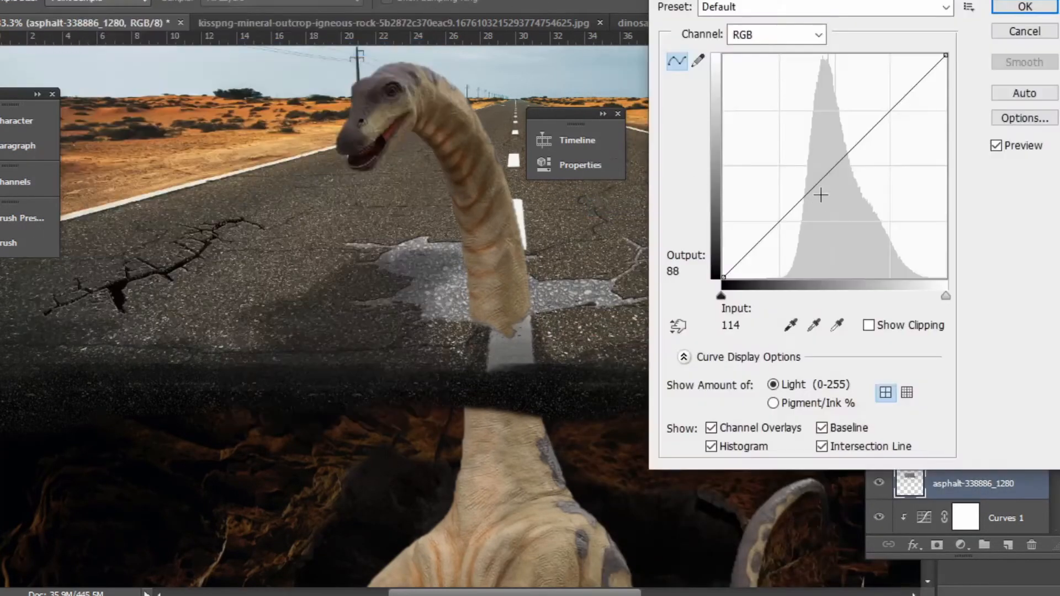
left_click_drag(821, 195, 858, 243)
left_click(1025, 7)
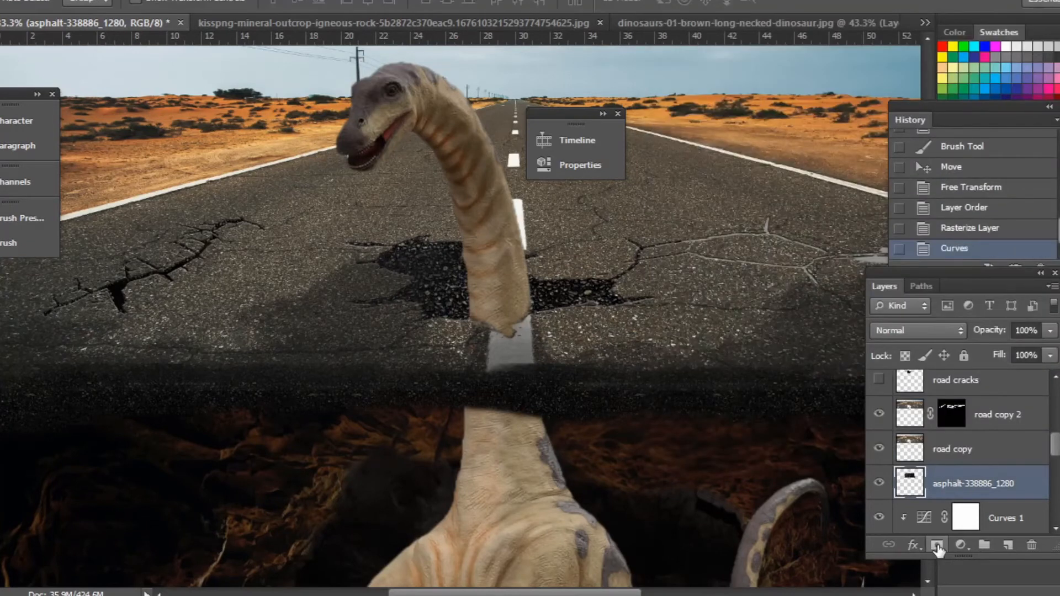
- Add an inverted layer mask to the darkened asphalt layer to hide it
left_click(937, 545)
key("ctrl+i")
scroll(407, 272, "up", 3)
- With a much smaller brush, paint dark asphalt walls along the central hole's upper edge left of the neck
key("b")
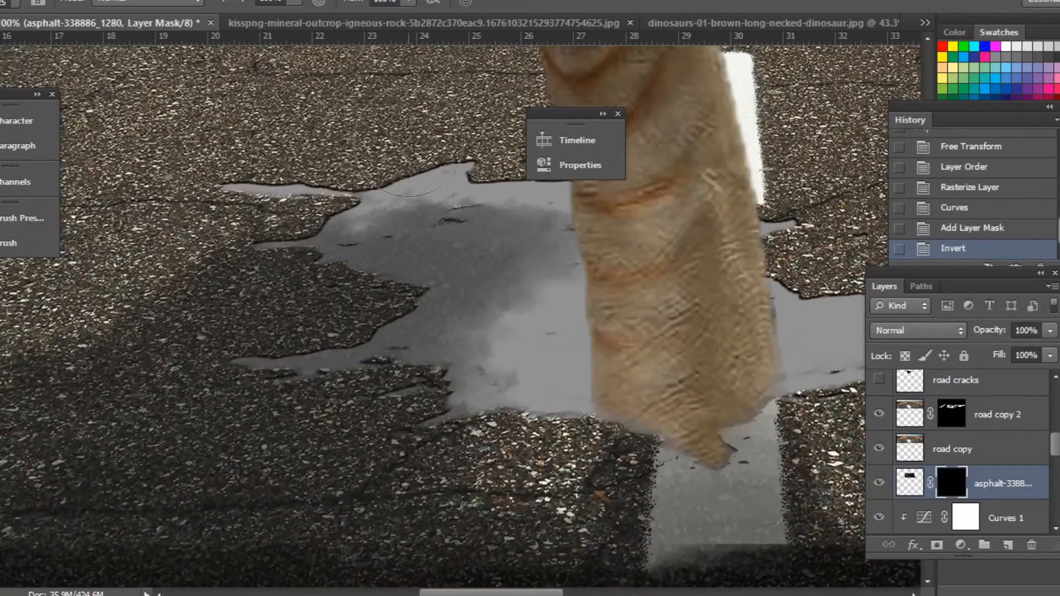
key("bracketleft")
key("bracketleft")
key("bracketleft")
key("bracketleft")
key("bracketleft")
key("bracketleft")
key("bracketleft")
key("bracketleft")
key("bracketleft")
key("bracketleft")
key("bracketleft")
mouse_move(232, 182)
left_mouse_down()
mouse_move(341, 191)
mouse_move(421, 175)
mouse_move(575, 188)
mouse_move(463, 178)
left_mouse_up()
left_click_drag(358, 198, 339, 216)
mouse_move(343, 215)
left_mouse_down()
mouse_move(302, 239)
mouse_move(264, 239)
mouse_move(324, 181)
left_mouse_up()
left_click(362, 202)
left_click(270, 213)
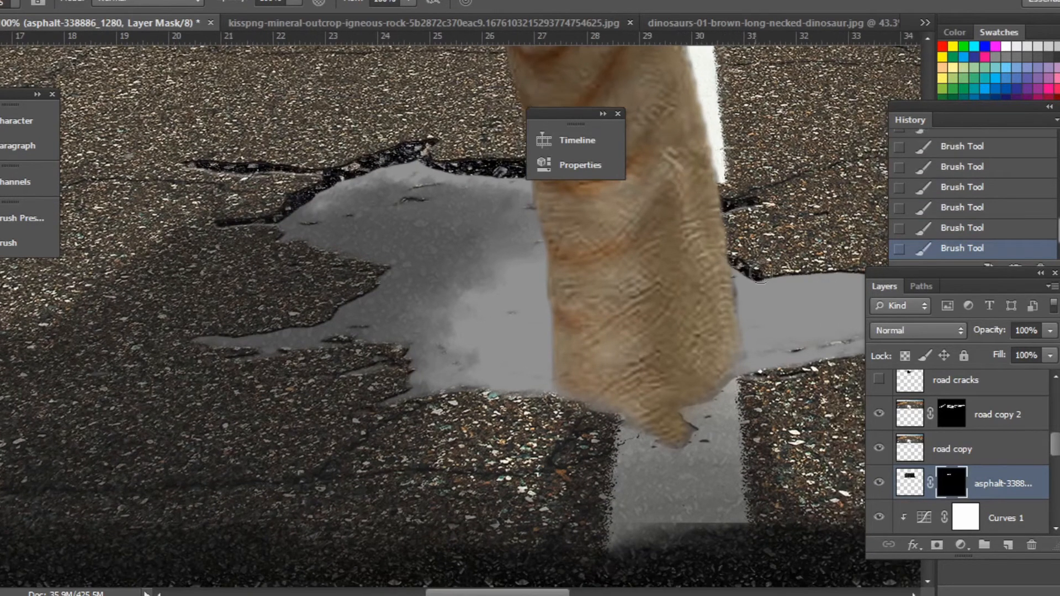
- Paint dark asphalt walls along the hole's upper edge right of the neck, its adjoining crack and its right tip
left_click_drag(751, 268, 502, 213)
left_click_drag(491, 219, 504, 229)
left_click_drag(567, 114, 27, 259)
mouse_move(515, 232)
left_mouse_down()
mouse_move(689, 222)
mouse_move(807, 177)
mouse_move(488, 318)
left_mouse_up()
left_click_drag(487, 314, 500, 253)
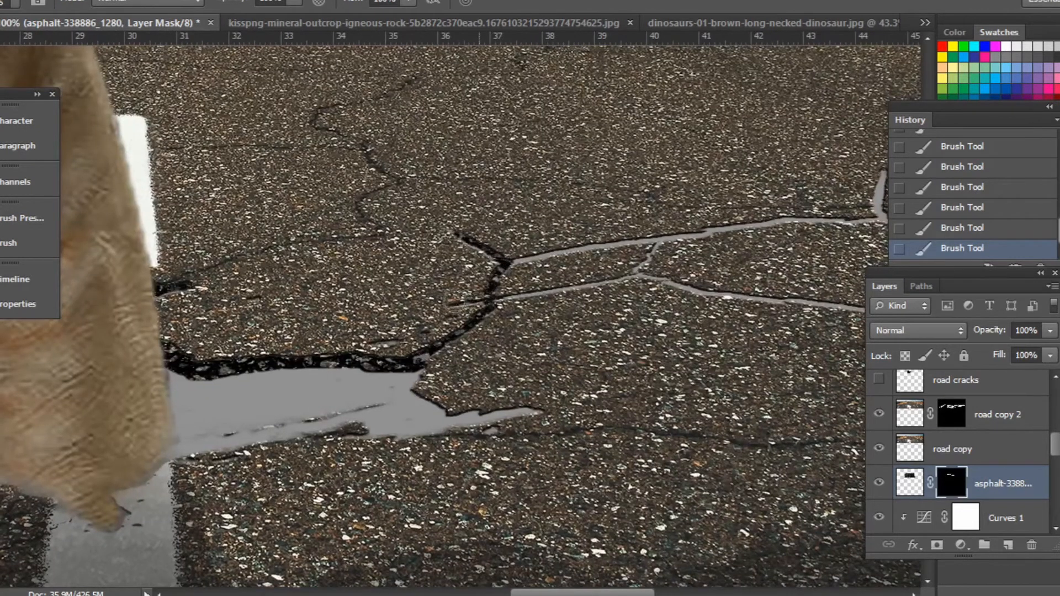
left_click_drag(327, 364, 393, 278)
mouse_move(482, 283)
left_mouse_down()
mouse_move(570, 339)
mouse_move(504, 325)
left_mouse_up()
left_click_drag(343, 332, 507, 262)
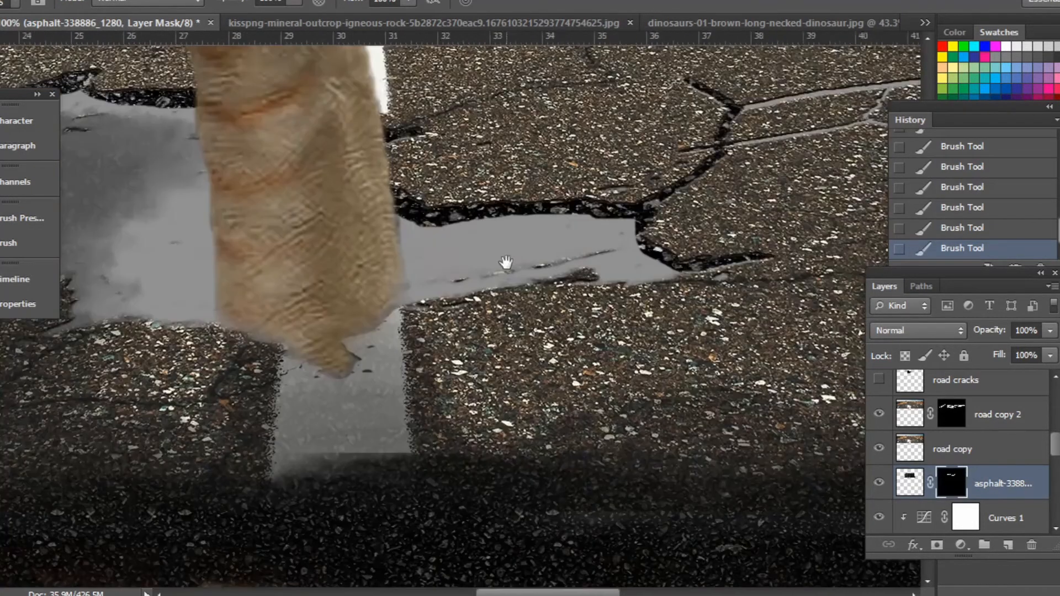
scroll(456, 399, "down", 1)
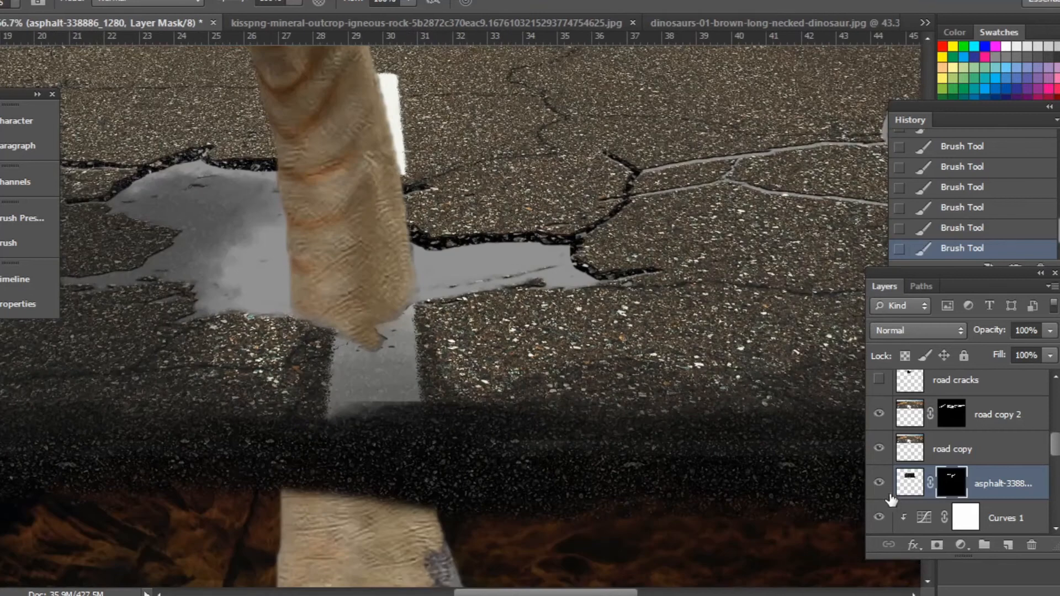
left_click(950, 485, "shift")
left_click(950, 485, "shift")
key("ctrl+z")
left_click(945, 249)
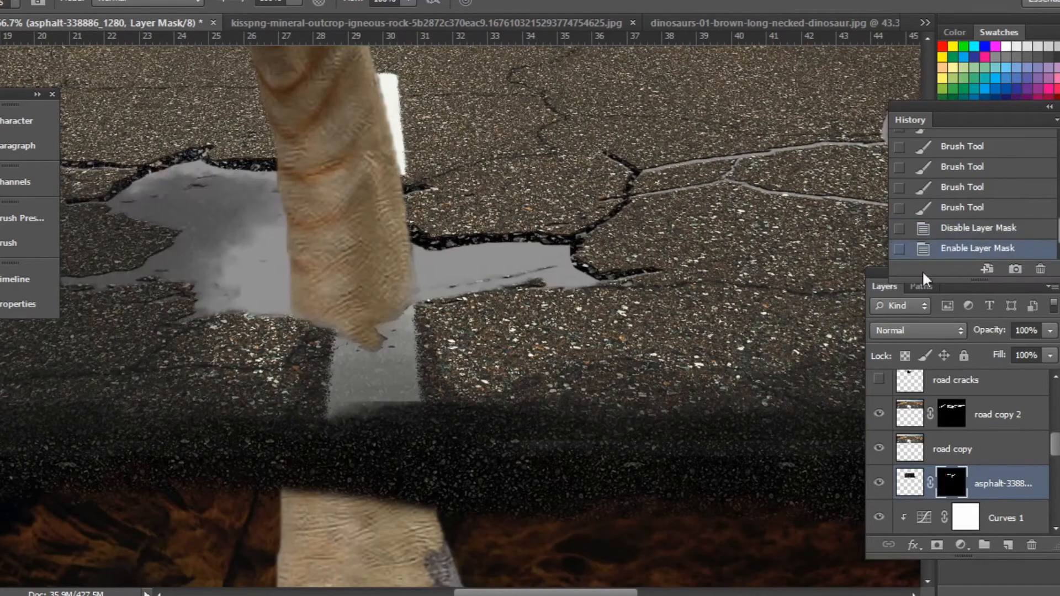
left_click_drag(511, 286, 751, 305)
key("ctrl+alt+z")
key("ctrl+alt+z")
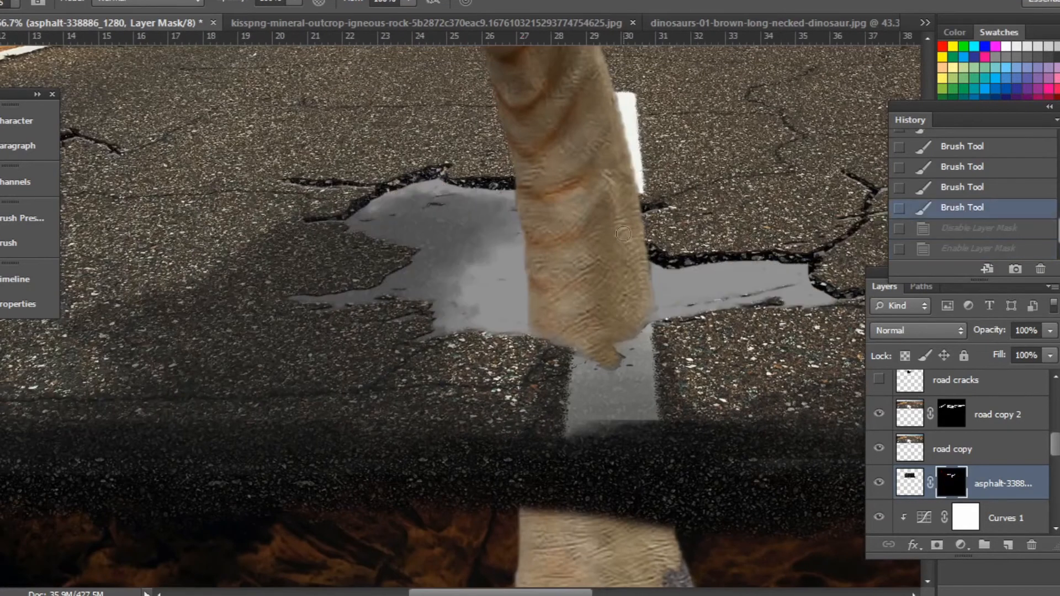
- Paint dark asphalt walls along the upper edge of the central hole's lower-left branch
left_click(508, 330)
mouse_move(417, 256)
left_mouse_down()
mouse_move(301, 299)
mouse_move(410, 249)
left_mouse_up()
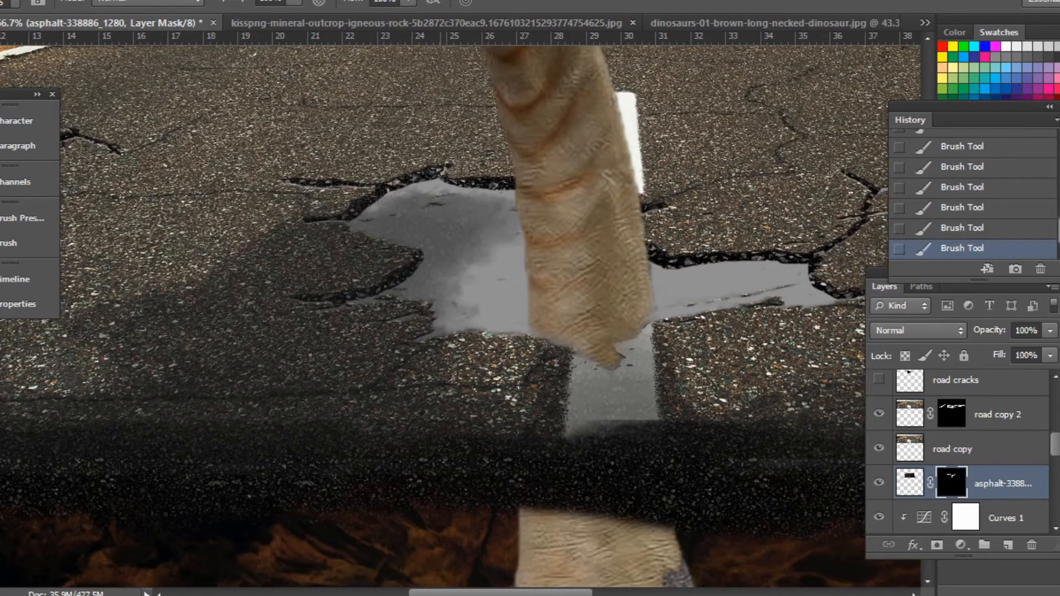
left_click_drag(293, 241, 199, 211)
scroll(386, 276, "down", 4)
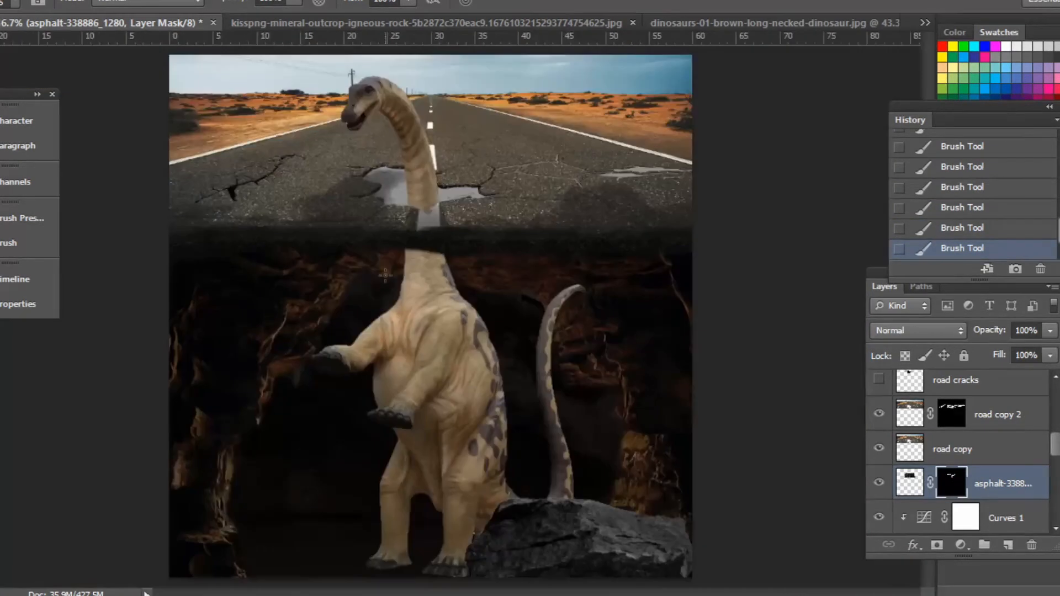
- Try to paint out the stray crack fragments inside the central hole on the road copy 2 mask
left_click(397, 172, "ctrl")
key("b")
left_click(879, 414)
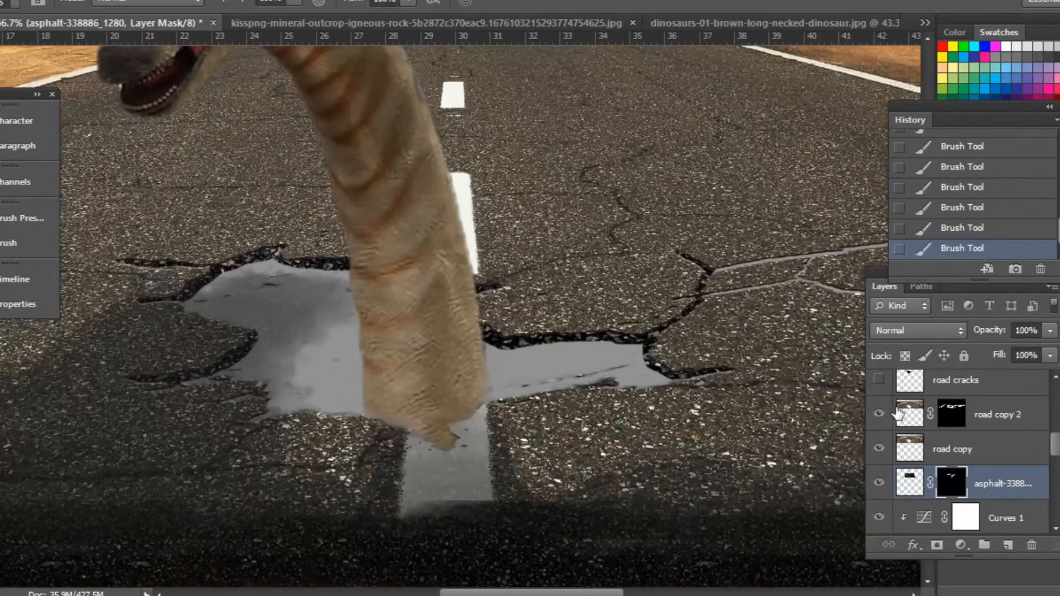
left_click(952, 414)
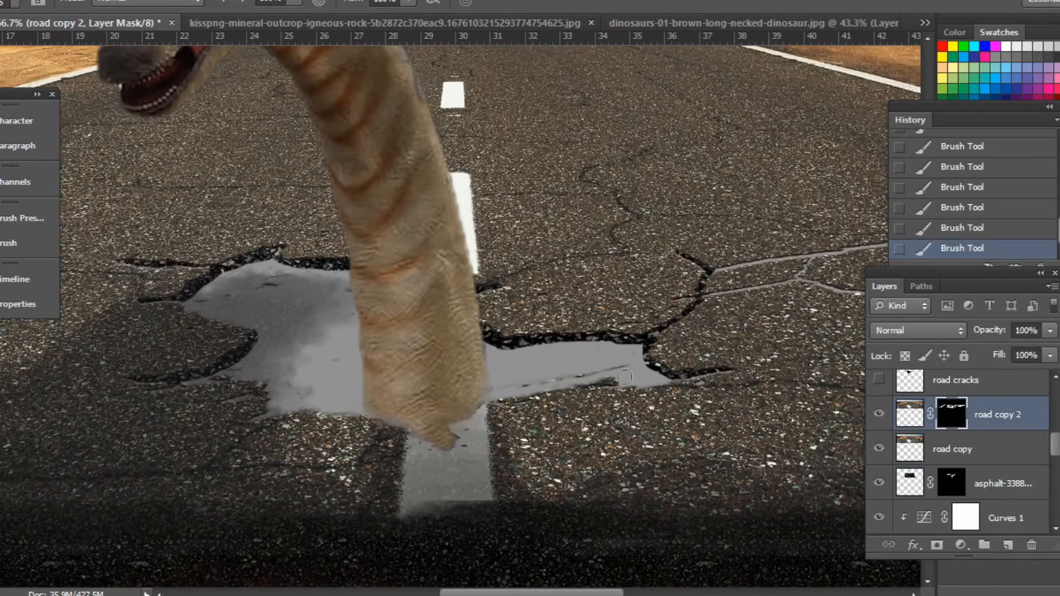
left_click(955, 237)
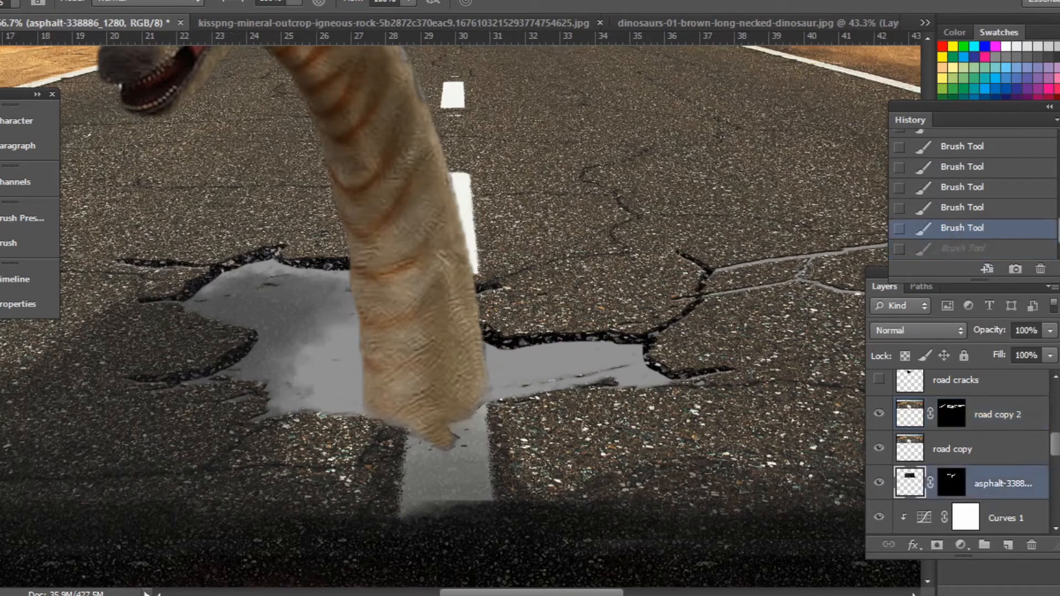
left_click(955, 249)
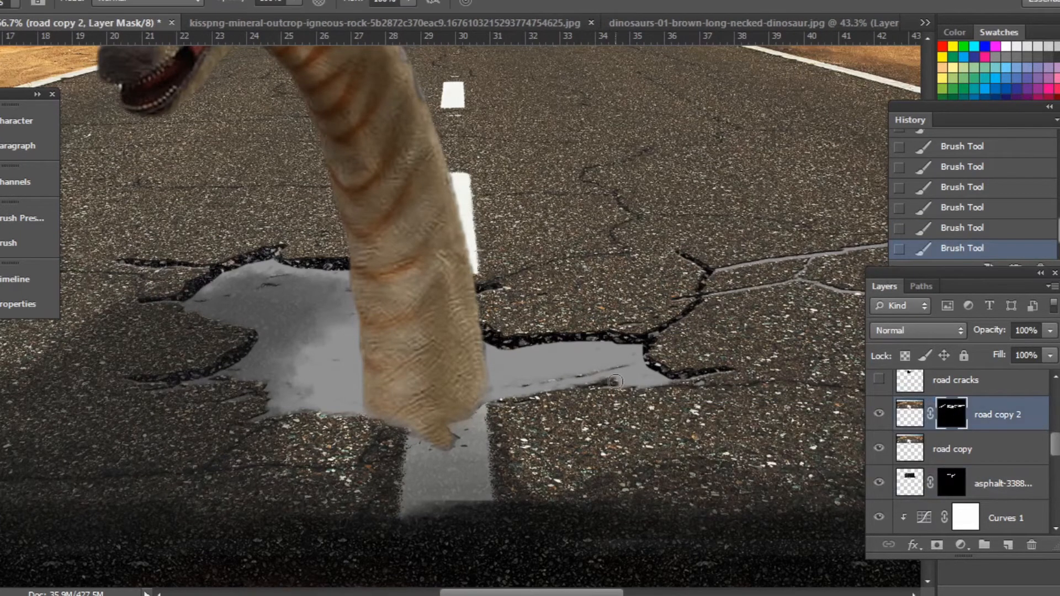
- Add a white layer mask to the road copy layer and paint out the stray crack fragments inside the central hole
left_click(914, 453)
left_click(938, 545)
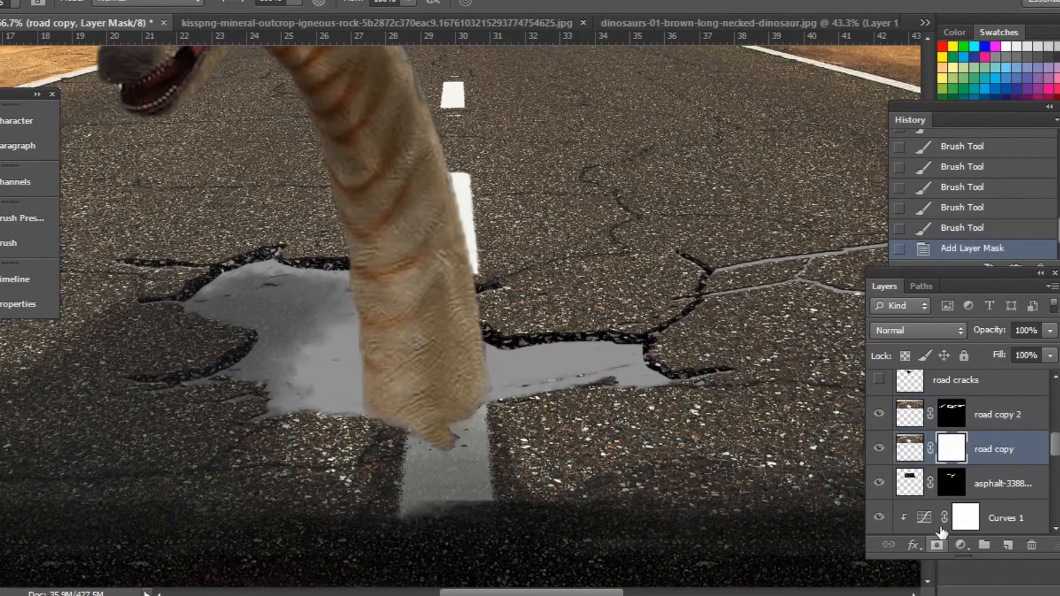
key("ctrl+i")
key("ctrl+z")
left_click_drag(594, 380, 302, 388)
left_click(265, 285)
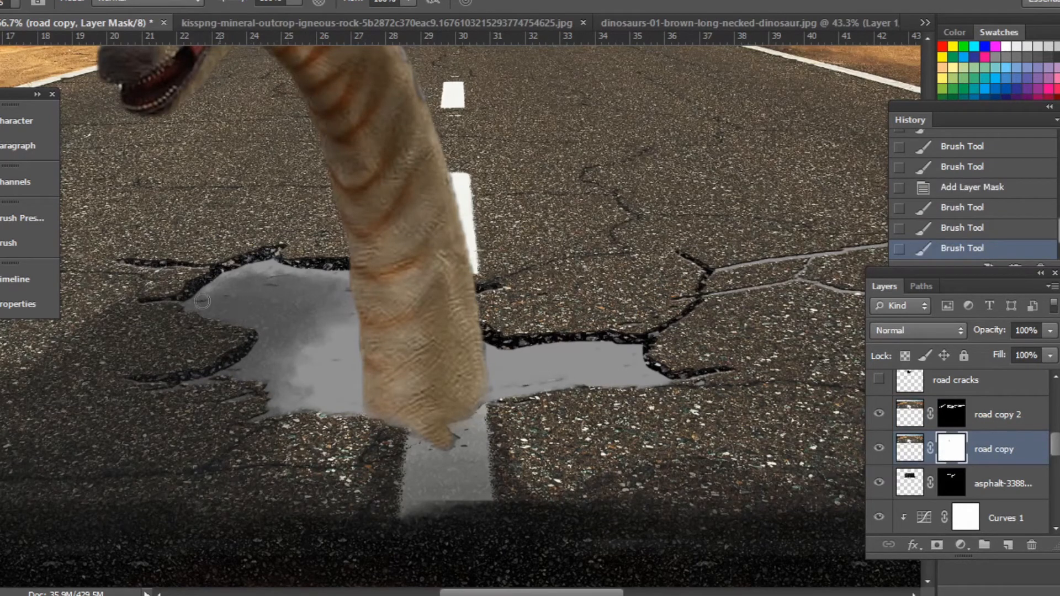
left_click(330, 323)
left_click(721, 370)
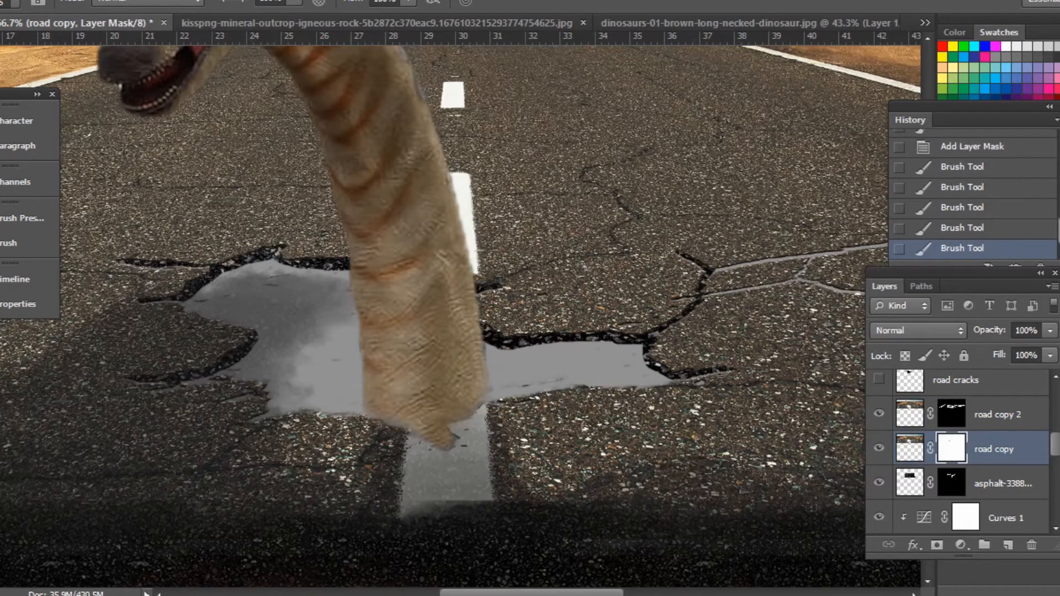
- Duplicate the under cracks layer and delete the copy's layer mask
left_click(946, 415)
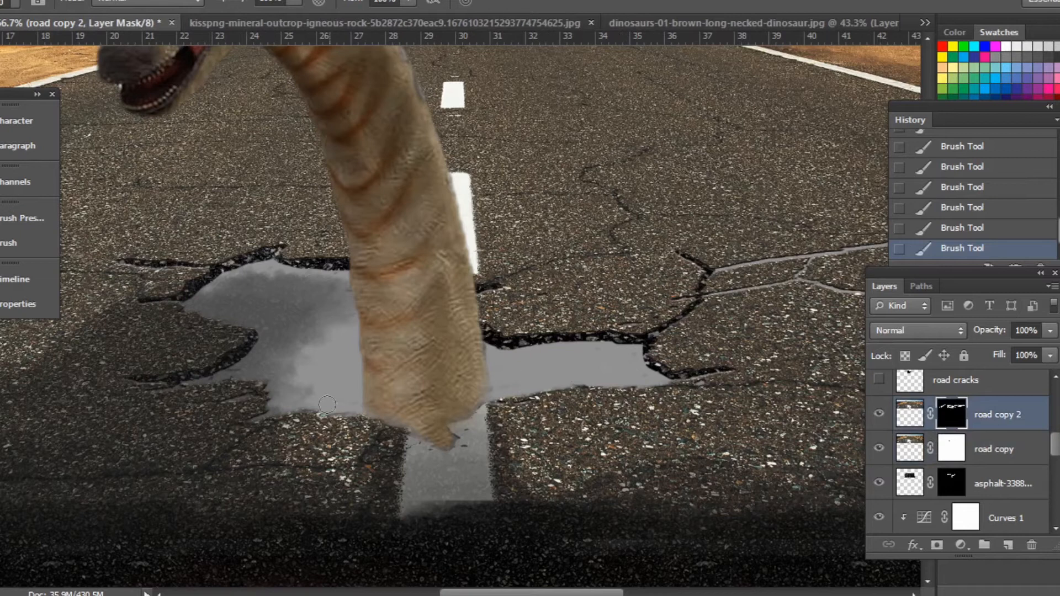
key("ctrl+0")
key("v")
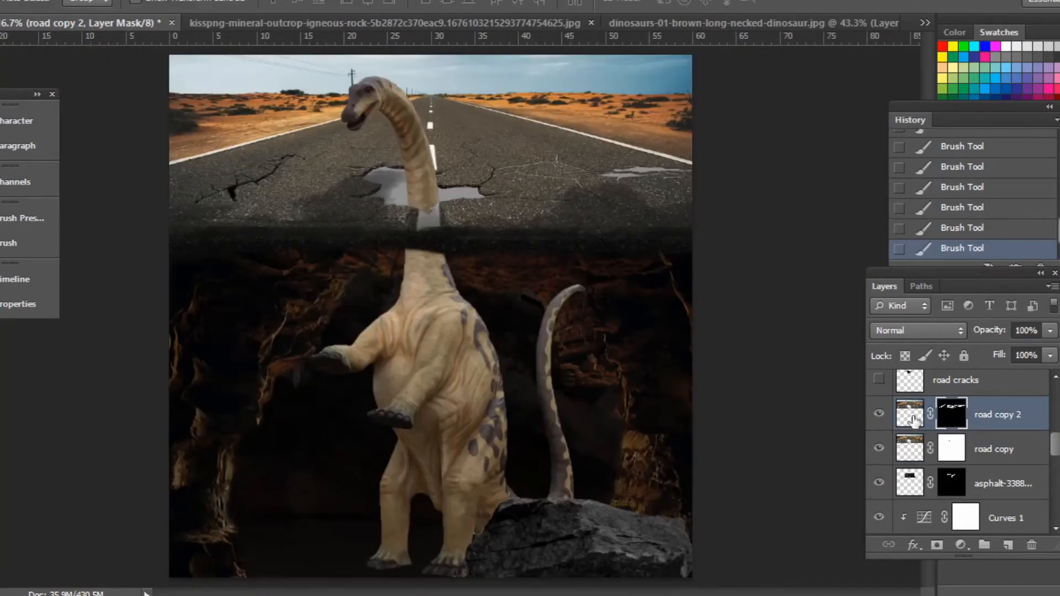
scroll(911, 470, "down", 3)
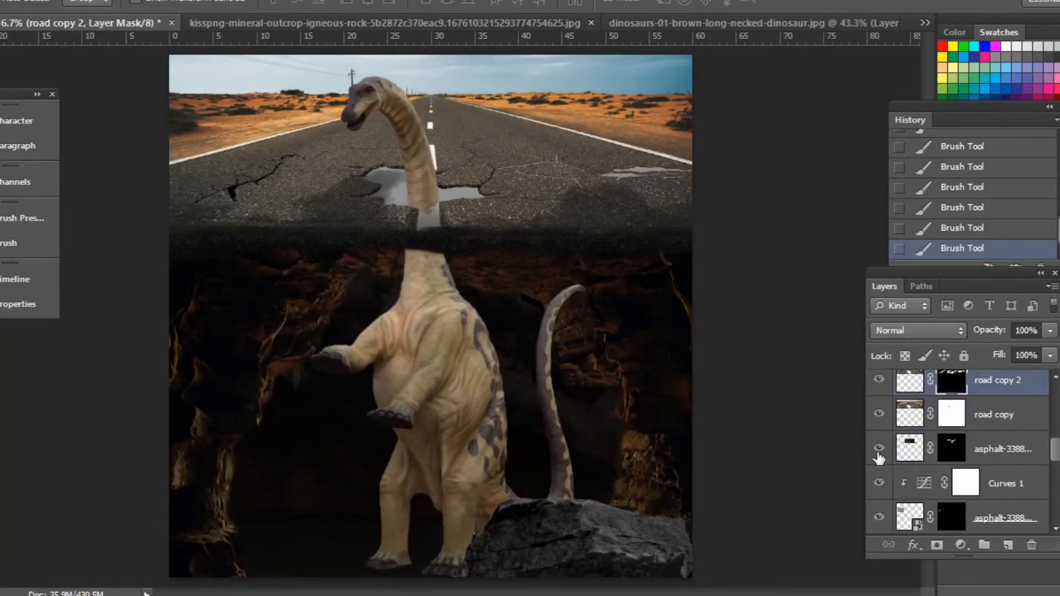
left_click(988, 525)
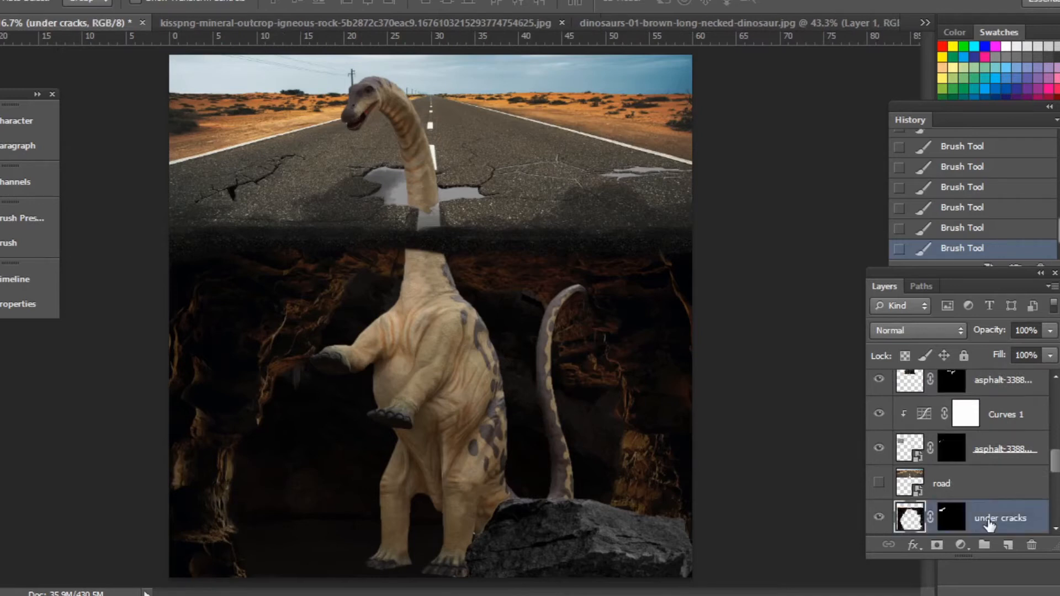
key("ctrl+j")
right_click(960, 522)
right_click(951, 517)
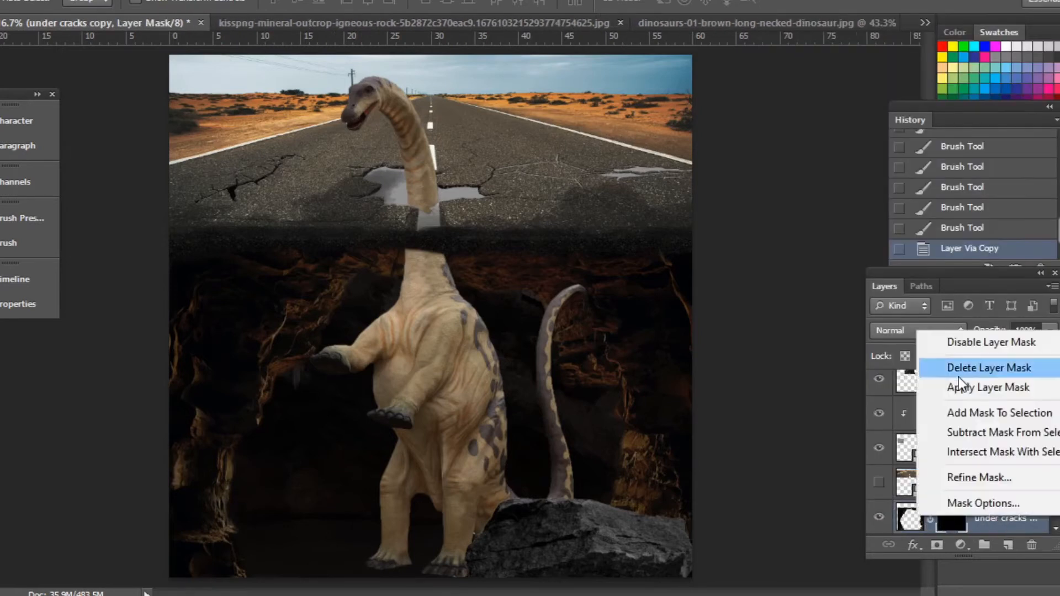
left_click(961, 368)
- Move the under cracks copy behind the central hole and nudge it to the right
left_click_drag(393, 218, 488, 238)
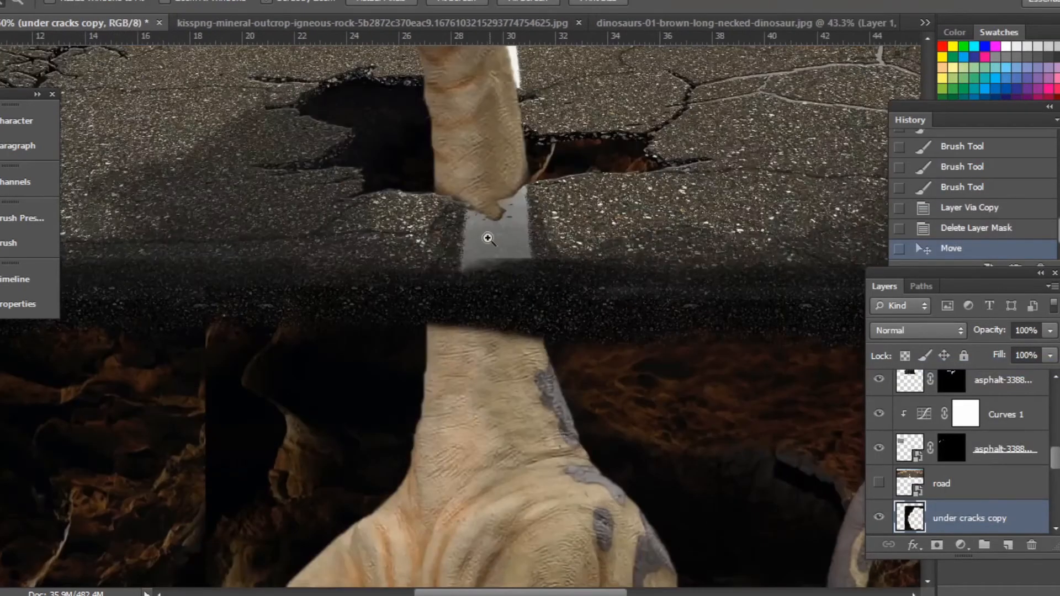
key("ctrl+minus")
key("ctrl+minus")
key("shift+Right")
key("shift+Right")
key("shift+Right")
key("shift+Right")
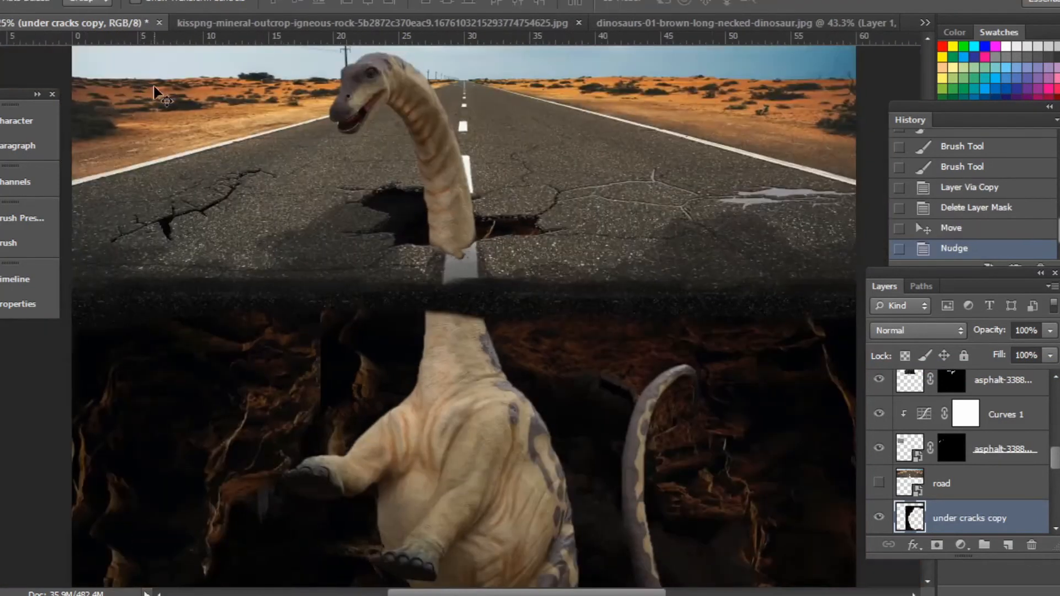
- Add an inverted layer mask to the under cracks copy and paint the cave interior into the central hole around the neck
left_click(937, 545)
key("ctrl+i")
key("b")
key("ctrl+plus")
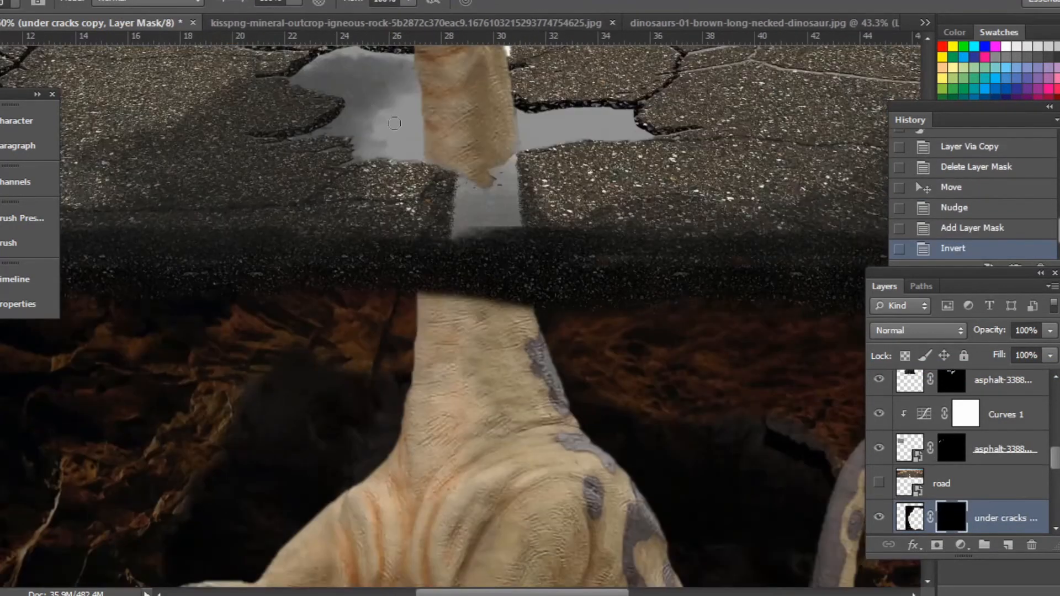
left_click_drag(394, 123, 390, 261)
mouse_move(329, 220)
left_mouse_down()
mouse_move(329, 191)
mouse_move(442, 202)
mouse_move(435, 220)
mouse_move(356, 272)
mouse_move(383, 294)
mouse_move(356, 244)
mouse_move(529, 257)
mouse_move(530, 270)
mouse_move(560, 274)
mouse_move(503, 303)
mouse_move(534, 280)
left_mouse_up()
- Touch up the Layer 1 mask around the base of the dinosaur's neck along the hole's front edge
right_click(469, 229, "ctrl")
left_click(492, 241)
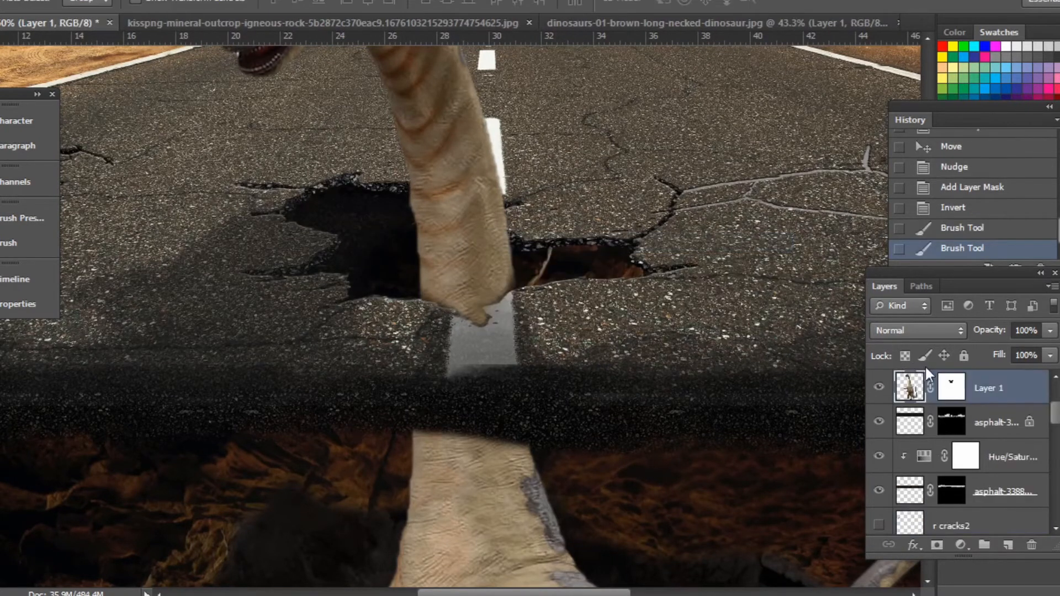
left_click(497, 283, "ctrl")
left_click(497, 283, "ctrl")
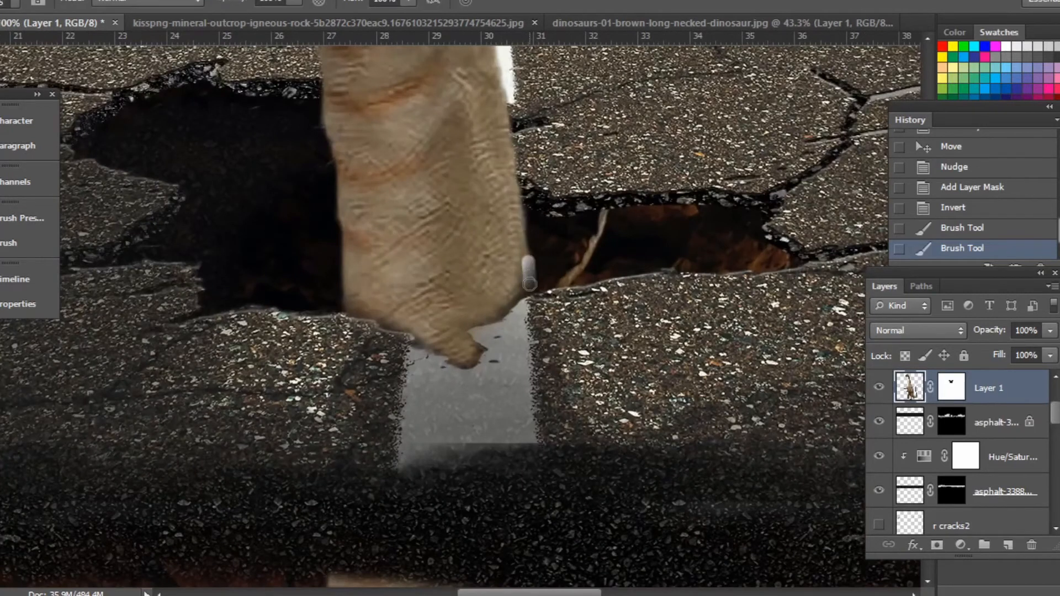
key("ctrl+z")
left_click(945, 386)
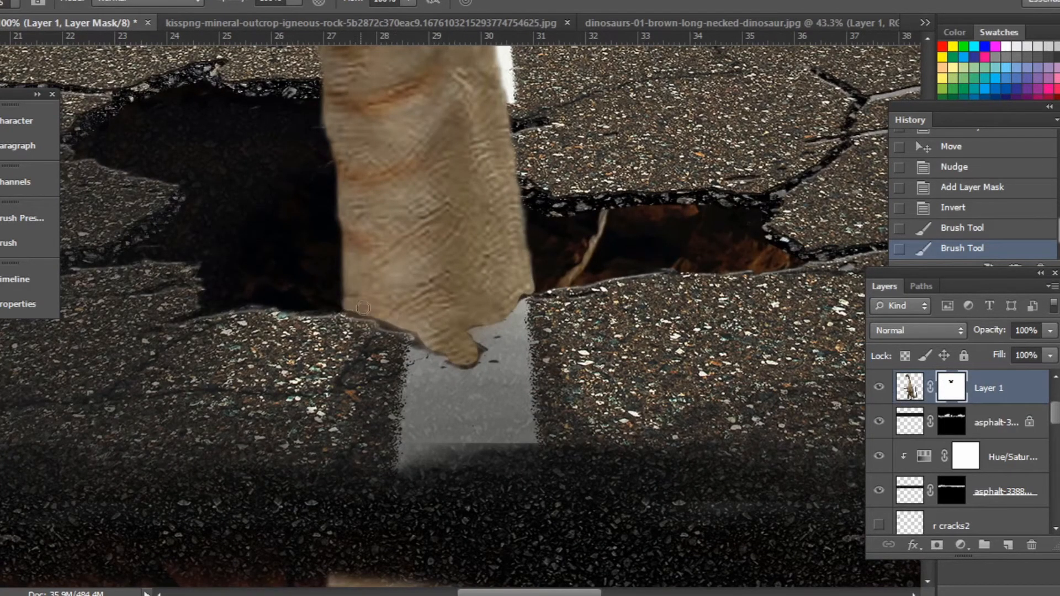
left_click_drag(363, 308, 349, 276)
left_click_drag(494, 275, 511, 283)
left_click_drag(514, 285, 522, 292)
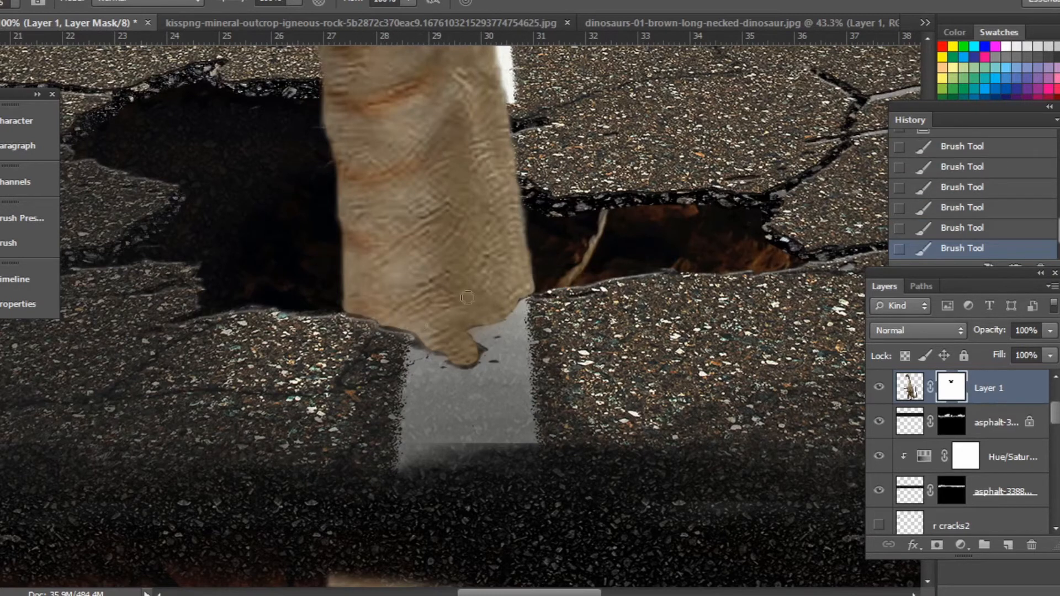
- Move the dinosaur's Layer 1 directly below the asphalt-338886_1280 copy 4 layer
scroll(467, 297, "down", 5)
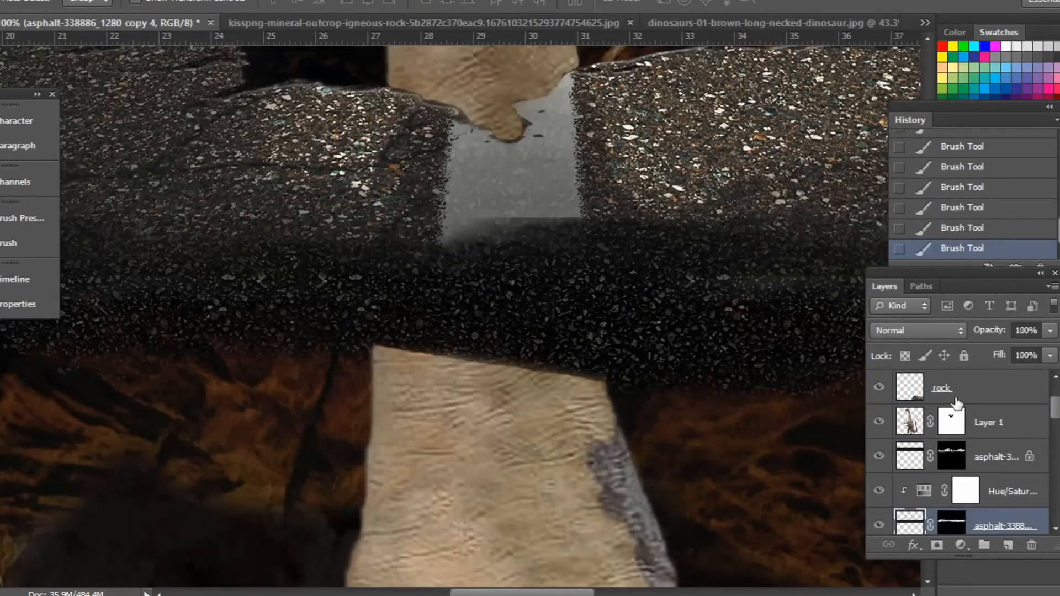
left_click_drag(983, 423, 919, 546)
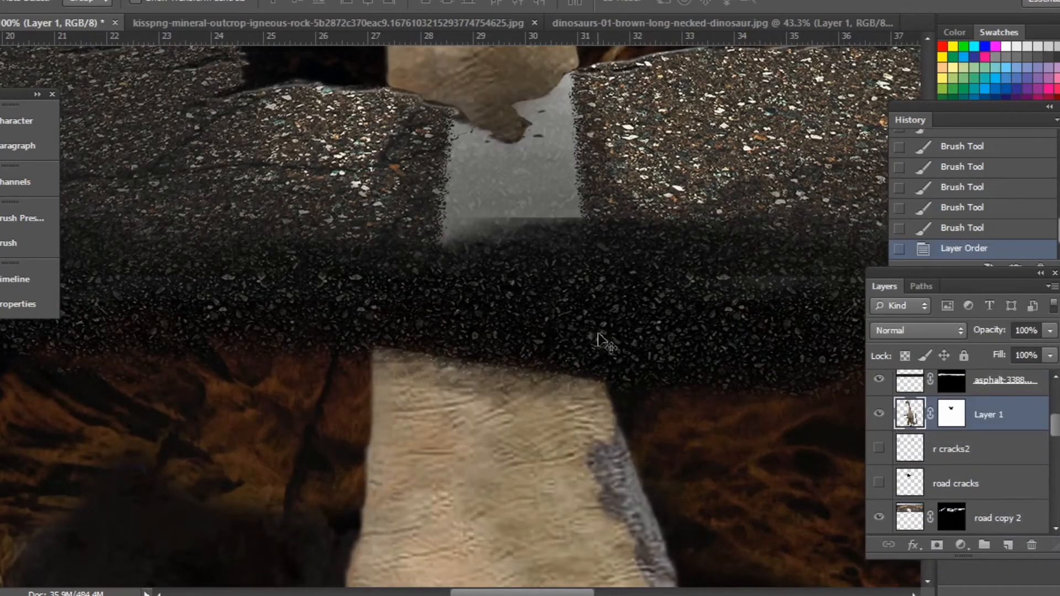
right_click(727, 325)
left_click(923, 296)
- Paint out the asphalt grain overlapping the top of the lower neck on the asphalt-338886_1280 copy 4 mask
left_click(907, 424)
left_click(952, 424)
key("b")
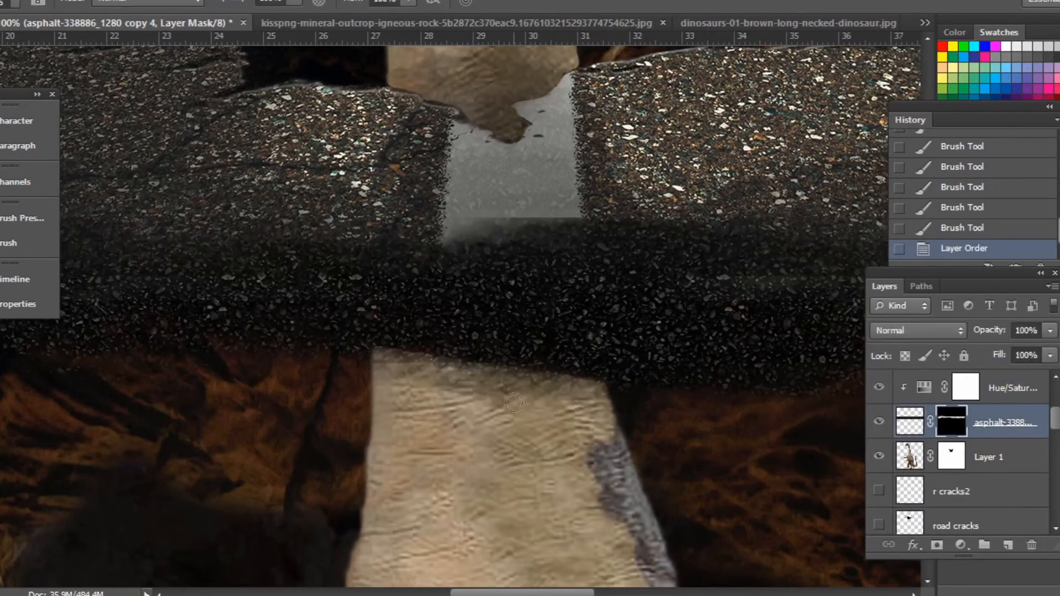
left_click_drag(514, 404, 549, 414)
key("ctrl+z")
key("x")
left_click_drag(434, 385, 580, 399)
left_click(15, 3)
double_click(2, 147)
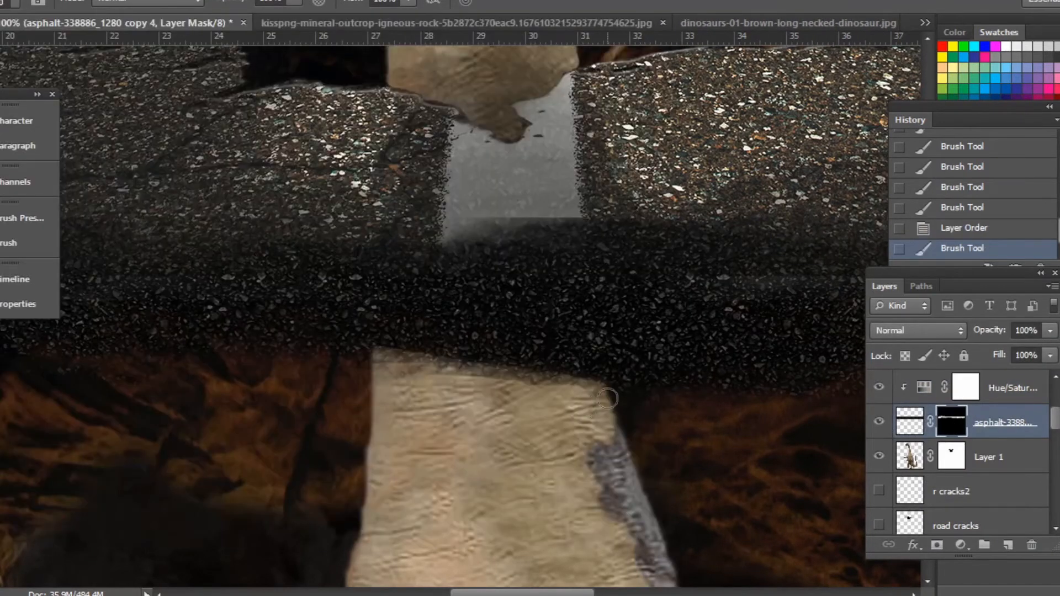
mouse_move(493, 386)
left_mouse_down()
mouse_move(391, 364)
mouse_move(464, 371)
mouse_move(486, 386)
left_mouse_up()
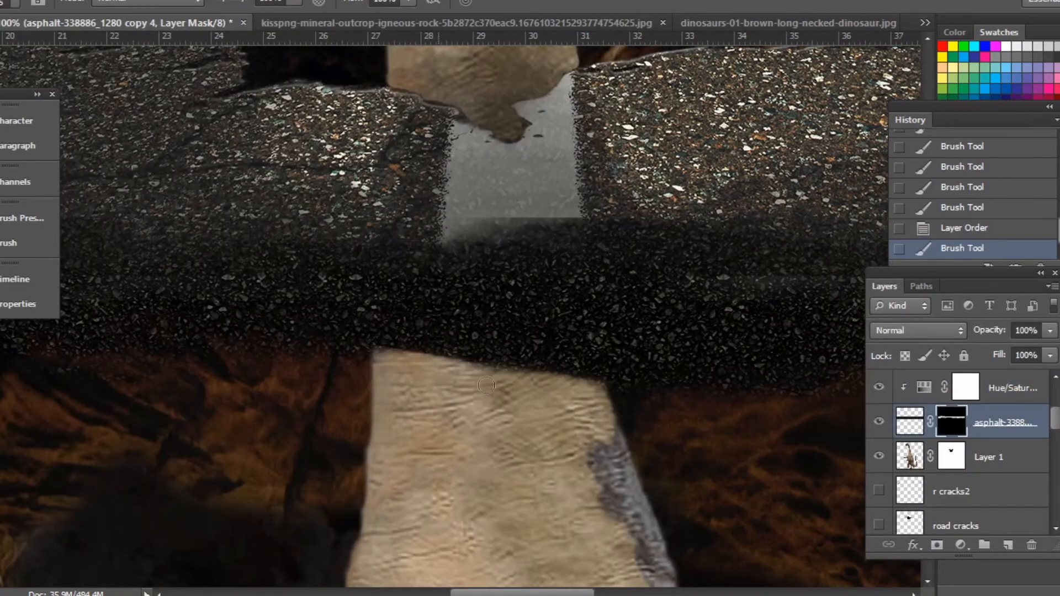
- Examine the whole composite and the cave wall around the dinosaur's tail up close
key("ctrl+0")
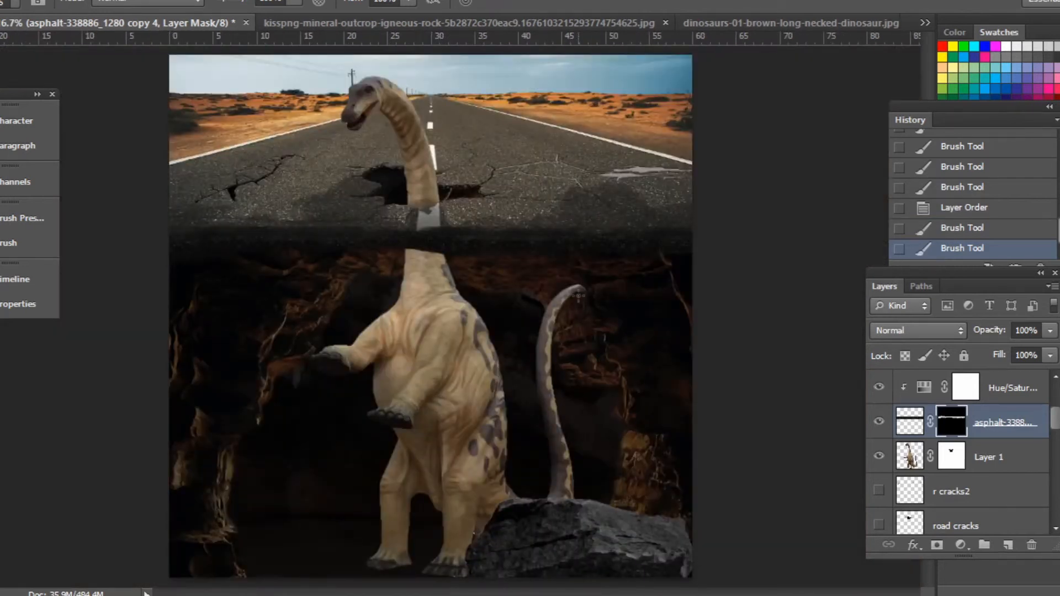
left_click(576, 354, "ctrl")
left_click(575, 354, "ctrl")
left_click(637, 360, "ctrl")
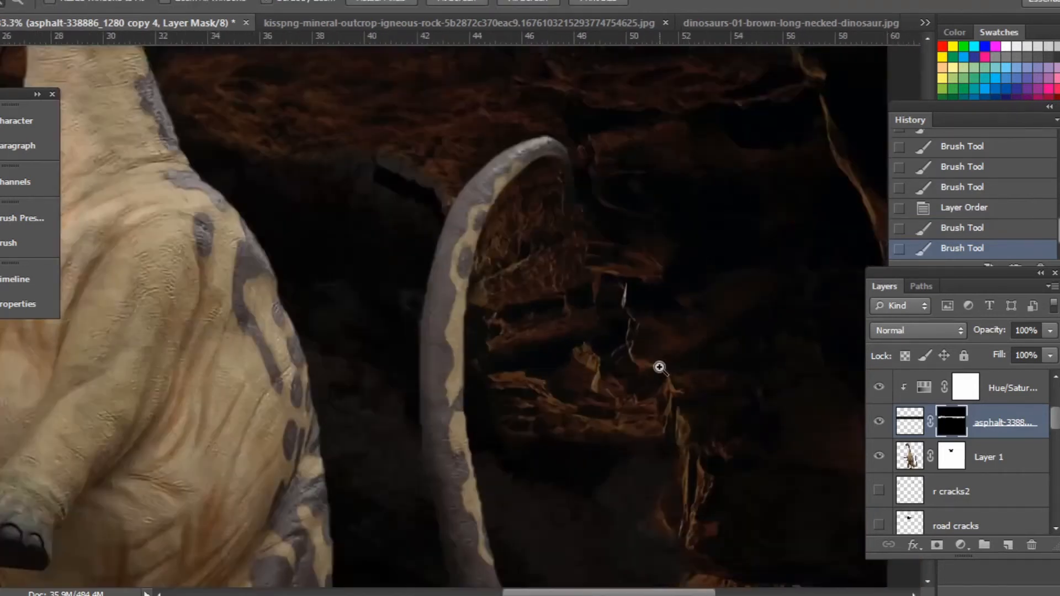
left_click(656, 367, "ctrl")
left_click_drag(588, 340, 554, 423)
key("ctrl+0")
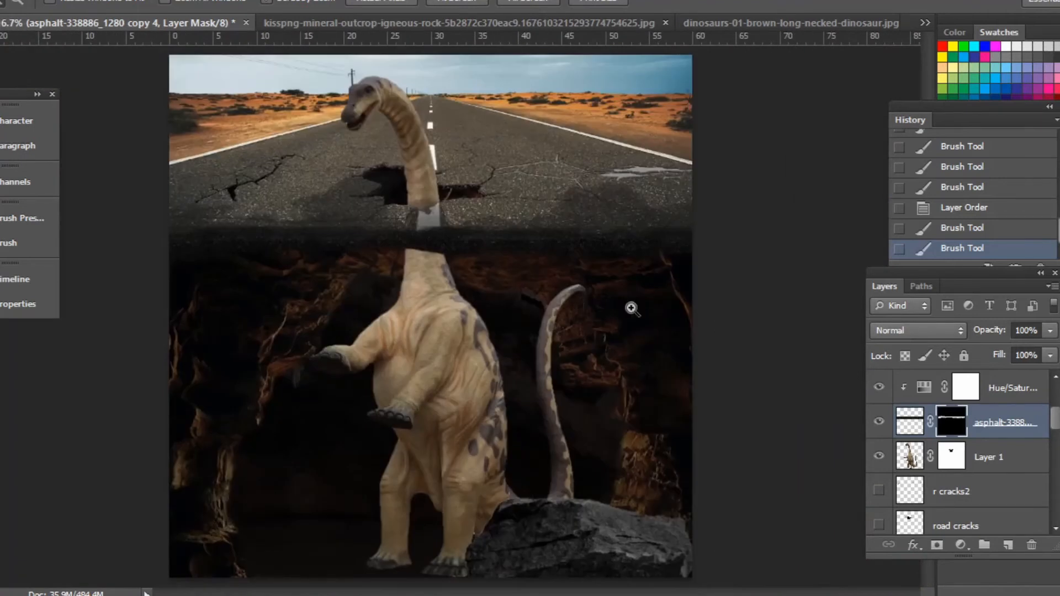
left_click(613, 289)
left_click(613, 289)
left_click(610, 289)
left_click_drag(524, 353, 533, 355)
key("ctrl+0")
- Inspect the road's right-hand cracks and check the asphalt-338886_1280 copy layer's effect by toggling its visibility
left_click(630, 157)
left_click_drag(603, 182, 459, 236)
scroll(957, 459, "down", 2)
key("v")
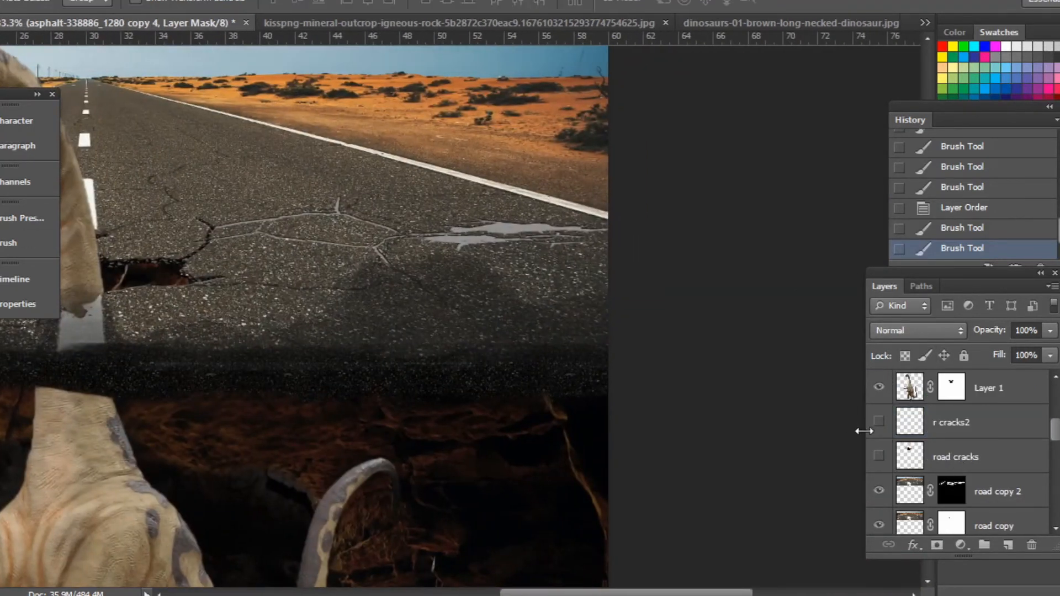
scroll(910, 454, "down", 5)
left_click(911, 455)
left_click_drag(187, 393, 727, 403)
left_click(878, 458)
left_click(879, 457)
left_click_drag(818, 456, 626, 455)
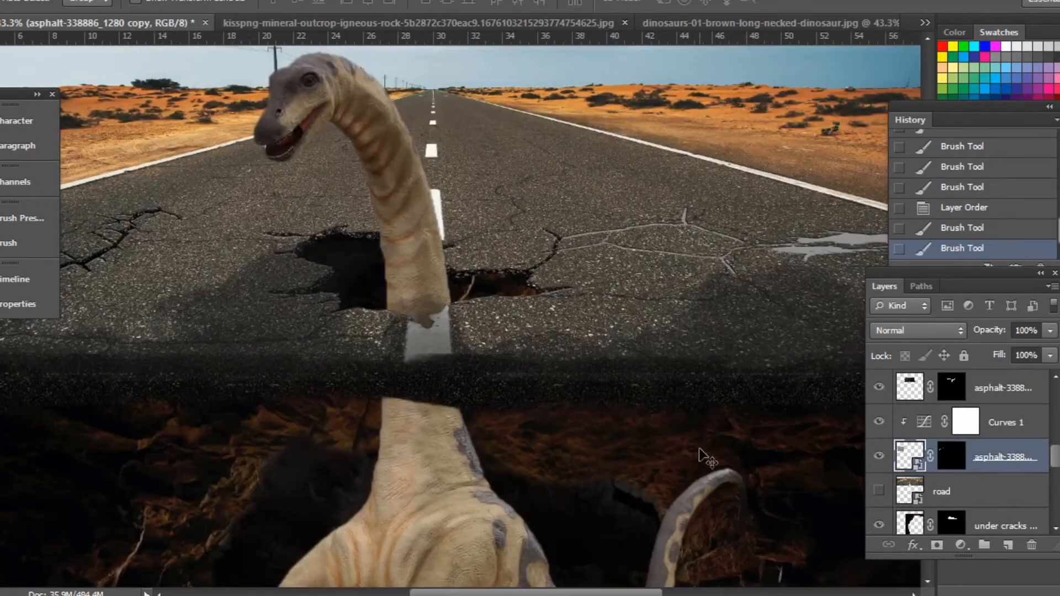
left_click(879, 456)
left_click(879, 457)
left_click(947, 461)
left_click(910, 456)
scroll(967, 448, "up", 3)
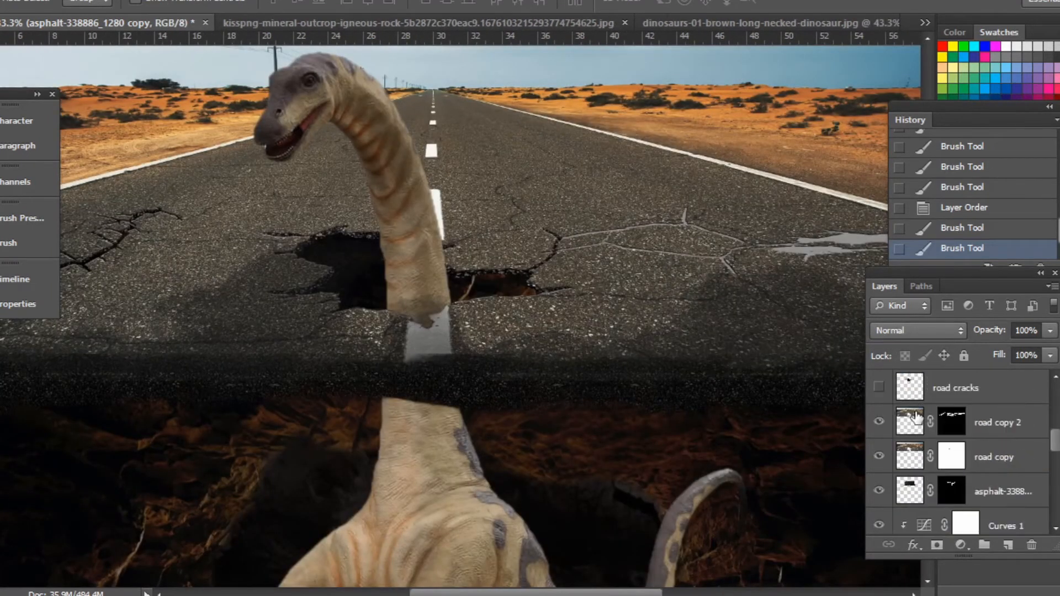
- Duplicate the asphalt layer that forms the central hole's walls and delete the copy's layer mask
left_click(910, 491)
left_click(878, 492)
left_click(877, 494)
key("ctrl+j")
right_click(996, 493)
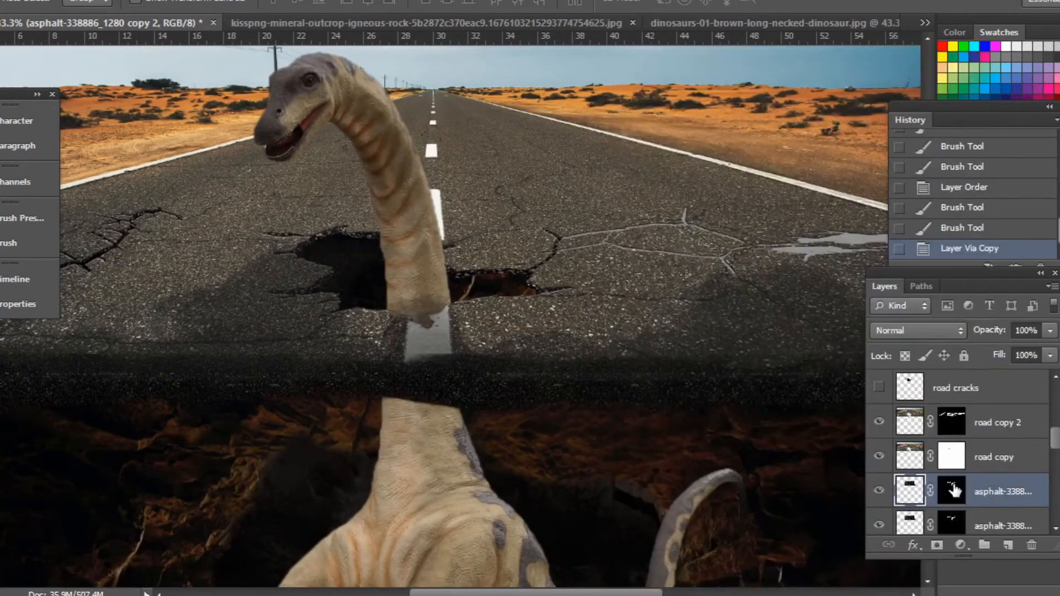
right_click(954, 492)
left_click(983, 330)
- Move the asphalt copy over the cracks on the road's right side and apply a free transform
left_click_drag(360, 277, 658, 260)
left_click_drag(690, 266, 758, 256)
key("ctrl+t")
key("Return")
- Add an inverted layer mask to the asphalt copy and paint dark asphalt into the thin cracks right of the central hole
left_click(937, 545)
key("ctrl+i")
key("b")
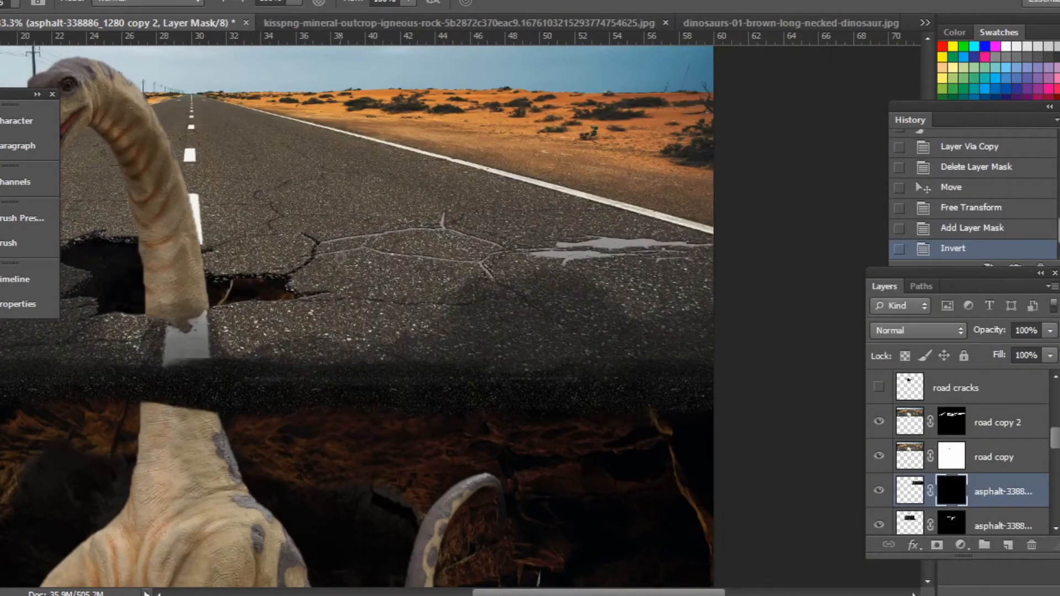
mouse_move(325, 247)
left_mouse_down()
mouse_move(359, 242)
mouse_move(462, 261)
mouse_move(487, 257)
left_mouse_up()
key("ctrl+z")
key("x")
- Switch brush tips and paint dark asphalt walls along the upper edges of the two right-hand holes
left_click(660, 195, "ctrl")
left_click(660, 195, "ctrl")
left_click(659, 195, "ctrl")
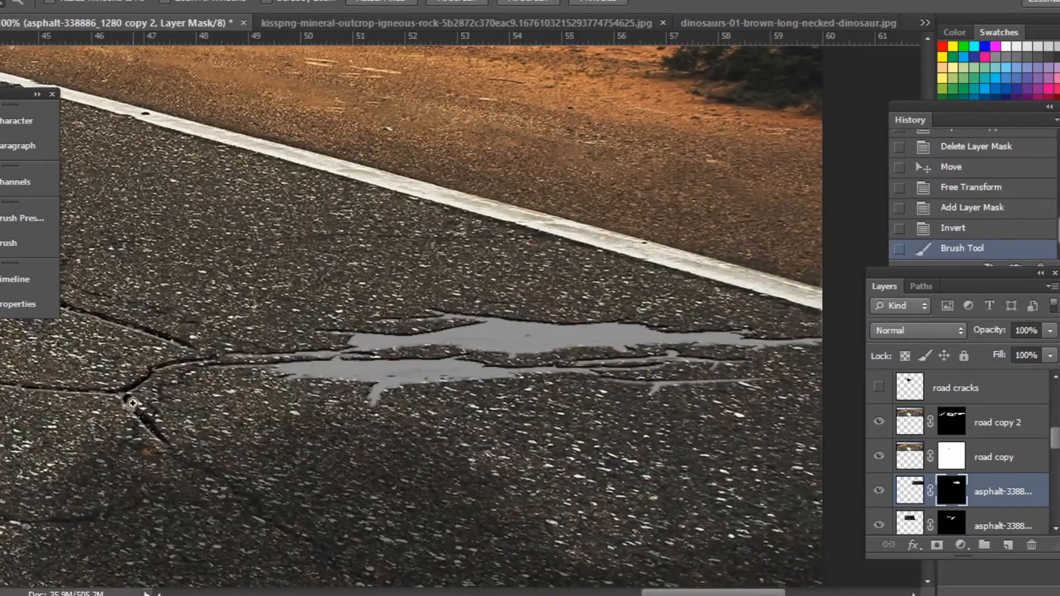
left_click_drag(97, 432, 183, 370)
right_click(242, 200)
double_click(35, 148)
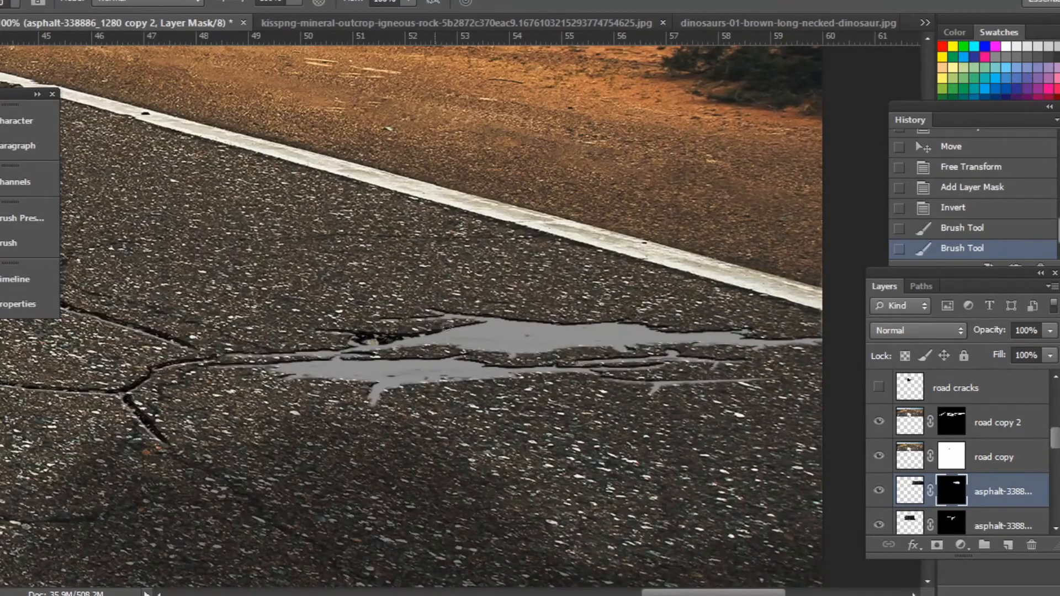
left_click_drag(447, 327, 316, 351)
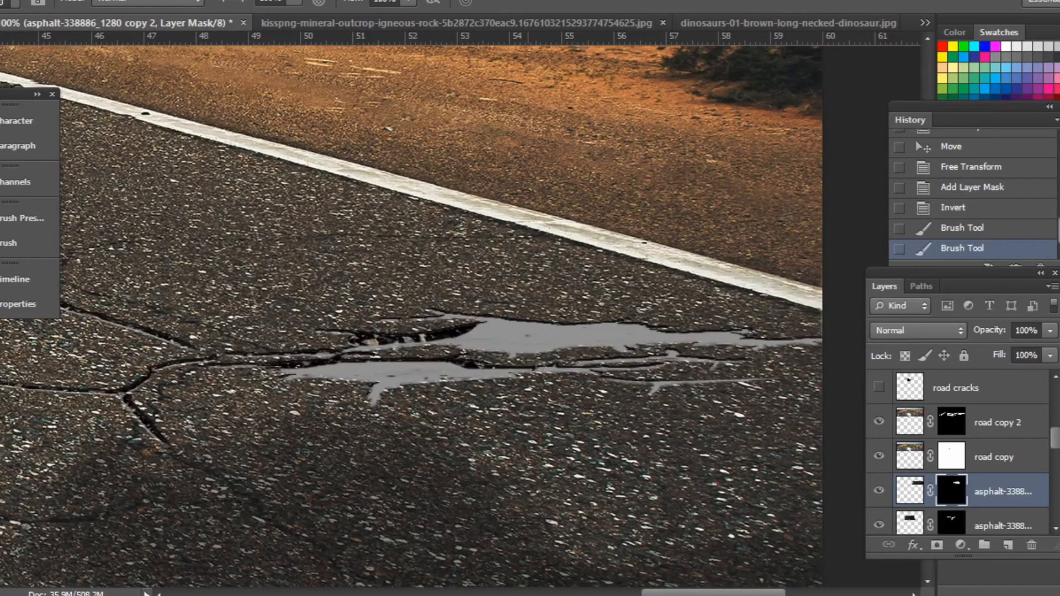
left_click_drag(540, 368, 585, 368)
left_click_drag(319, 352, 461, 316)
left_click_drag(478, 318, 760, 341)
- Fill the thin crack below the right-hand holes with dark asphalt and refine the holes' upper walls
left_click_drag(775, 341, 684, 321)
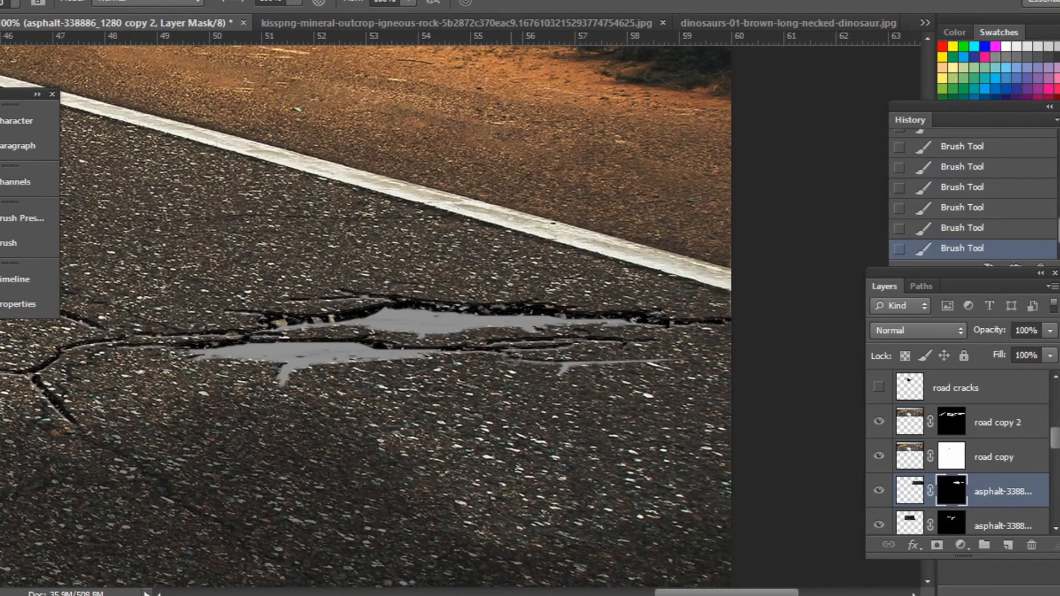
left_click_drag(512, 356, 488, 377)
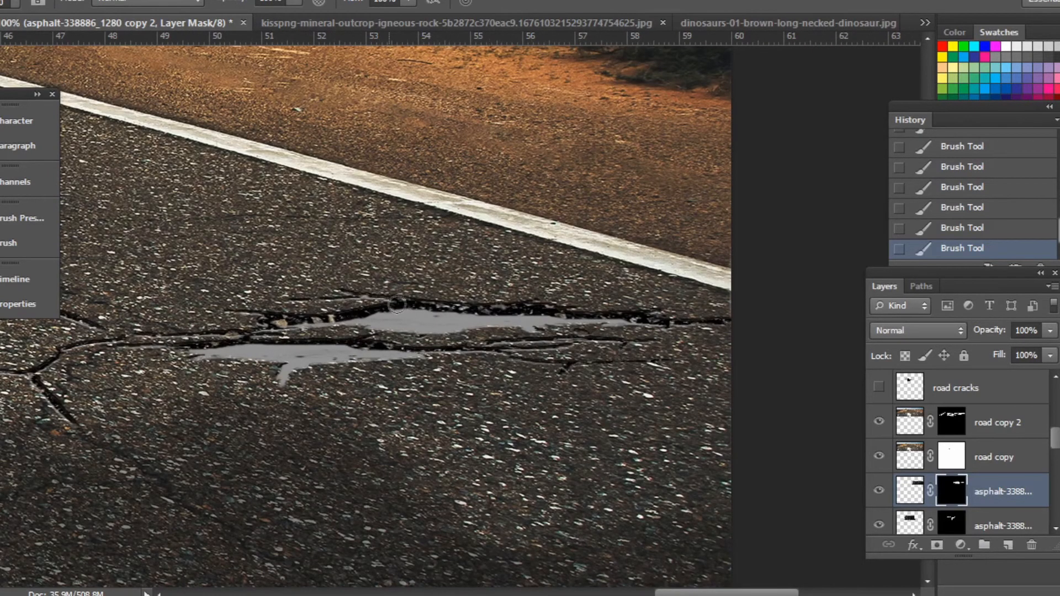
left_click_drag(398, 305, 554, 311)
left_click_drag(332, 324, 660, 182)
left_click_drag(560, 291, 375, 397)
- Draw a rectangle shape covering the right-hand holes and set its fill to black
key("ctrl+0")
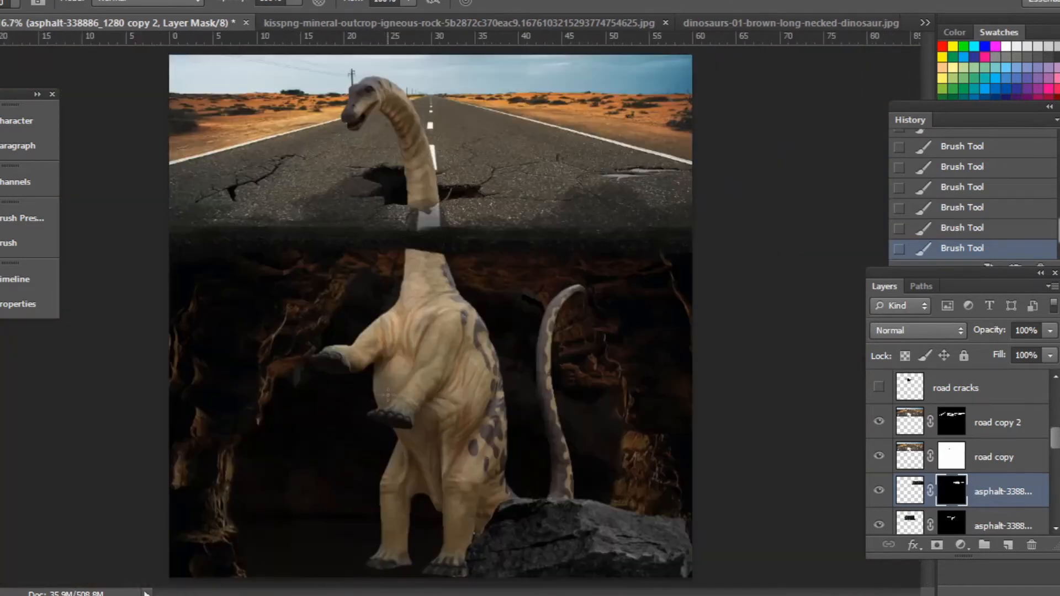
left_click(658, 171, "ctrl")
left_click(599, 212, "ctrl")
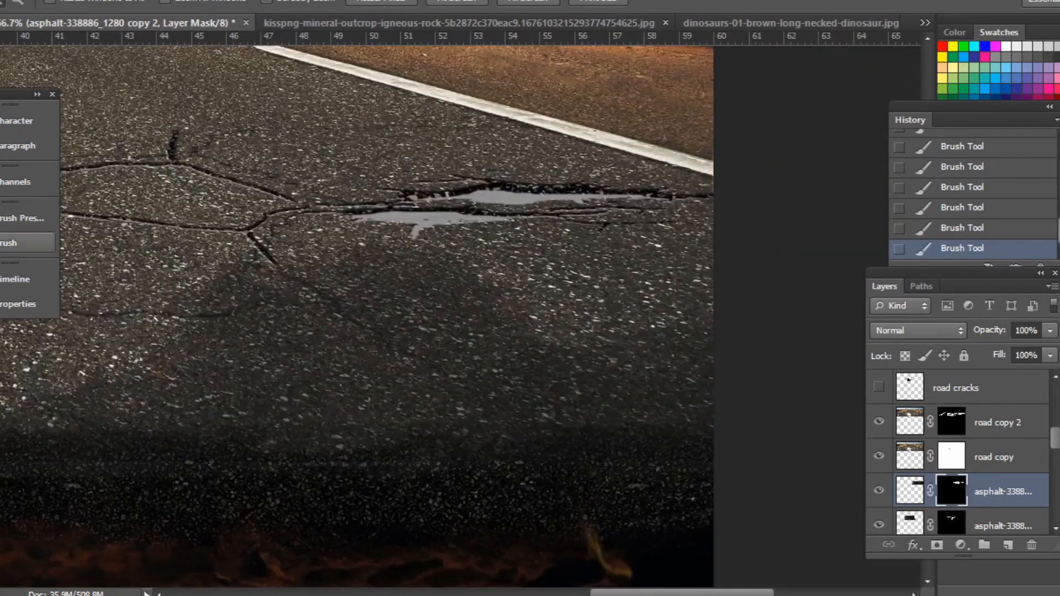
key("u")
left_click_drag(303, 133, 717, 267)
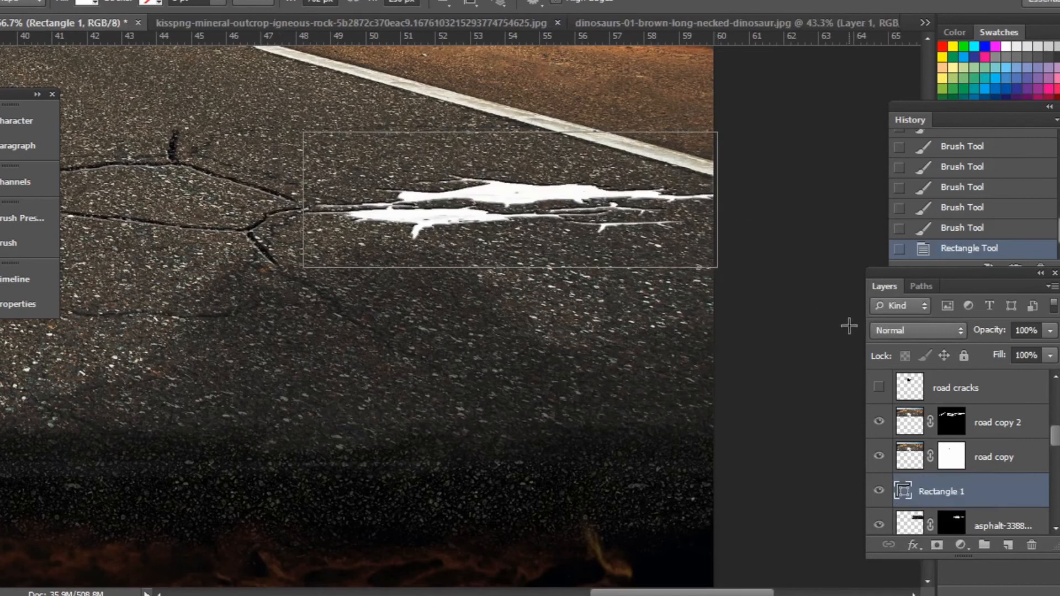
left_click(85, 2)
left_click(2, 84)
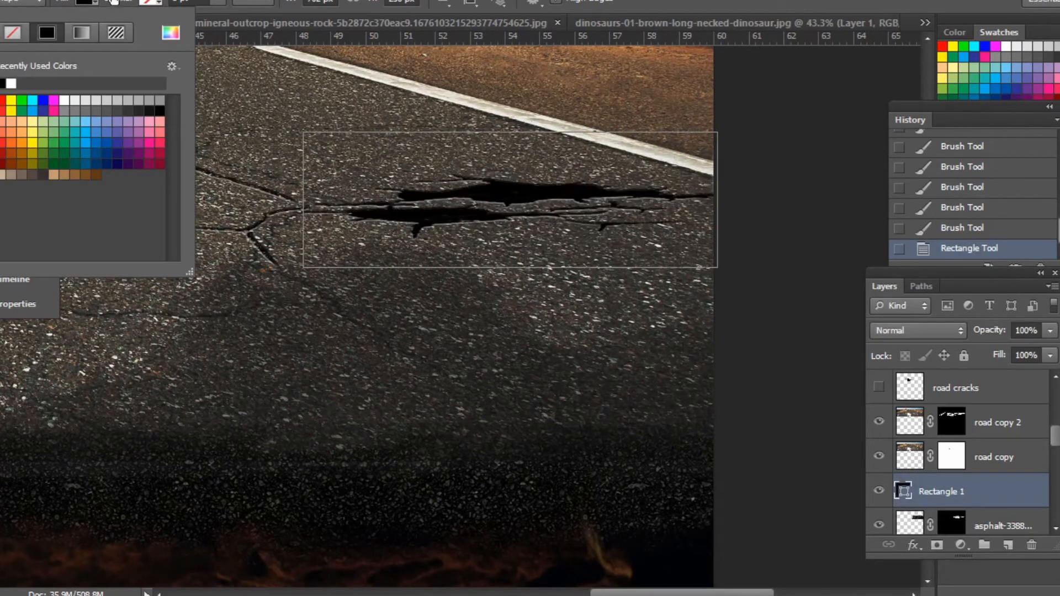
- Move the Rectangle 1 layer below the right-hand cracks' asphalt wall layer
left_click(928, 493)
scroll(928, 492, "down", 2)
left_click_drag(928, 430, 924, 472)
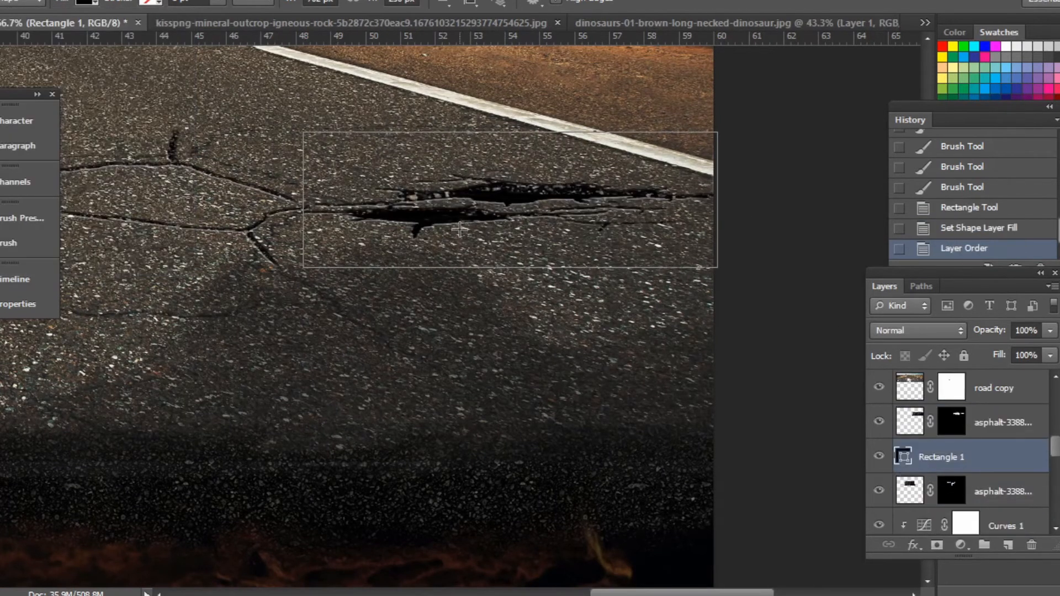
- Rasterize the Rectangle 1 shape layer
key("ctrl+0")
right_click(994, 466)
left_click(711, 225)
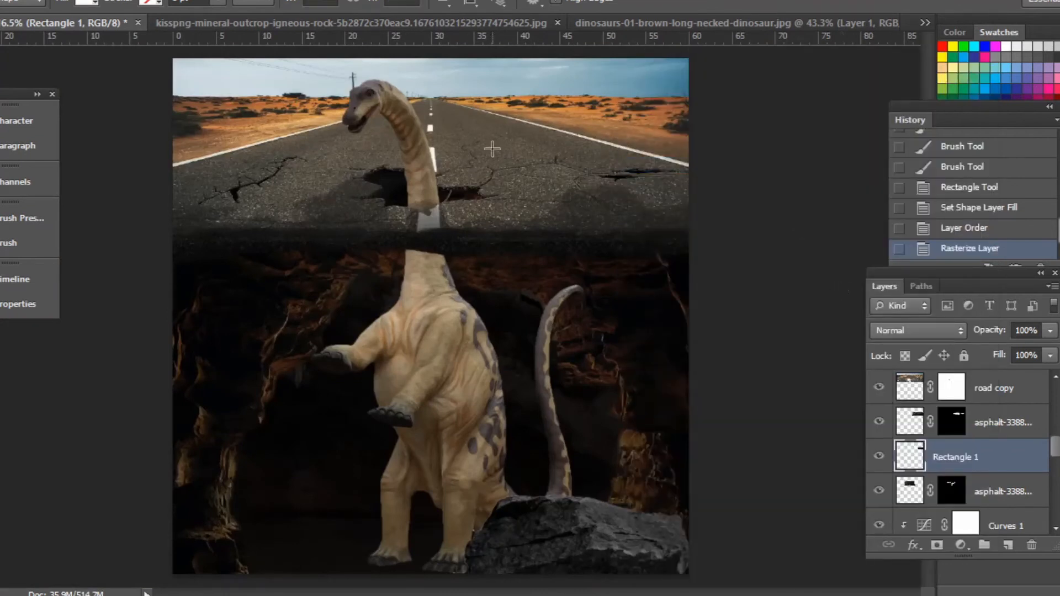
- Delete the dinosaur's old Levels and Hue/Saturation adjustments and clip a new Hue/Saturation adjustment to Layer 1 with saturation -36
key("z")
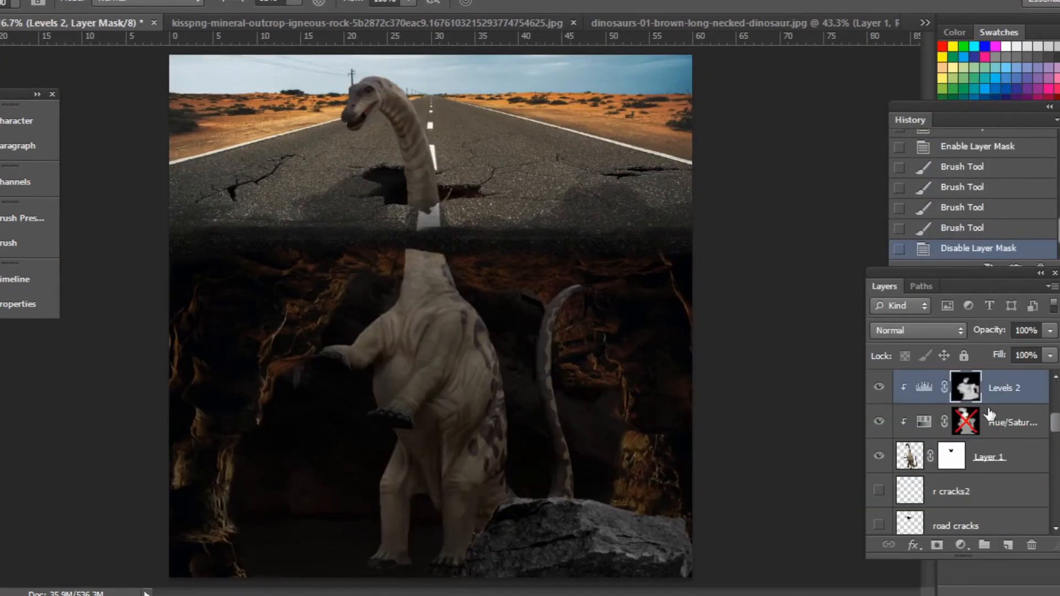
key("Delete")
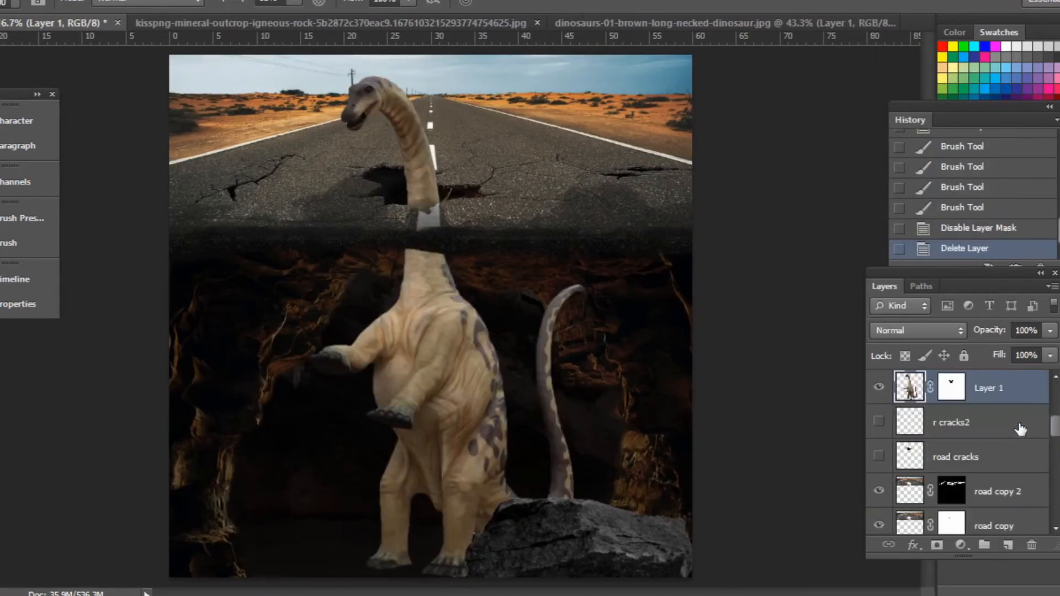
left_click(961, 545)
left_click(845, 379)
key("ctrl+alt+g")
left_click_drag(182, 394, 145, 394)
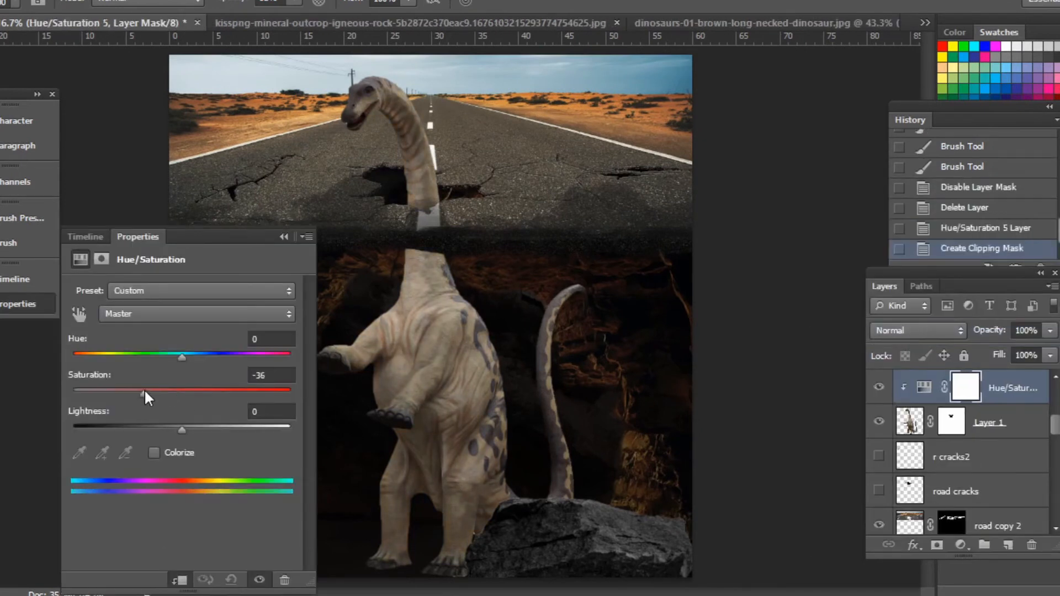
left_click(188, 580)
left_click(188, 580)
- Clip a Levels adjustment to the dinosaur with the white output level at 46 and invert its mask to black
left_click(961, 545)
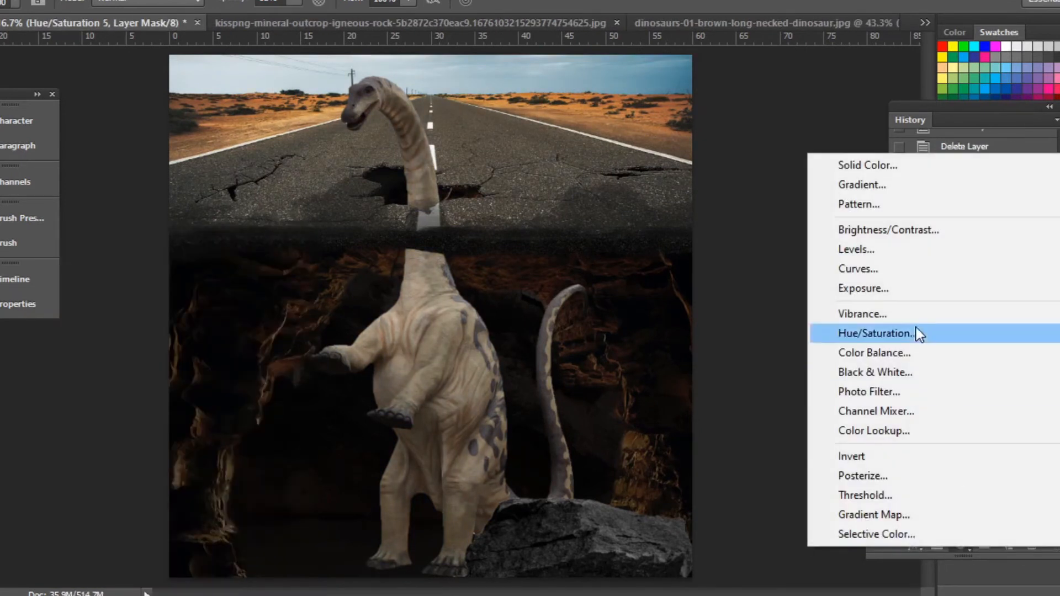
left_click(899, 252)
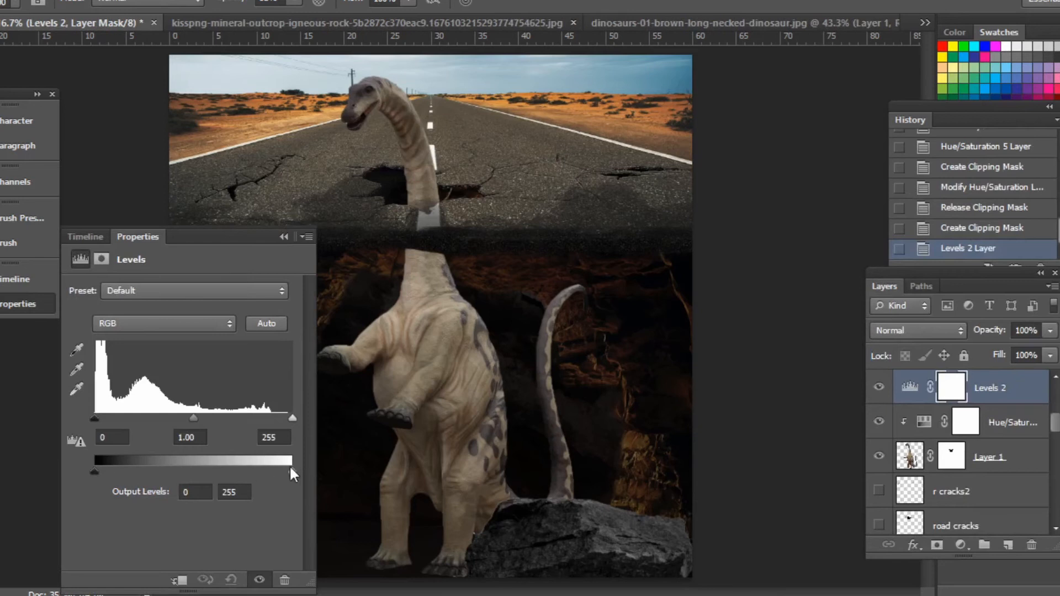
left_click_drag(290, 469, 130, 469)
key("ctrl+alt+g")
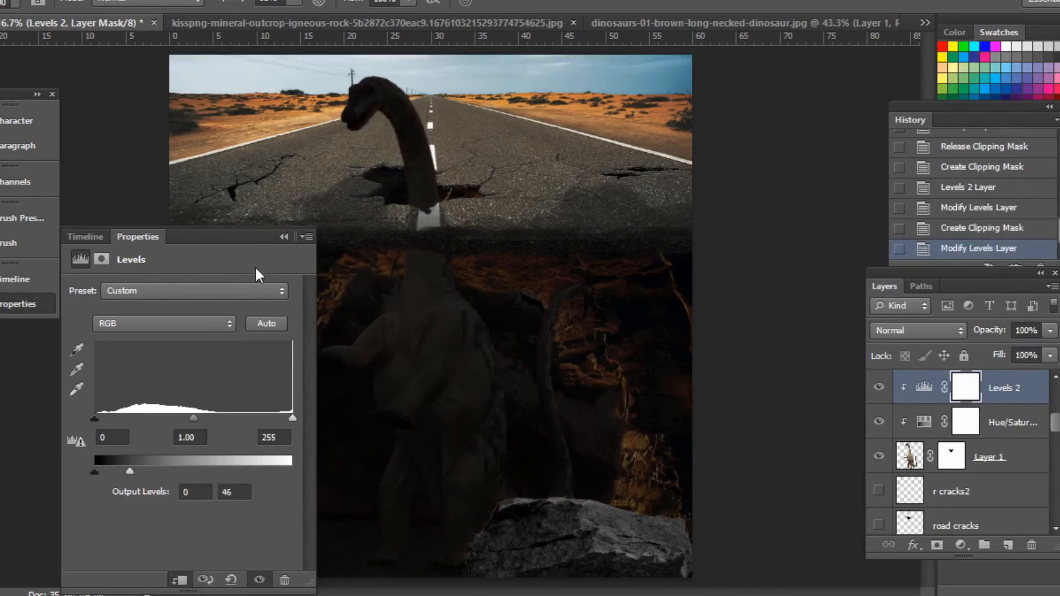
key("ctrl+i")
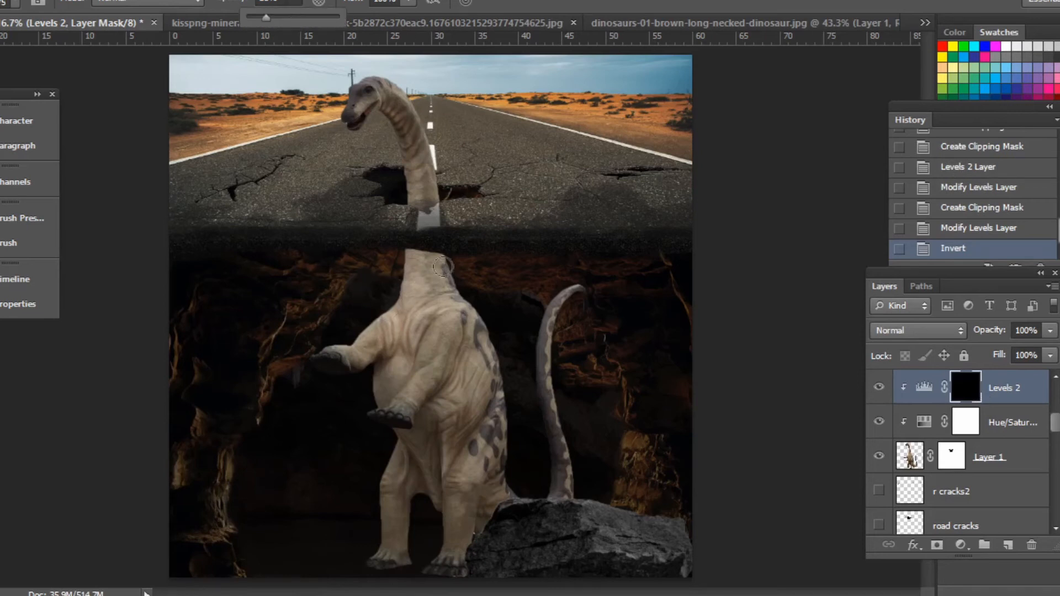
- Paint on the Levels 2 mask over the dinosaur's body, legs and tail to darken the parts inside the cave
mouse_move(431, 267)
left_mouse_down()
mouse_move(241, 445)
mouse_move(318, 301)
mouse_move(391, 267)
mouse_move(372, 549)
left_mouse_up()
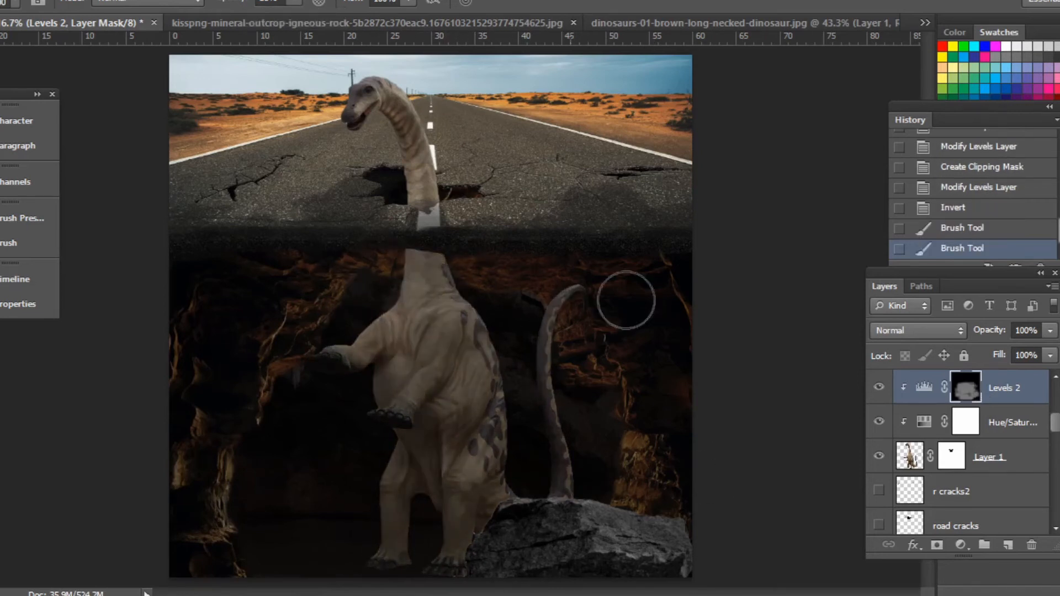
left_click_drag(623, 299, 645, 326)
mouse_move(445, 231)
left_mouse_down()
mouse_move(423, 205)
mouse_move(422, 165)
left_mouse_up()
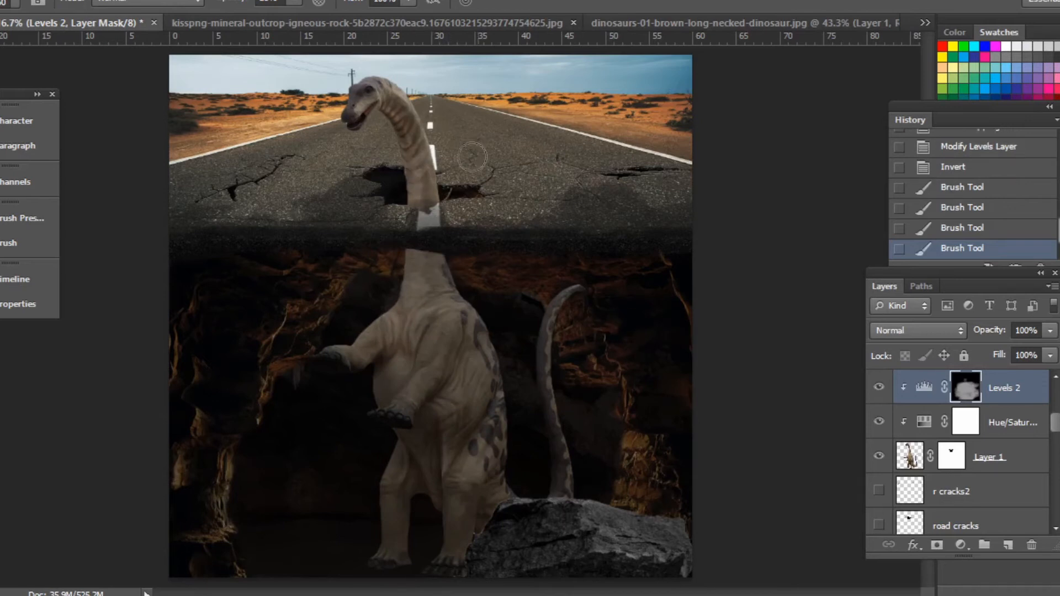
mouse_move(414, 558)
left_mouse_down()
mouse_move(414, 532)
mouse_move(393, 546)
mouse_move(405, 503)
left_mouse_up()
mouse_move(410, 489)
left_mouse_down()
mouse_move(462, 544)
mouse_move(448, 514)
mouse_move(442, 544)
left_mouse_up()
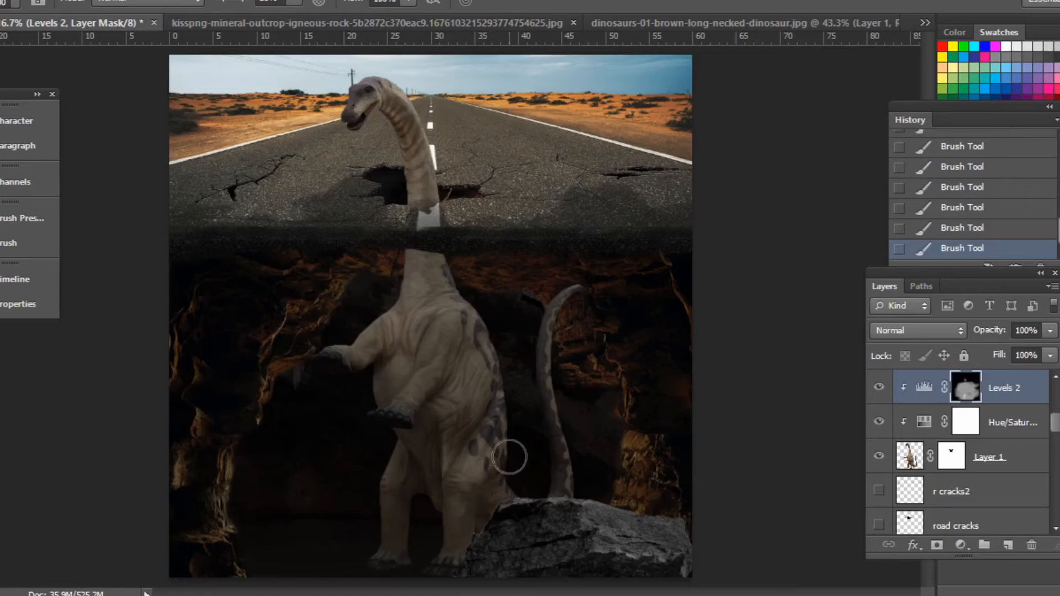
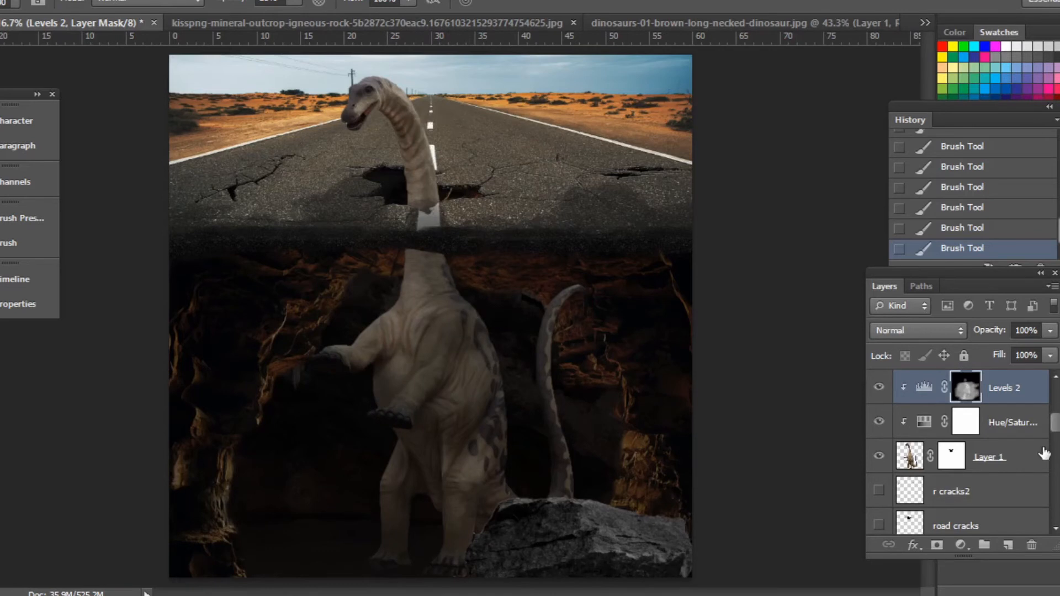
- Add an Exposure adjustment clipped to the dinosaur with exposure set to -1.84
left_click(961, 546)
left_click(878, 283)
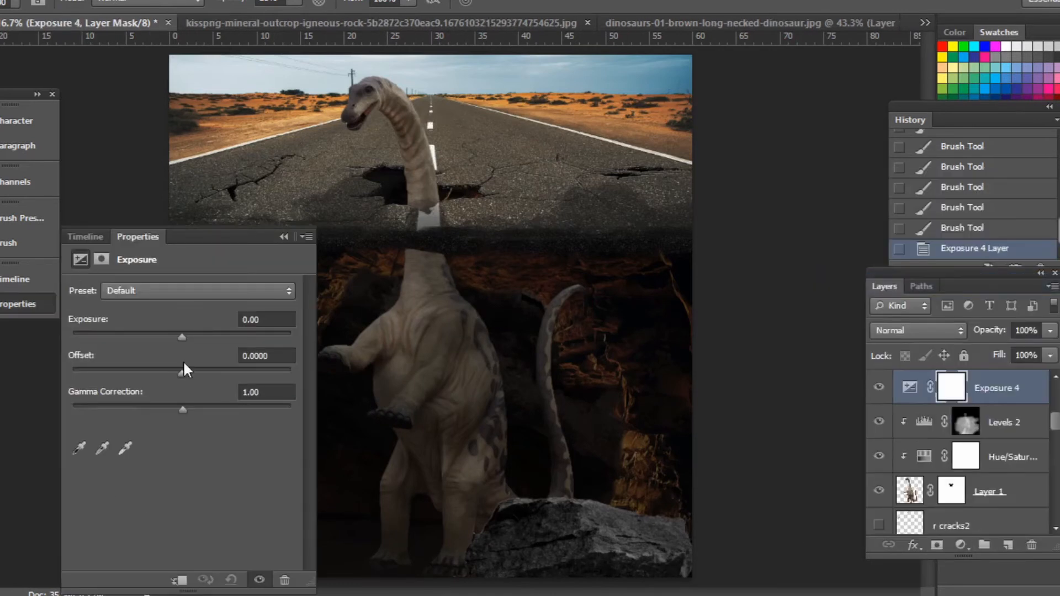
left_click_drag(182, 334, 151, 338)
key("ctrl+alt+g")
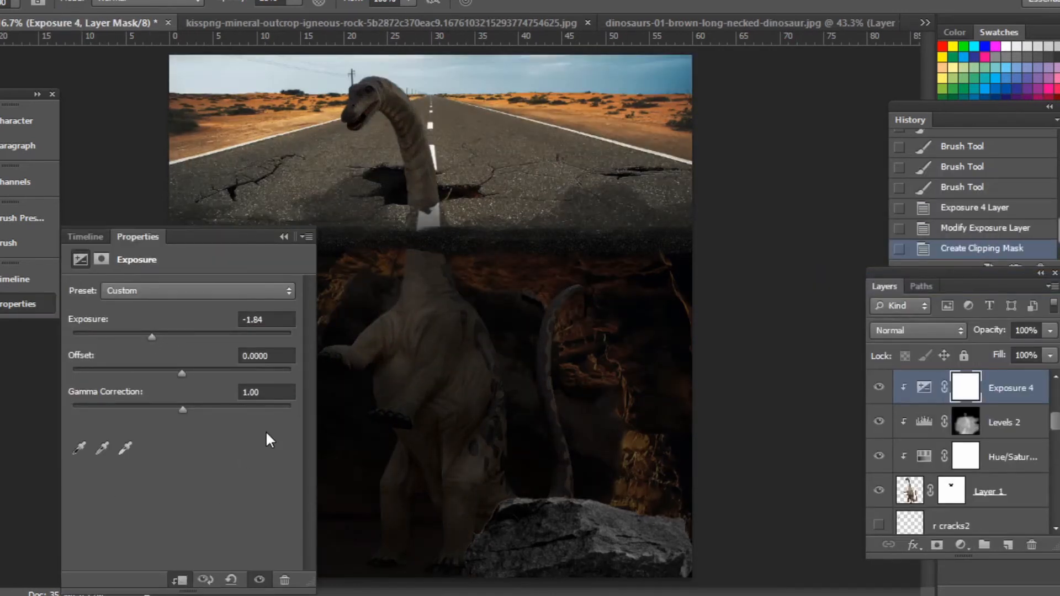
left_click(284, 236)
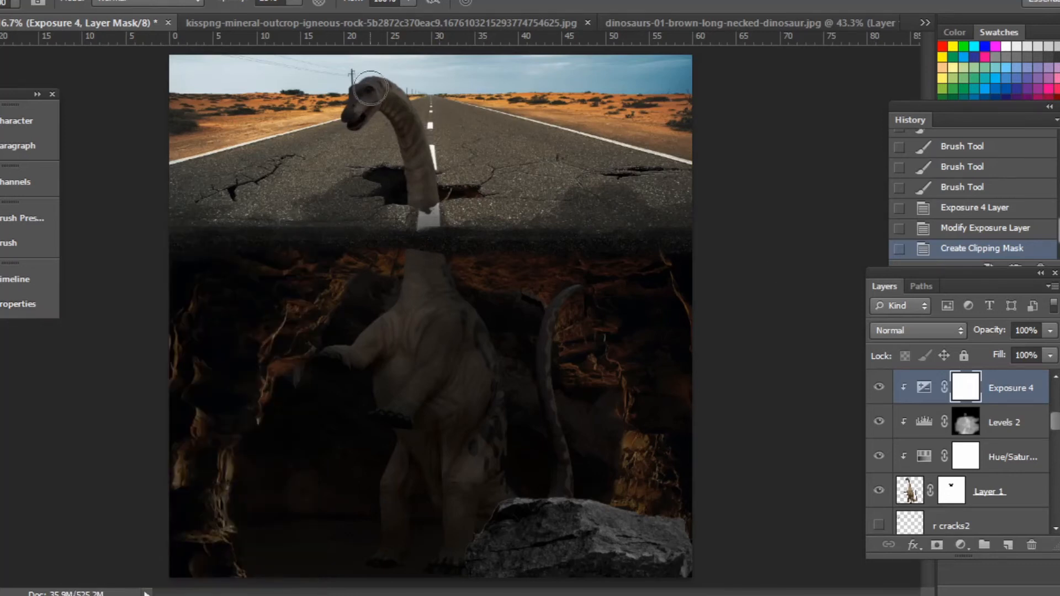
- Mask the Exposure 4 darkening off the dinosaur's head and upper neck with soft brush strokes
left_click_drag(412, 128, 377, 111)
mouse_move(375, 111)
left_mouse_down()
mouse_move(410, 129)
mouse_move(390, 108)
left_mouse_up()
left_click_drag(422, 161, 395, 113)
mouse_move(381, 100)
left_mouse_down()
mouse_move(352, 115)
mouse_move(360, 104)
left_mouse_up()
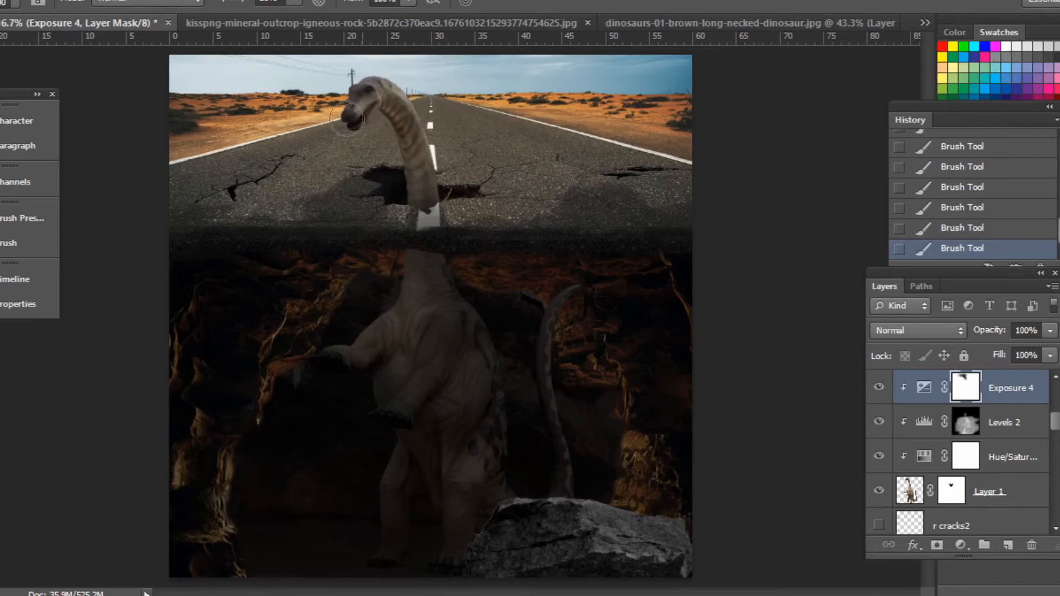
key("z")
left_click(470, 208)
mouse_move(476, 305)
left_mouse_down()
mouse_move(490, 260)
mouse_move(608, 390)
mouse_move(608, 374)
left_mouse_up()
left_click_drag(238, 161, 230, 243)
key("b")
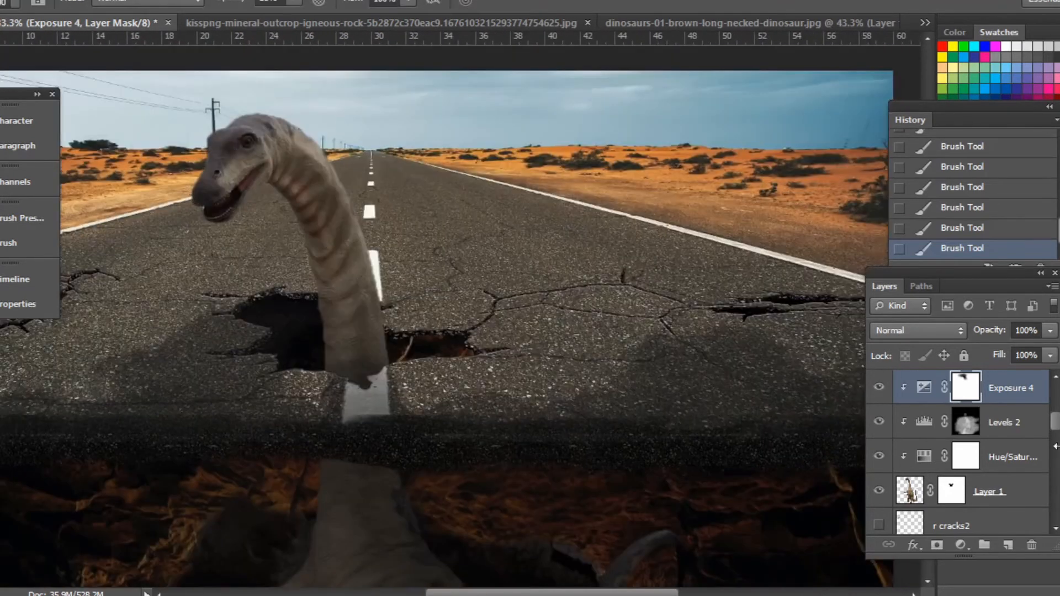
- Create a new layer above Exposure 4 and name it "c shadow"
left_click(1009, 547)
double_click(952, 389)
type("c shadow")
key("Return")
- Paint soft contact shadows beneath both of the dinosaur's feet on the c shadow layer with a smaller brush
scroll(509, 322, "down", 12)
key("z")
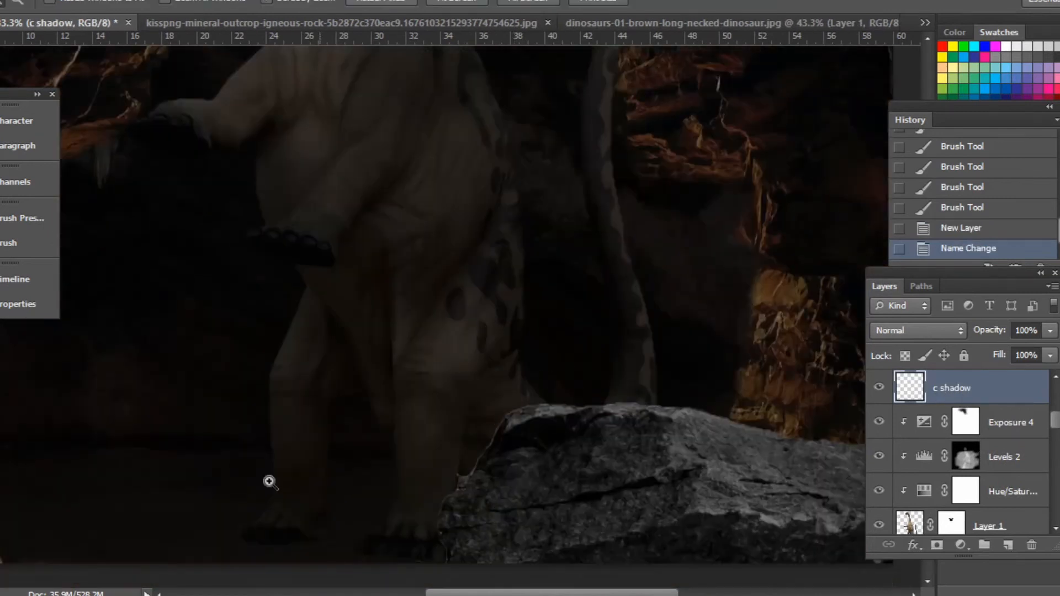
left_click(269, 481)
key("b")
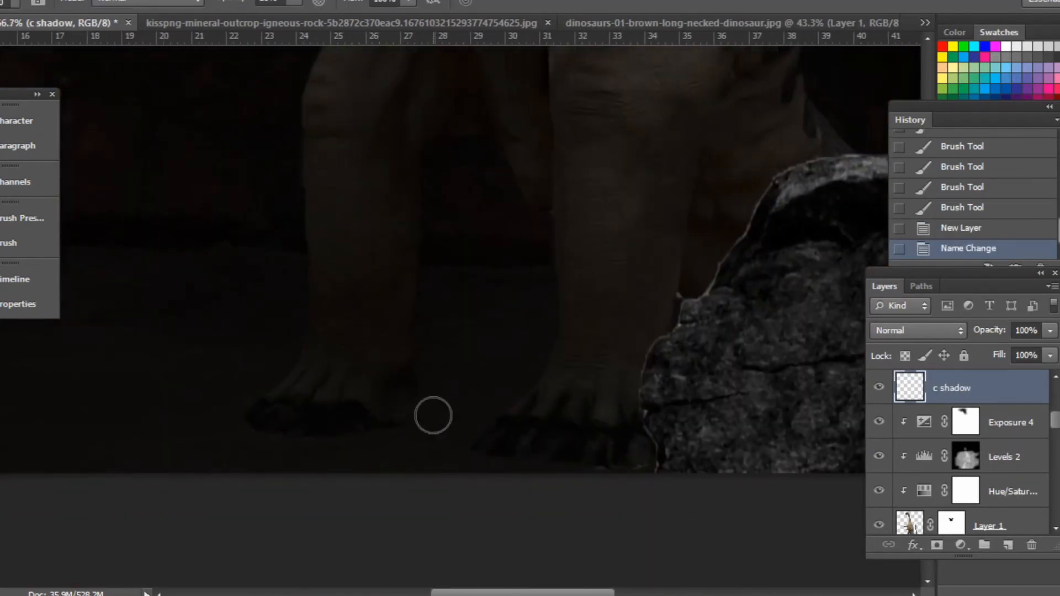
key("bracketleft")
left_click(377, 435)
left_click_drag(329, 436, 307, 435)
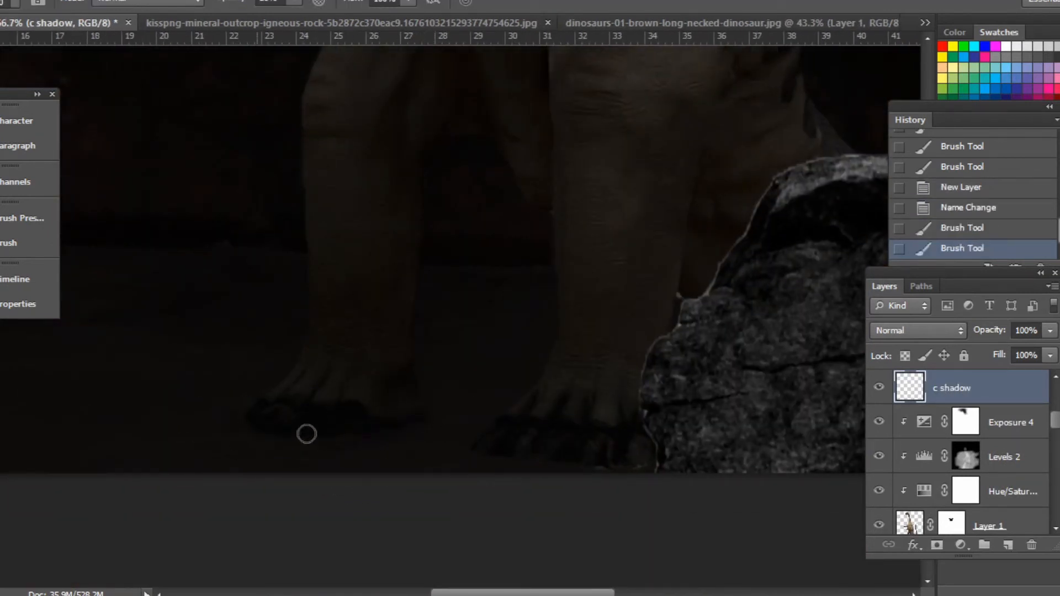
left_click(282, 439)
left_click(421, 421)
left_click(490, 447)
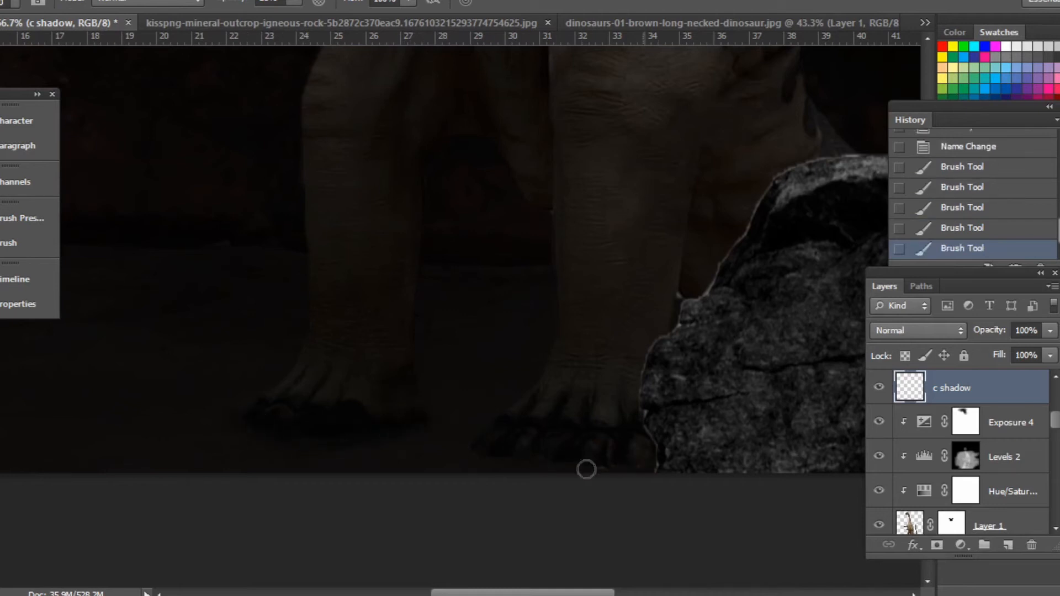
left_click(588, 466)
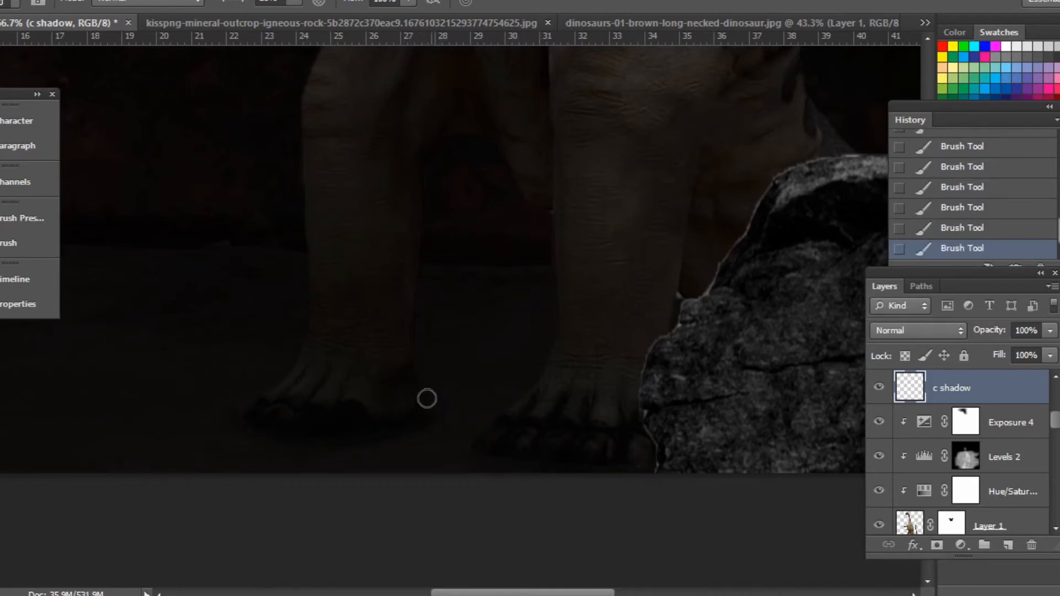
- Paint soft shadows around the base of the dinosaur's neck at the road hole on the c shadow layer
left_click_drag(753, 226, 482, 445)
left_click_drag(658, 166, 559, 473)
left_click_drag(287, 127, 575, 452)
mouse_move(491, 241)
left_mouse_down()
mouse_move(518, 396)
mouse_move(573, 461)
left_mouse_up()
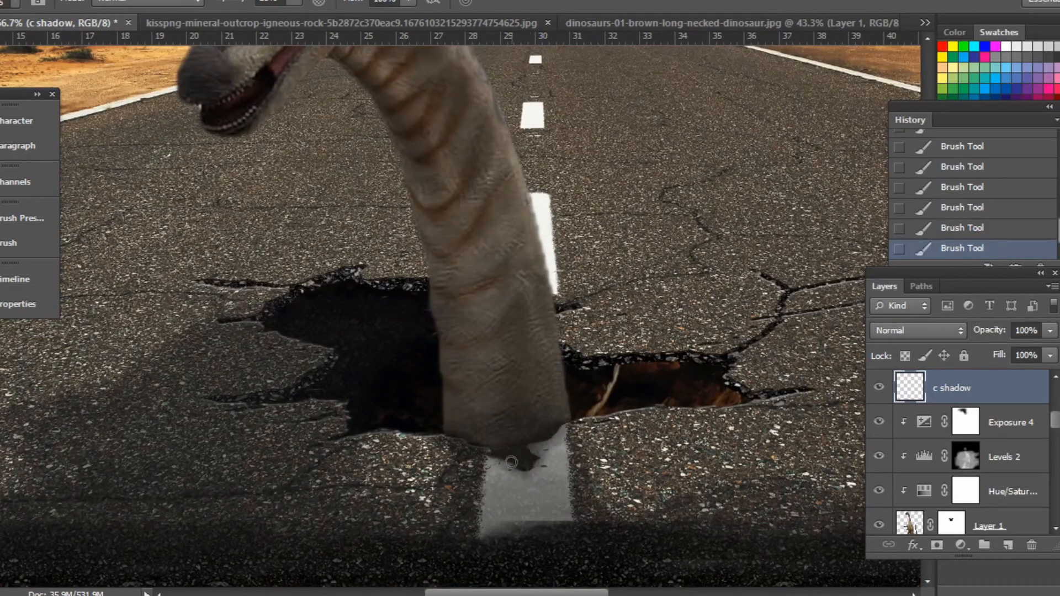
left_click_drag(272, 280, 453, 353)
left_click_drag(765, 349, 426, 353)
key("ctrl+0")
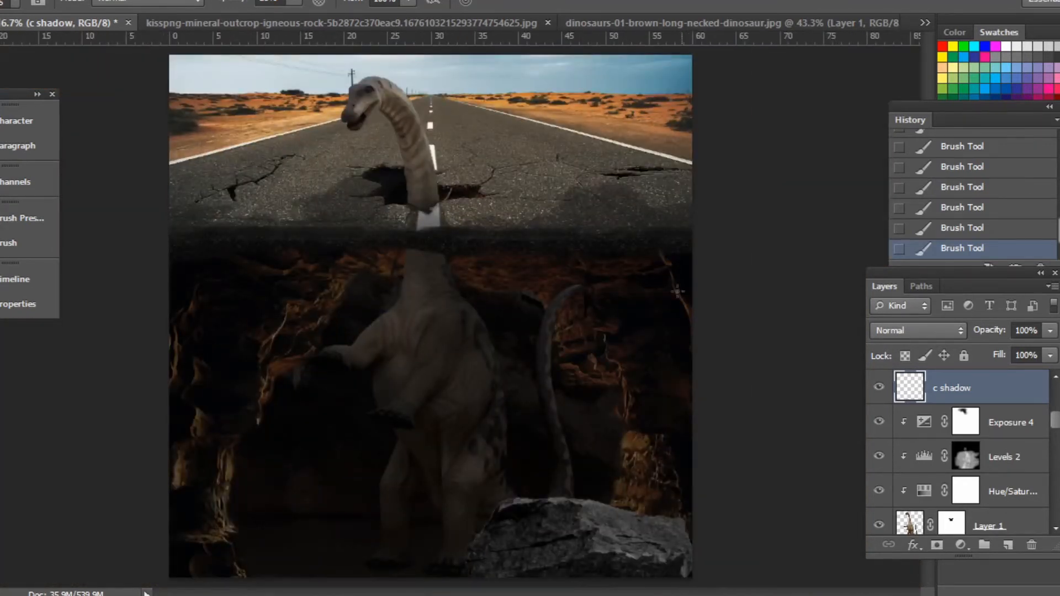
- Add a Hue/Saturation adjustment clipped to the road copy layer with saturation set to -58
key("v")
right_click(591, 92)
left_click(635, 136)
left_click(941, 484)
left_click(911, 519)
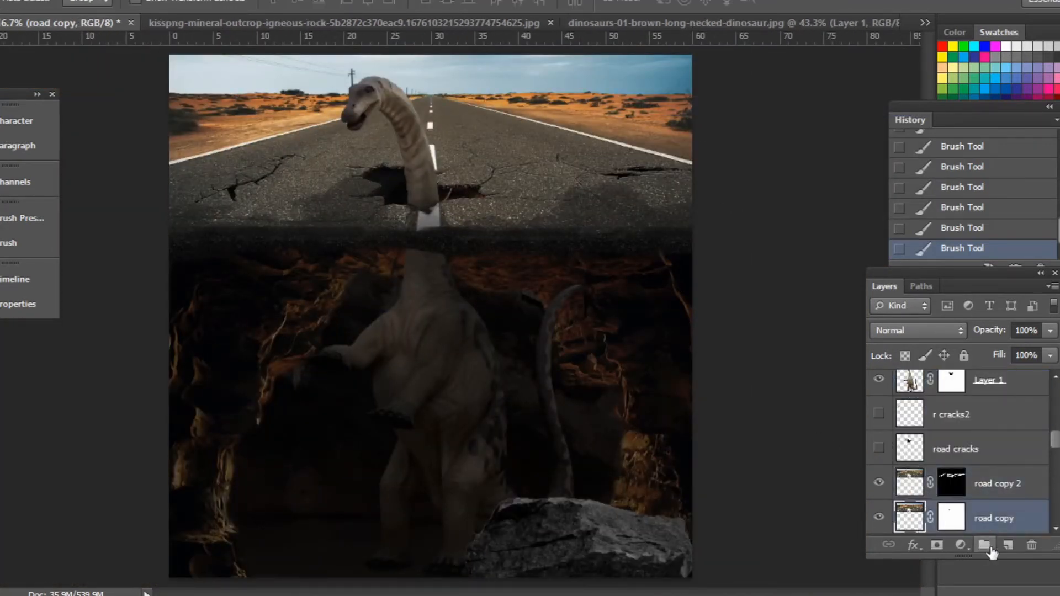
left_click(971, 547)
left_click(933, 335)
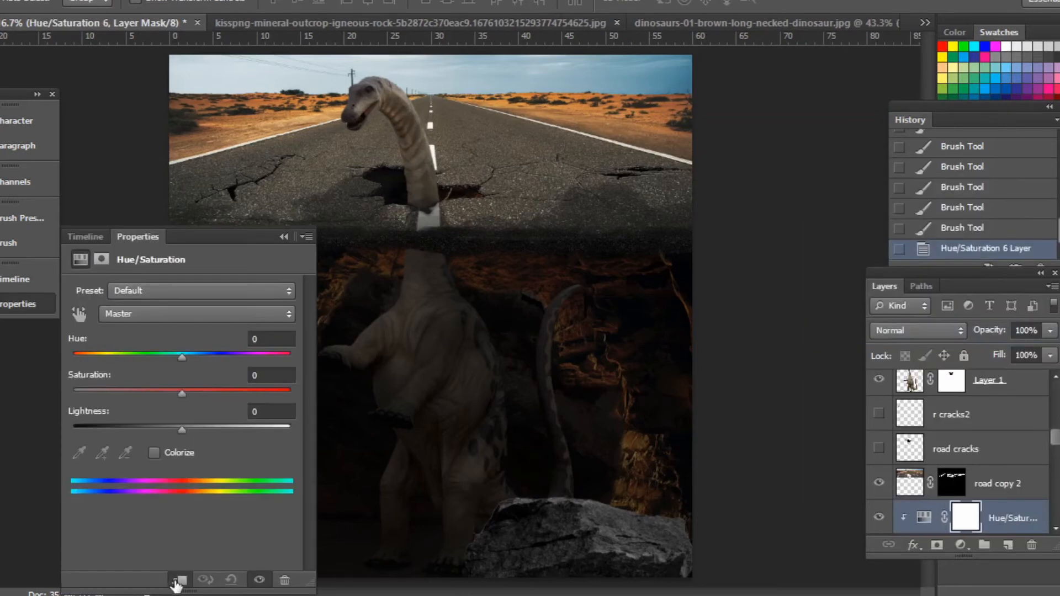
left_click(179, 580)
left_click_drag(182, 390, 119, 391)
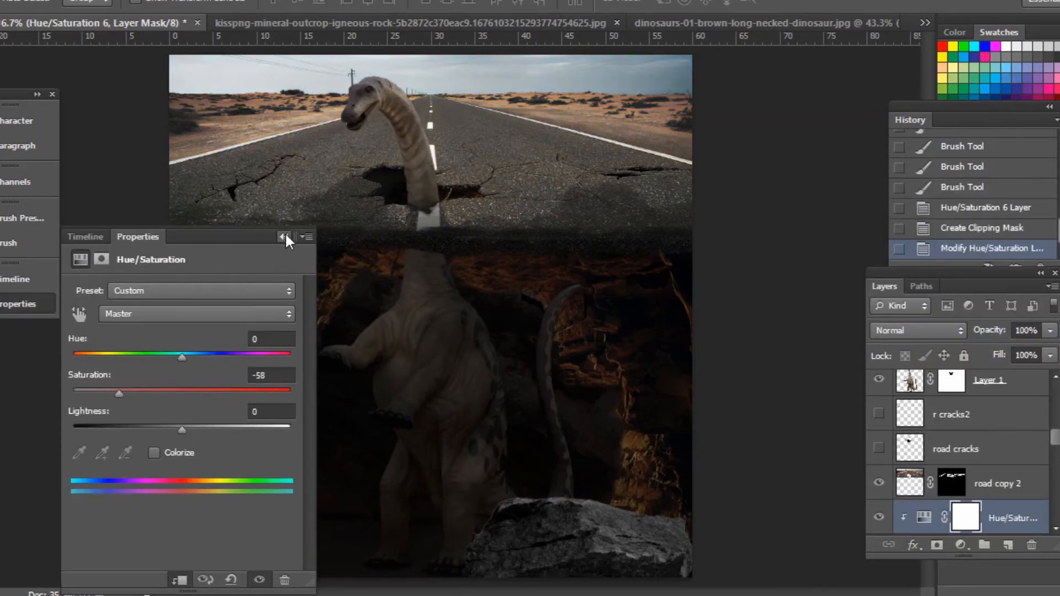
left_click(285, 238)
- Duplicate the road's Hue/Saturation adjustment above road copy 2 and clip it to that layer
scroll(945, 452, "down", 2)
scroll(959, 461, "up", 1)
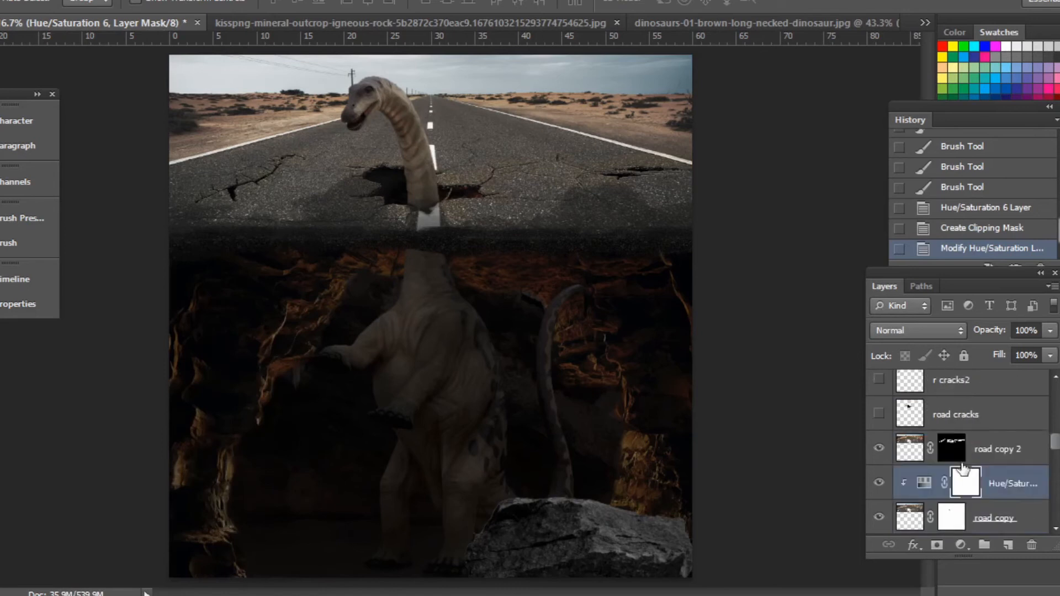
left_click_drag(965, 482, 969, 422)
key("ctrl+z")
left_click_drag(904, 489, 1014, 449)
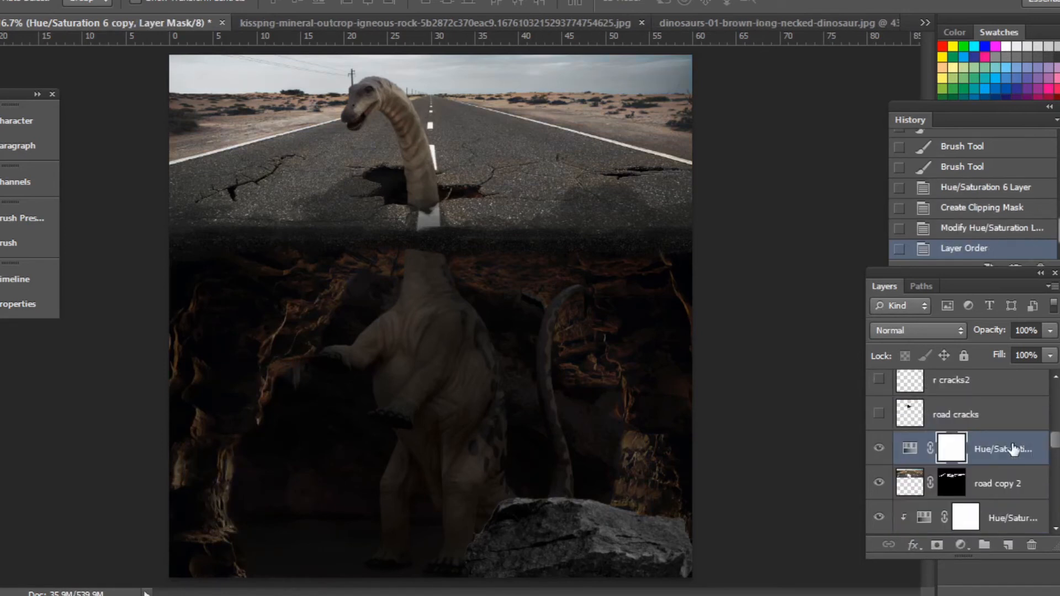
double_click(910, 458)
left_click(201, 578)
left_click(285, 237)
scroll(930, 416, "down", 1)
key("z")
left_click(478, 147)
left_click(478, 146)
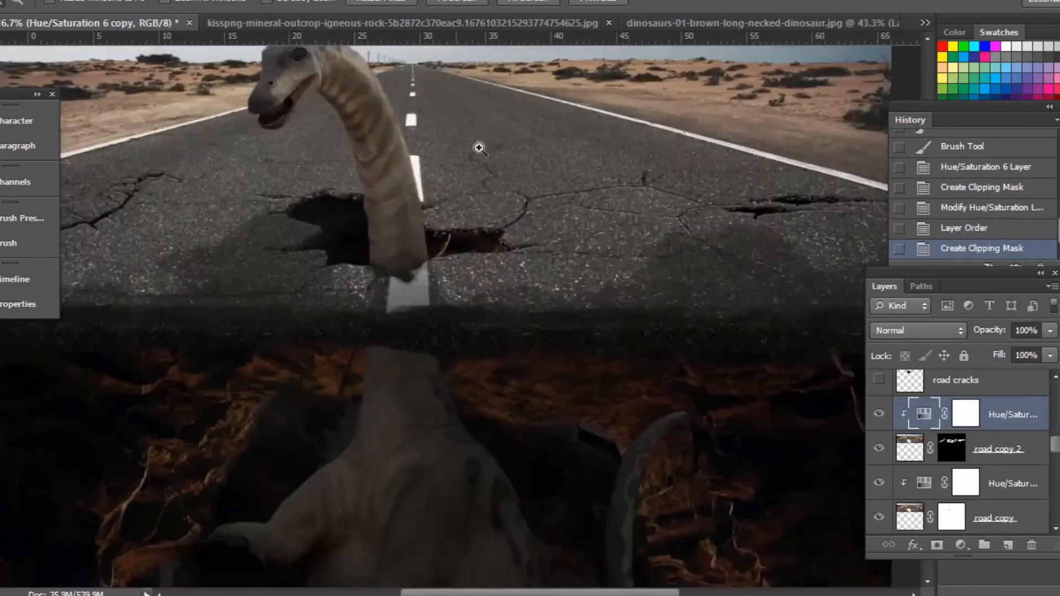
left_click(478, 147, "alt")
left_click(1000, 518)
left_click(961, 545)
left_click(880, 291)
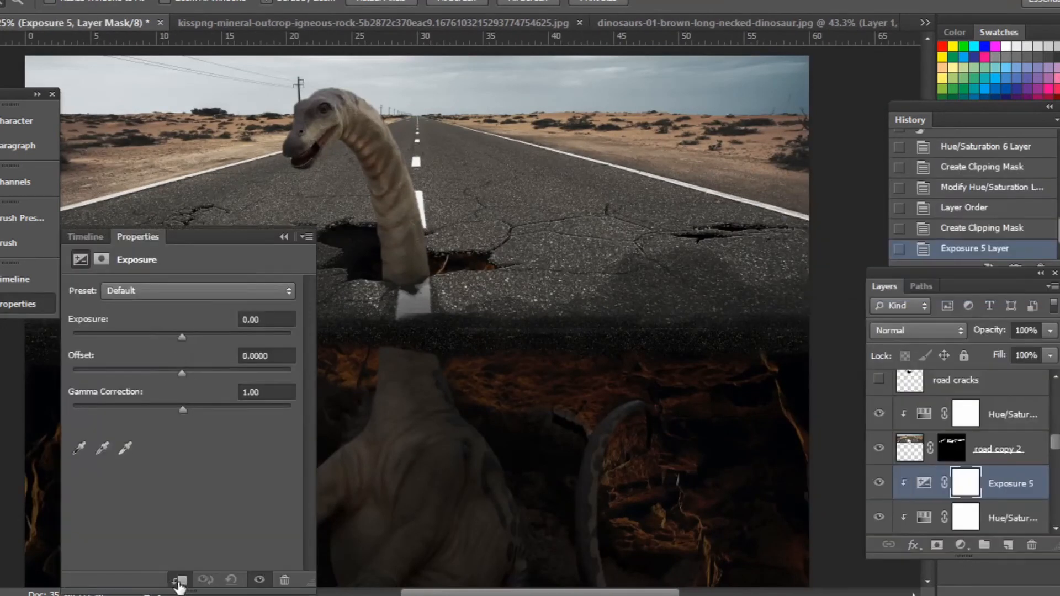
left_click(179, 580)
left_click_drag(182, 334, 170, 336)
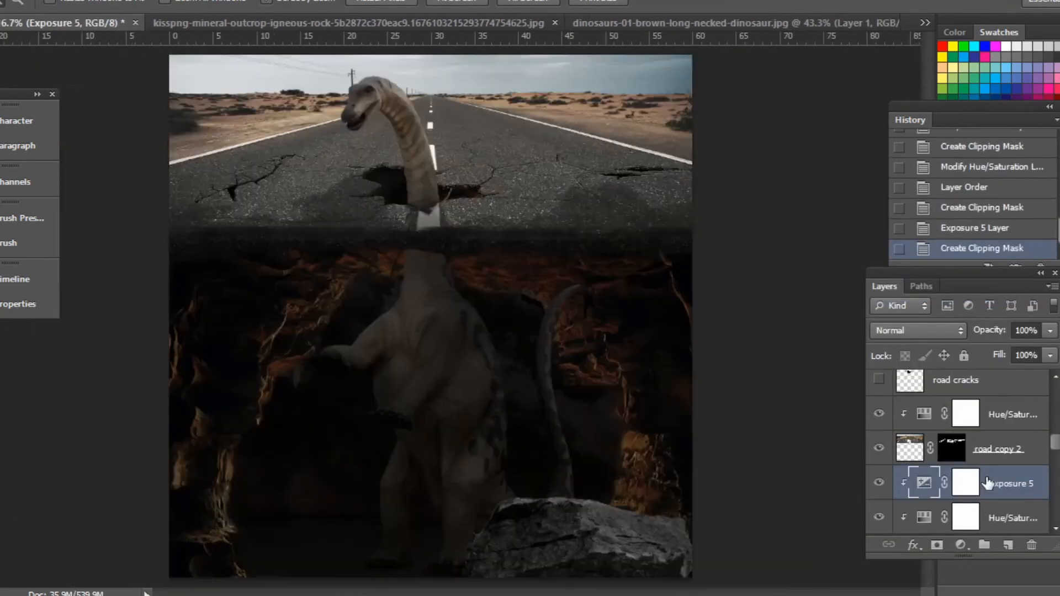
left_click_drag(989, 482, 964, 399)
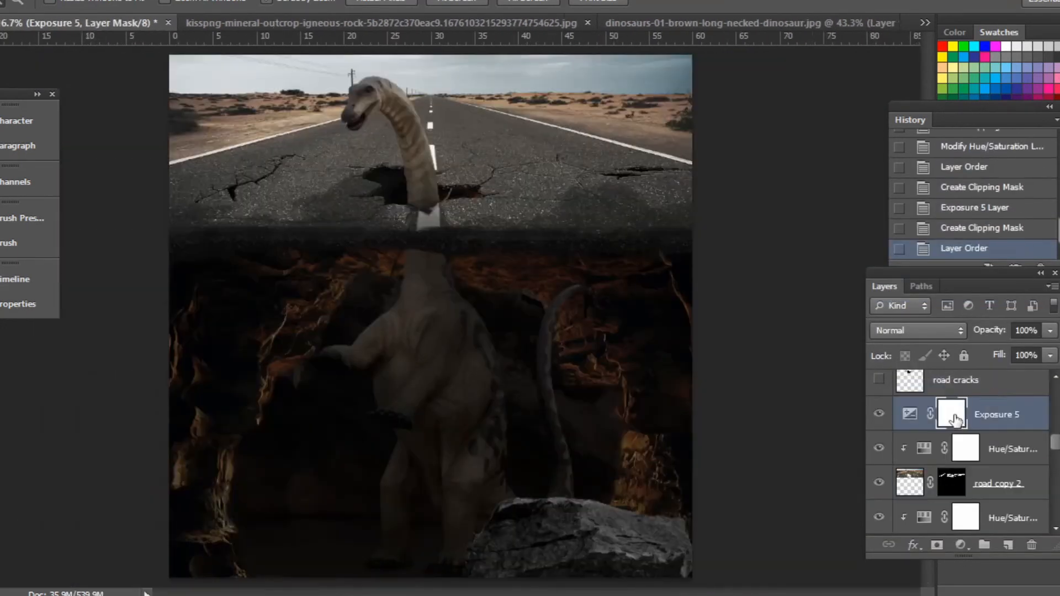
double_click(910, 415)
left_click(176, 580)
left_click(284, 237)
key("Delete")
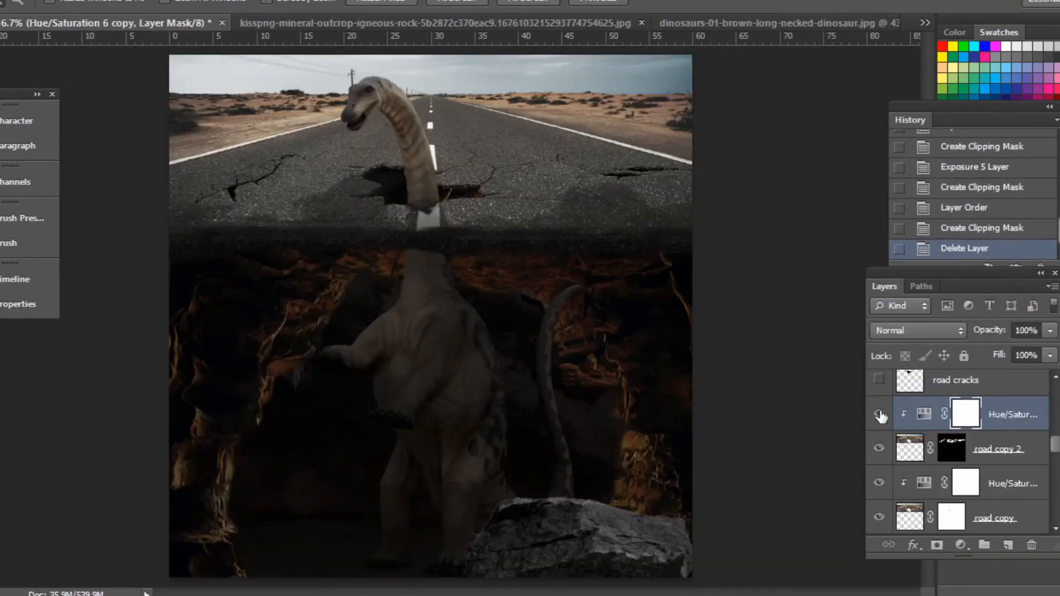
- Add an Exposure adjustment above road copy's Hue/Saturation, lower the exposure slightly, and clip it to road copy
left_click(1001, 421)
scroll(998, 437, "down", 1)
left_click(997, 450)
left_click(961, 545)
left_click(864, 290)
left_click_drag(182, 335, 175, 337)
left_click(284, 237)
double_click(911, 449)
left_click(177, 581)
left_click(283, 238)
scroll(964, 464, "up", 1)
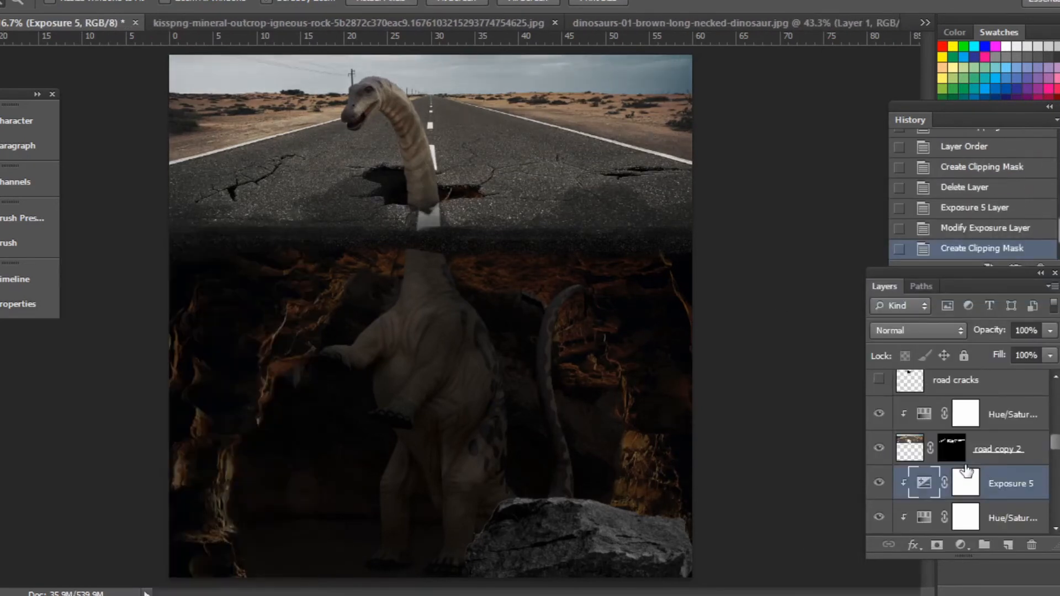
- Duplicate the Exposure 5 adjustment above road copy 2's Hue/Saturation layer and clip the copy to road copy 2
left_click(1003, 450)
left_click(964, 488)
key("ctrl+j")
left_click_drag(942, 489, 954, 398)
double_click(908, 415)
left_click(177, 580)
left_click(284, 237)
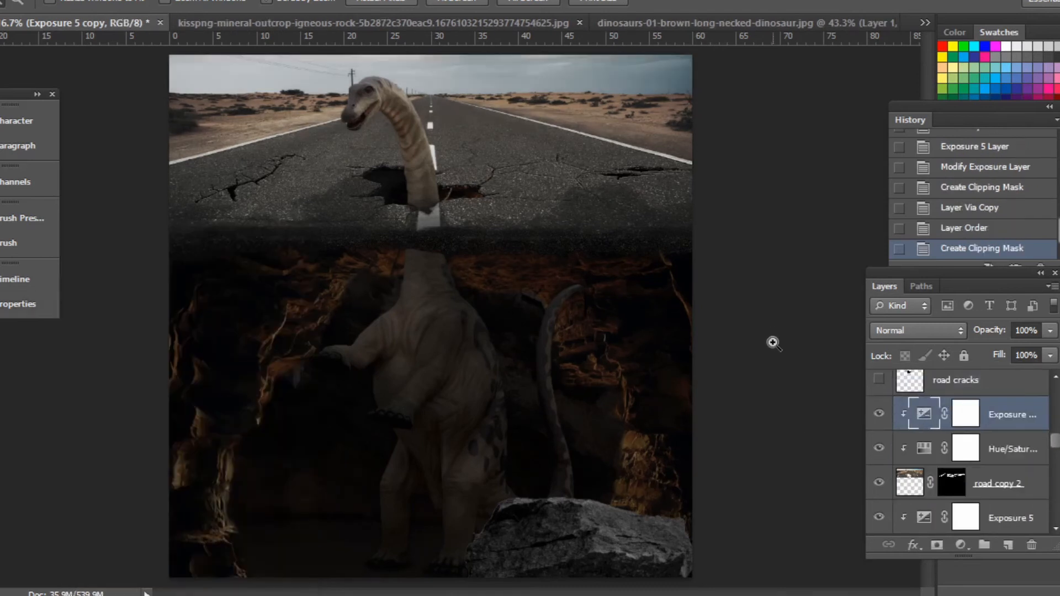
- Add a clipped, brightening Curves adjustment above the dinosaur layer's Hue/Saturation and invert its mask to black
scroll(981, 387, "up", 5)
left_click(979, 385)
key("v")
right_click(464, 344)
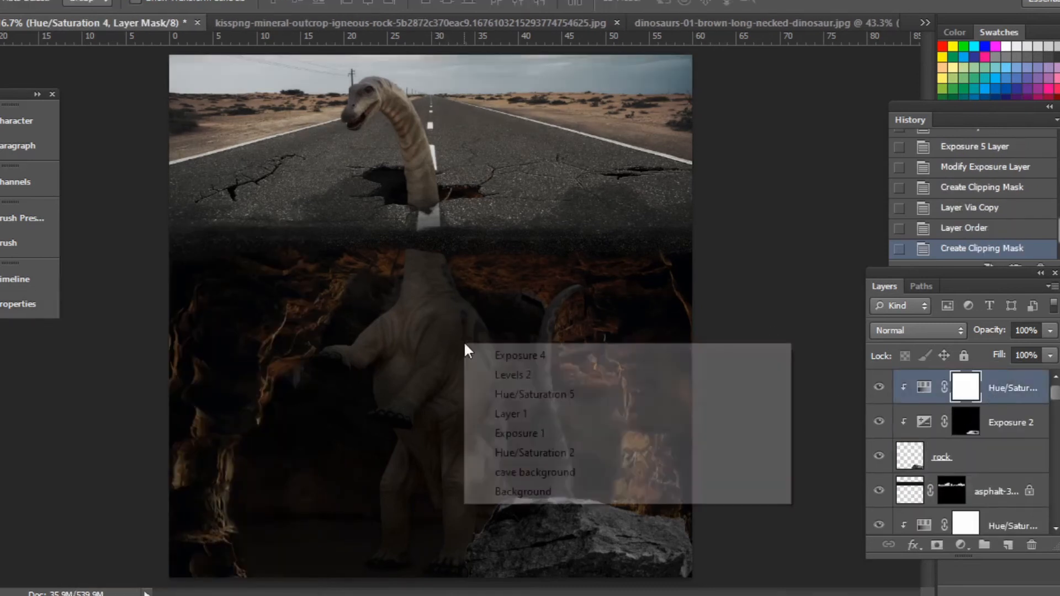
left_click(511, 414)
left_click(1010, 483)
left_click(960, 545)
left_click(853, 291)
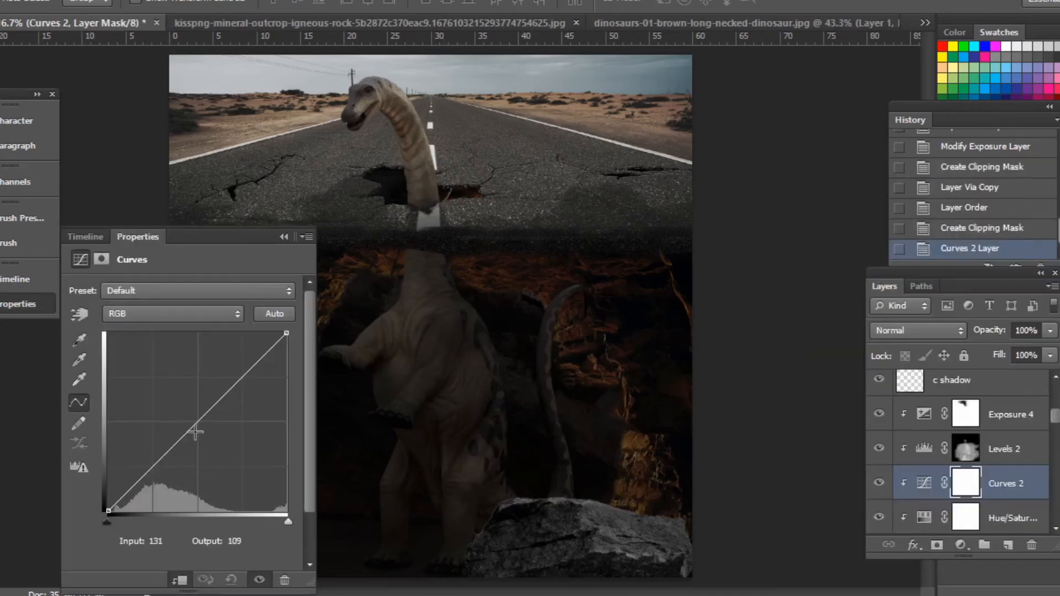
left_click_drag(178, 441, 178, 413)
left_click(284, 237)
key("ctrl+i")
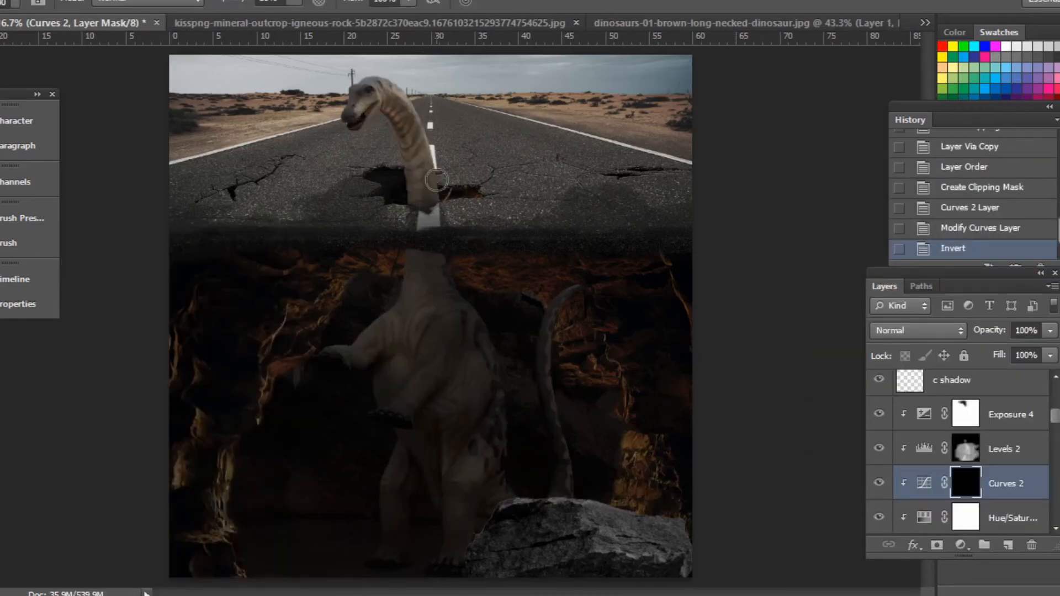
- Paint highlights along the right edge of the dinosaur's neck and upper back on the Curves 2 mask
left_click_drag(437, 180, 428, 200)
mouse_move(436, 248)
left_mouse_down()
mouse_move(443, 285)
mouse_move(446, 273)
left_mouse_up()
mouse_move(447, 284)
left_mouse_down()
mouse_move(455, 290)
mouse_move(443, 244)
mouse_move(452, 287)
left_mouse_up()
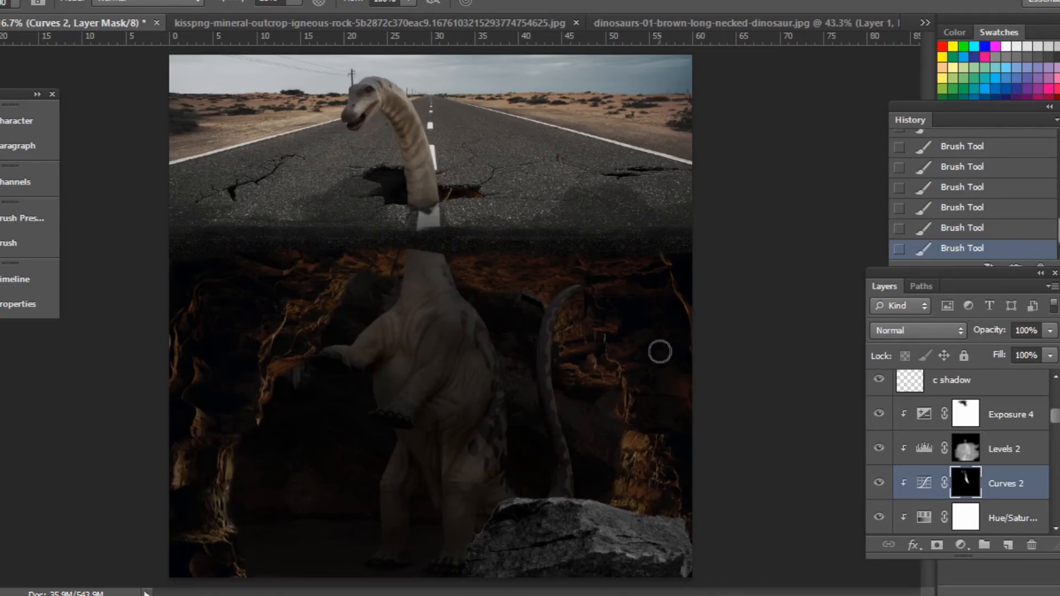
- Add a darkening Curves adjustment above Exposure 4, clip it to the dinosaur, and invert its mask to black
left_click(1001, 459)
left_click(961, 545)
key("Escape")
left_click(998, 419)
left_click(962, 545)
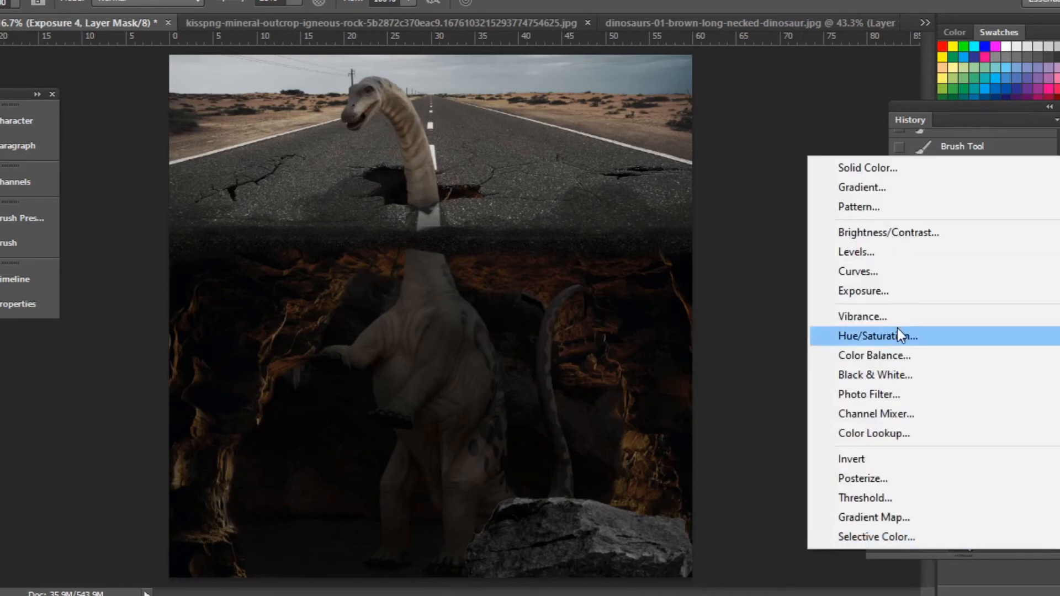
left_click(857, 271)
left_click_drag(213, 426, 191, 445)
key("ctrl+alt+g")
left_click(286, 236)
key("ctrl+i")
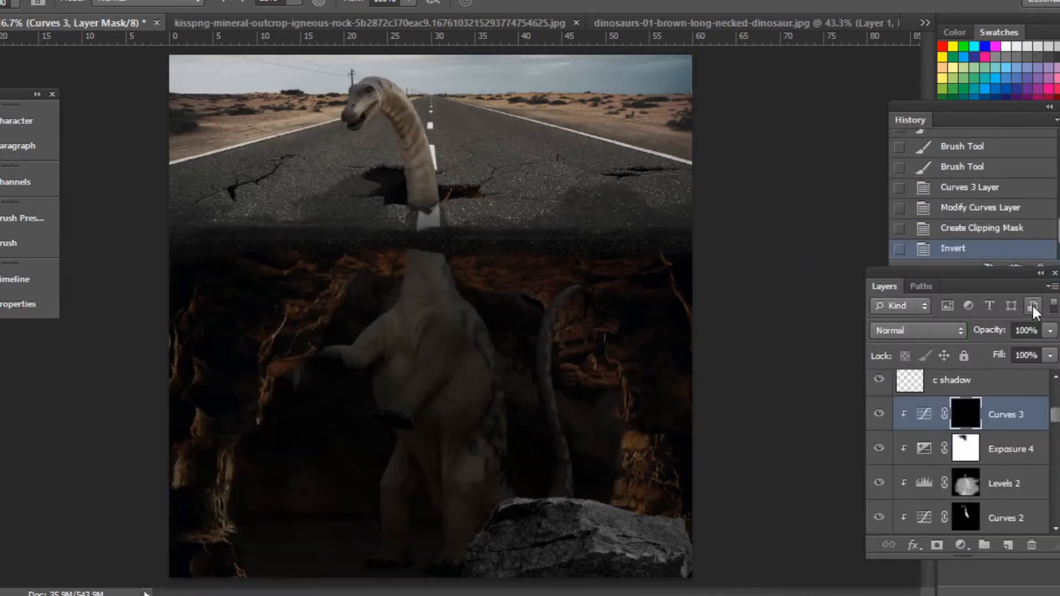
- Paint shading along the left side of the dinosaur's head, neck and body on the Curves 3 mask
left_click_drag(341, 115, 347, 91)
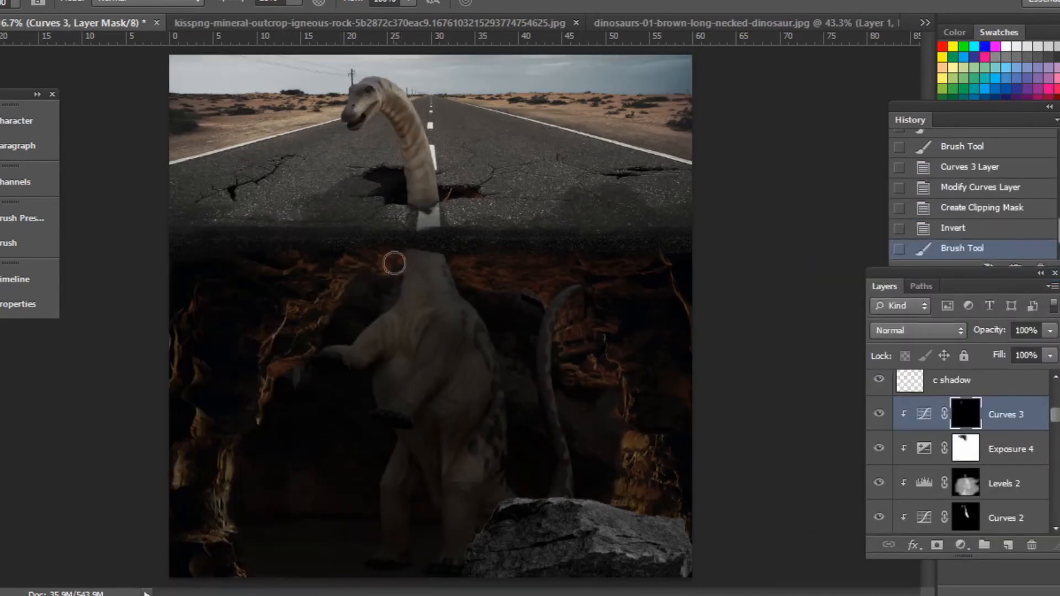
mouse_move(395, 265)
left_mouse_down()
mouse_move(416, 257)
mouse_move(412, 268)
left_mouse_up()
left_click_drag(409, 272, 400, 294)
left_click(381, 320)
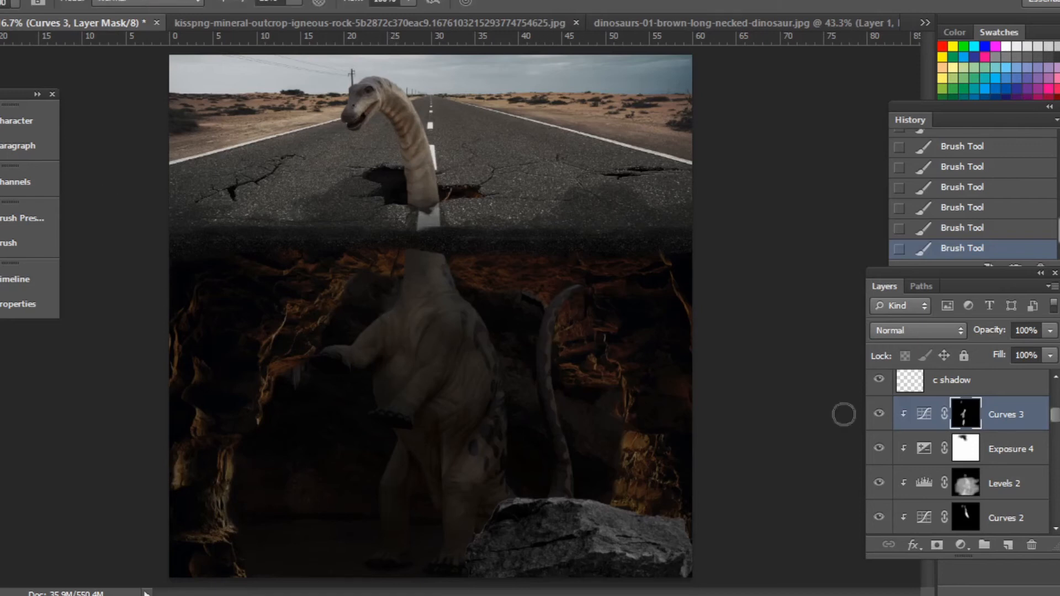
left_click(965, 453)
left_click(969, 418)
scroll(964, 439, "up", 2)
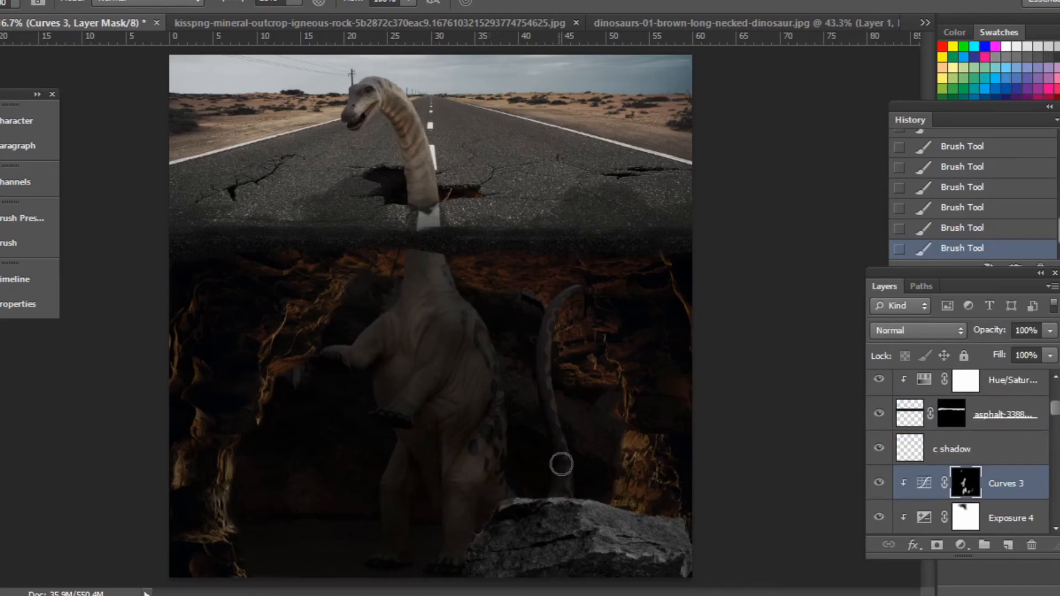
scroll(939, 469, "down", 2)
- Refine the dinosaur's highlights on the Curves 2 mask and its shading on Curves 3, and compare with Curves 3 hidden
left_click(884, 485)
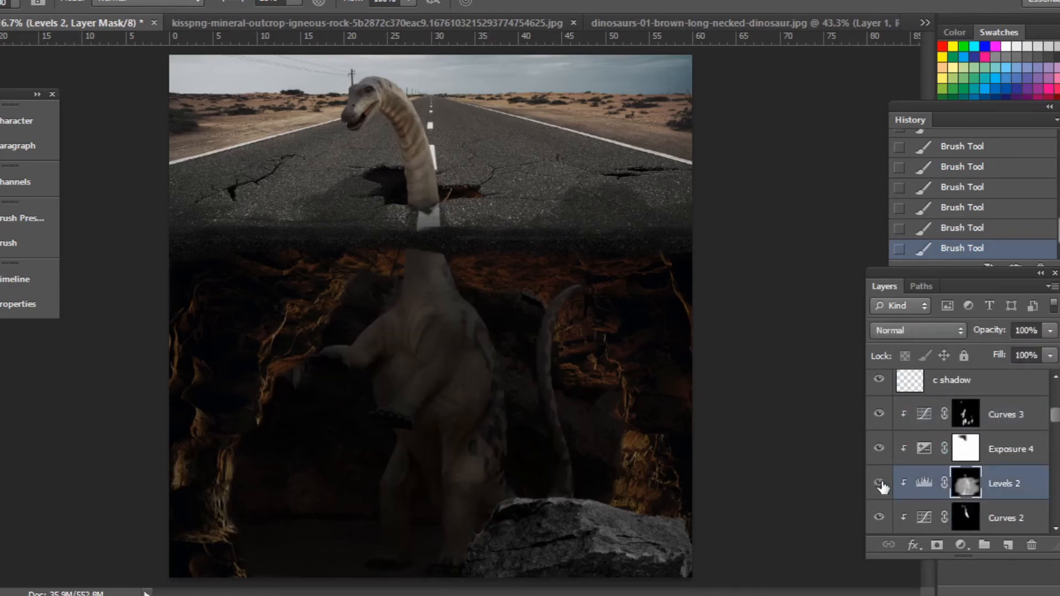
left_click(895, 518)
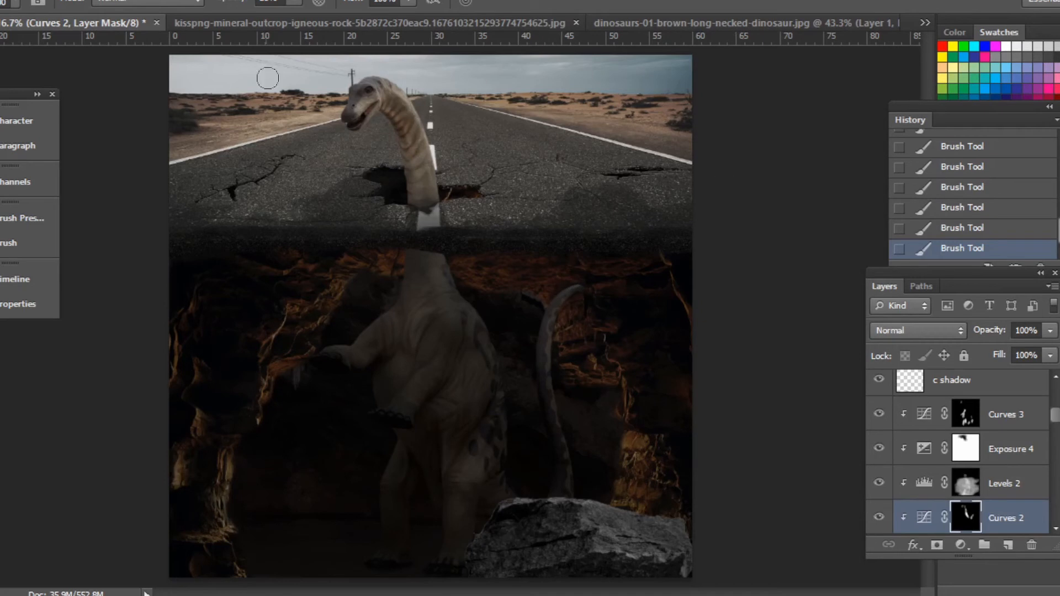
left_click(953, 418)
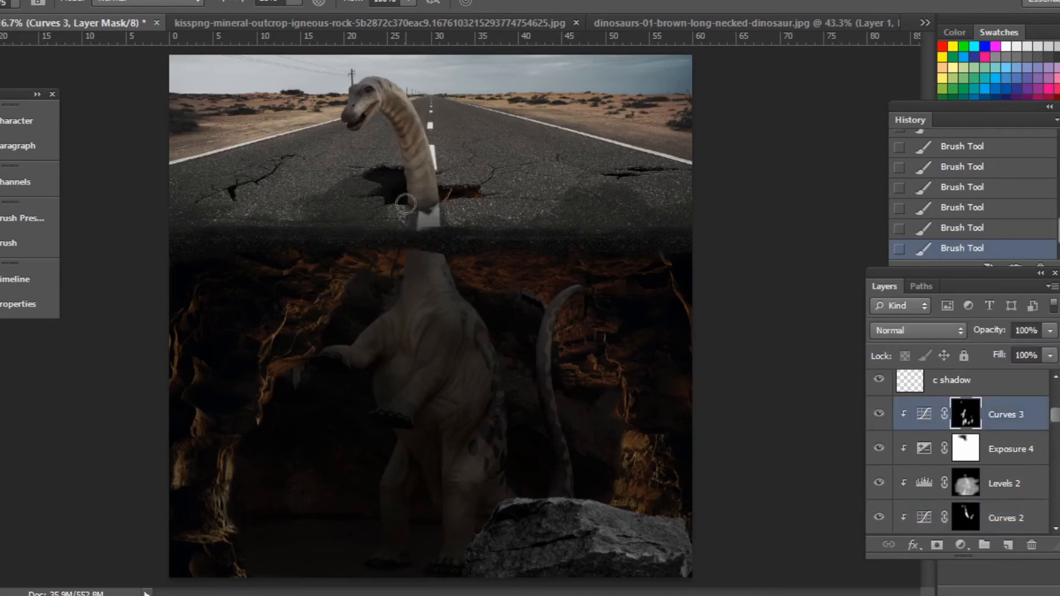
scroll(394, 166, "up", 2)
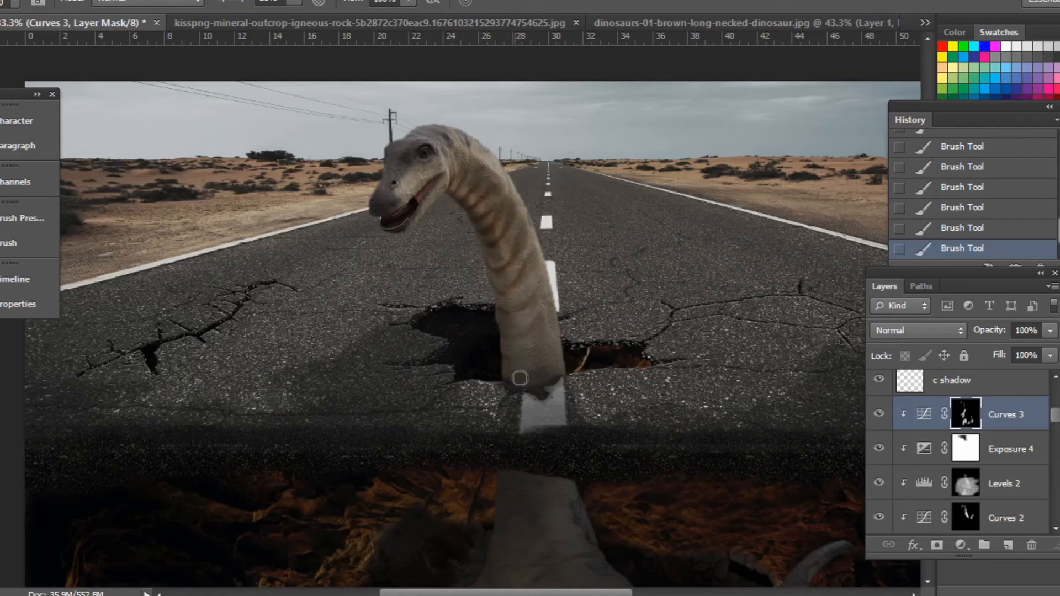
left_click(880, 415)
left_click(880, 415)
key("ctrl+minus")
key("ctrl+minus")
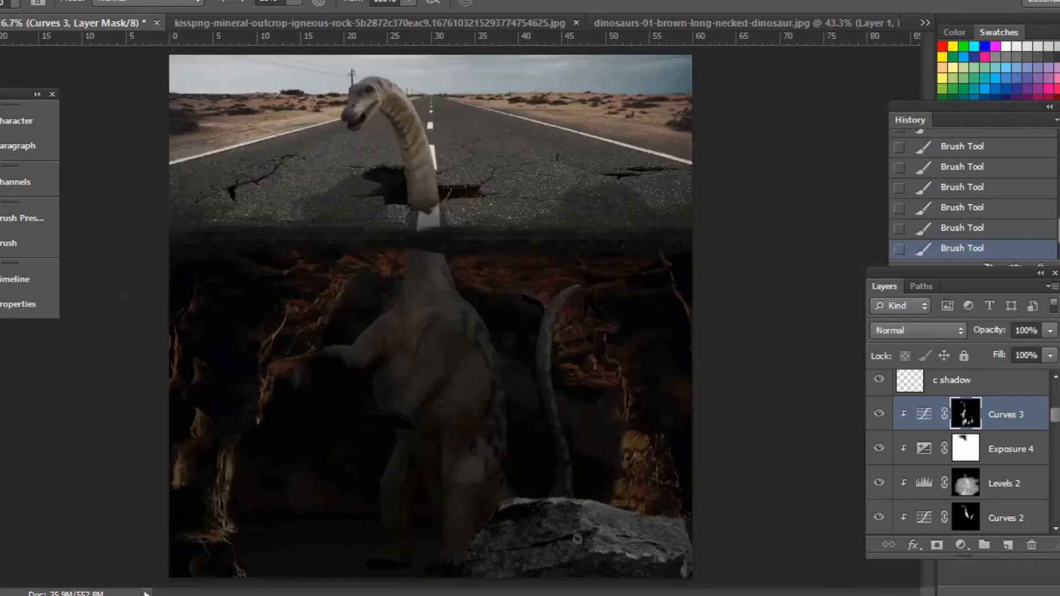
- Add a Curves adjustment clipped to the rock layer and pull its midpoint down to darken the rock
left_click(478, 424, "ctrl")
left_click(508, 416, "ctrl")
key("v")
right_click(520, 391)
left_click(580, 222)
left_click(961, 545)
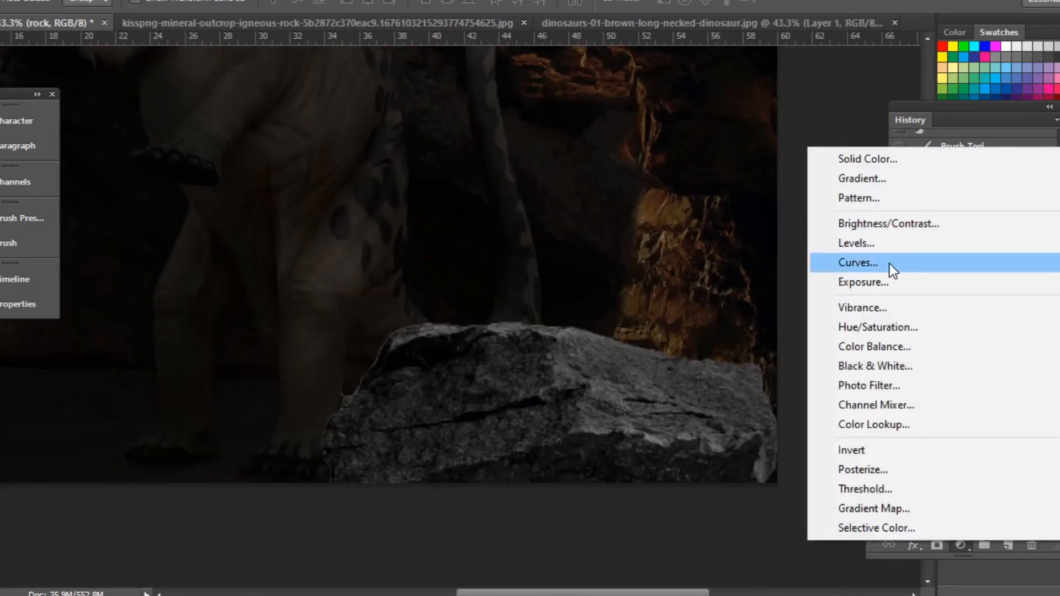
left_click(890, 263)
left_click_drag(196, 424, 214, 442)
left_click(471, 348)
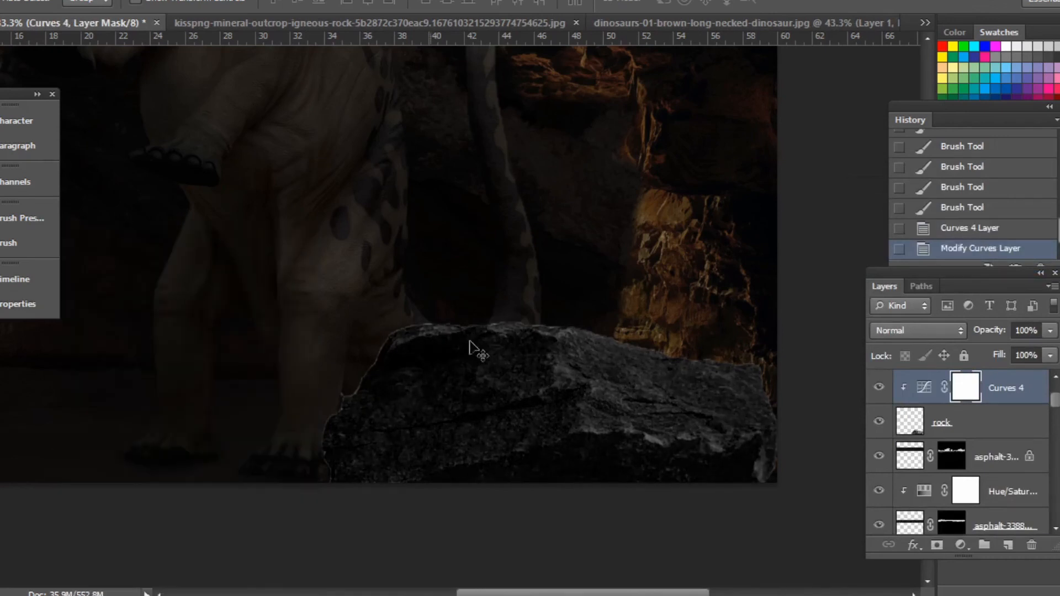
- Soften the rock's edge by loading its outline as a selection, feathering and inverting it, and clearing the fringe repeatedly
left_click(909, 423, "ctrl")
left_click(972, 422)
right_click(490, 229)
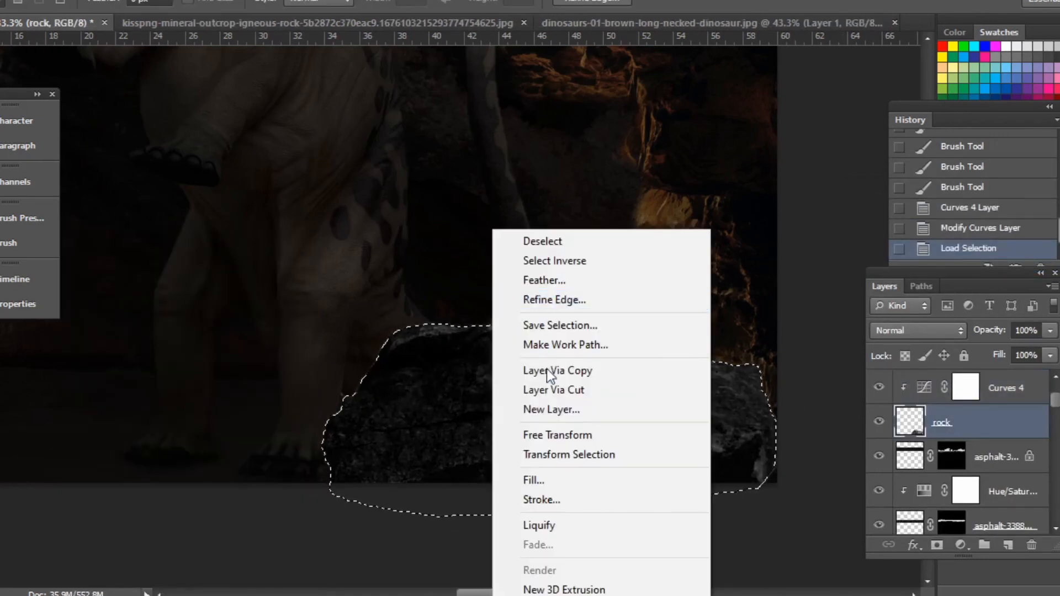
left_click(580, 281)
left_click(622, 185)
key("ctrl+shift+i")
key("Delete")
key("Delete")
key("Delete")
key("Delete")
key("Delete")
key("Delete")
key("ctrl+d")
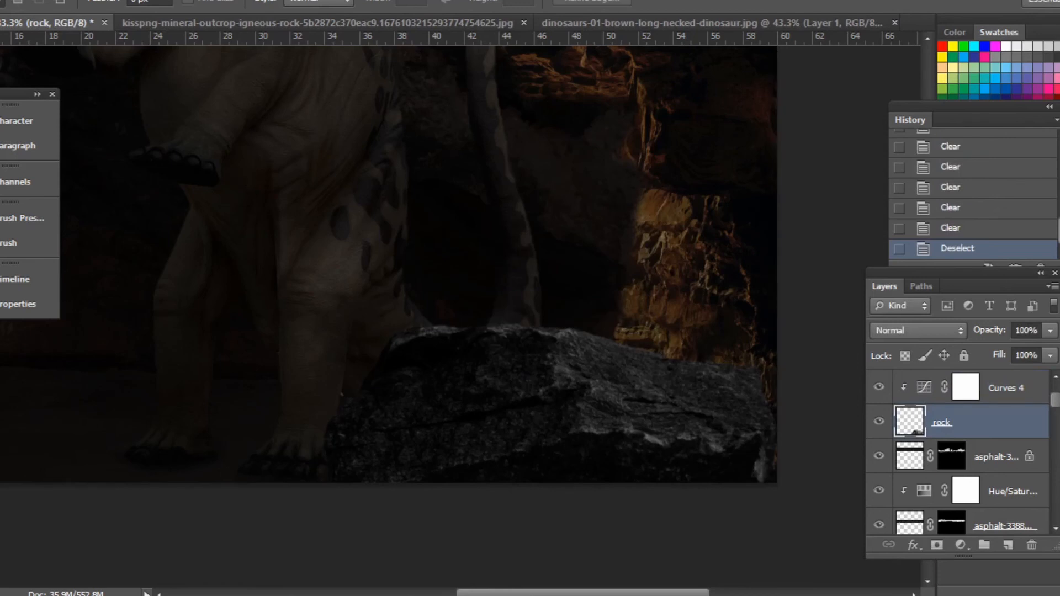
- Merge the rock layer with its clipped Hue/Saturation, Exposure 2 and Curves 4 adjustments into one layer
key("v")
key("ctrl+minus")
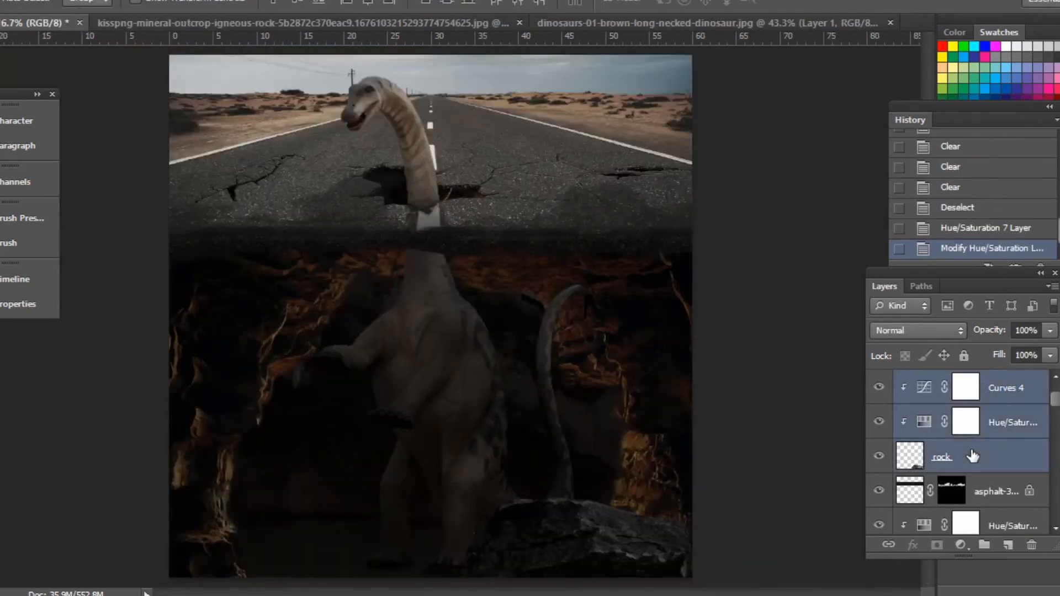
right_click(994, 428)
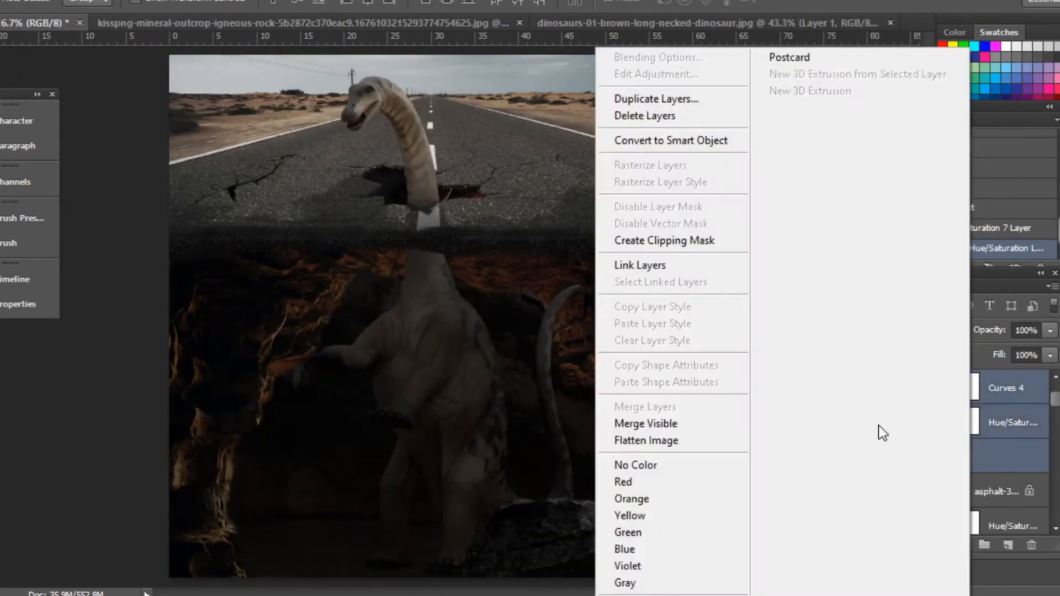
left_click(646, 450)
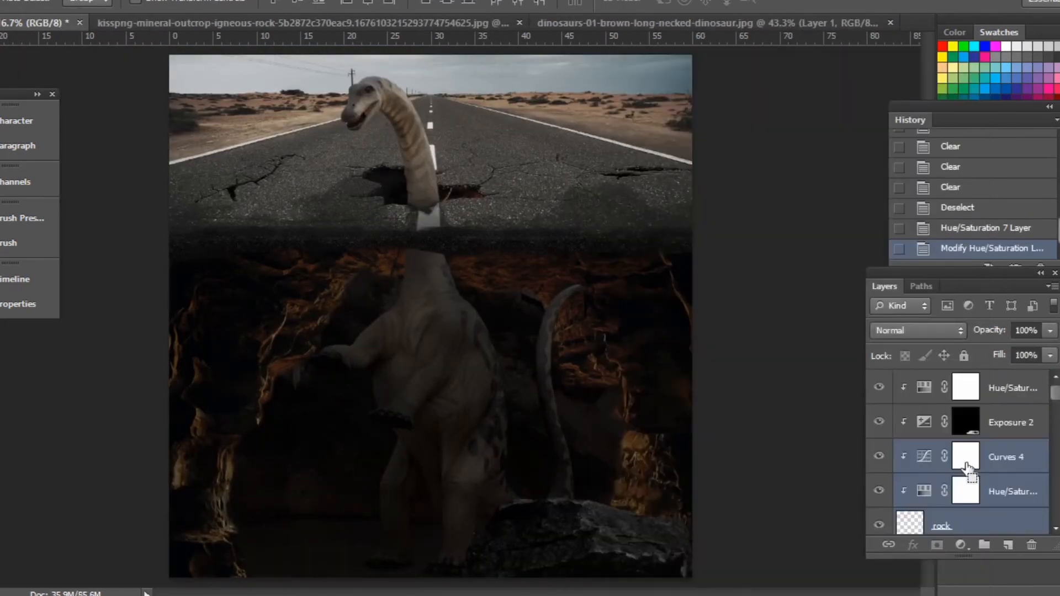
right_click(918, 524)
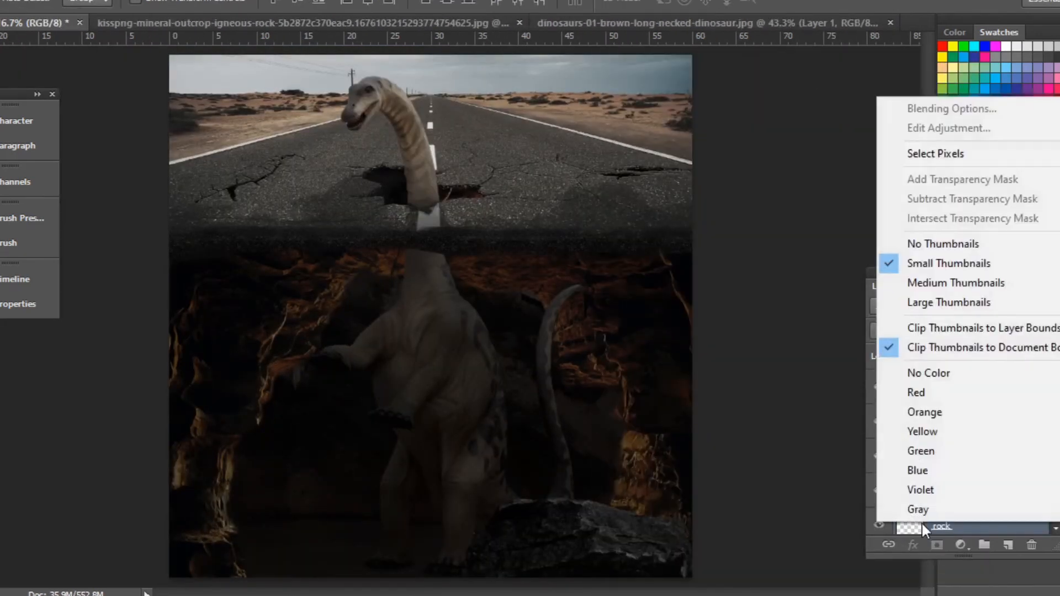
right_click(959, 524)
left_click(984, 458)
left_click(984, 458)
left_click(996, 393)
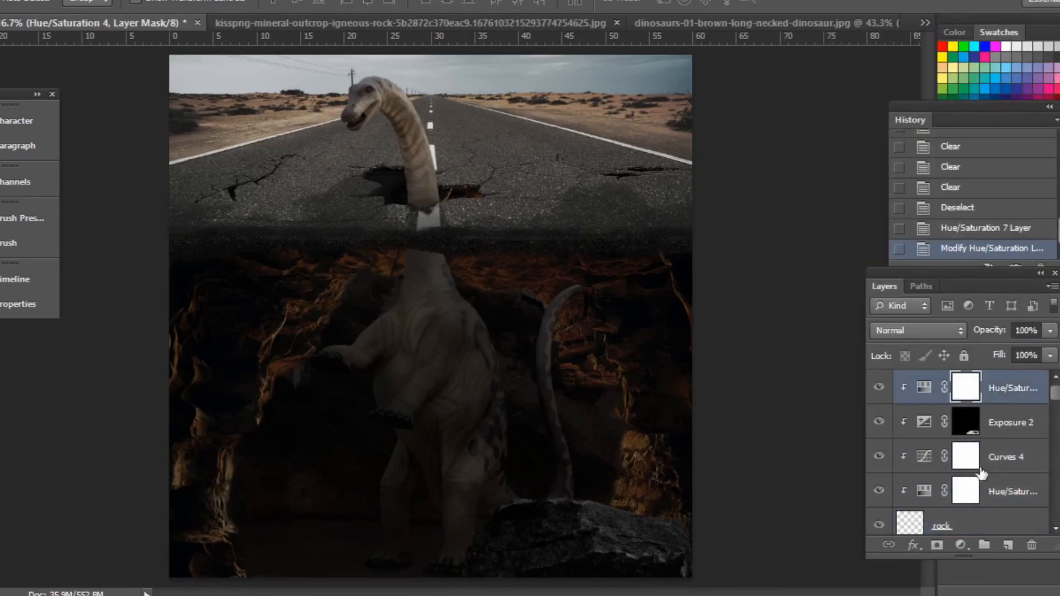
left_click(980, 515, "shift")
right_click(992, 457)
left_click(718, 421)
- Save the document under the file name dino
key("alt+f")
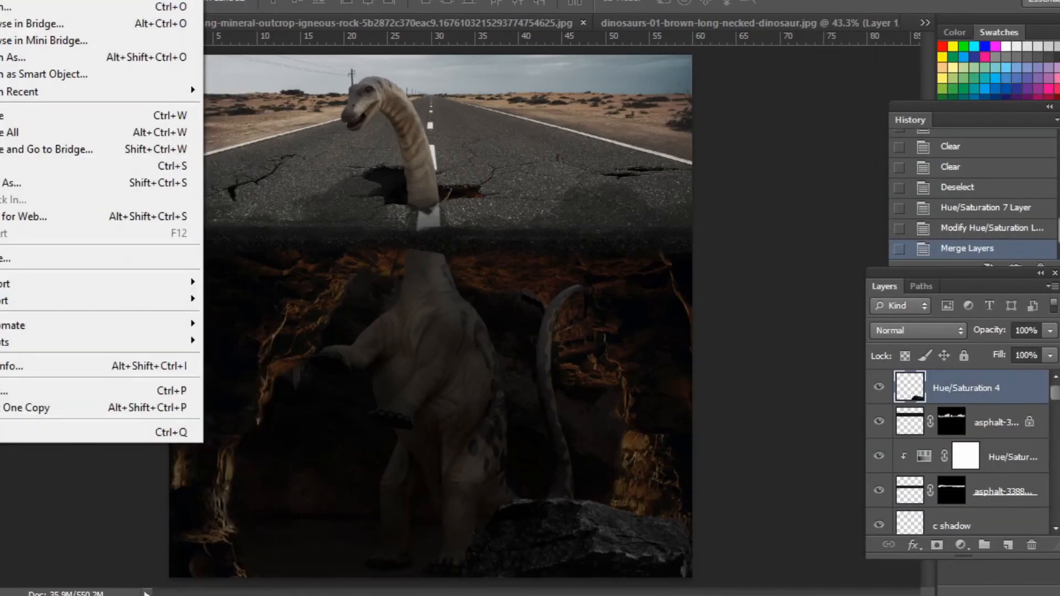
left_click(66, 184)
type("dino")
key("Return")
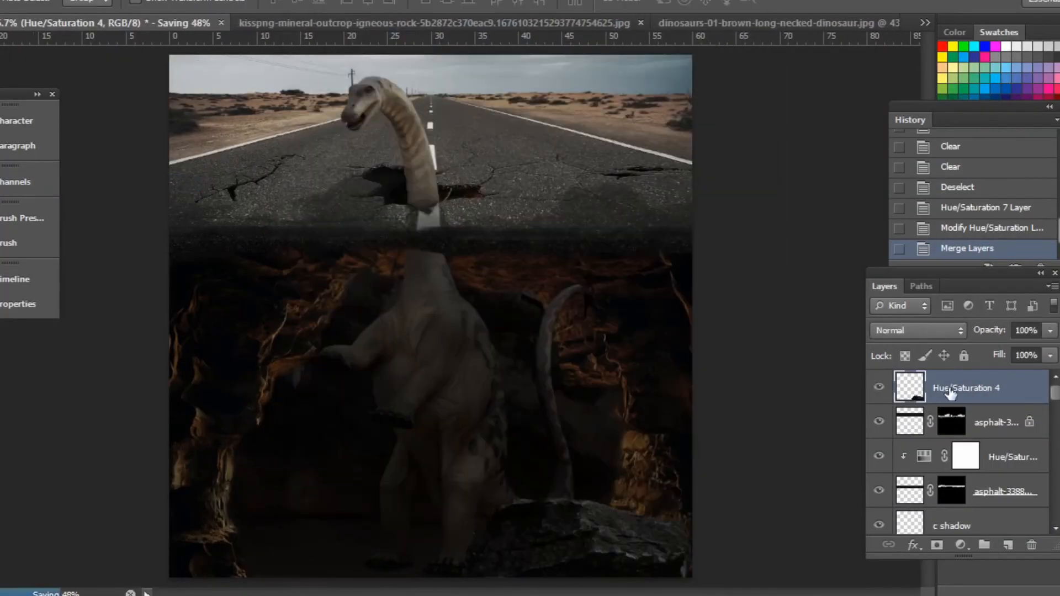
- Colorize the merged rock yellowish with a clipped Hue/Saturation adjustment at saturation 34
left_click(961, 545)
left_click(884, 333)
left_click(154, 453)
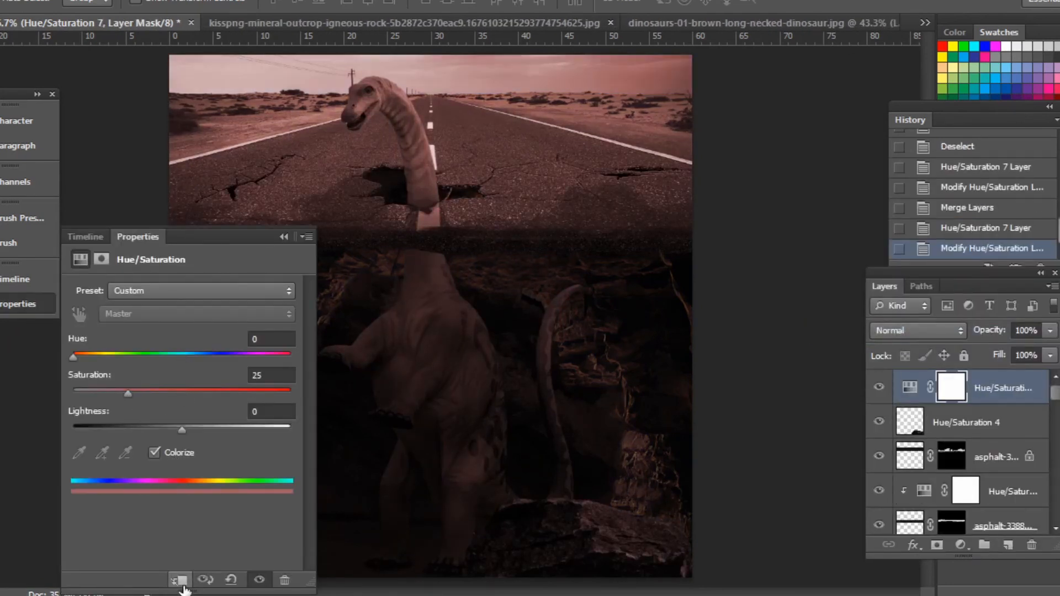
left_click(179, 580)
left_click_drag(87, 394, 102, 394)
left_click_drag(73, 358, 146, 390)
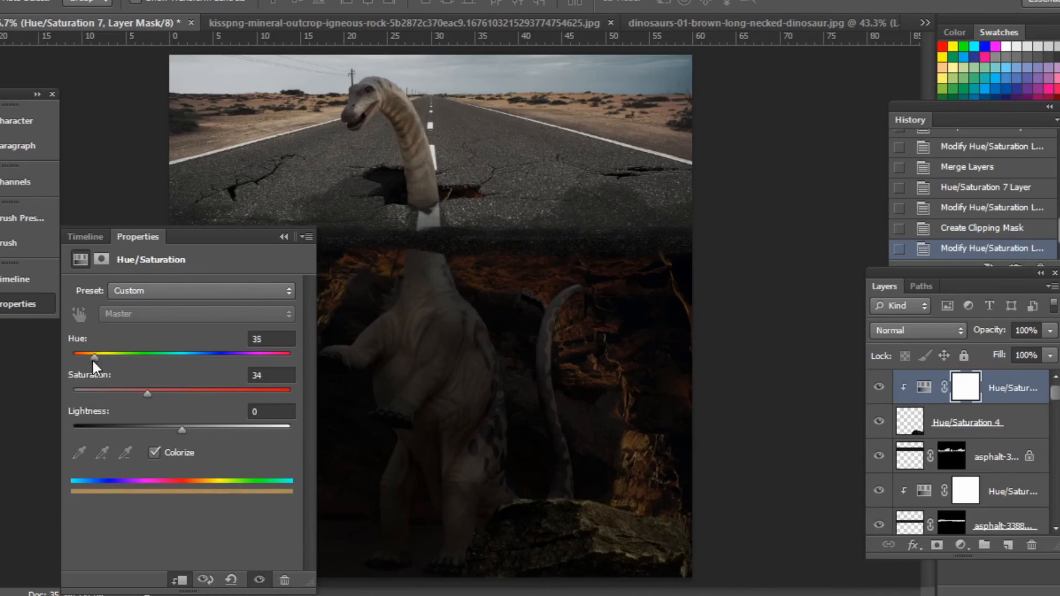
left_click_drag(92, 359, 103, 359)
left_click(282, 237)
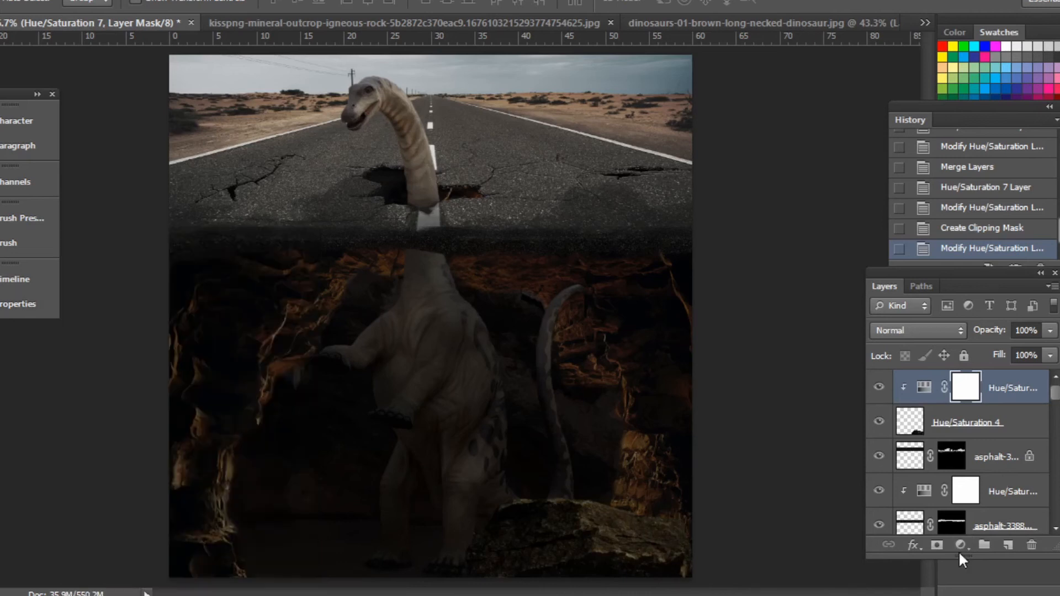
- Add a darkening Curves adjustment clipped to the merged rock and invert its mask to black
left_click(961, 546)
left_click(890, 267)
left_click(180, 580)
left_click_drag(208, 412, 219, 454)
left_click(284, 237)
key("ctrl+i")
key("b")
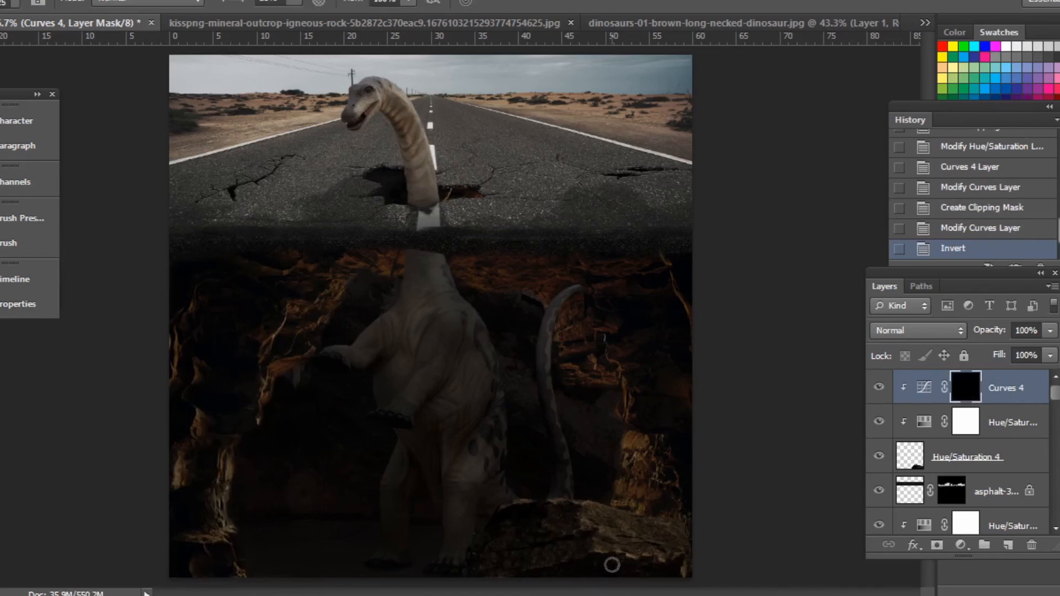
- Paint shadows over the rock's base and front face on the Curves 4 mask, comparing with the adjustment hidden
left_click_drag(540, 575, 664, 577)
left_click(880, 388)
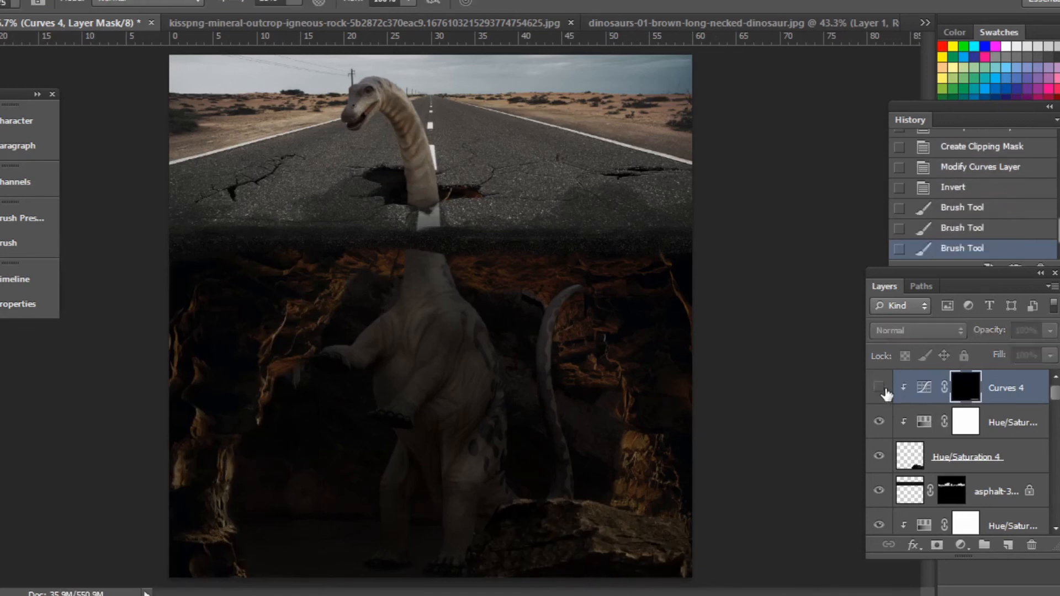
left_click(879, 388)
left_click_drag(581, 579, 476, 549)
mouse_move(543, 545)
left_mouse_down()
mouse_move(509, 566)
mouse_move(615, 542)
left_mouse_up()
left_click_drag(681, 549, 559, 547)
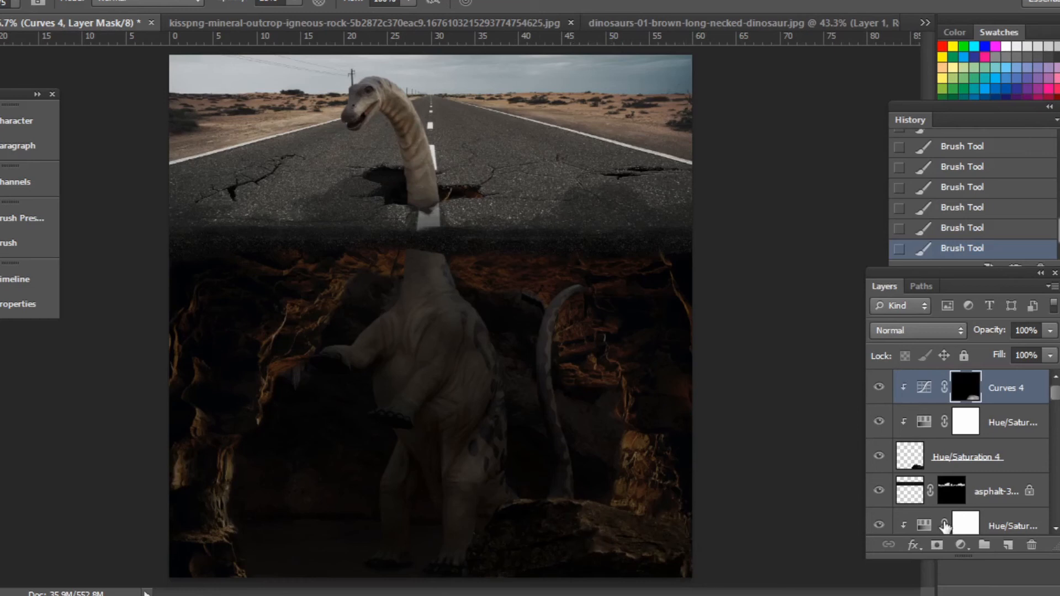
- Add a darkening Curves adjustment clipped to the cave sides layer, about input 156 and output 107, and invert its mask to black
key("v")
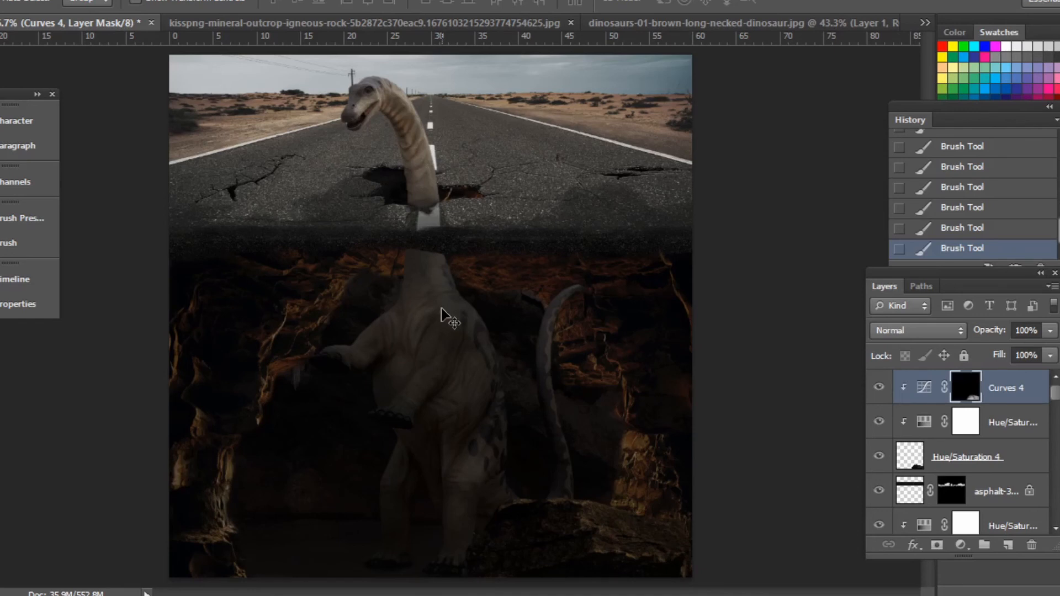
right_click(511, 269)
left_click(558, 323)
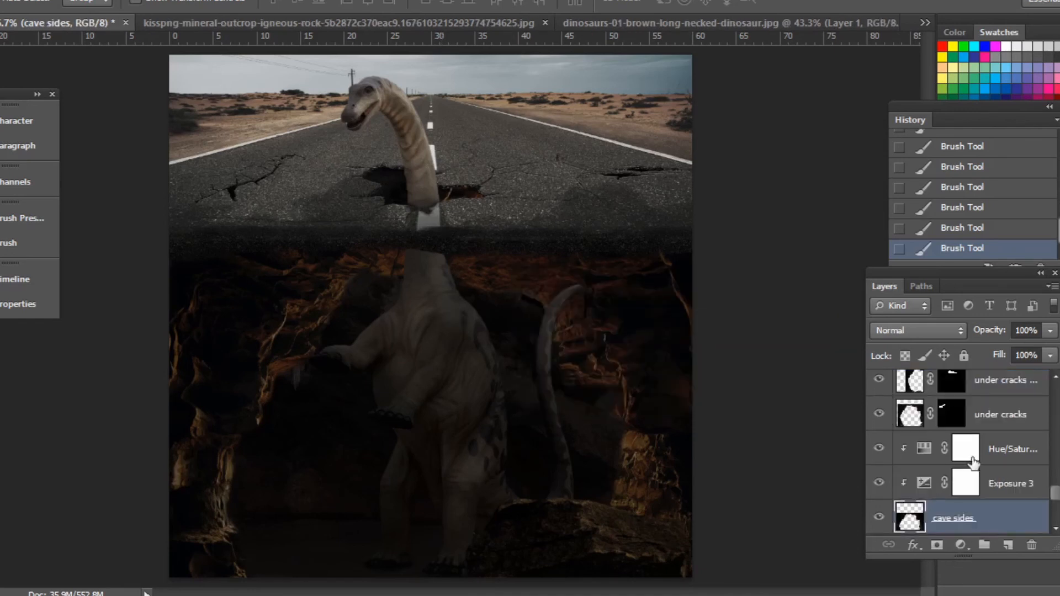
left_click(996, 453)
left_click(961, 546)
left_click(873, 268)
left_click_drag(216, 411, 220, 437)
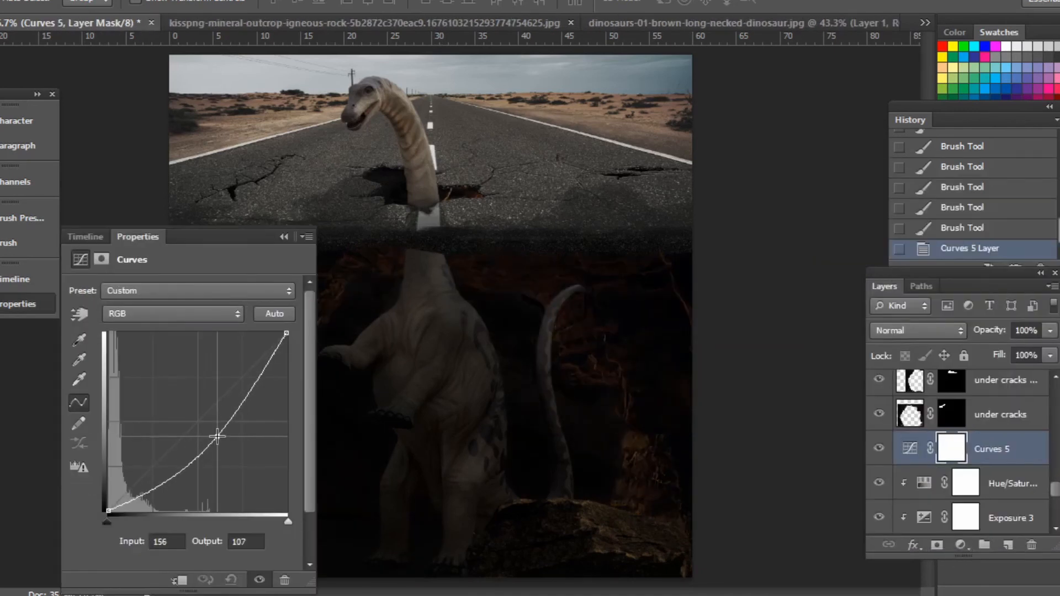
left_click(180, 580)
key("ctrl+i")
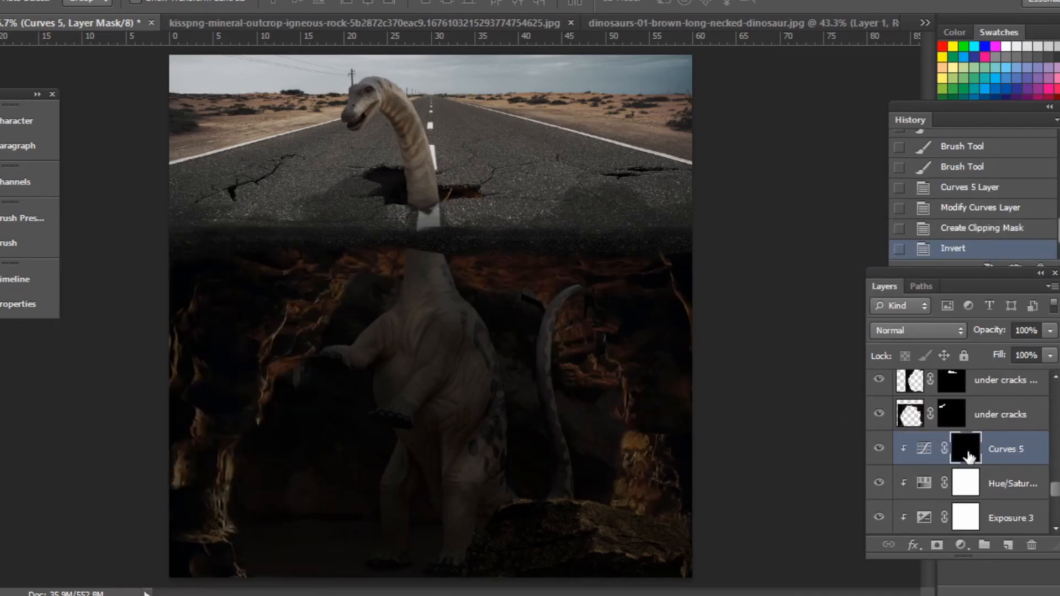
mouse_move(182, 492)
left_mouse_down()
mouse_move(184, 446)
mouse_move(222, 418)
mouse_move(212, 505)
mouse_move(212, 329)
left_mouse_up()
left_click(982, 191)
left_click(981, 169)
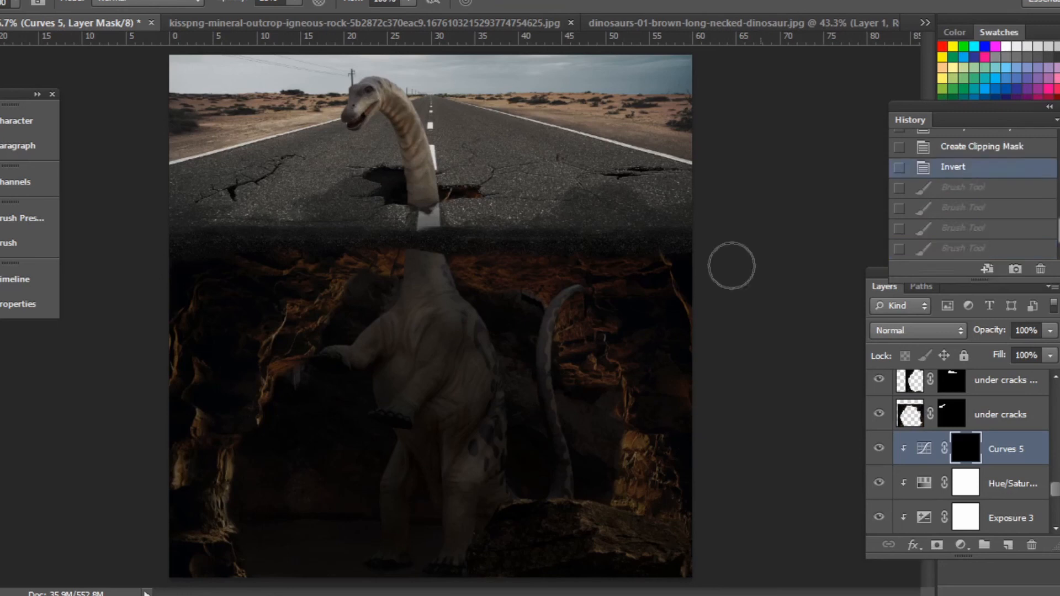
- Paint shadows over both cave walls on the Curves 5 mask and compare the result with the adjustment hidden
left_click_drag(194, 450, 207, 511)
left_click_drag(174, 407, 172, 438)
mouse_move(170, 359)
left_mouse_down()
mouse_move(174, 287)
mouse_move(170, 358)
mouse_move(174, 331)
left_mouse_up()
mouse_move(171, 359)
left_mouse_down()
mouse_move(174, 287)
mouse_move(170, 359)
mouse_move(146, 345)
left_mouse_up()
left_click_drag(287, 346, 296, 277)
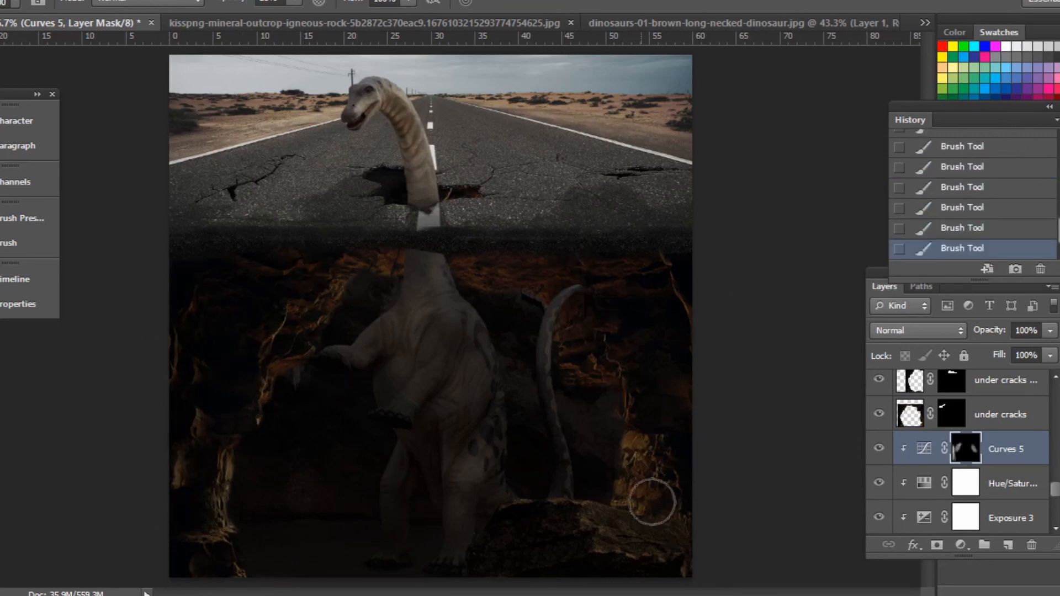
mouse_move(654, 502)
left_mouse_down()
mouse_move(638, 539)
mouse_move(651, 428)
mouse_move(638, 373)
mouse_move(677, 320)
mouse_move(675, 294)
mouse_move(645, 272)
mouse_move(530, 292)
mouse_move(590, 258)
mouse_move(578, 282)
mouse_move(559, 277)
mouse_move(550, 288)
mouse_move(584, 367)
mouse_move(547, 285)
mouse_move(512, 276)
mouse_move(606, 257)
mouse_move(663, 265)
mouse_move(666, 301)
mouse_move(556, 363)
mouse_move(653, 345)
mouse_move(631, 509)
mouse_move(668, 462)
left_mouse_up()
left_click_drag(271, 355, 319, 280)
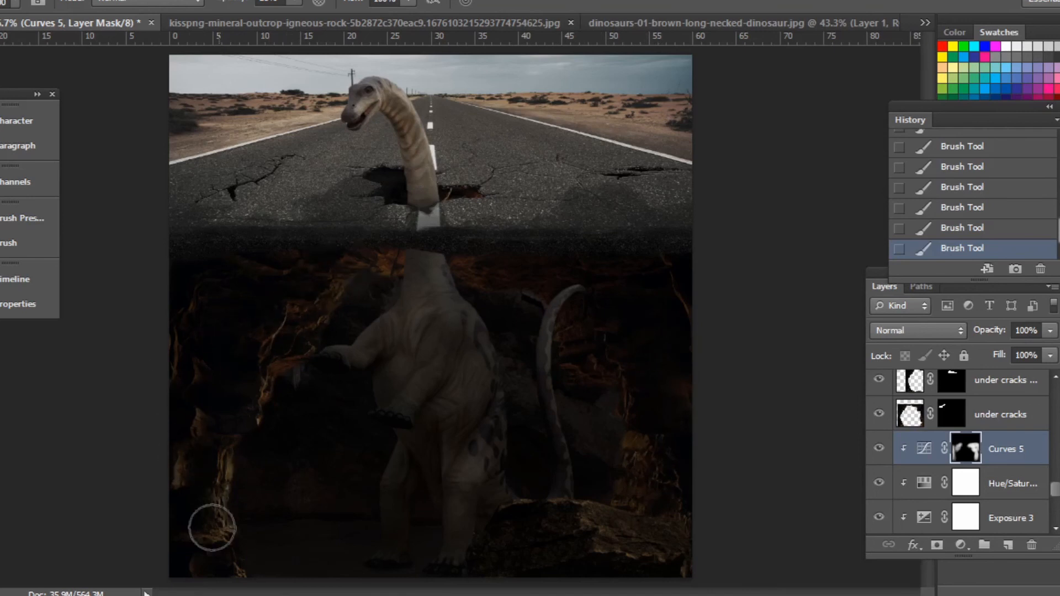
left_click(882, 446)
left_click(881, 447)
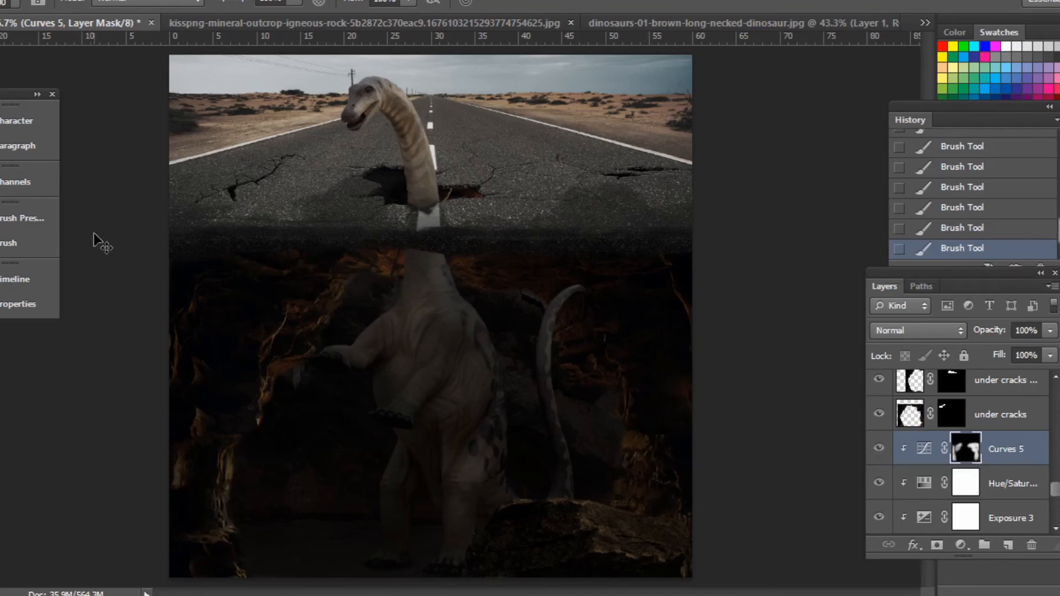
- Save the document with the darkened cave walls
scroll(97, 239, "down", 2)
scroll(237, 201, "up", 2)
key("0")
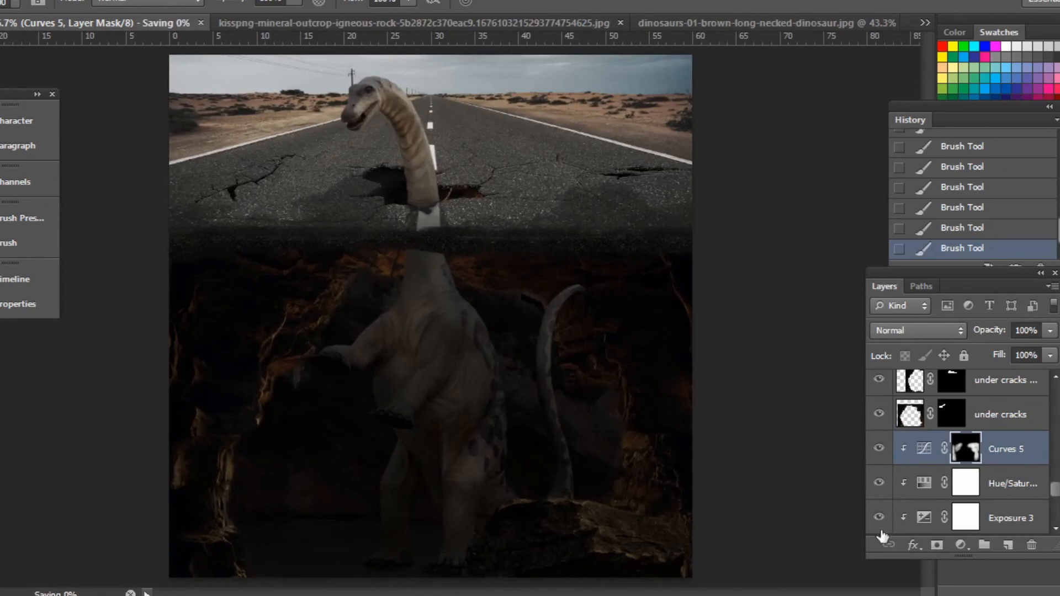
- Stamp all visible layers into a new layer above Curves 4
scroll(939, 453, "up", 5)
left_click(967, 386)
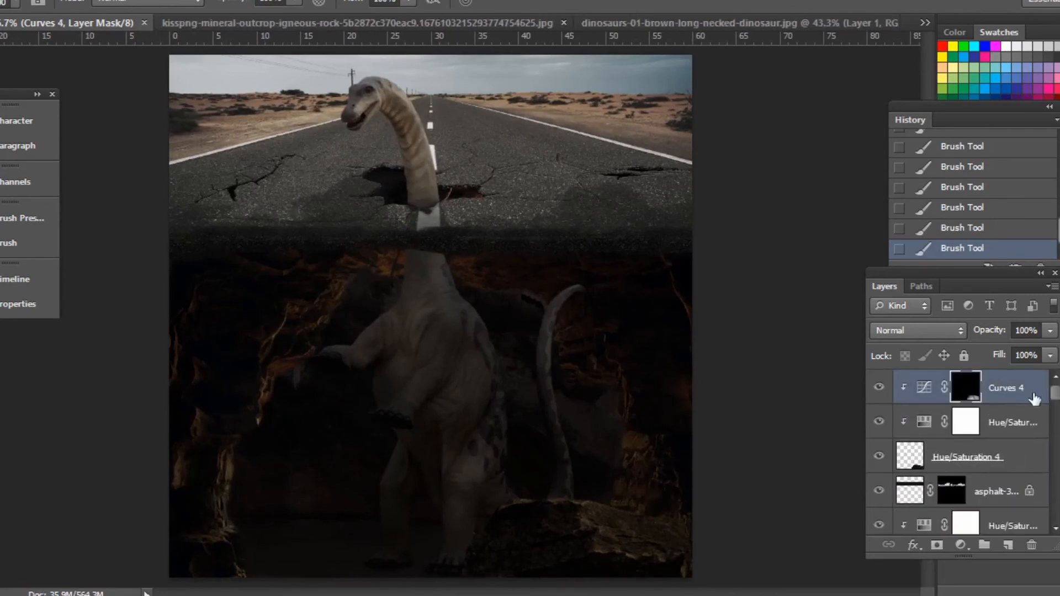
key("ctrl+alt+shift+e")
left_click(42, 1)
left_click(956, 390)
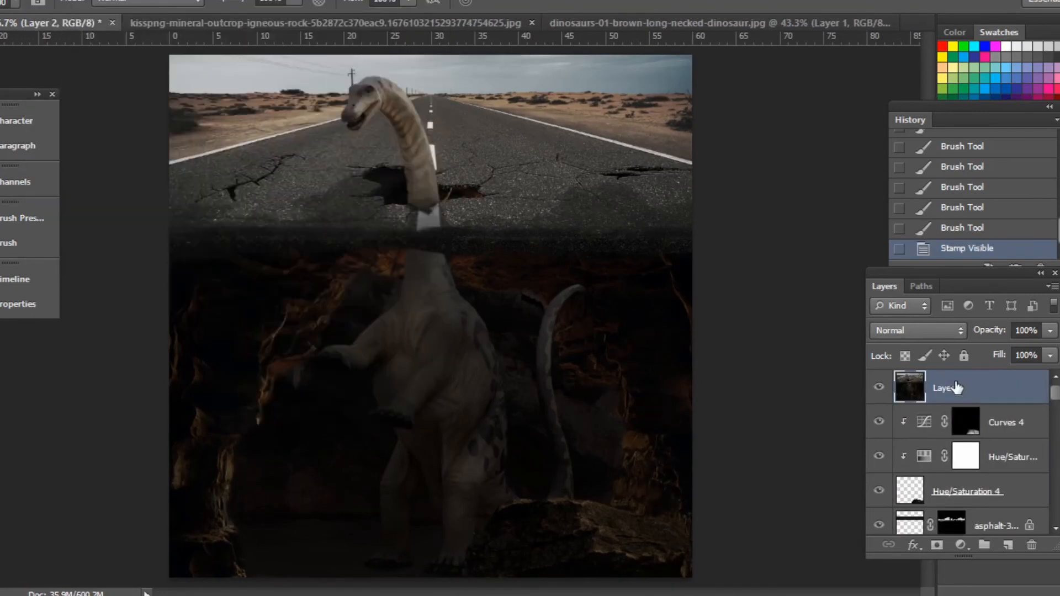
- Duplicate the stamped layer and apply a High Pass filter to the copy
key("ctrl+j")
left_click(41, 1)
mouse_move(182, 0)
mouse_move(419, 279)
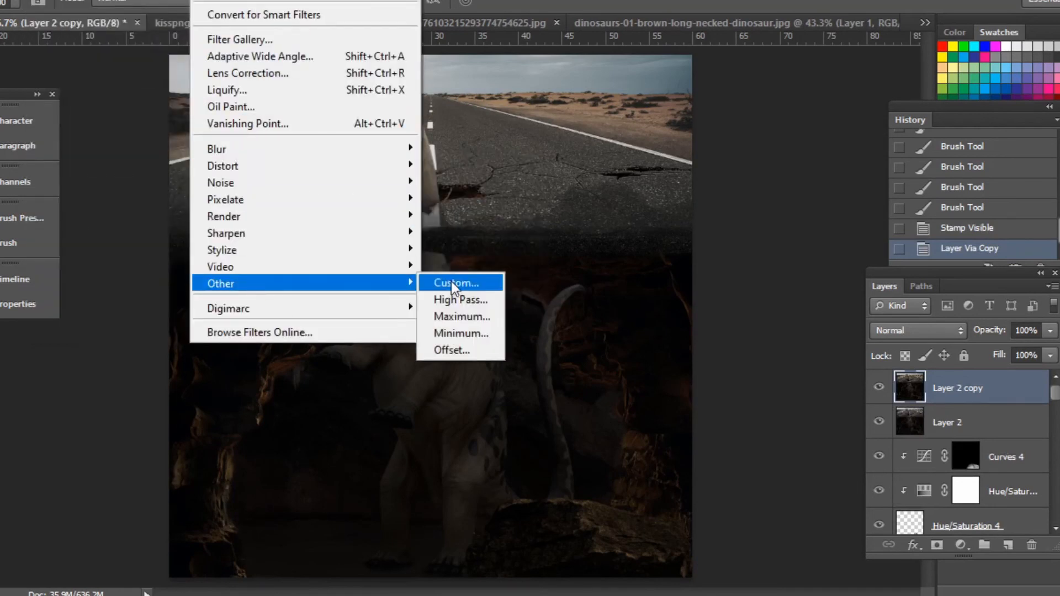
left_click(466, 348)
left_click_drag(712, 363, 690, 362)
left_click(824, 128)
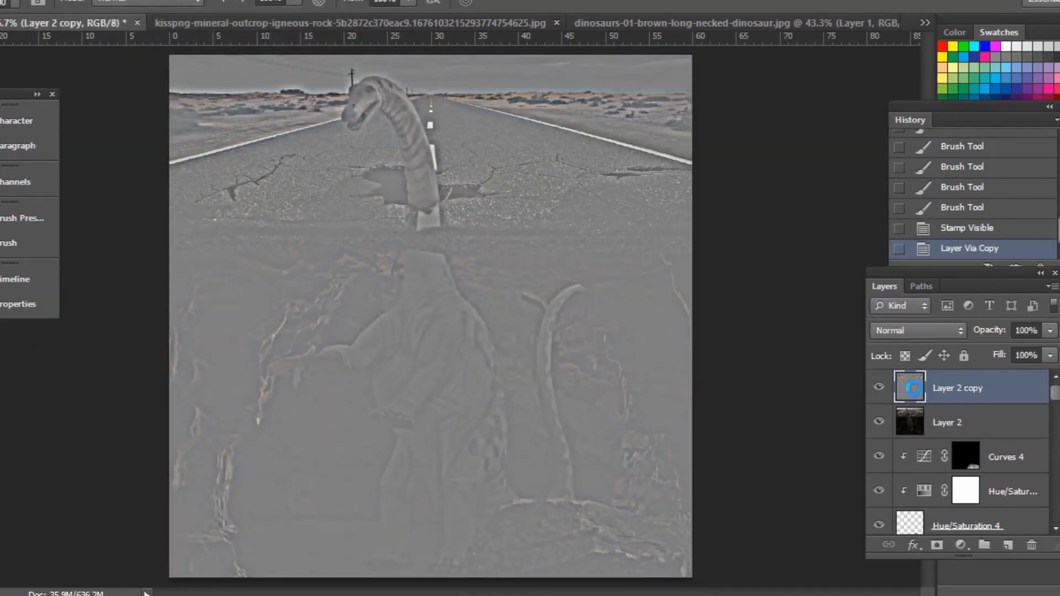
- Set the high-pass layer's blend mode to Overlay and inspect the sharpening around the dinosaur's neck and the road hole
left_click(918, 331)
left_click(905, 179)
key("z")
left_click(402, 166)
left_click(402, 165)
left_click(402, 165)
left_click(403, 166)
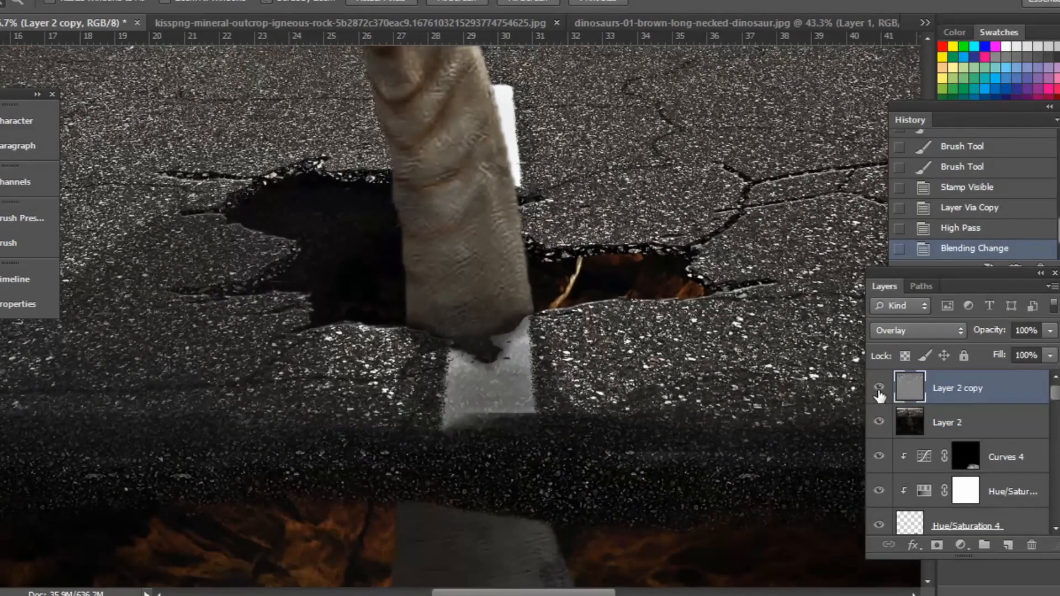
key("ctrl+minus")
key("ctrl+minus")
key("ctrl+minus")
key("ctrl+minus")
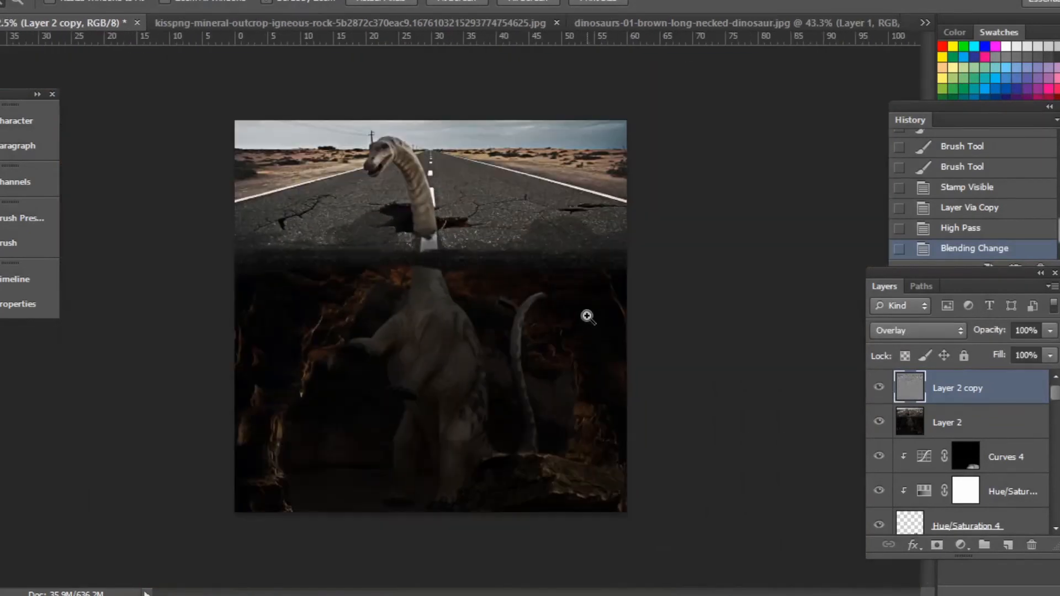
- Add a Brightness/Contrast adjustment on top with slightly lower brightness and slightly higher contrast, and save the document
left_click(961, 545)
left_click(851, 221)
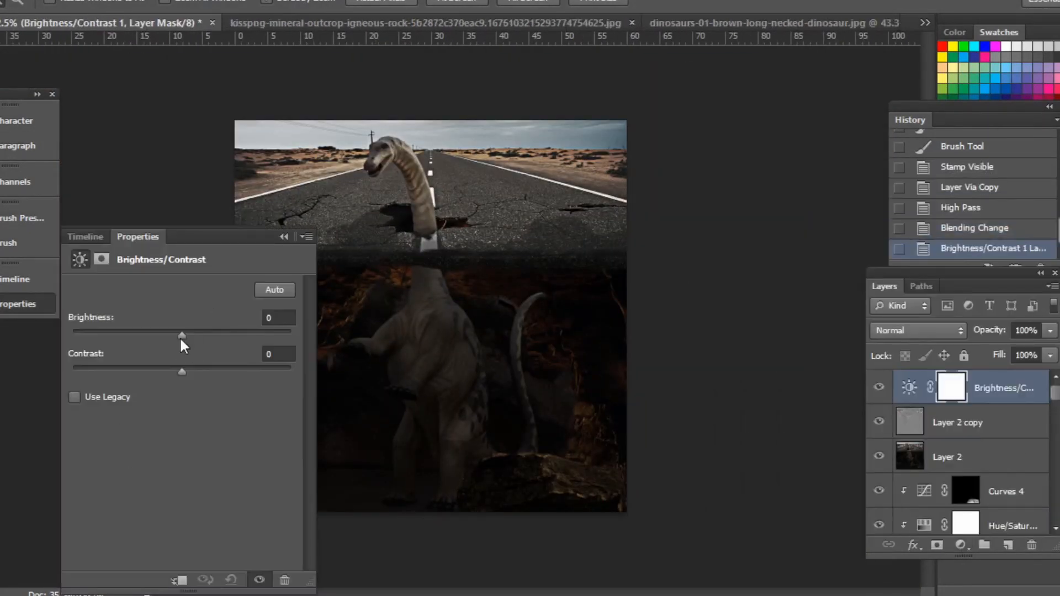
left_click_drag(182, 336, 175, 335)
mouse_move(182, 371)
left_mouse_down()
mouse_move(194, 371)
mouse_move(183, 372)
left_mouse_up()
left_click(283, 237)
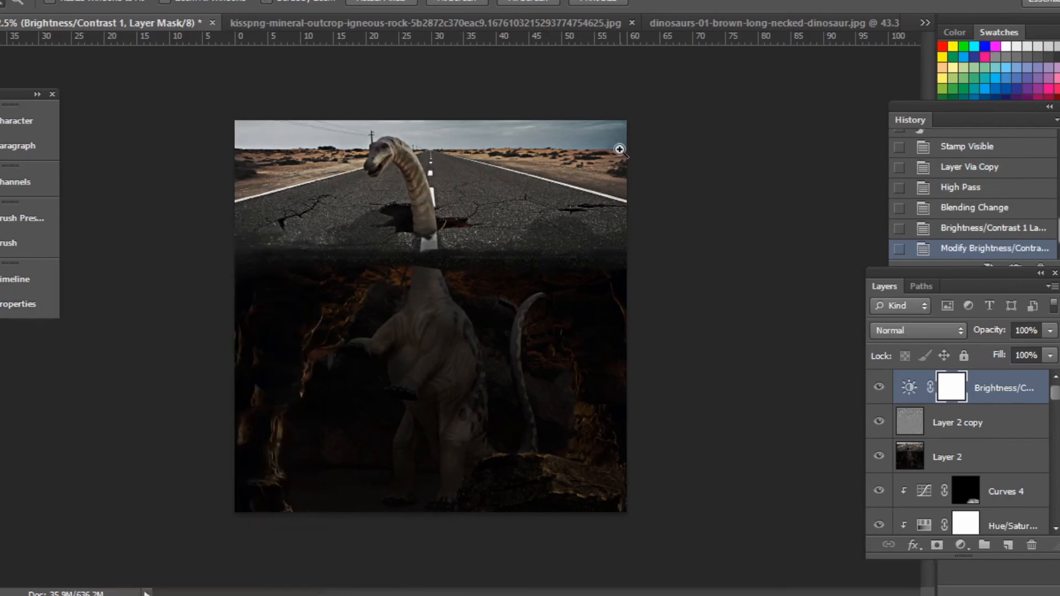
key("ctrl+plus")
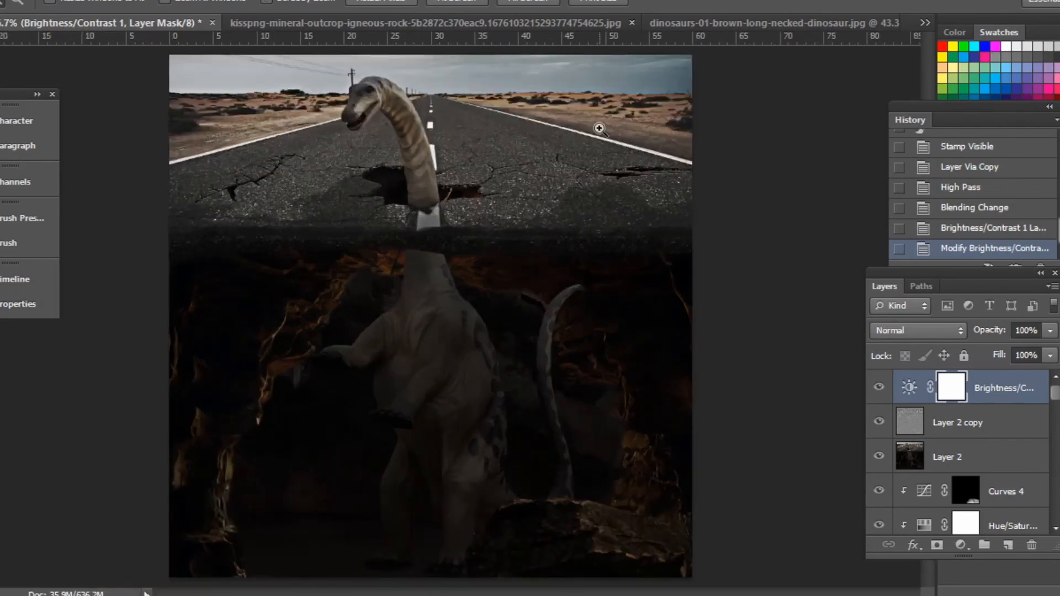
key("ctrl+s")
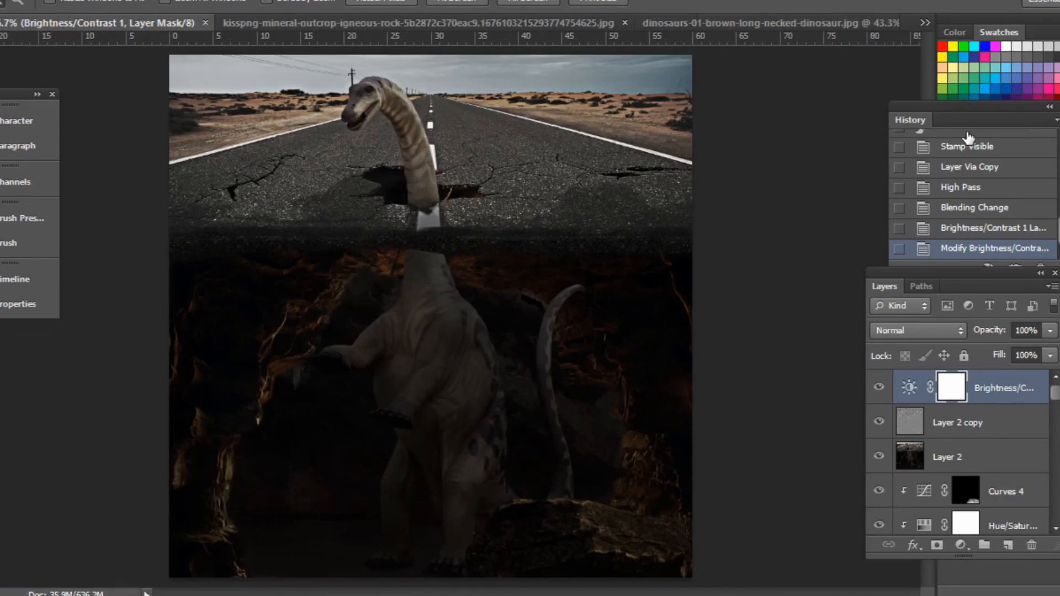